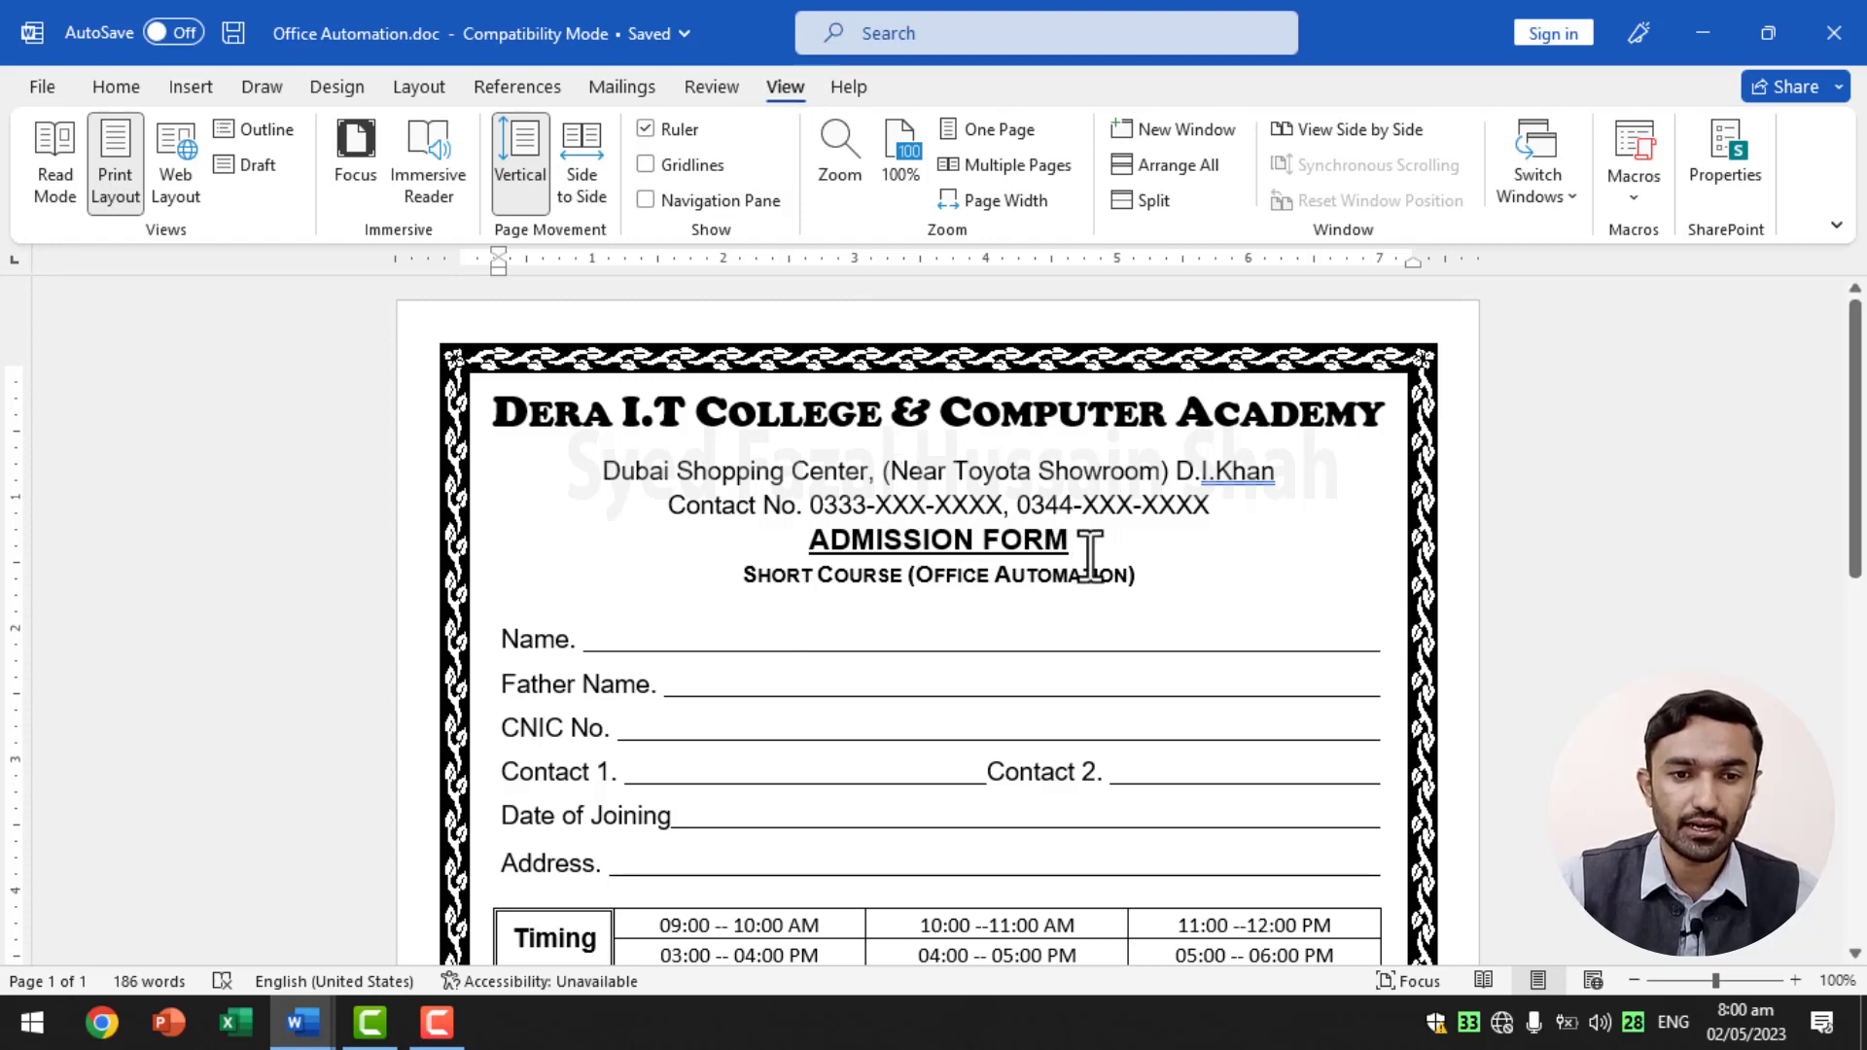
- View the Office Automation admission form in Web Layout, look through its contents, and return it to Print Layout
scroll(1090, 555, "down", 7)
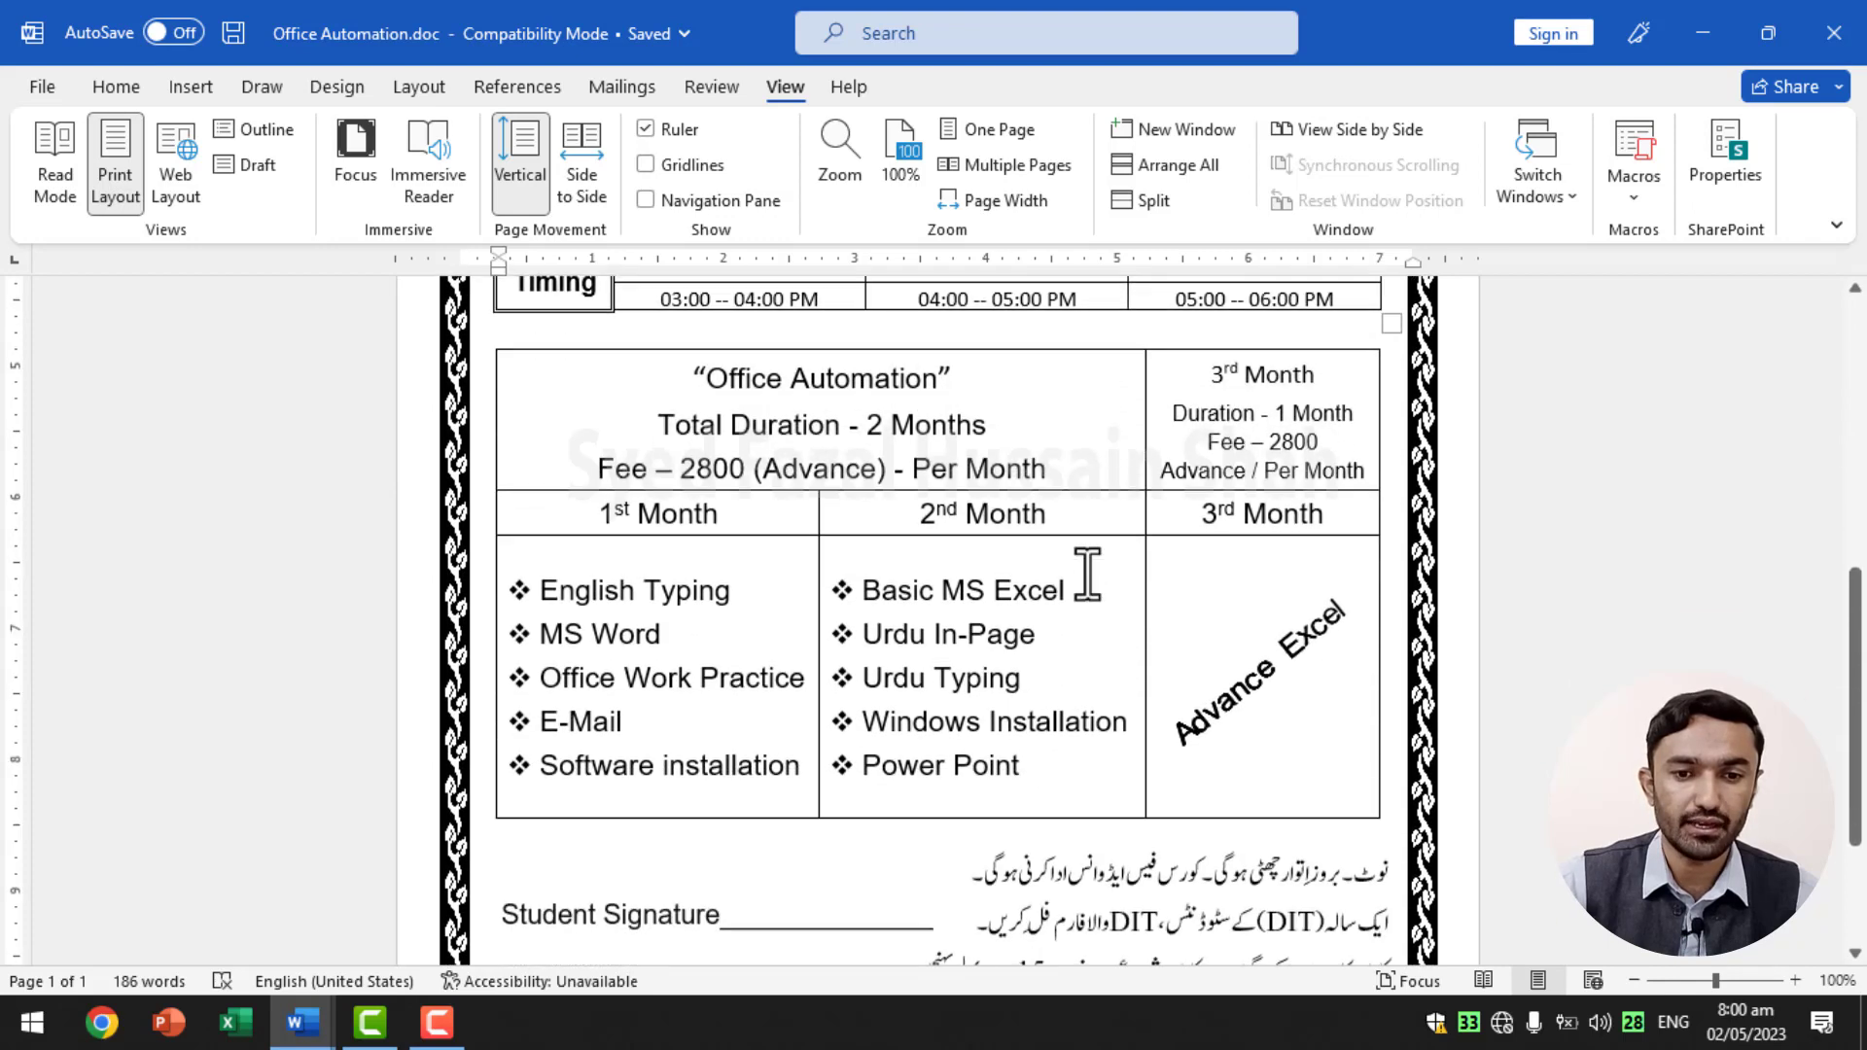
scroll(1087, 573, "down", 2)
scroll(1087, 574, "up", 6)
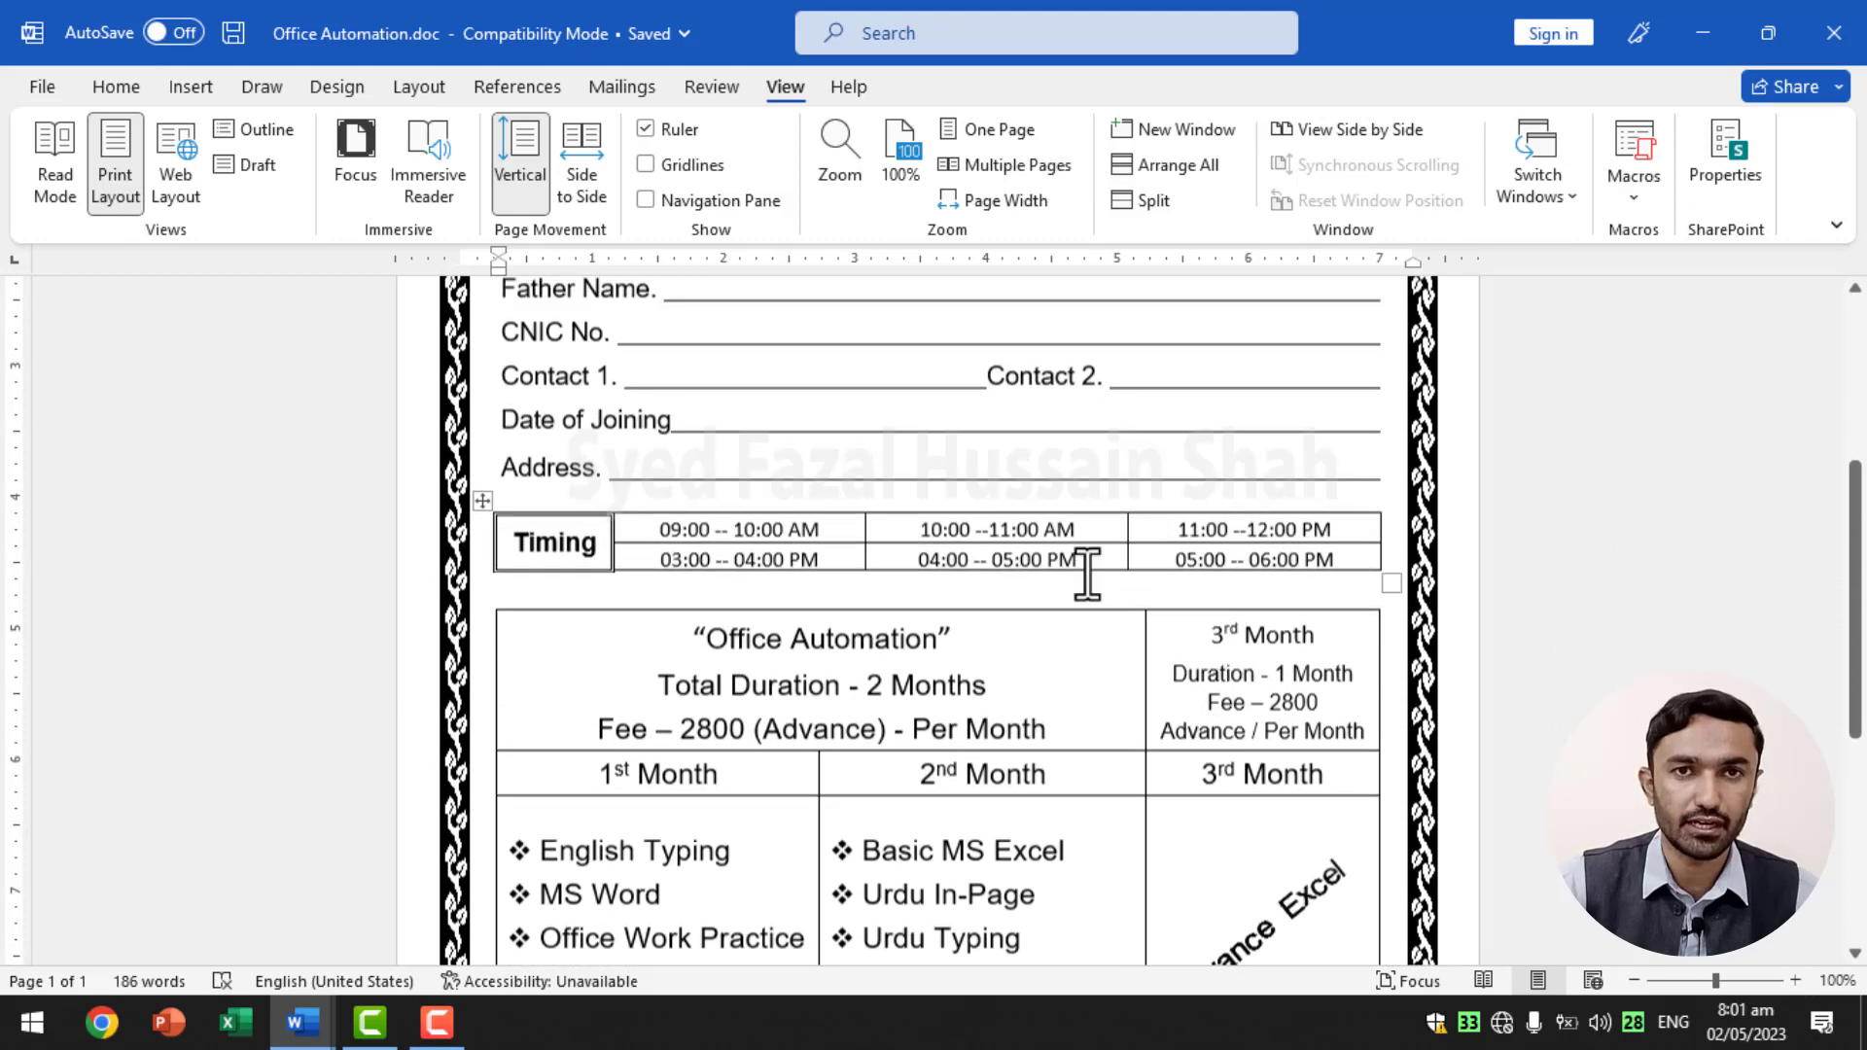
scroll(1087, 573, "up", 3)
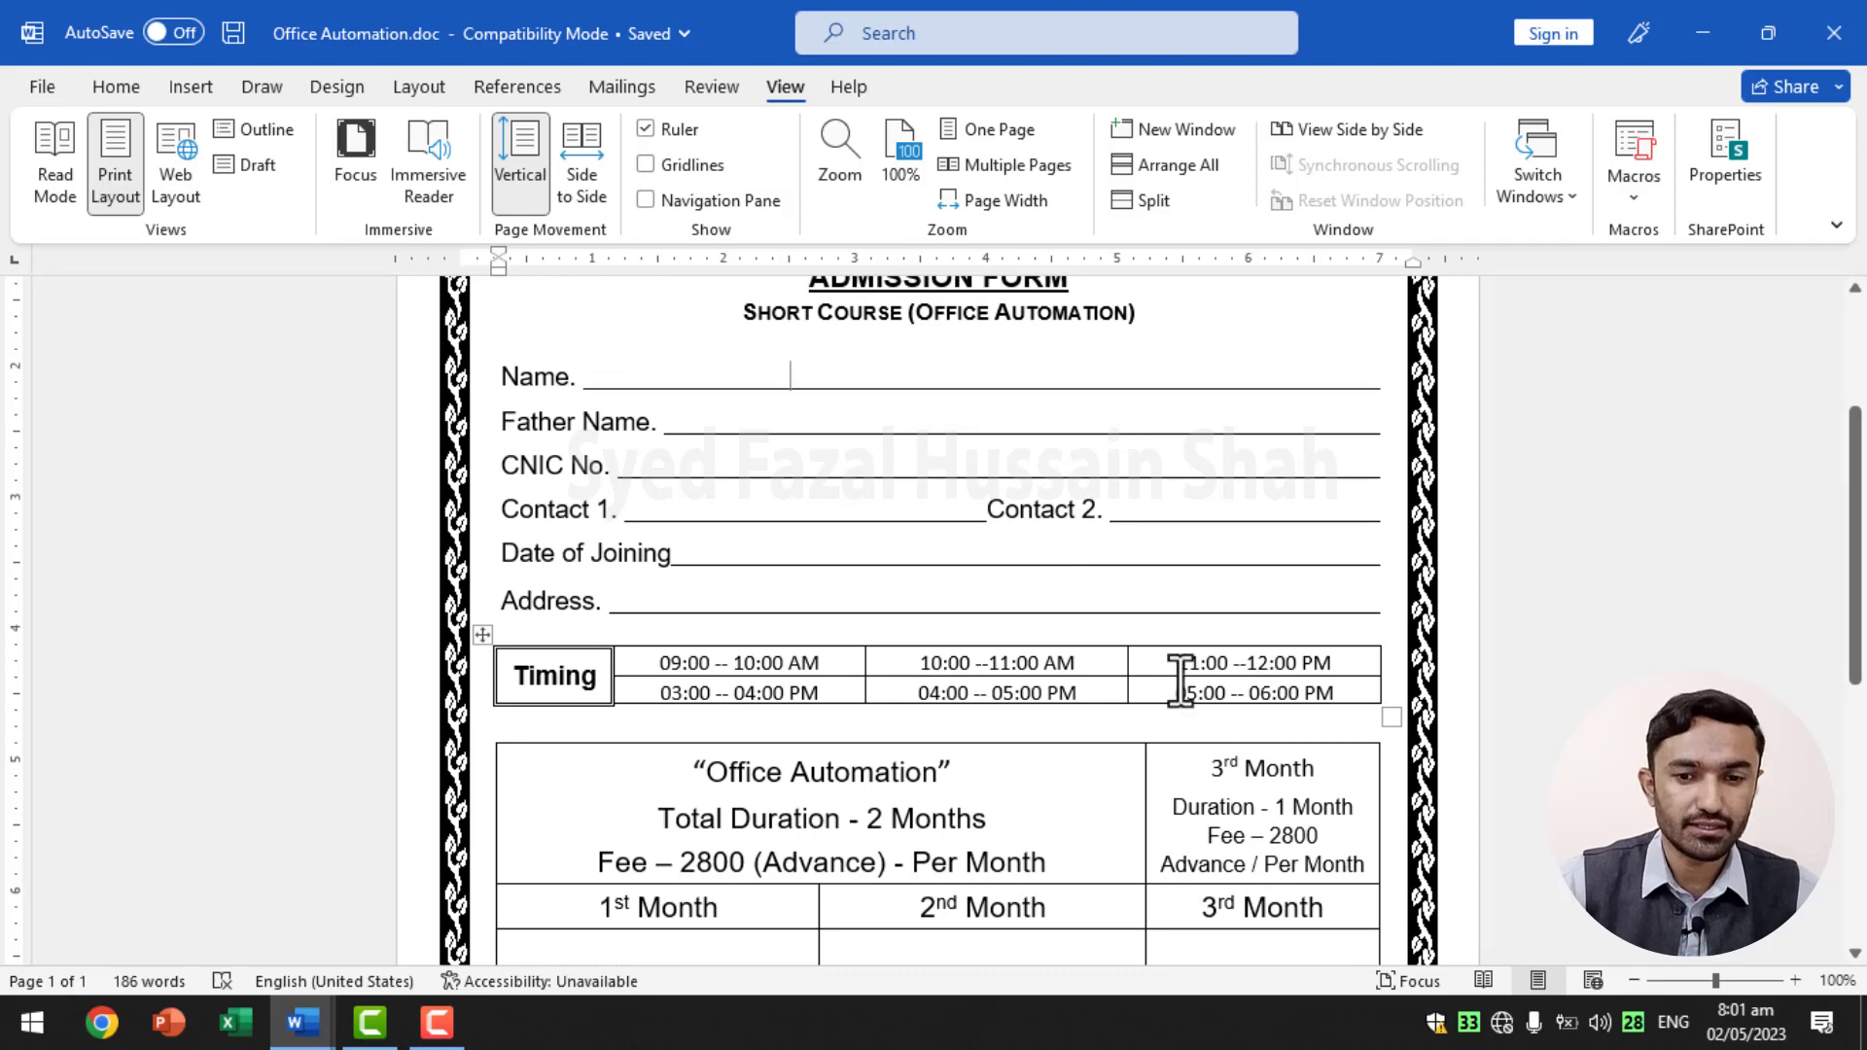
scroll(1221, 704, "up", 6)
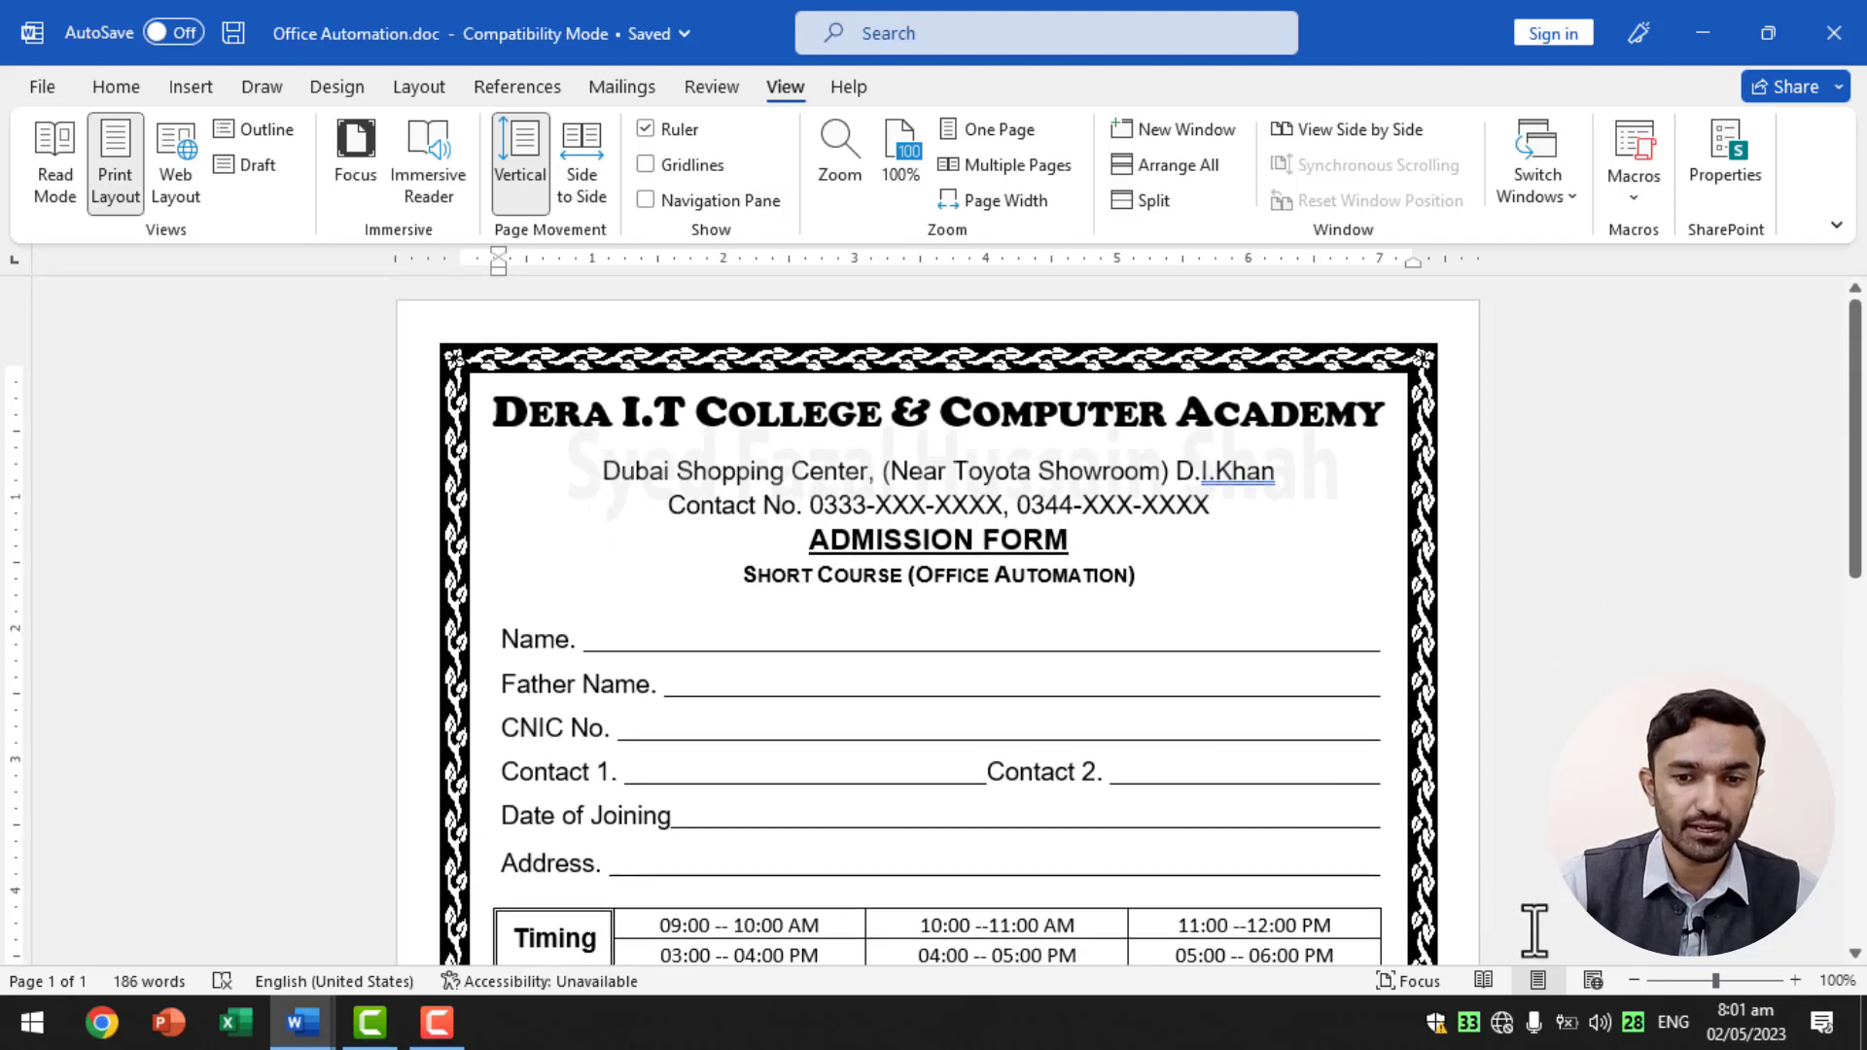
left_click(1592, 980)
scroll(1280, 836, "down", 10)
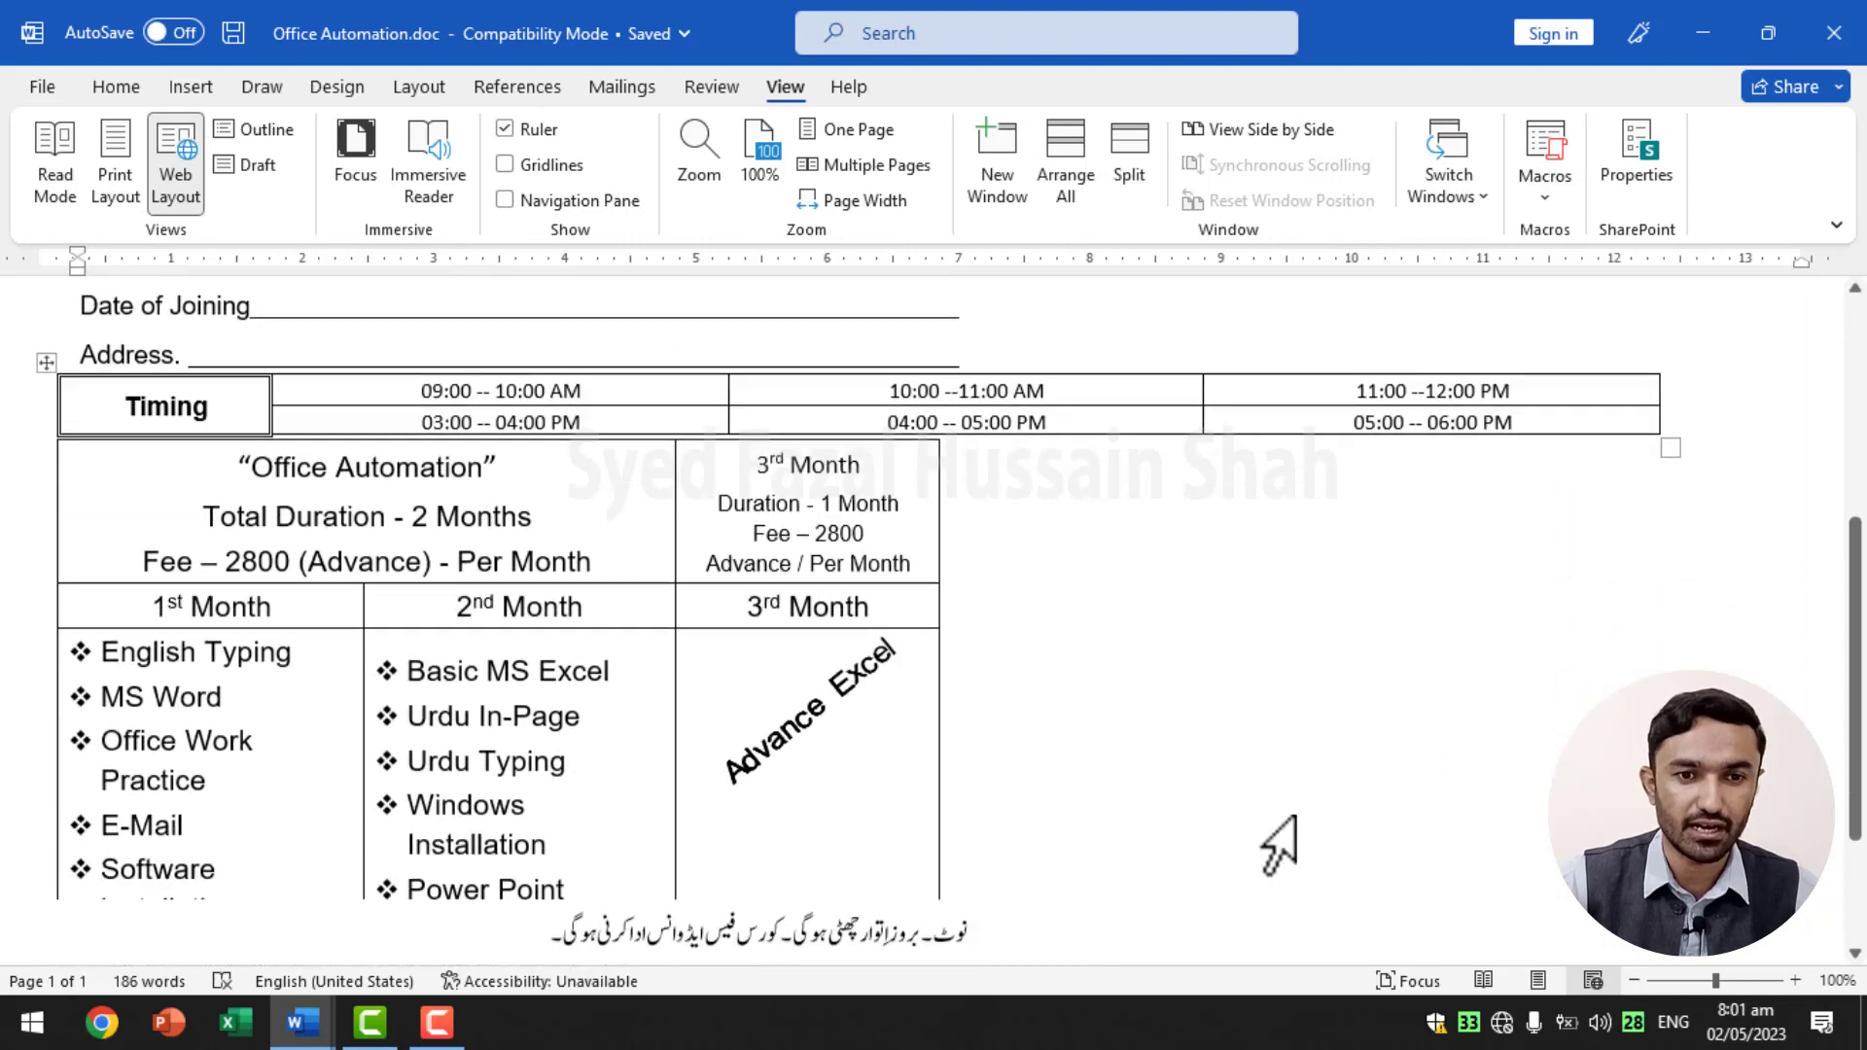
scroll(1279, 846, "down", 2)
scroll(1283, 846, "up", 3)
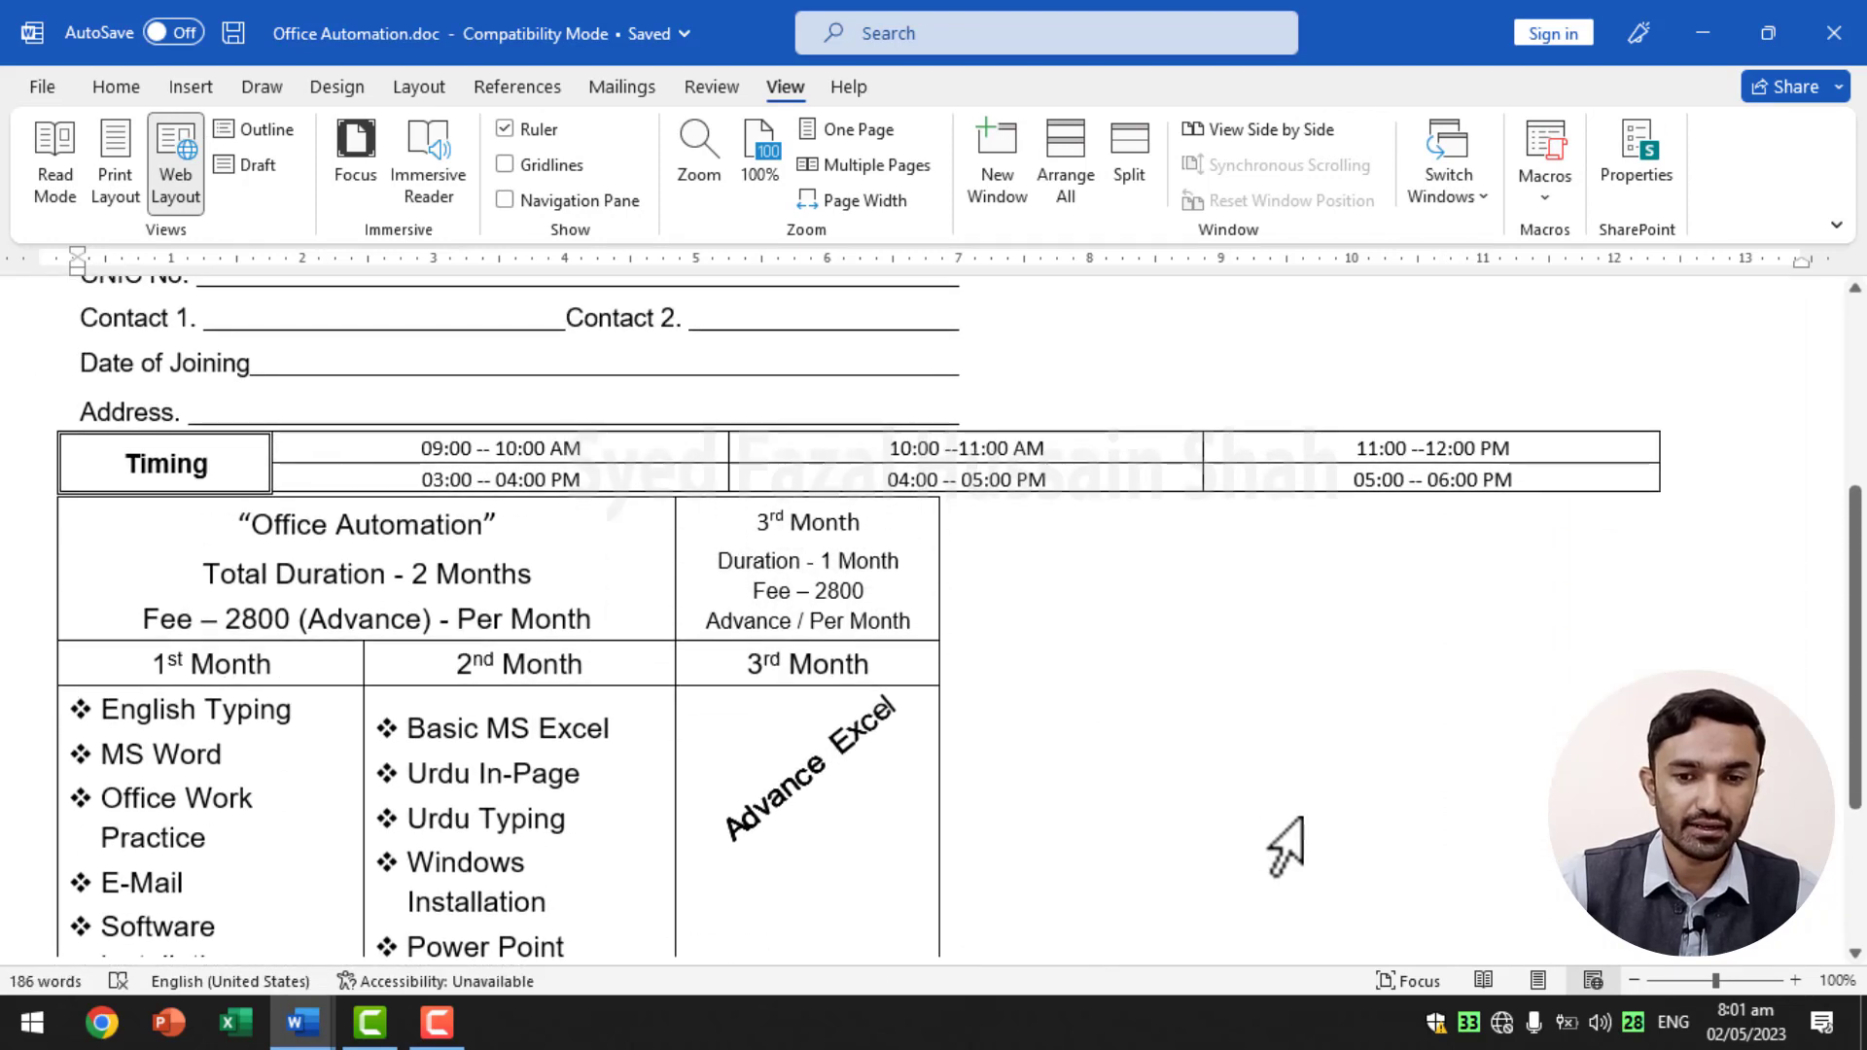
left_click(1538, 982)
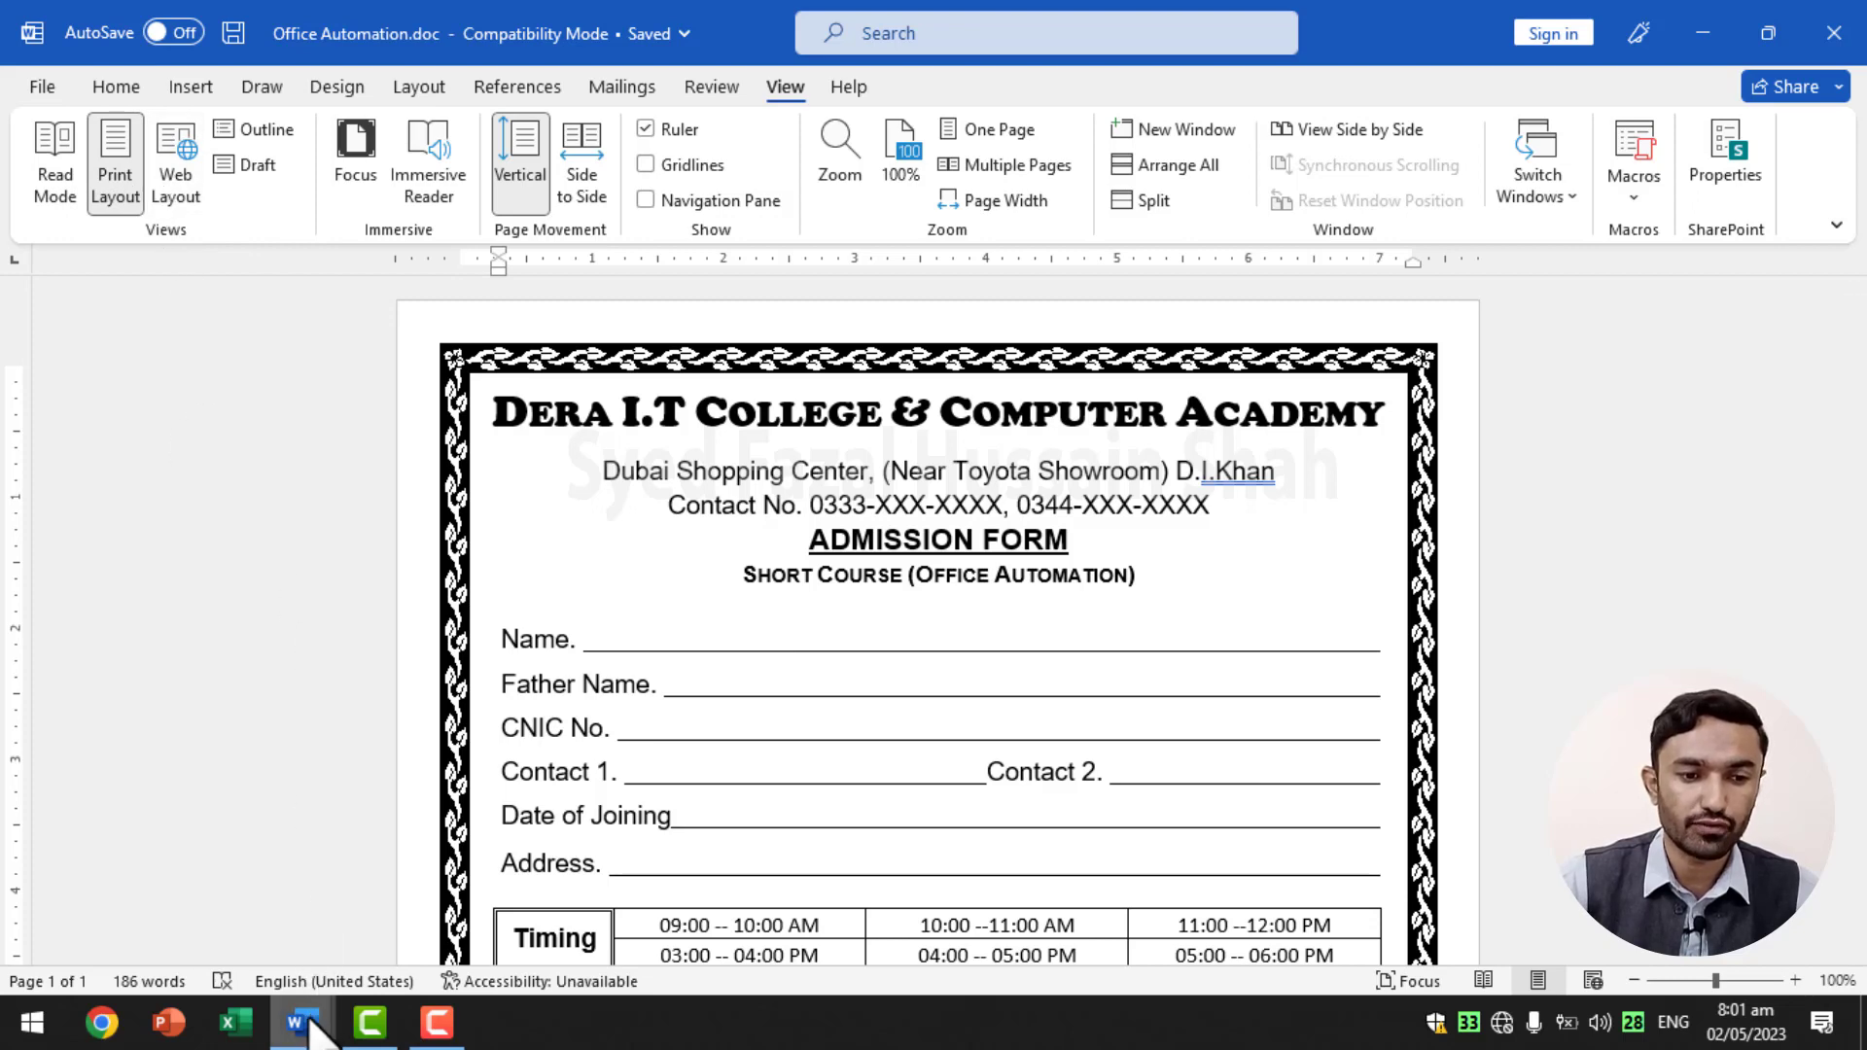
- Switch to the open document Certificate 2018 - 1.docx and look through the certificate down to its course duration line
mouse_move(301, 1016)
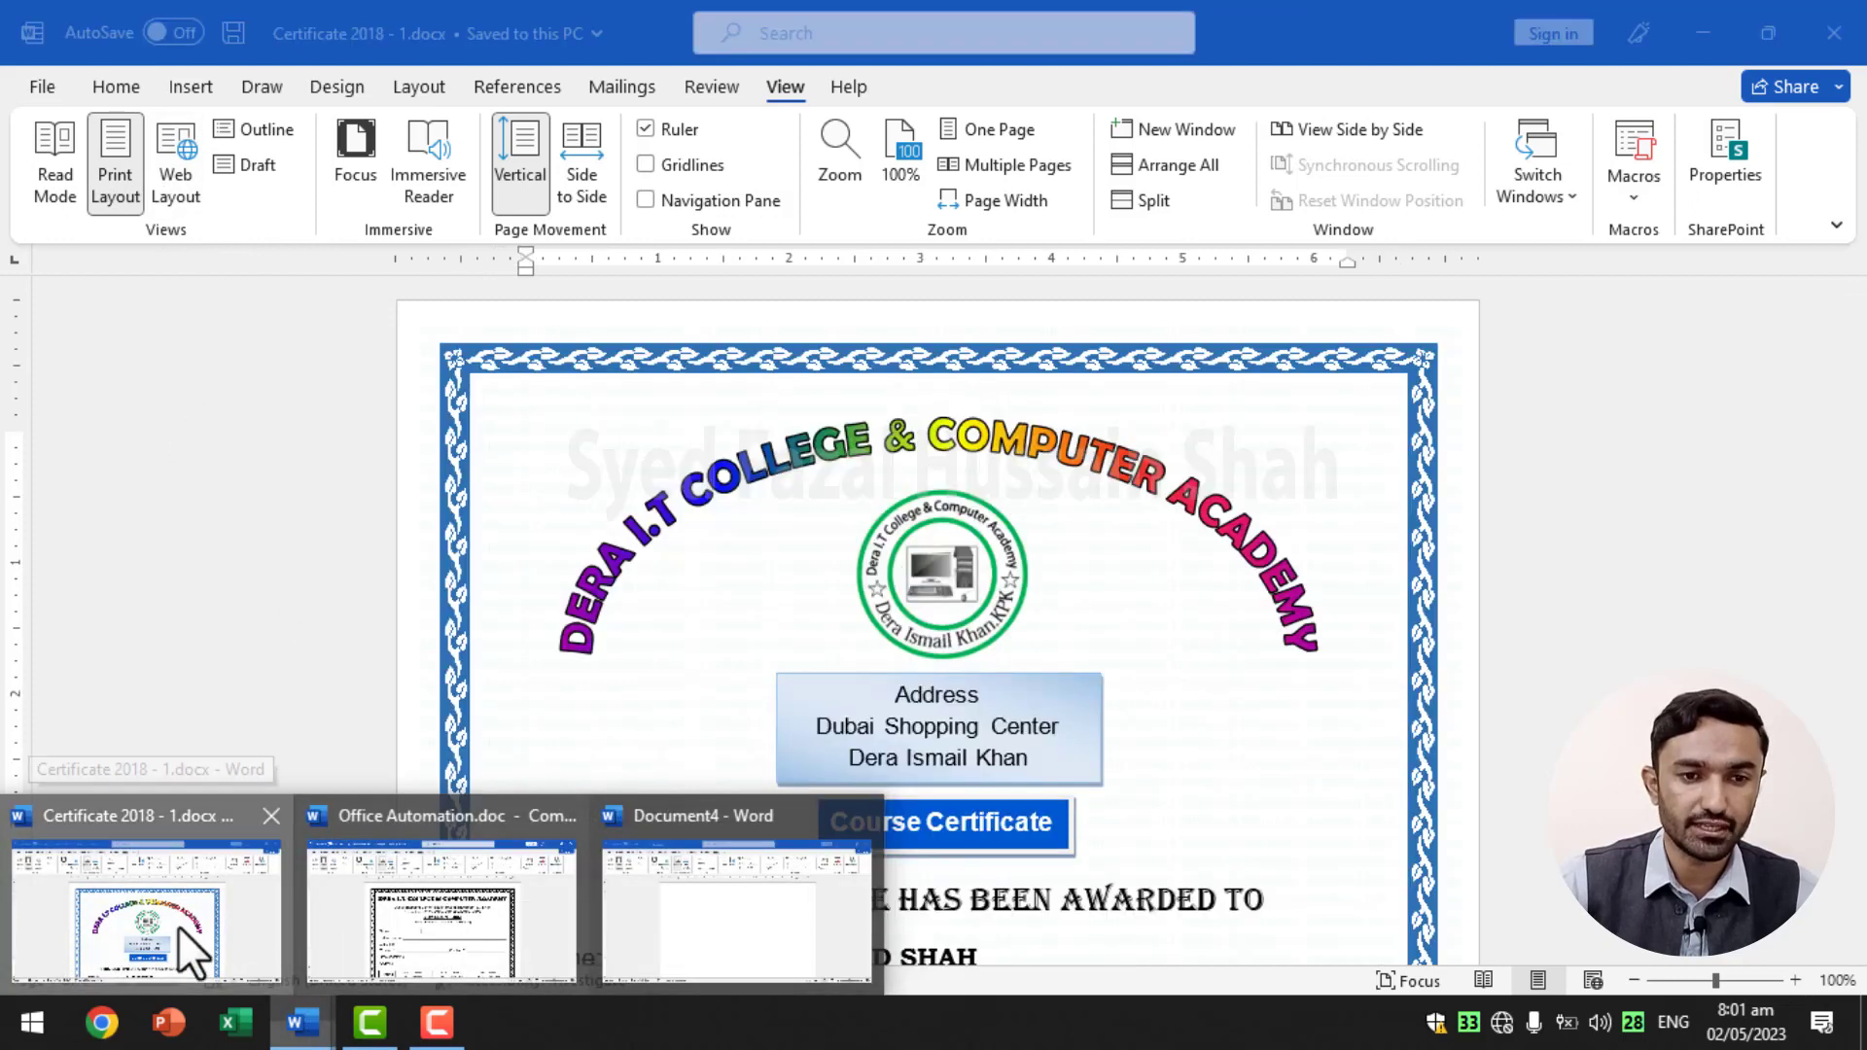
left_click(180, 928)
scroll(1010, 827, "down", 1)
scroll(1009, 827, "down", 3)
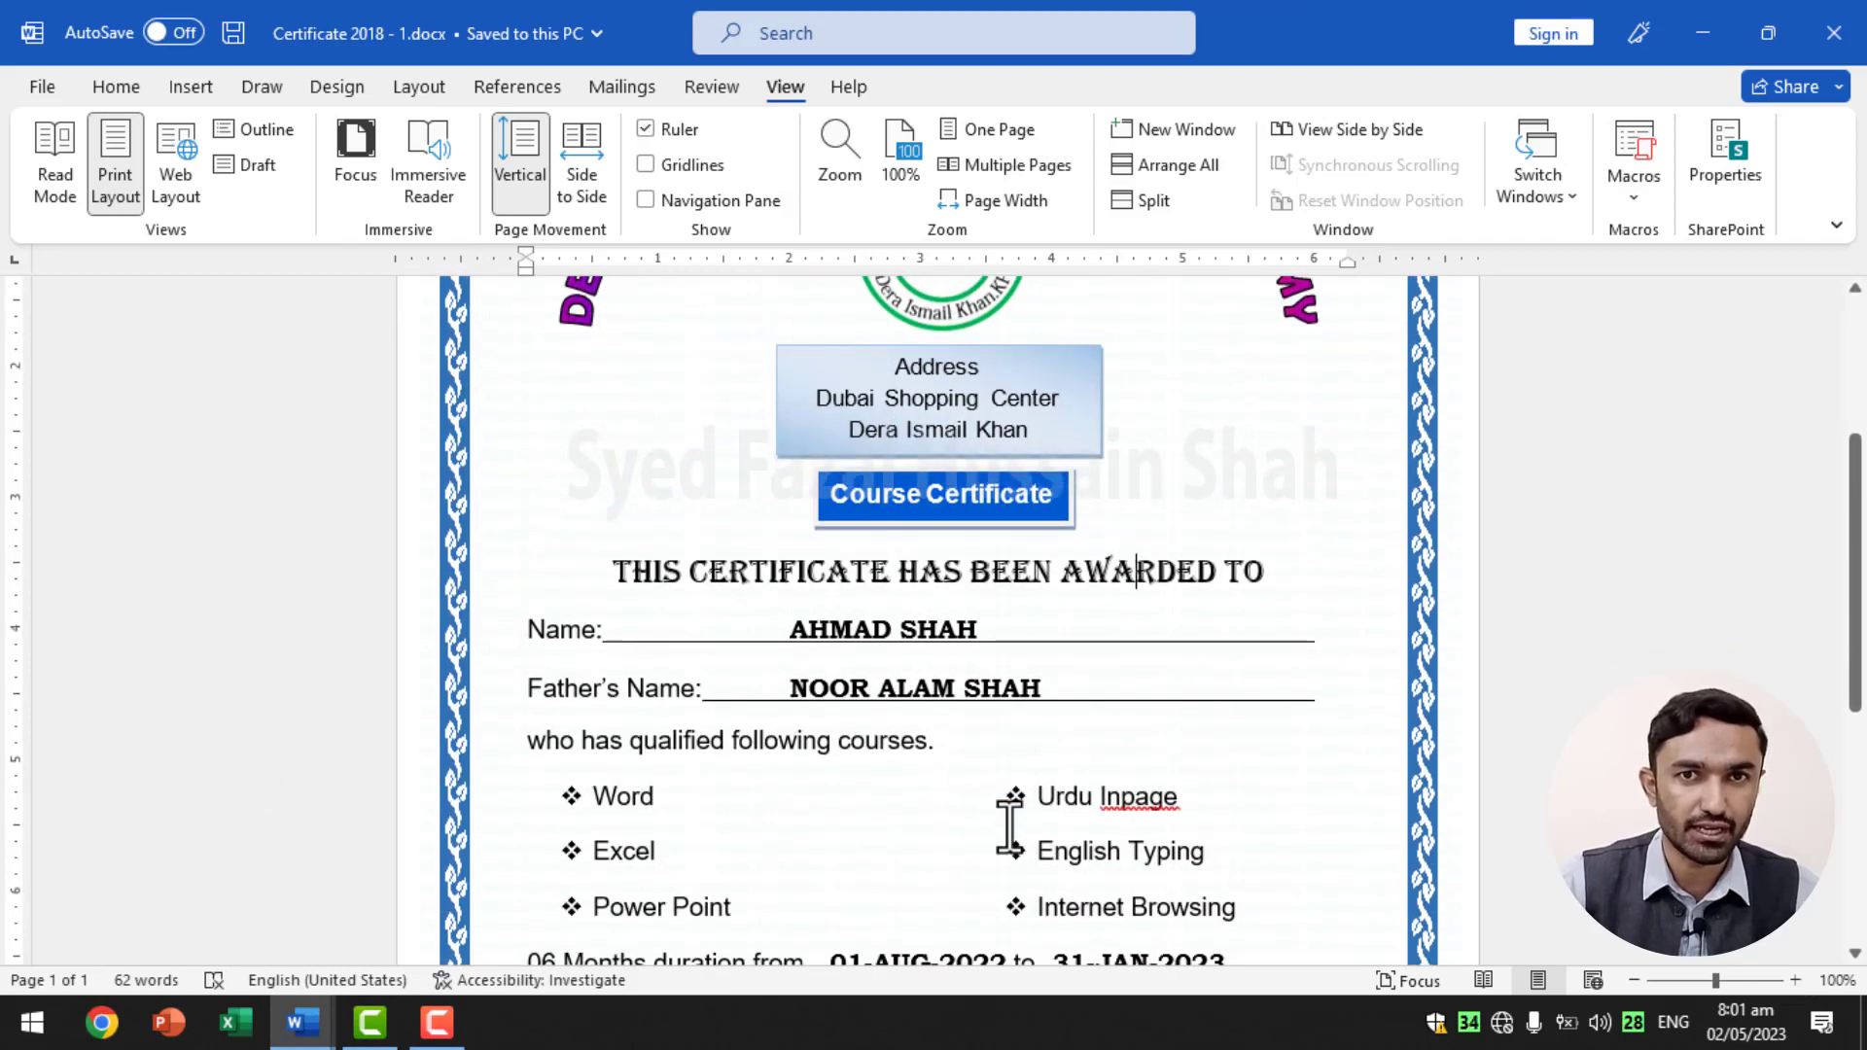
scroll(1009, 827, "down", 1)
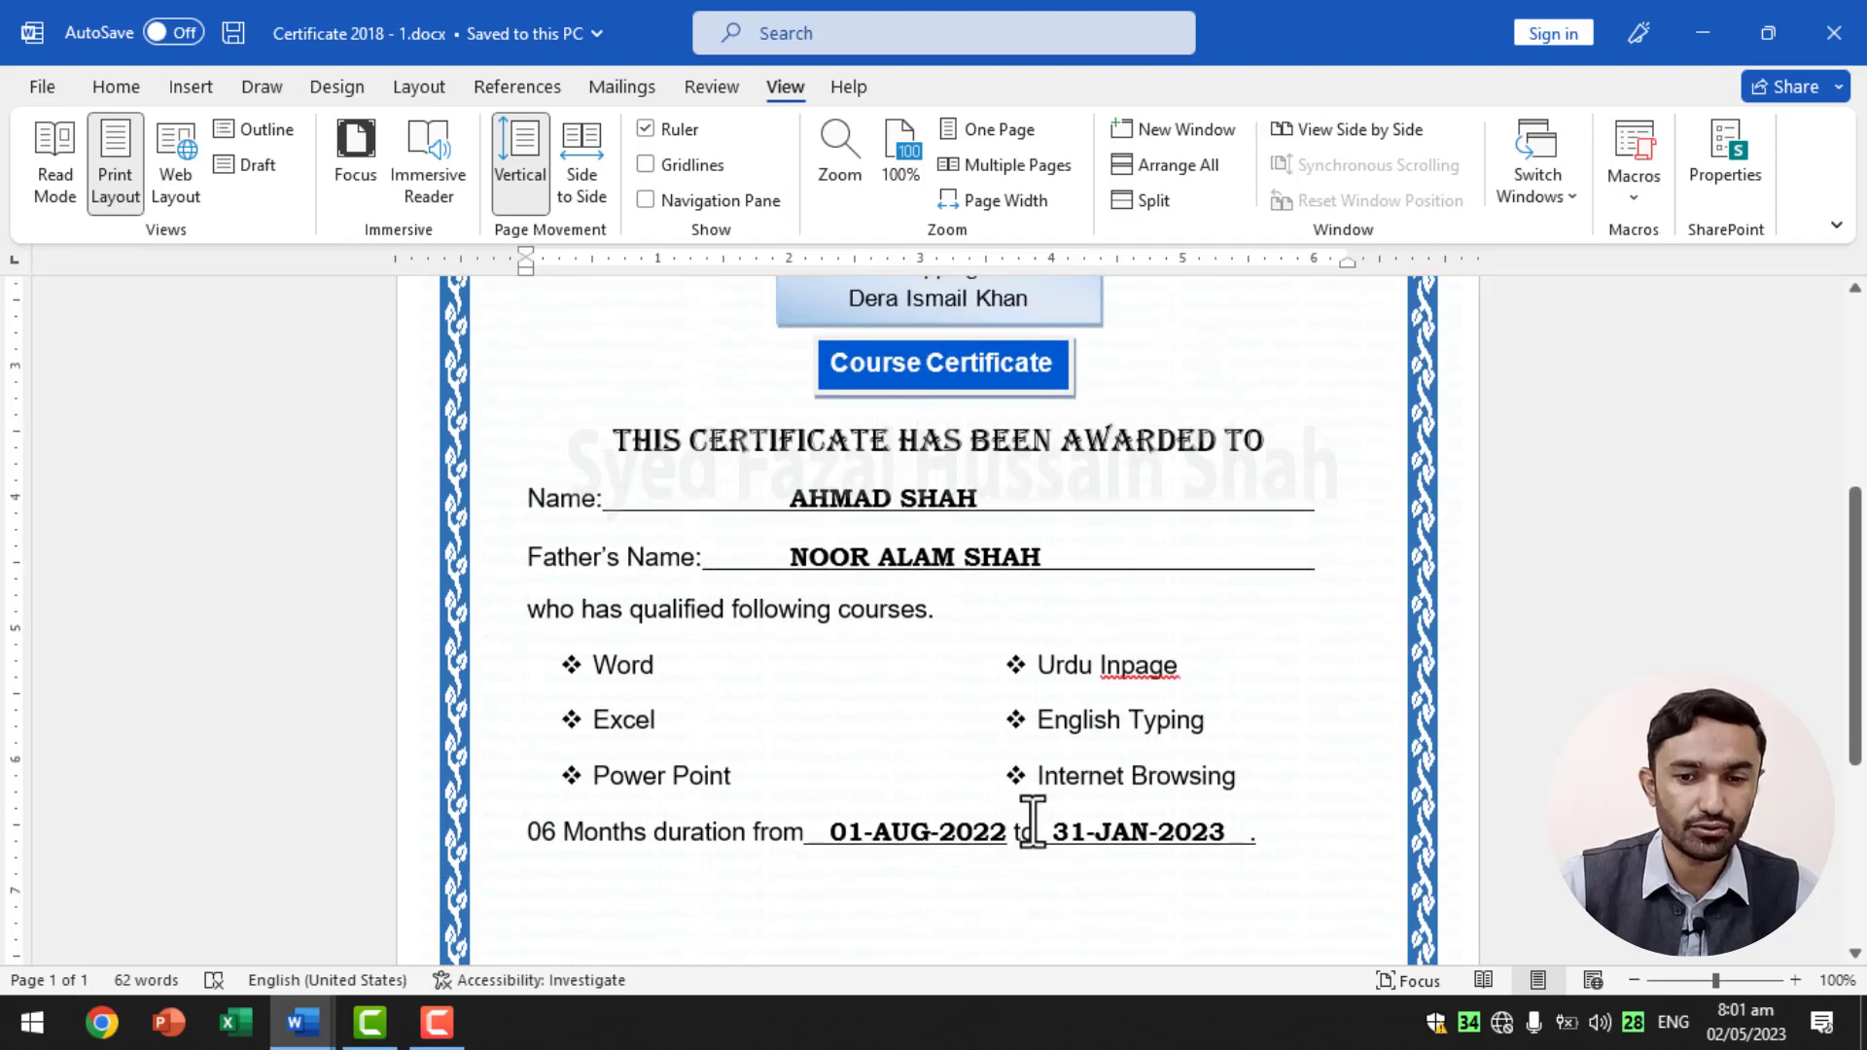
- Page through the certificate in Read Mode and return it to Print Layout
left_click(1482, 980)
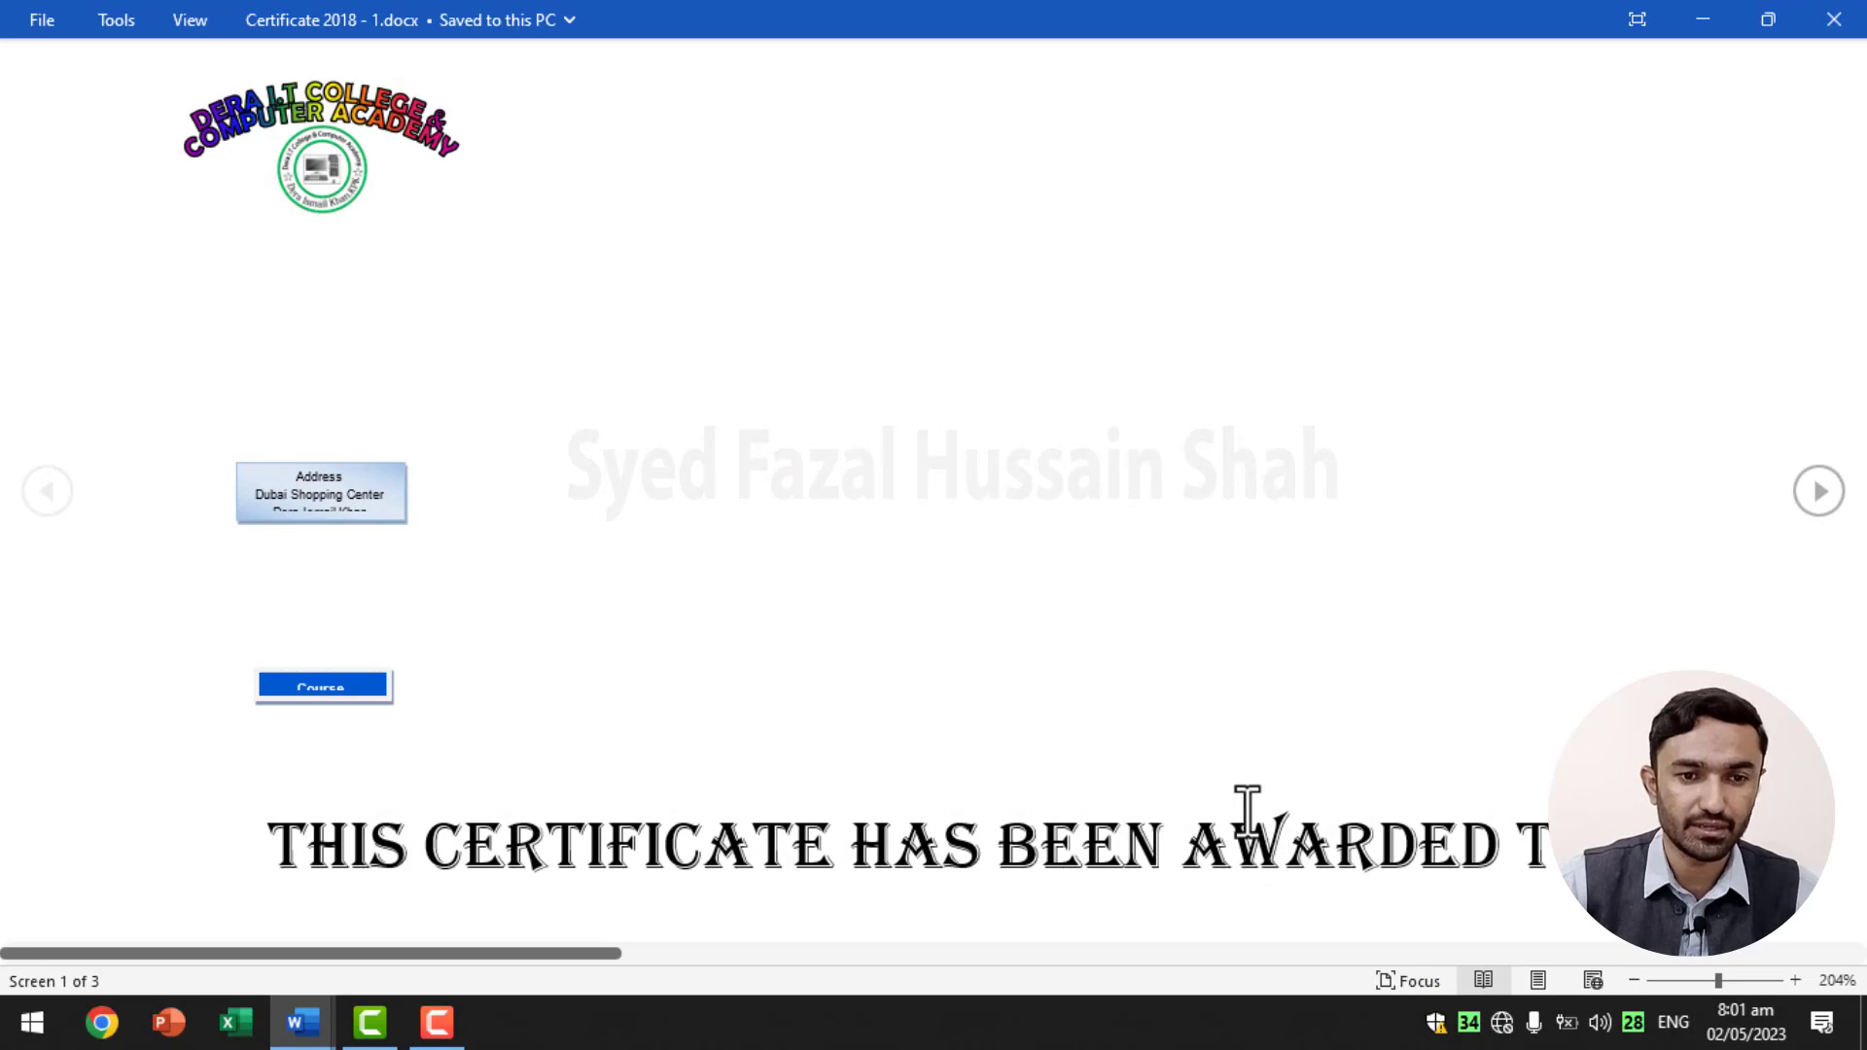
scroll(1247, 810, "down", 1)
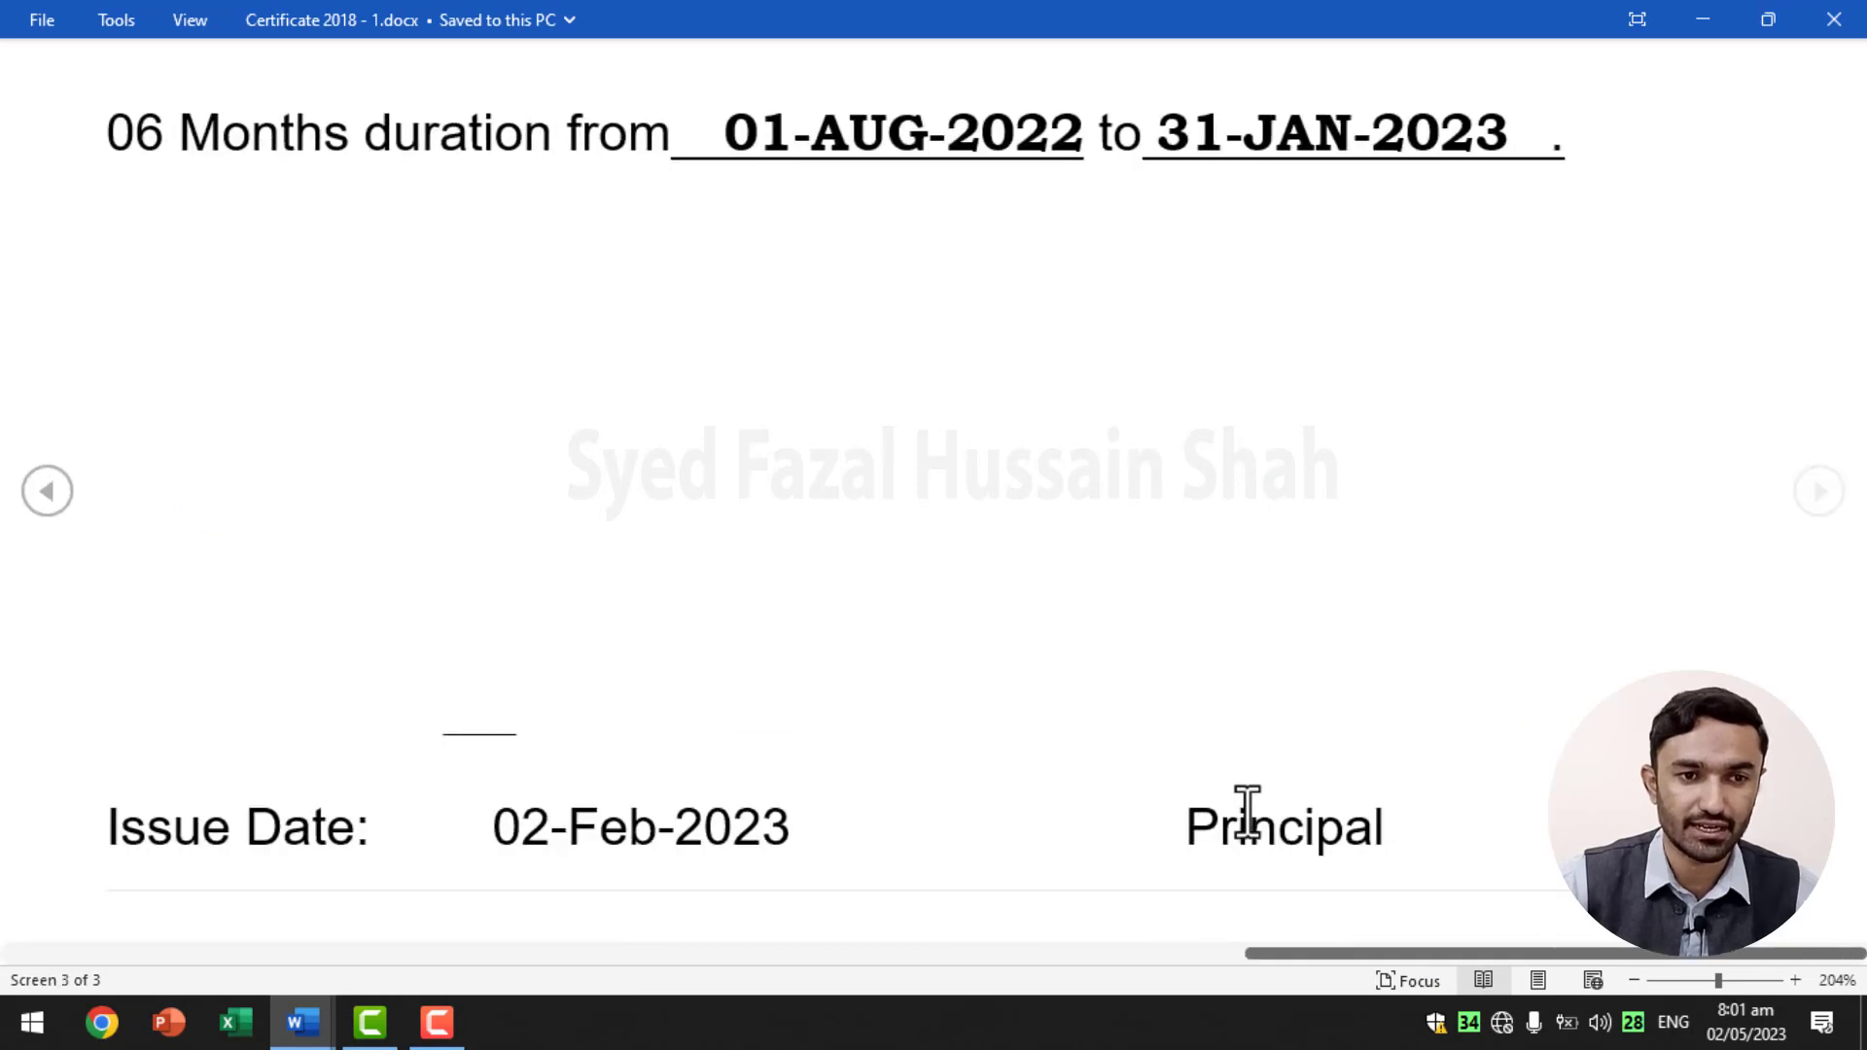
scroll(1247, 810, "up", 2)
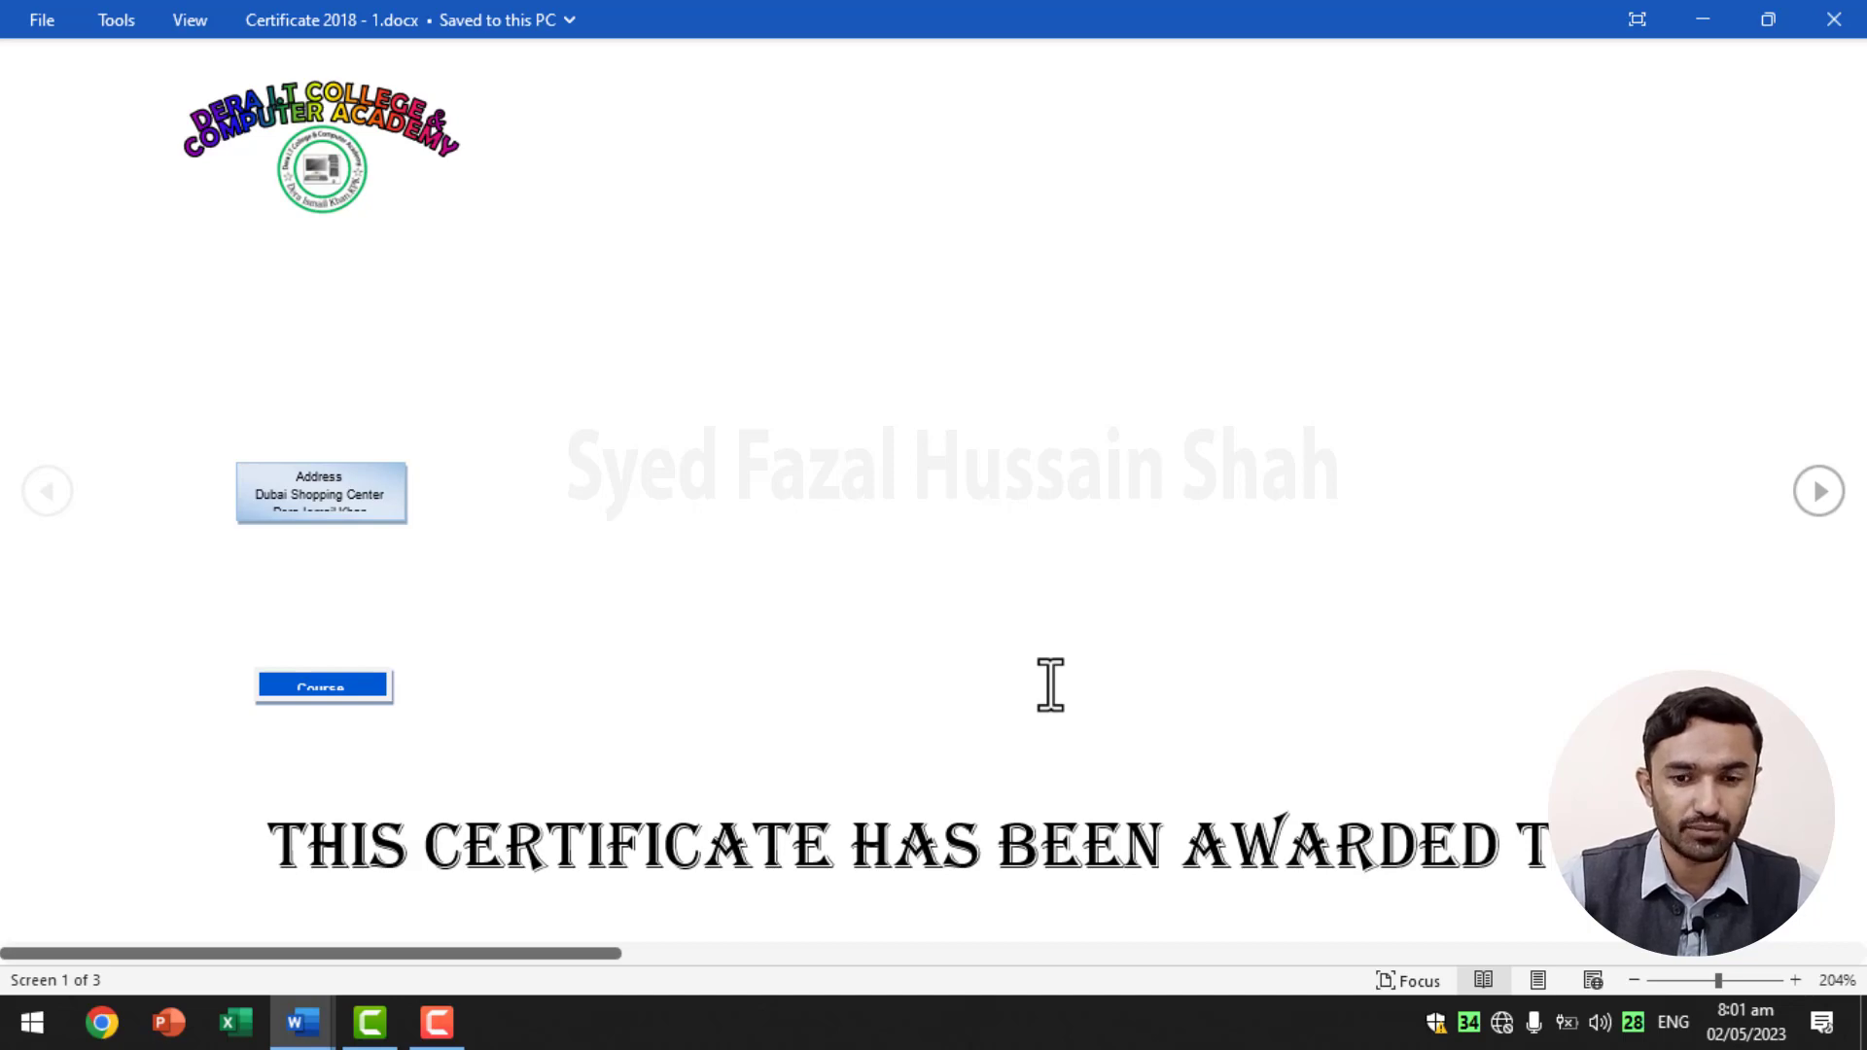
left_click(1536, 979)
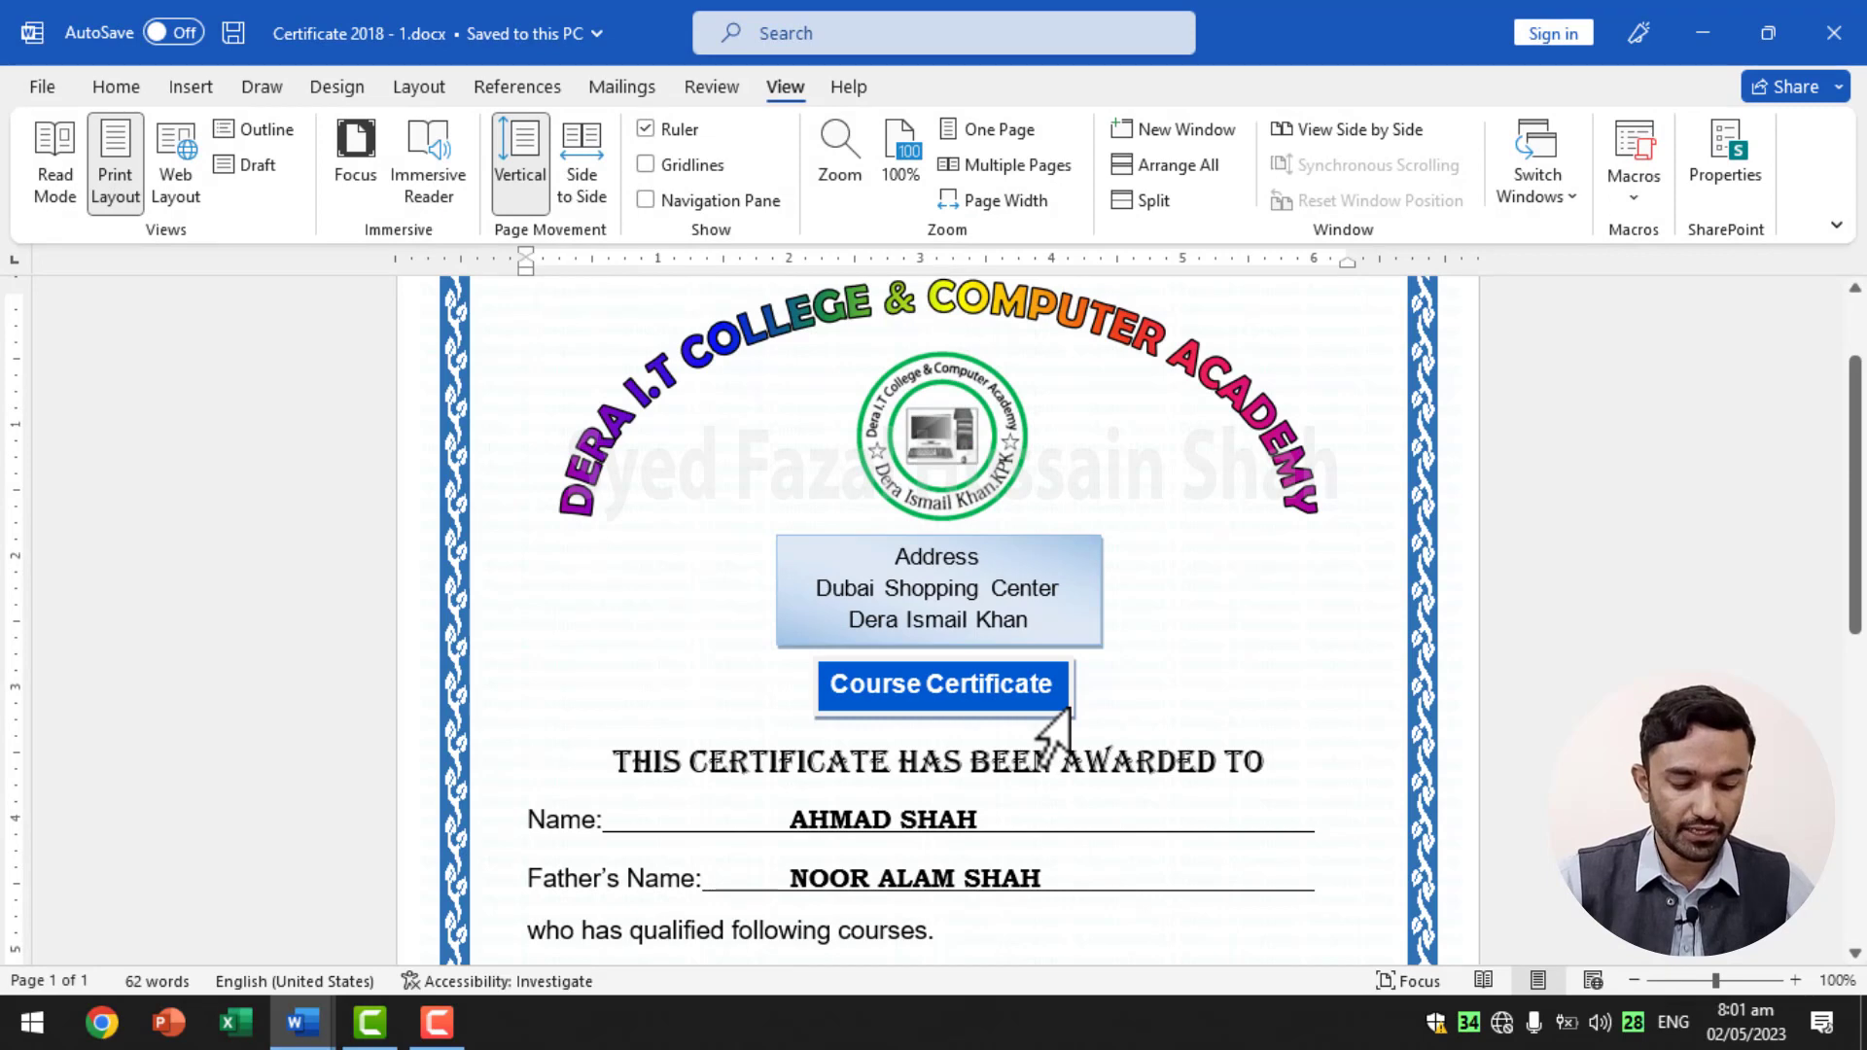
- Create a new blank document, fill it with sample text using =rand(99), and return to its beginning
key("ctrl+n")
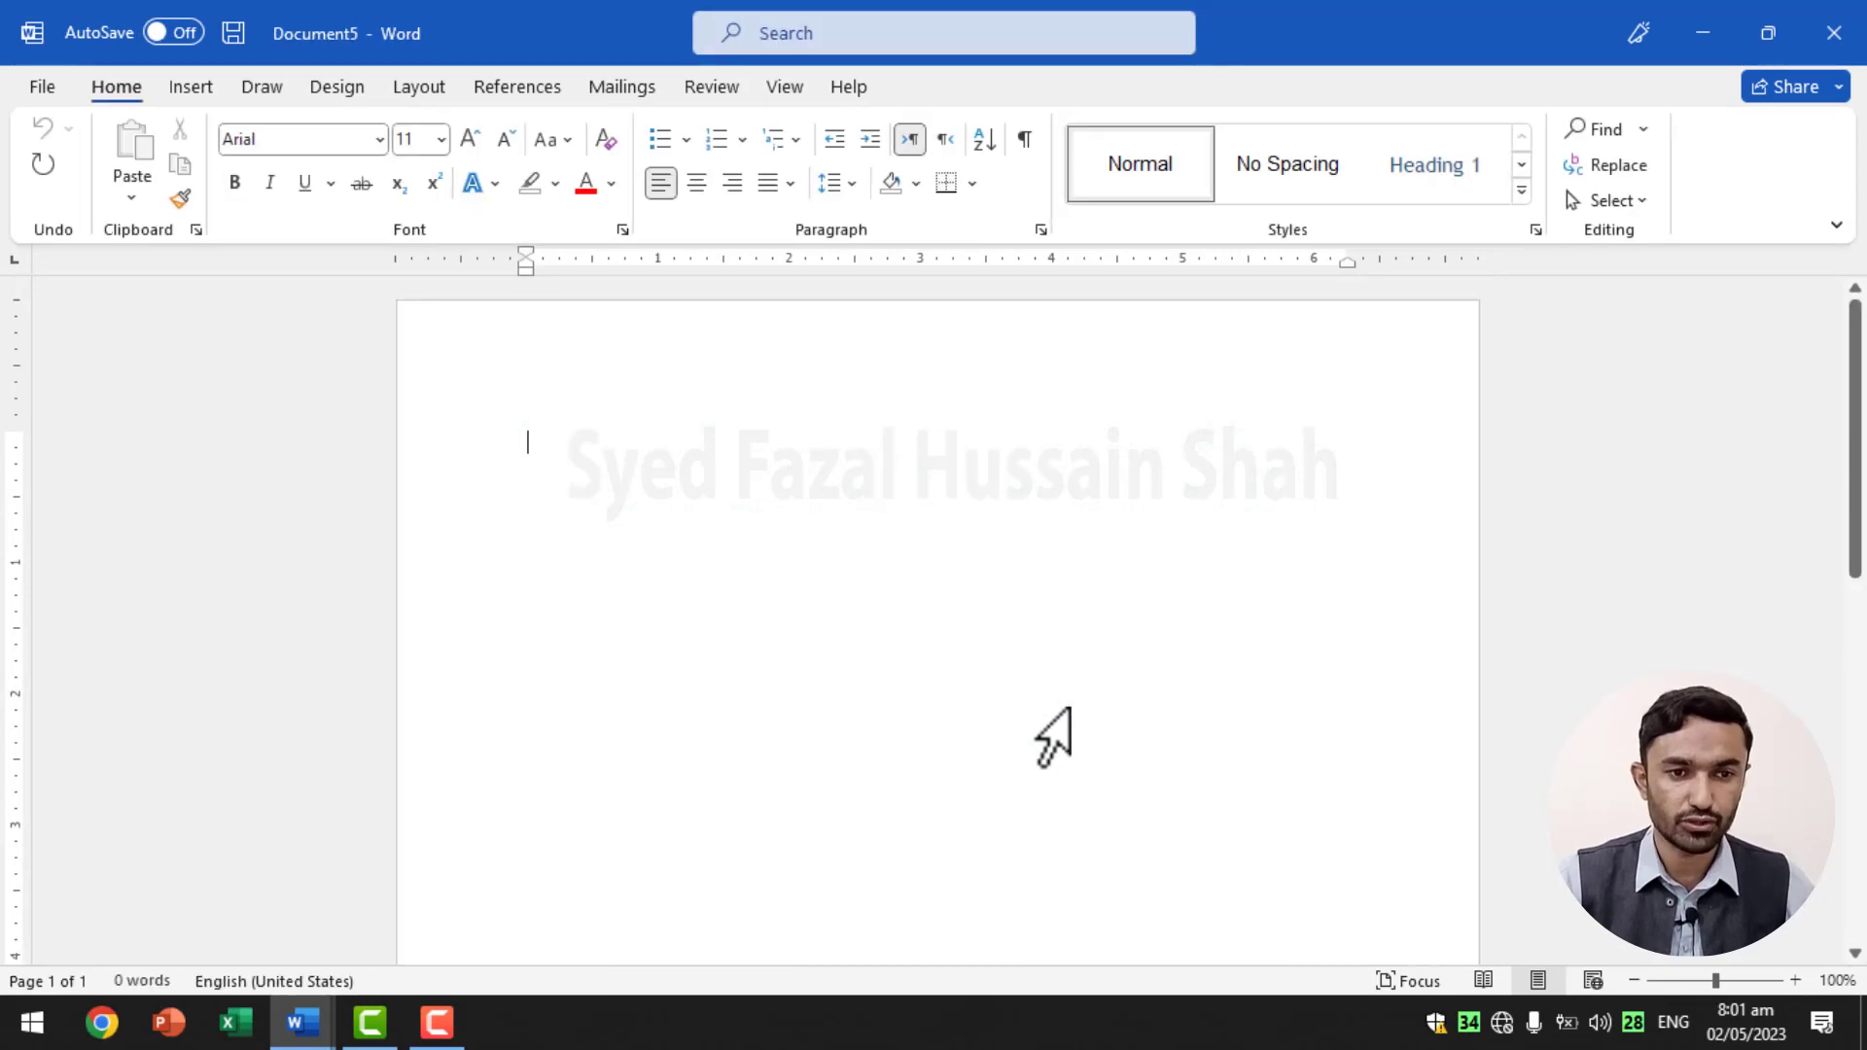
type("=rand(99")
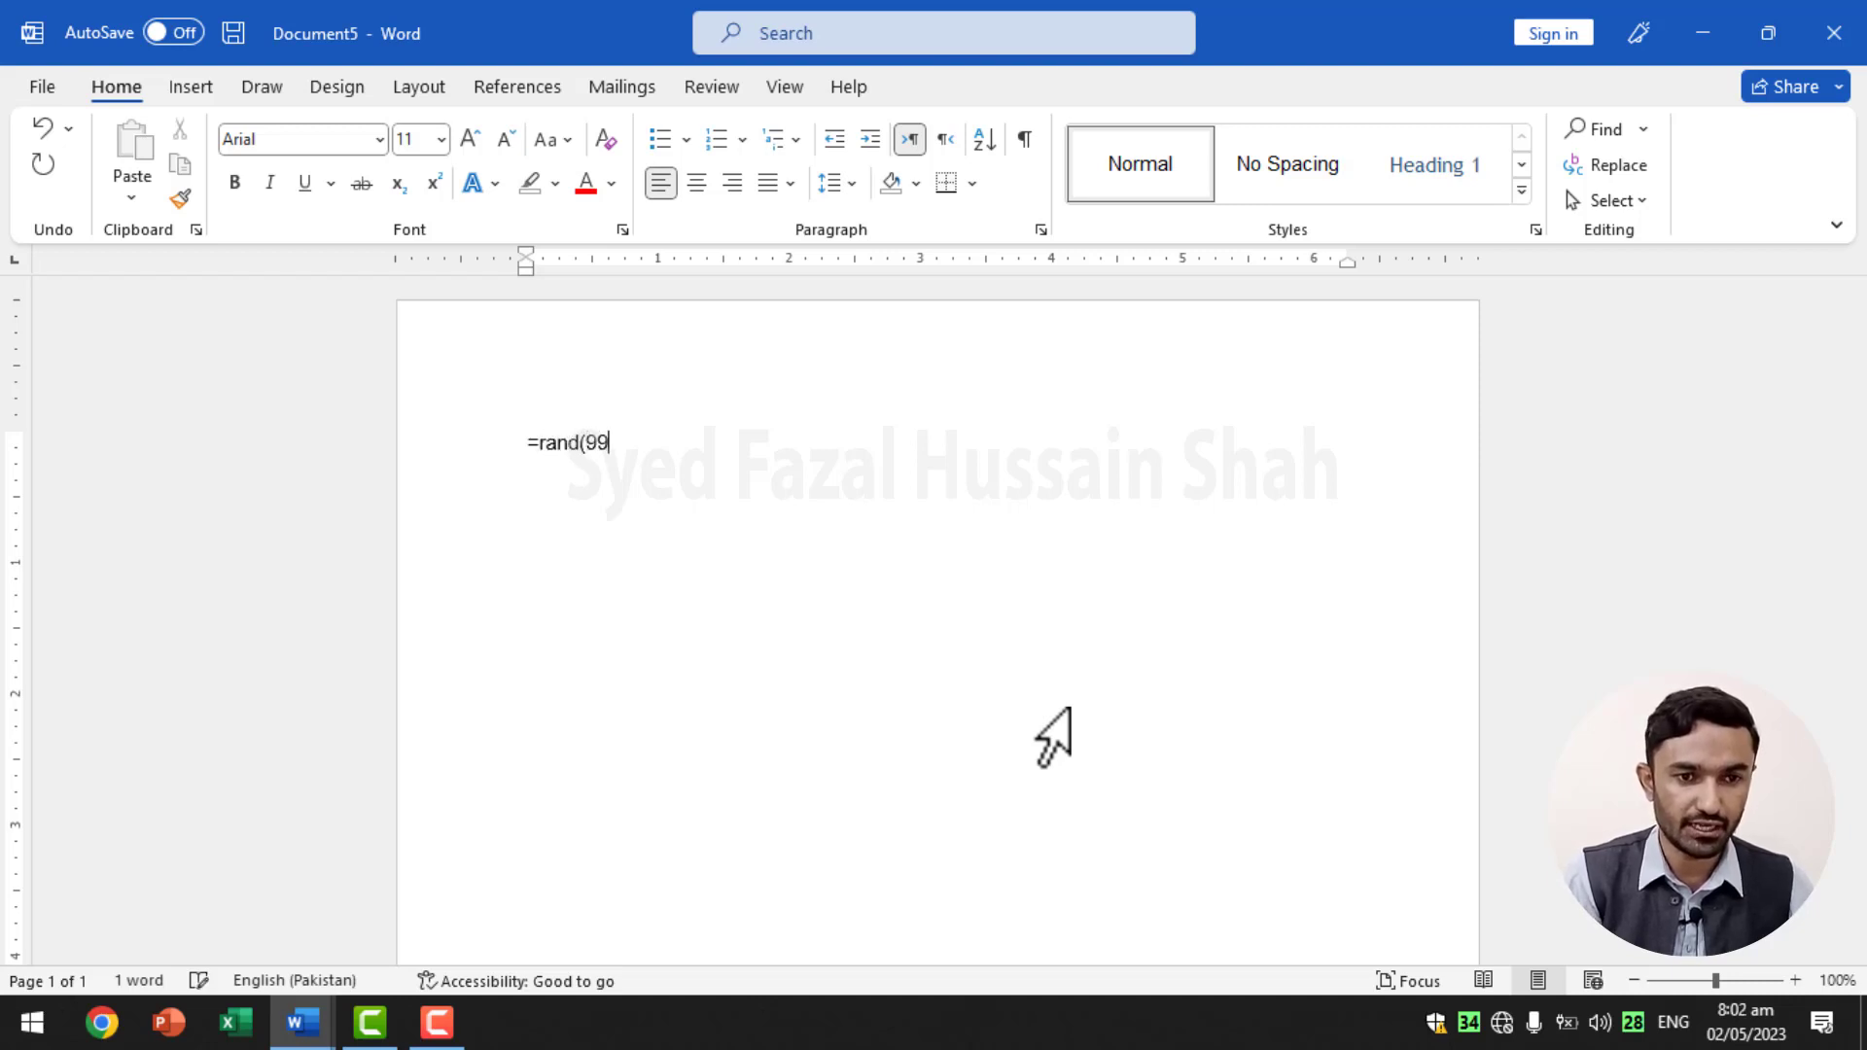
type(")")
key("Return")
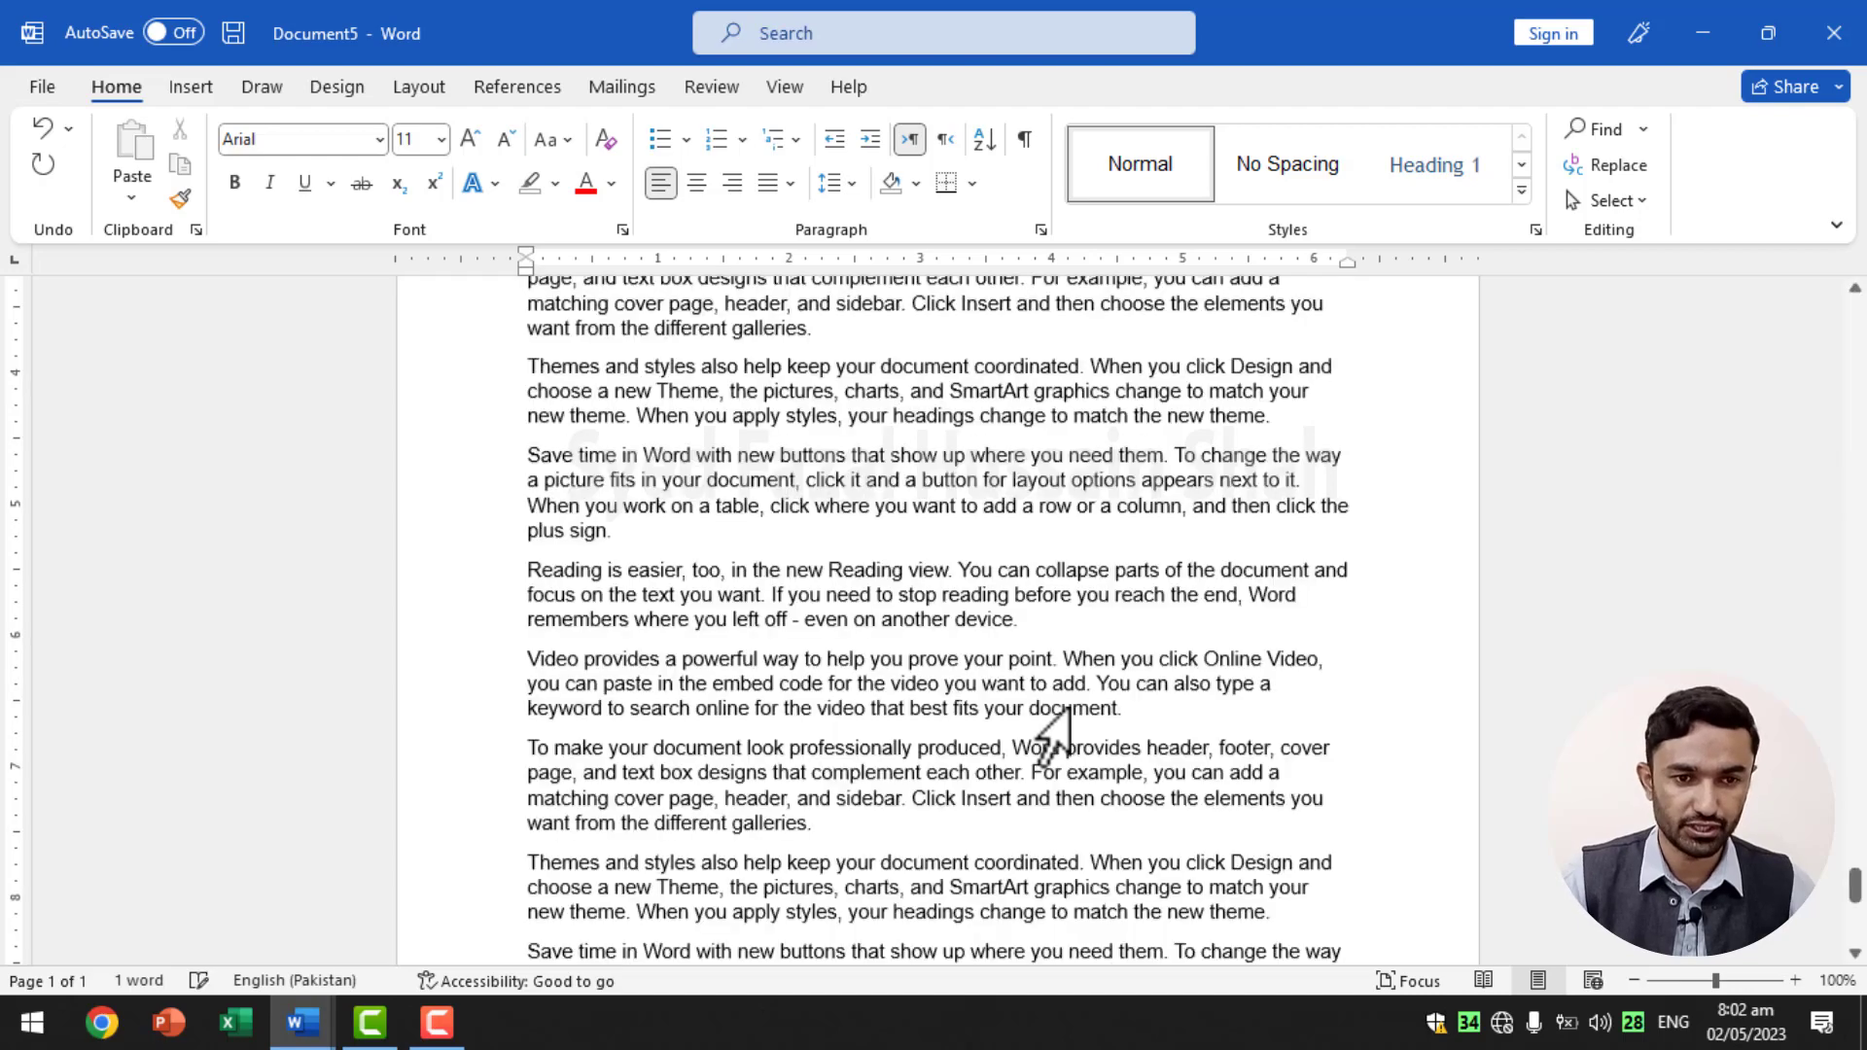
key("ctrl+Home")
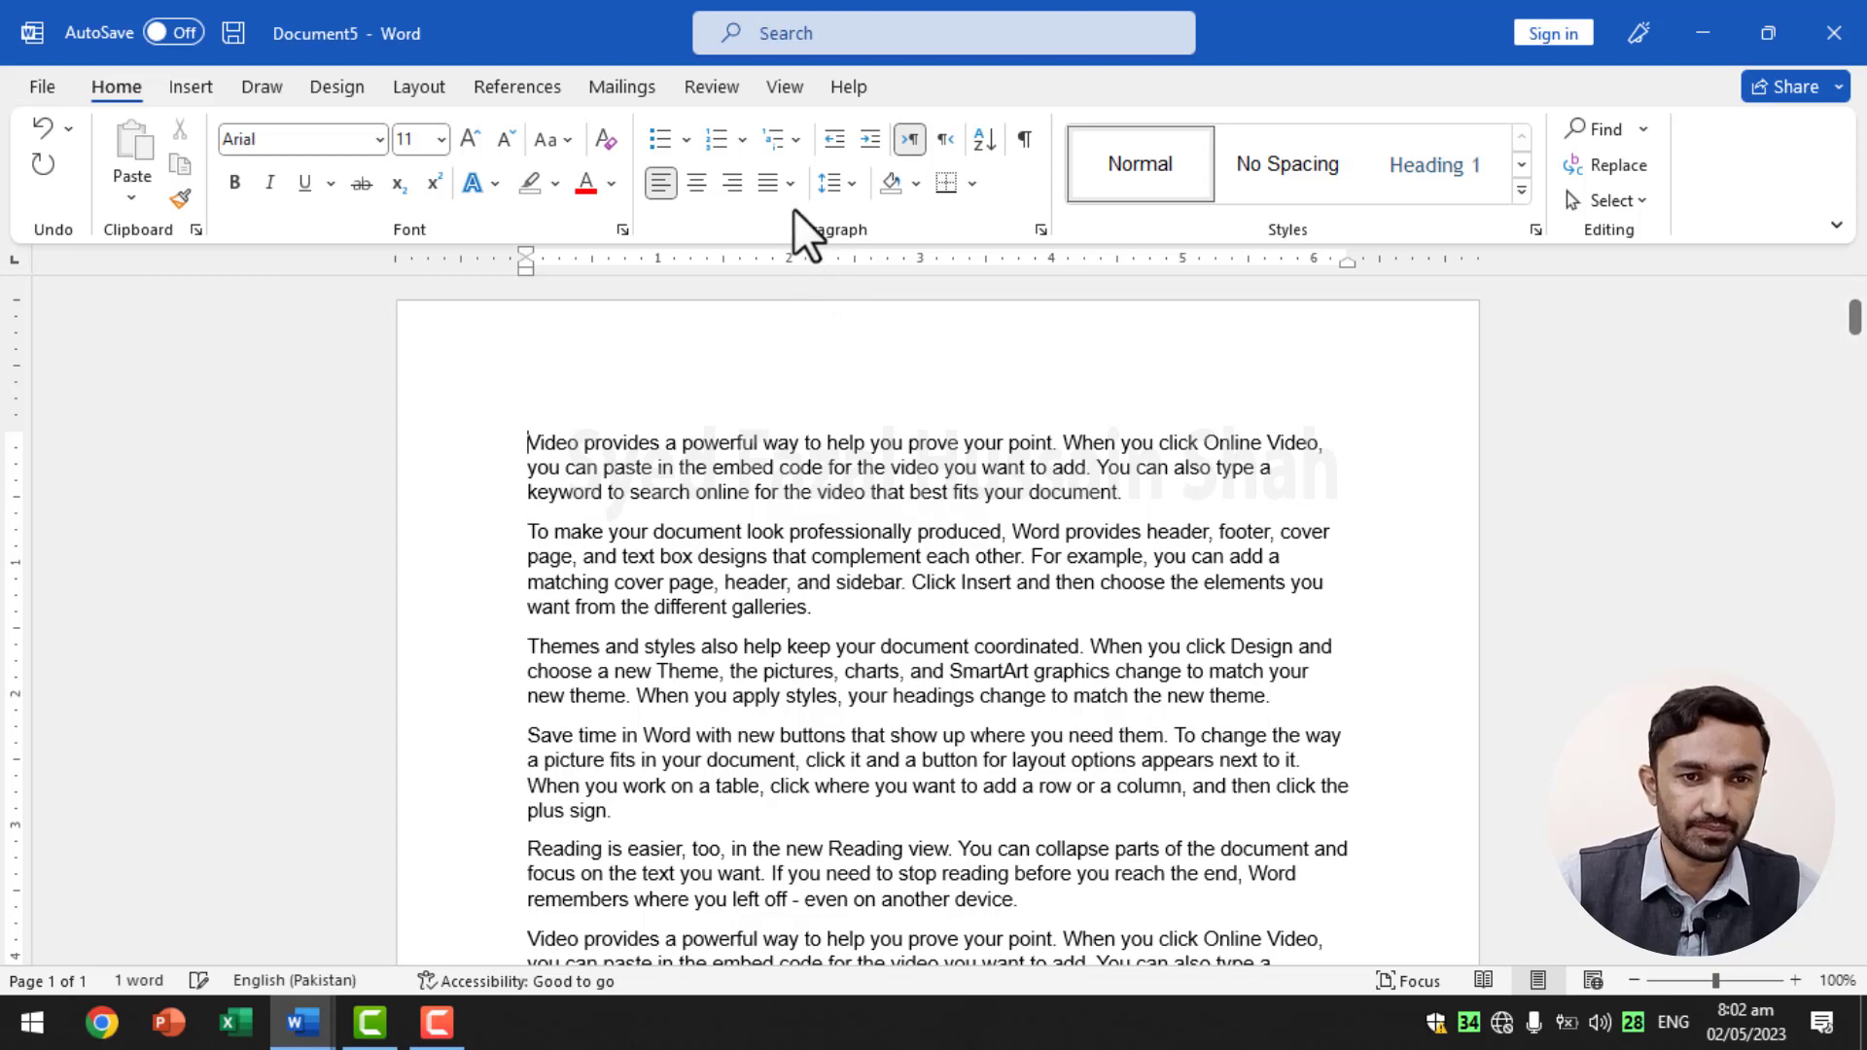
- Display the sample document in Read Mode and reduce the text zoom to 140%
left_click(783, 87)
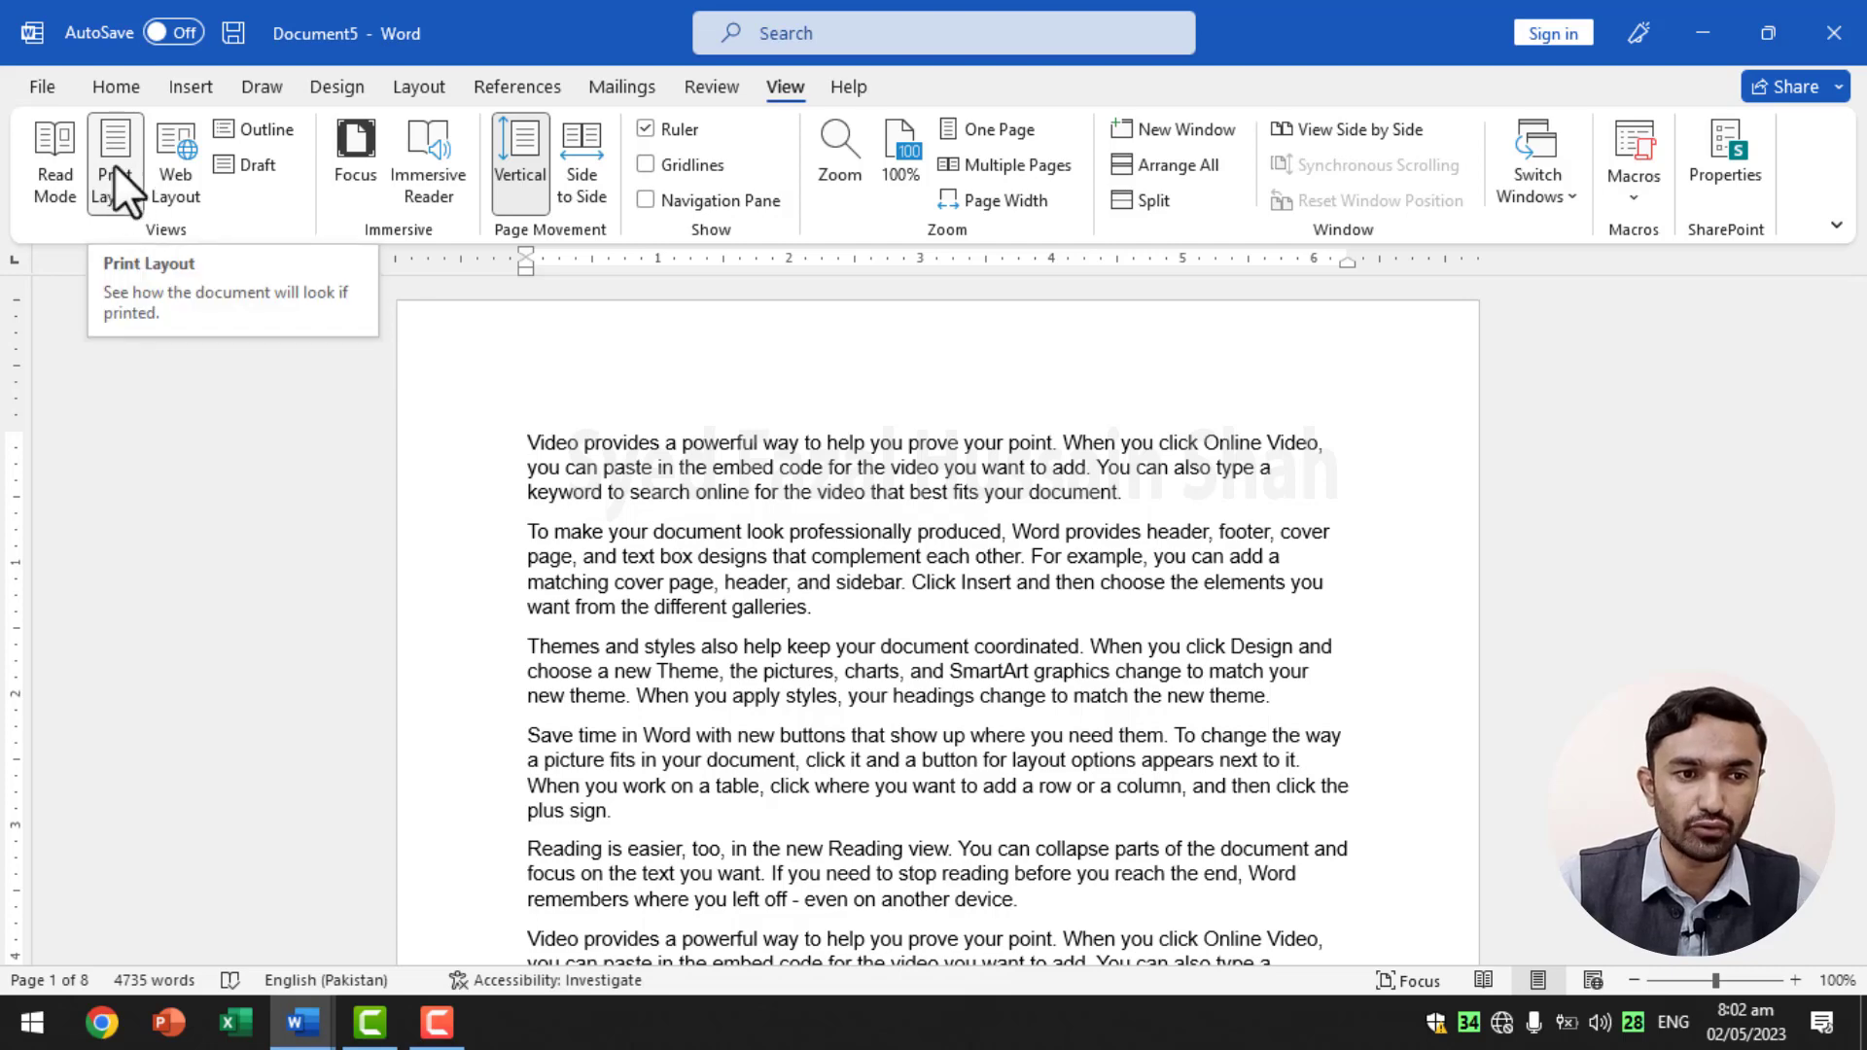
left_click(55, 167)
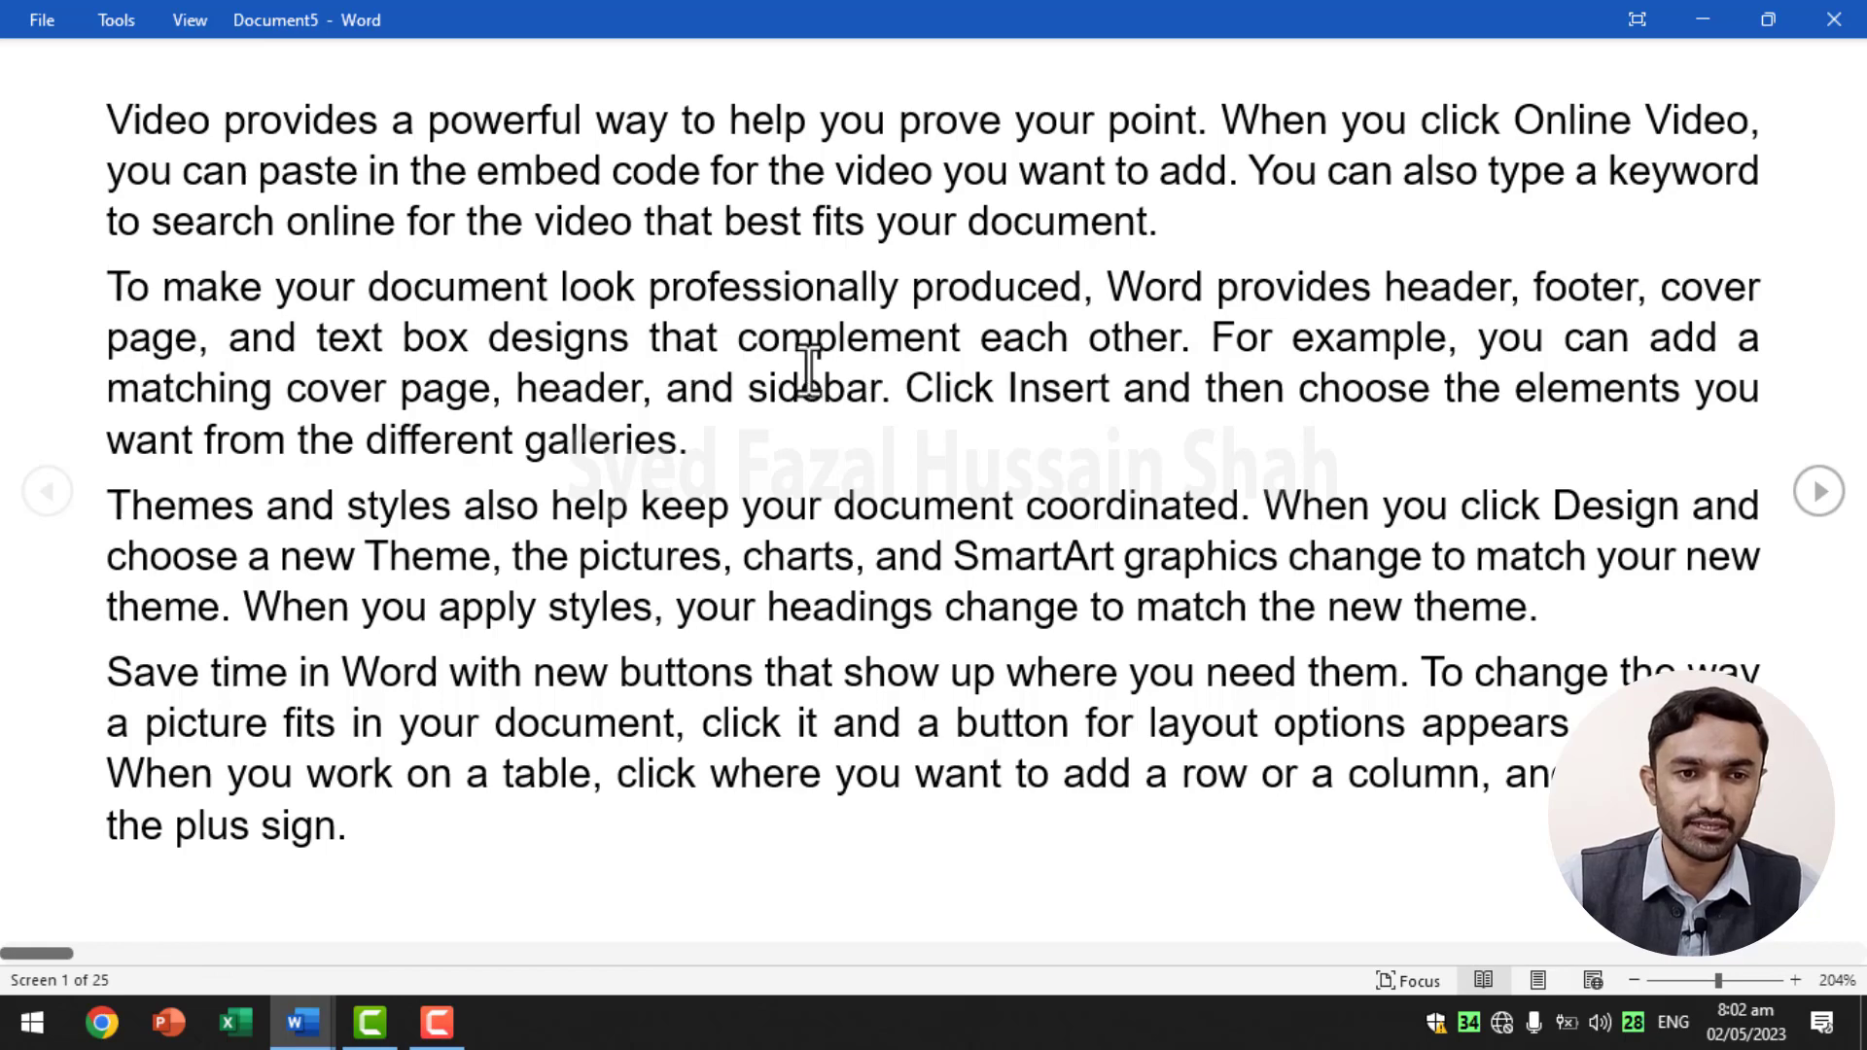
left_click(1635, 980)
left_click(1635, 980)
left_click(1635, 980)
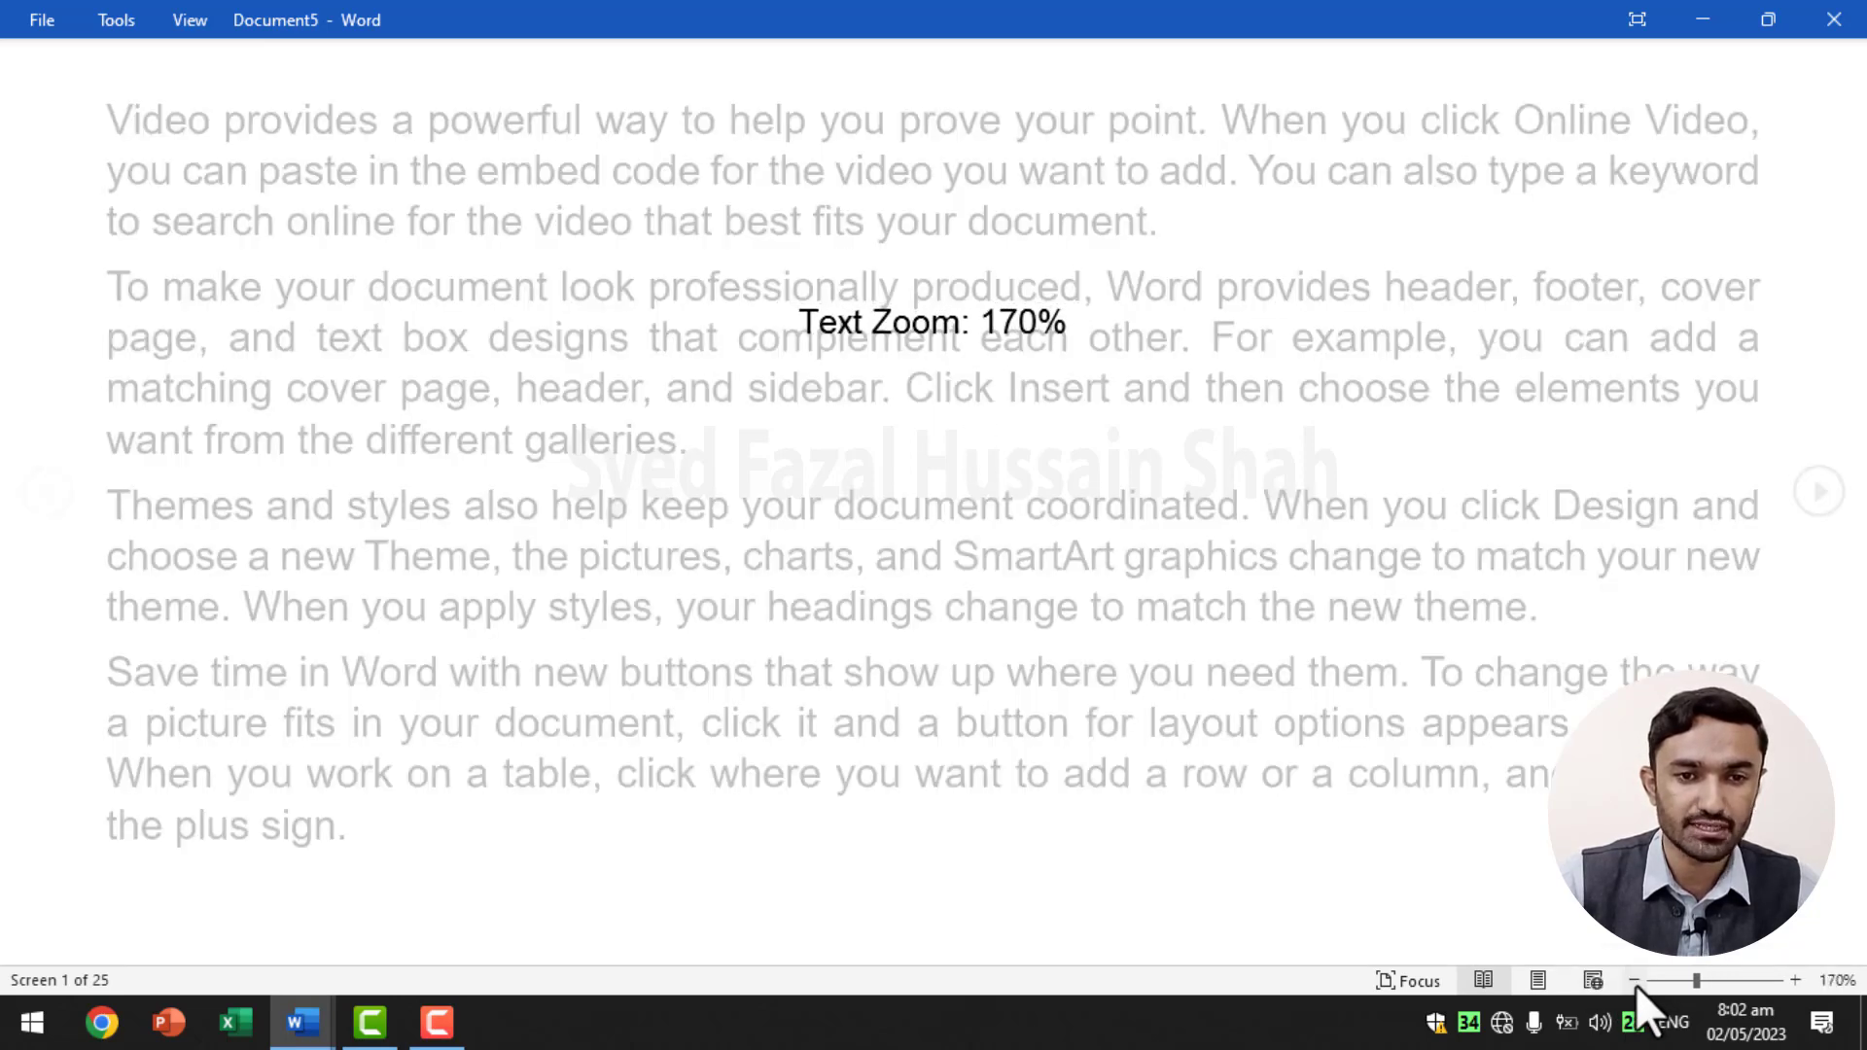
left_click(1635, 980)
left_click(1634, 980)
left_click(1632, 980)
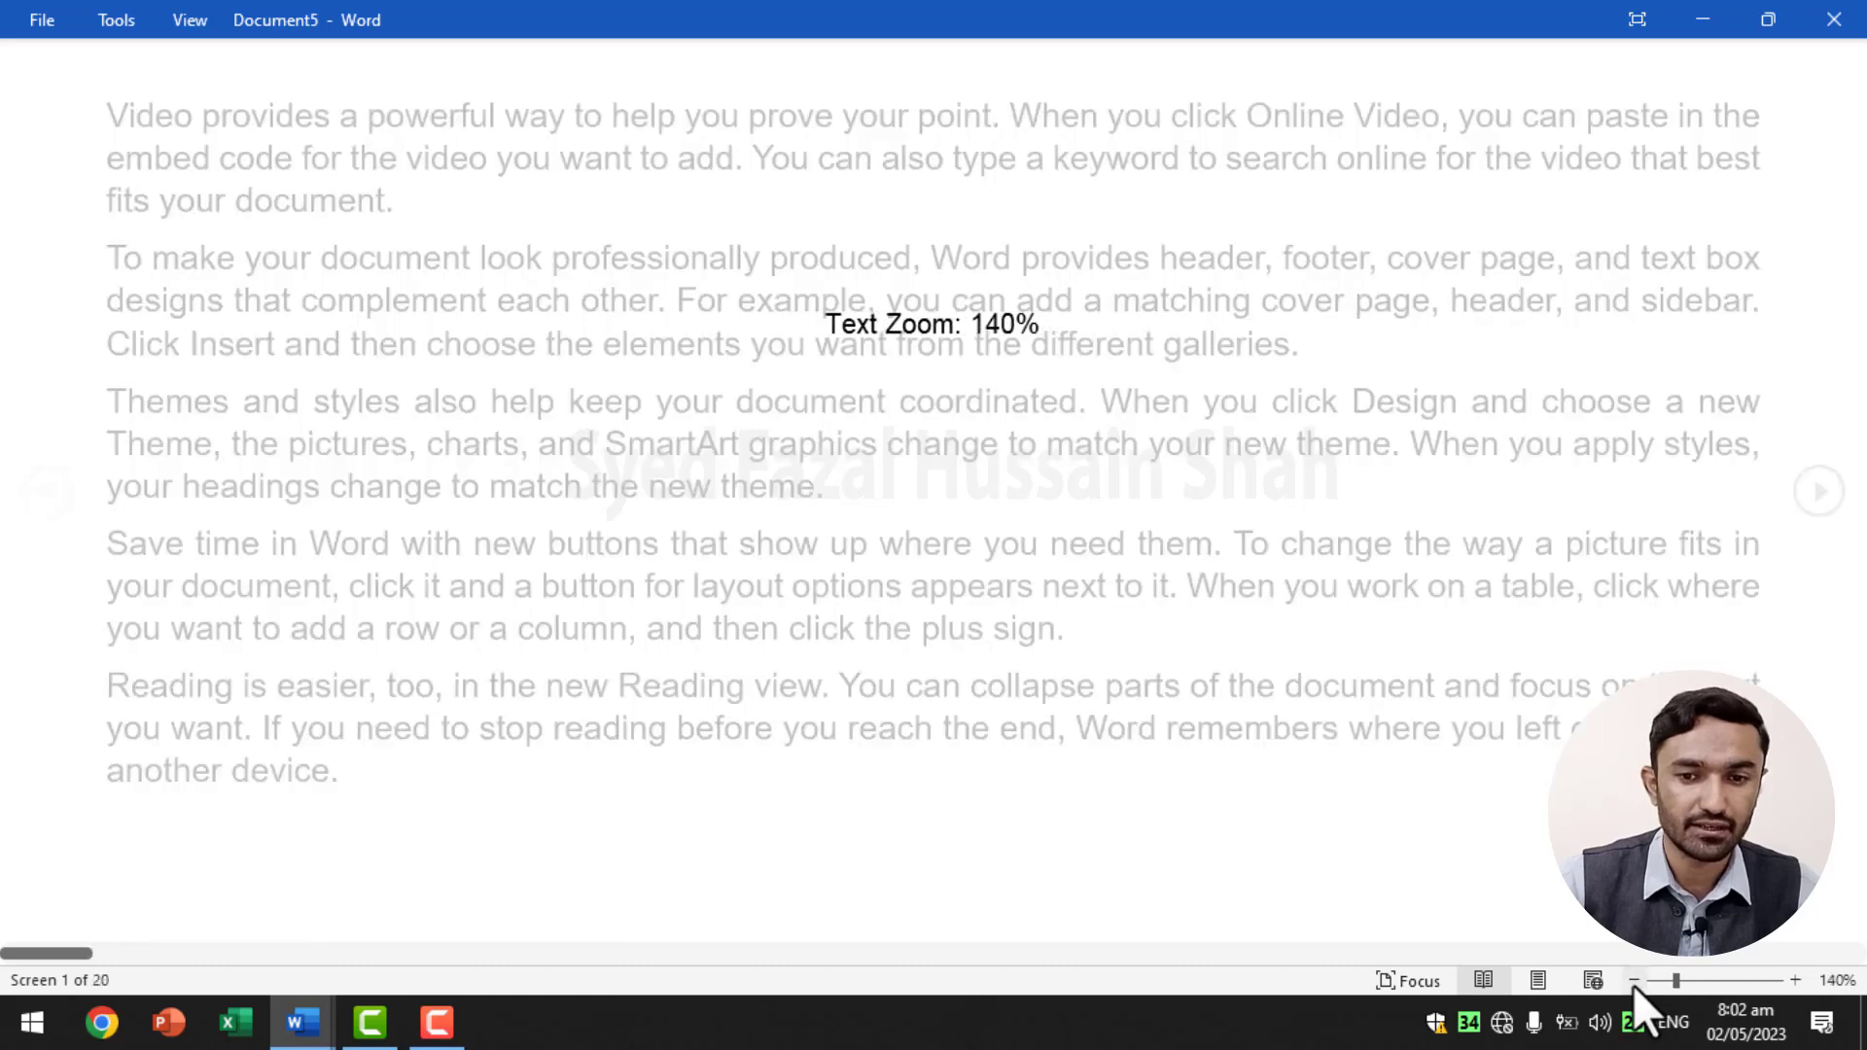
- Enlarge the Read Mode text zoom to 220%
left_click(1787, 978)
left_click(1788, 978)
left_click(1788, 978)
left_click(1788, 978)
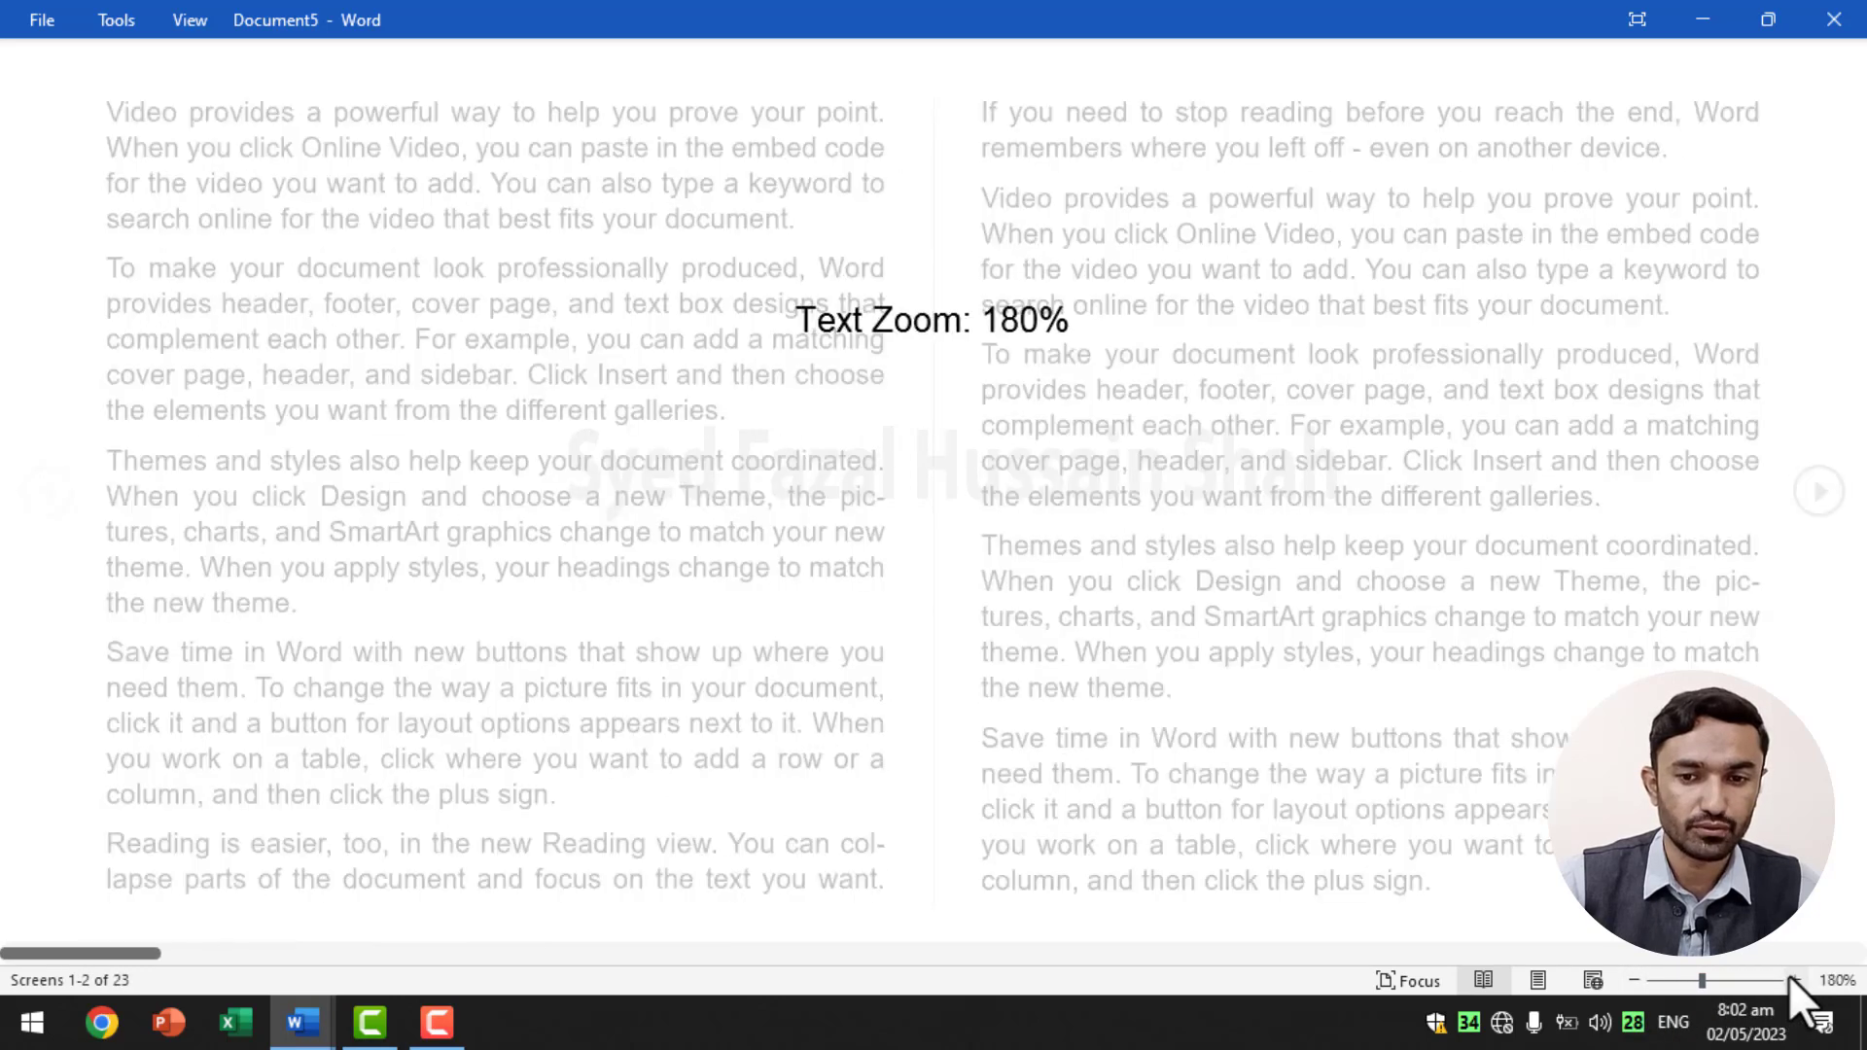
left_click(1788, 978)
left_click(1787, 978)
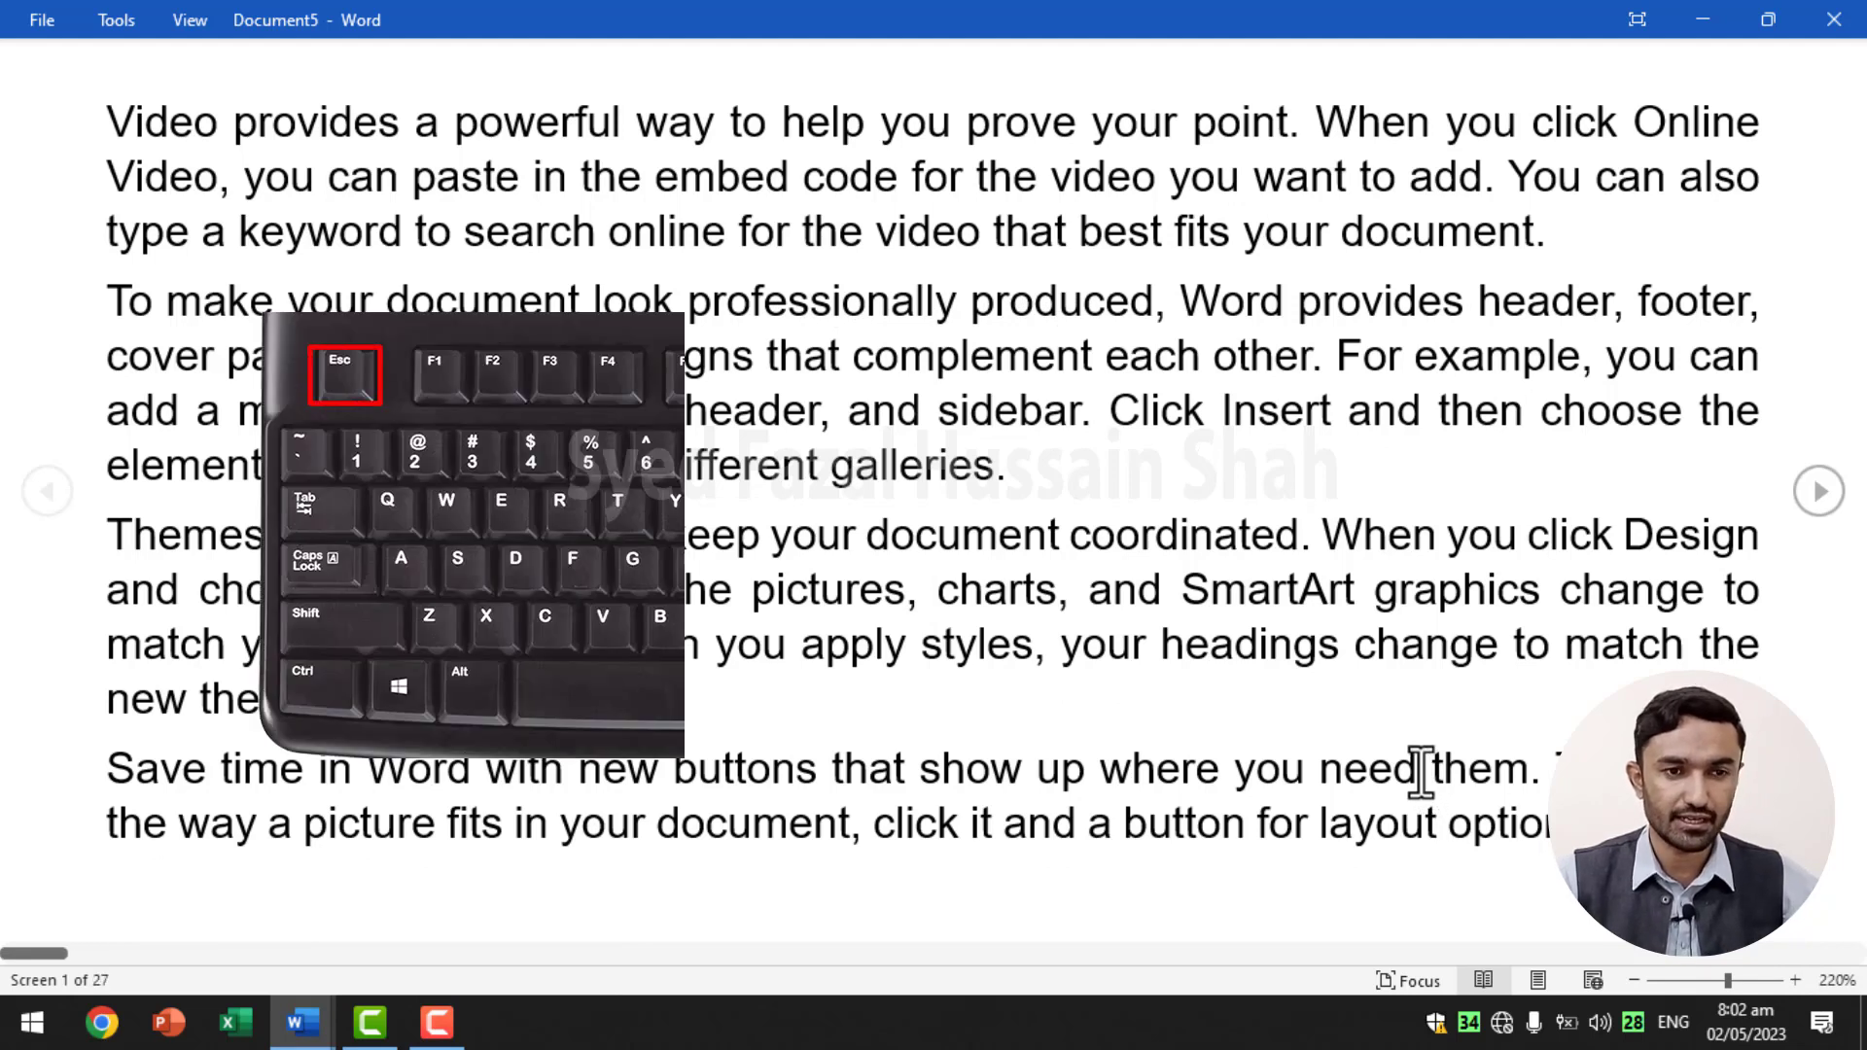
- Leave Read Mode, reopen it once more, and return the document to Print Layout
key("Escape")
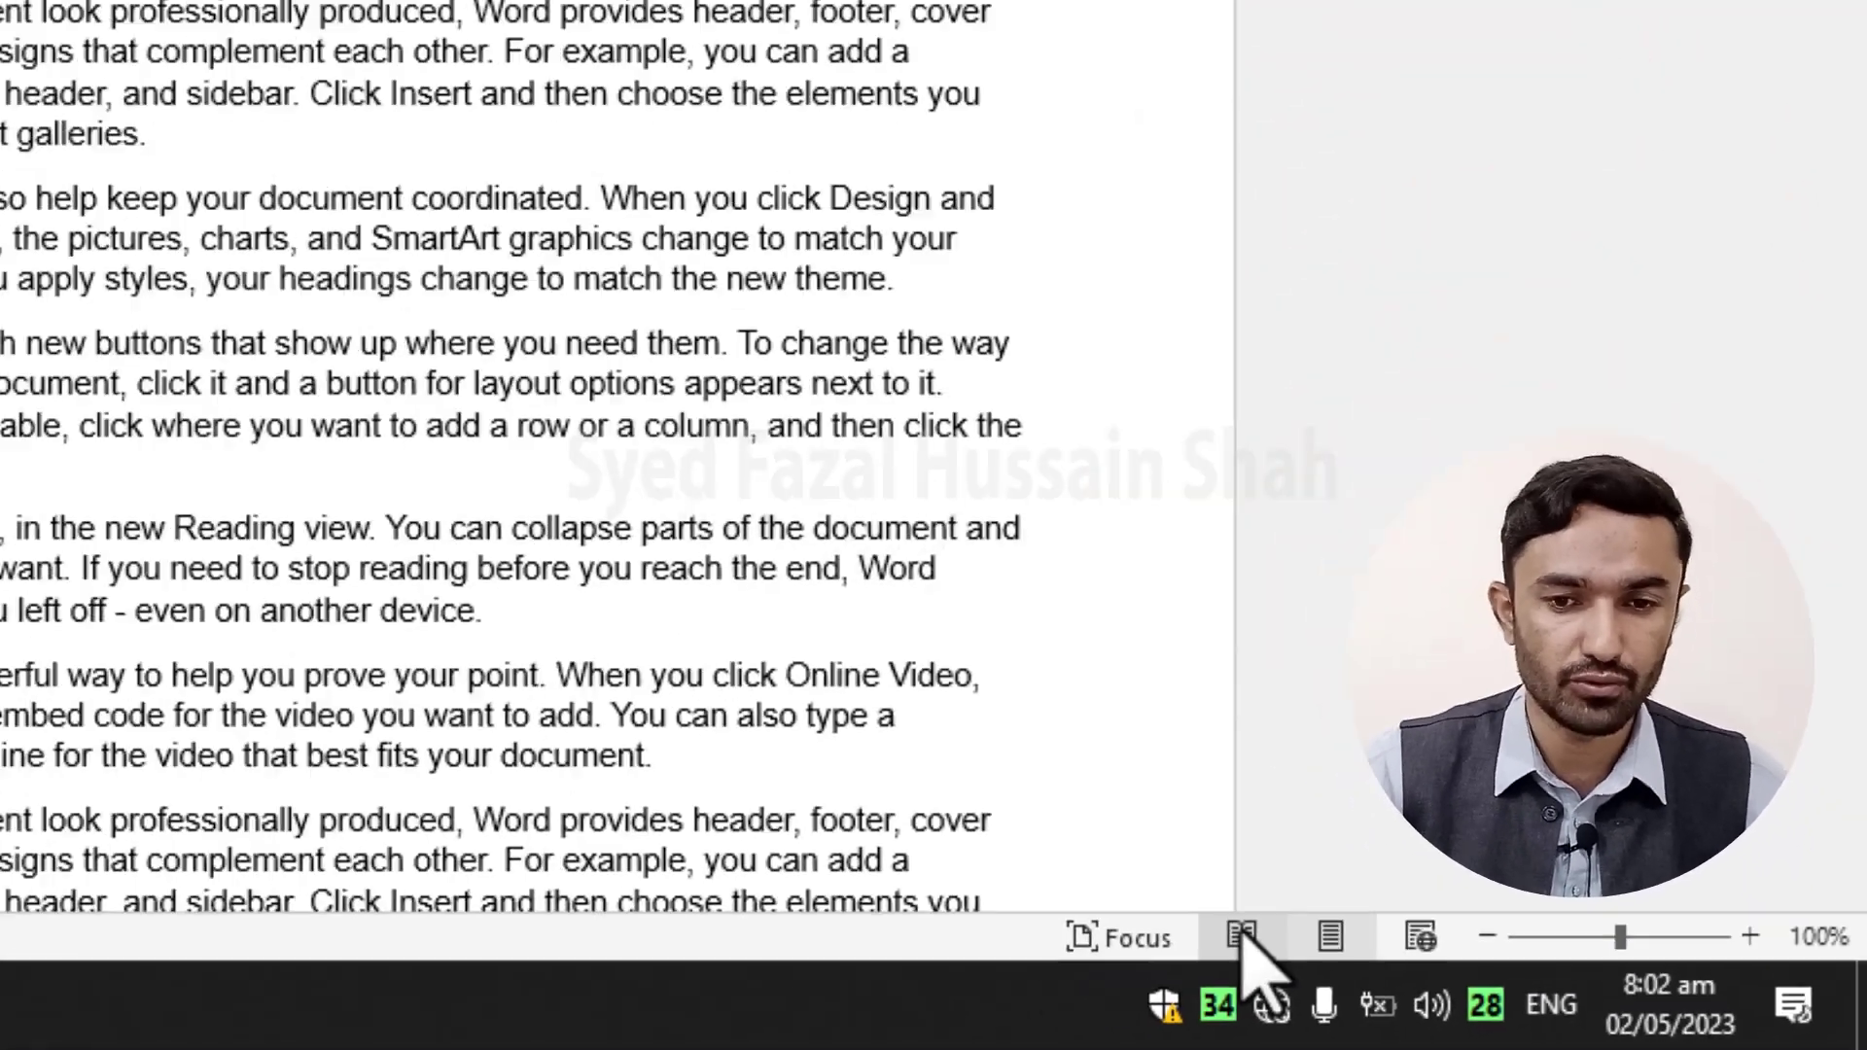
left_click(550, 814)
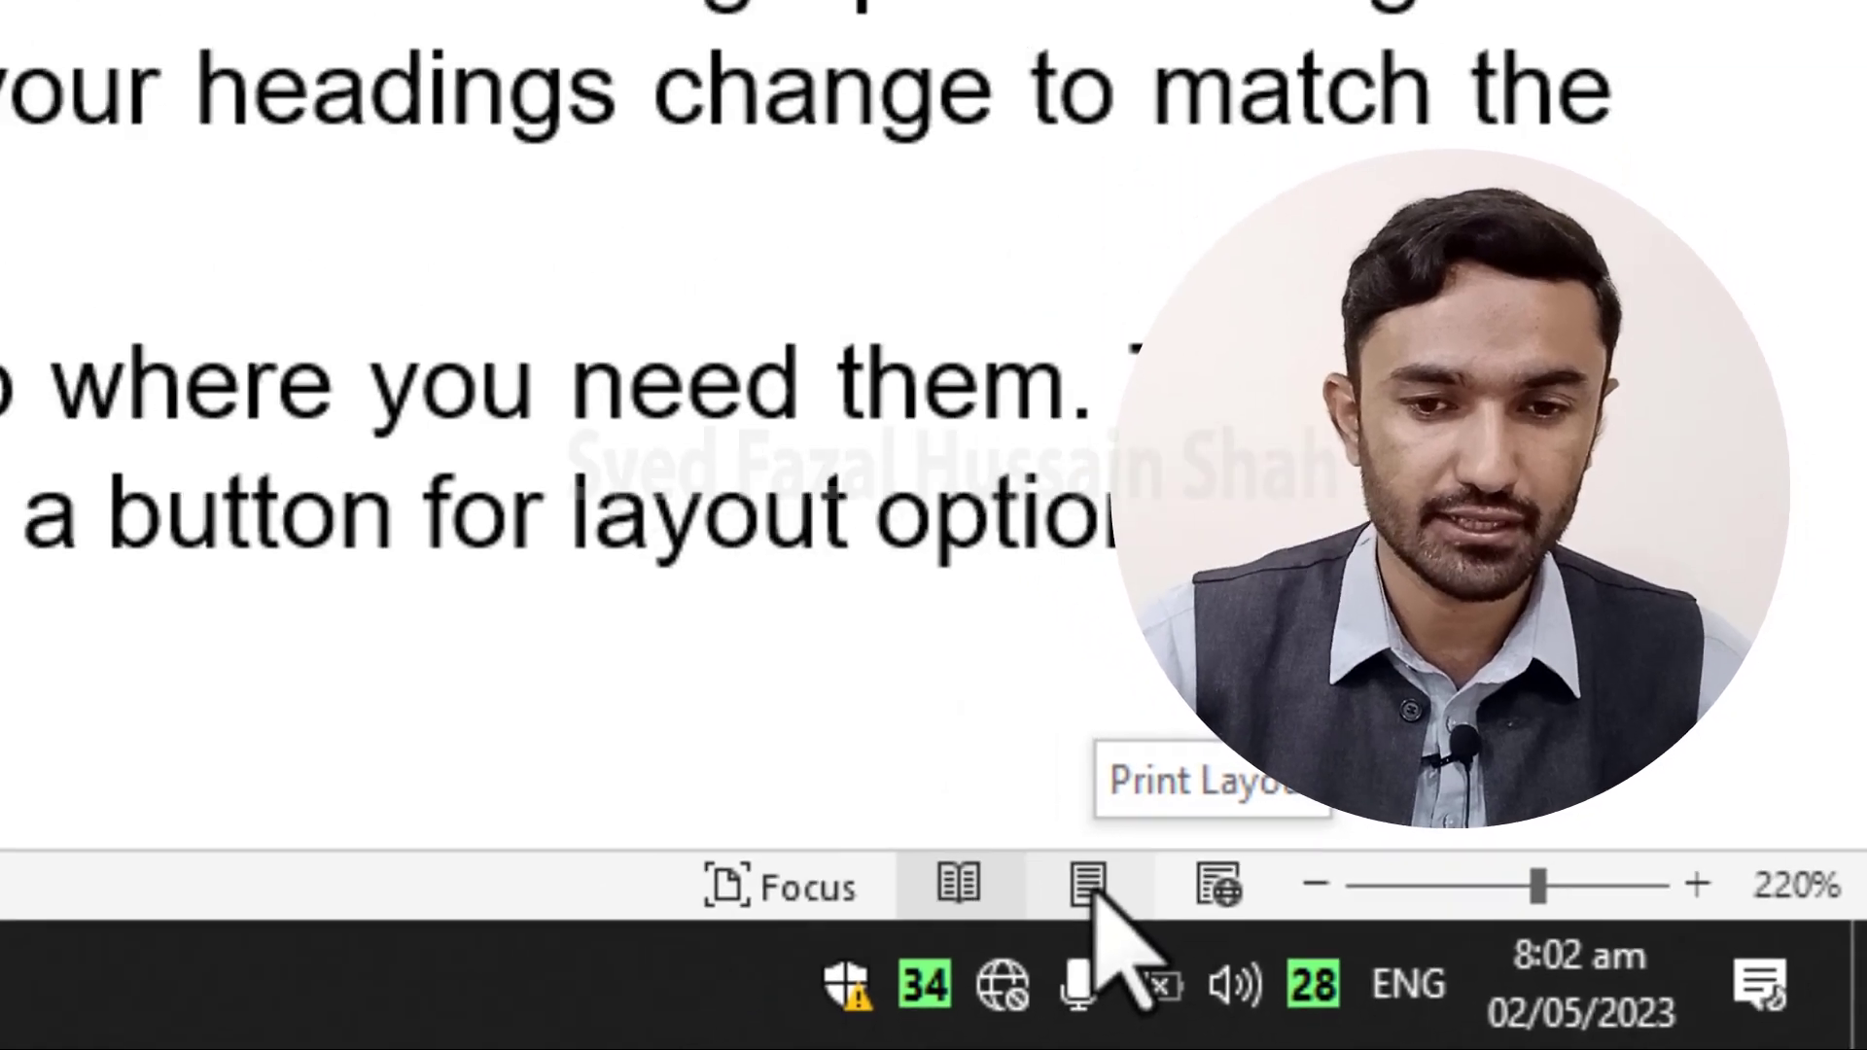
left_click(992, 861)
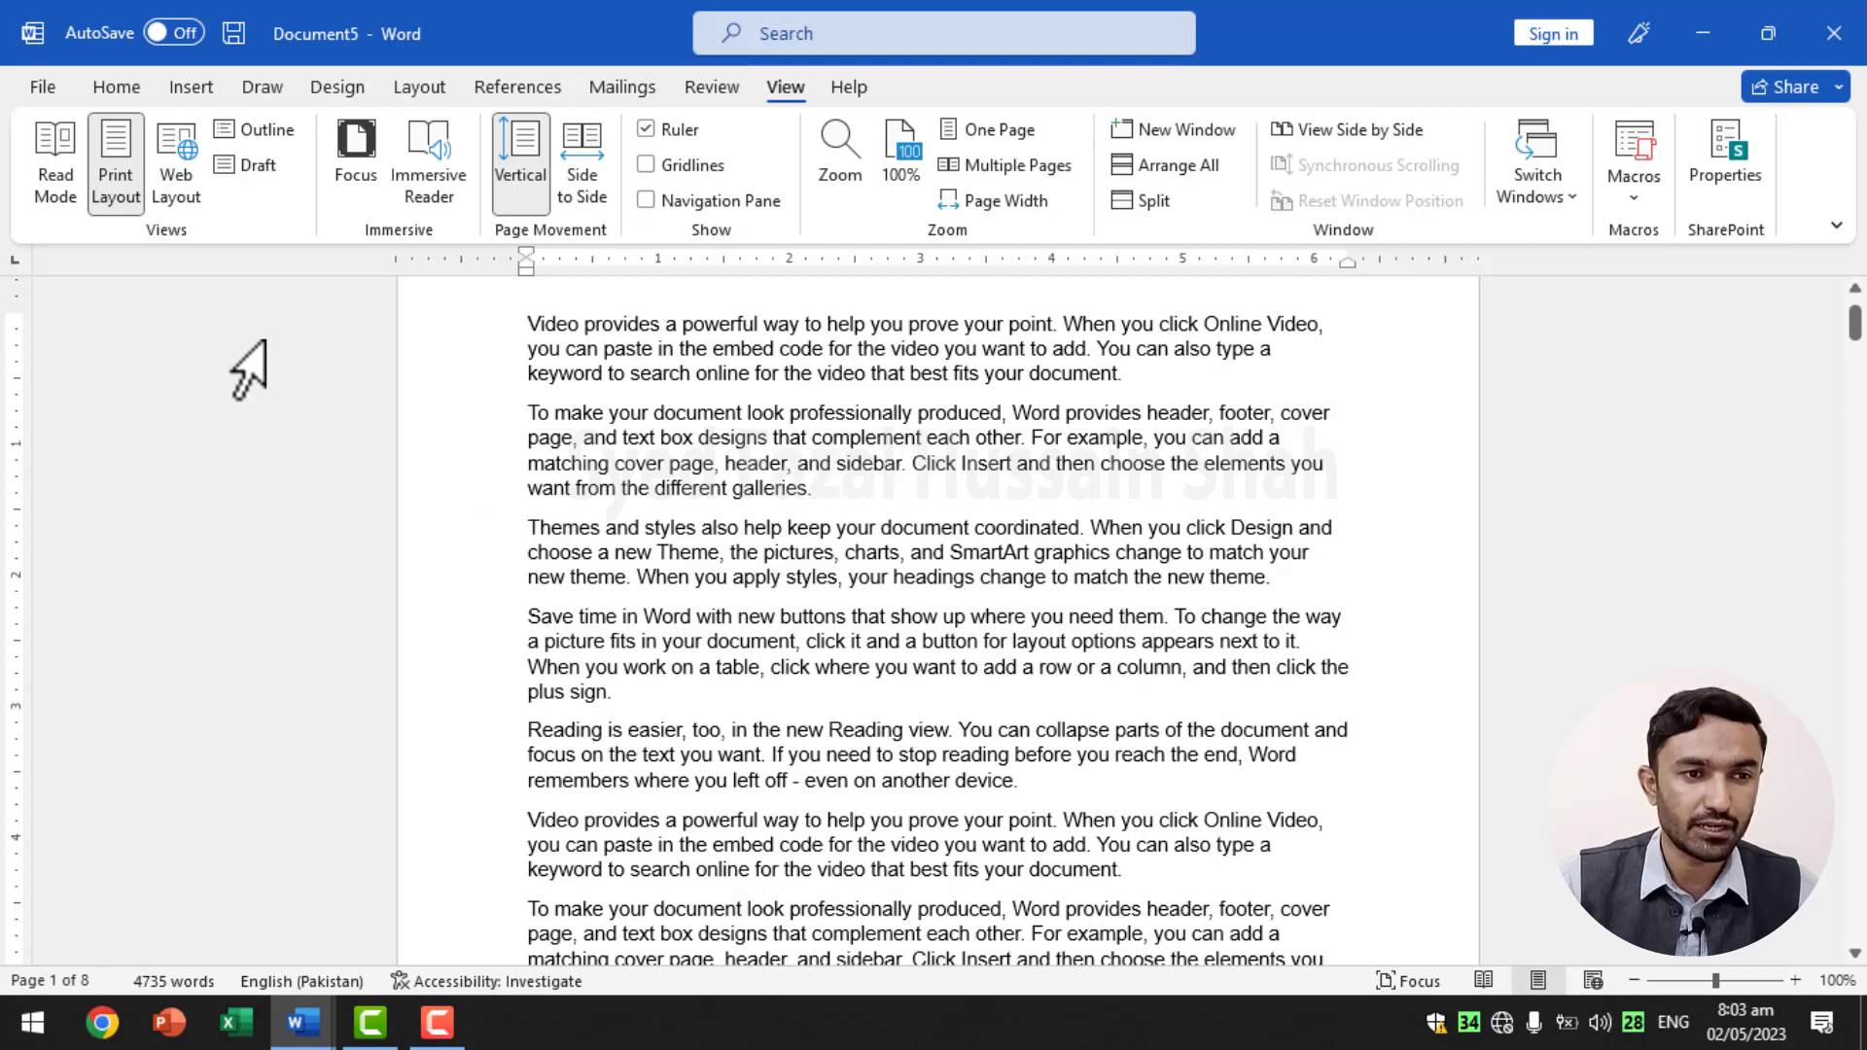
- Compare the sample text in Web Layout and Read Mode, and return to the first page in Print Layout
left_click(177, 171)
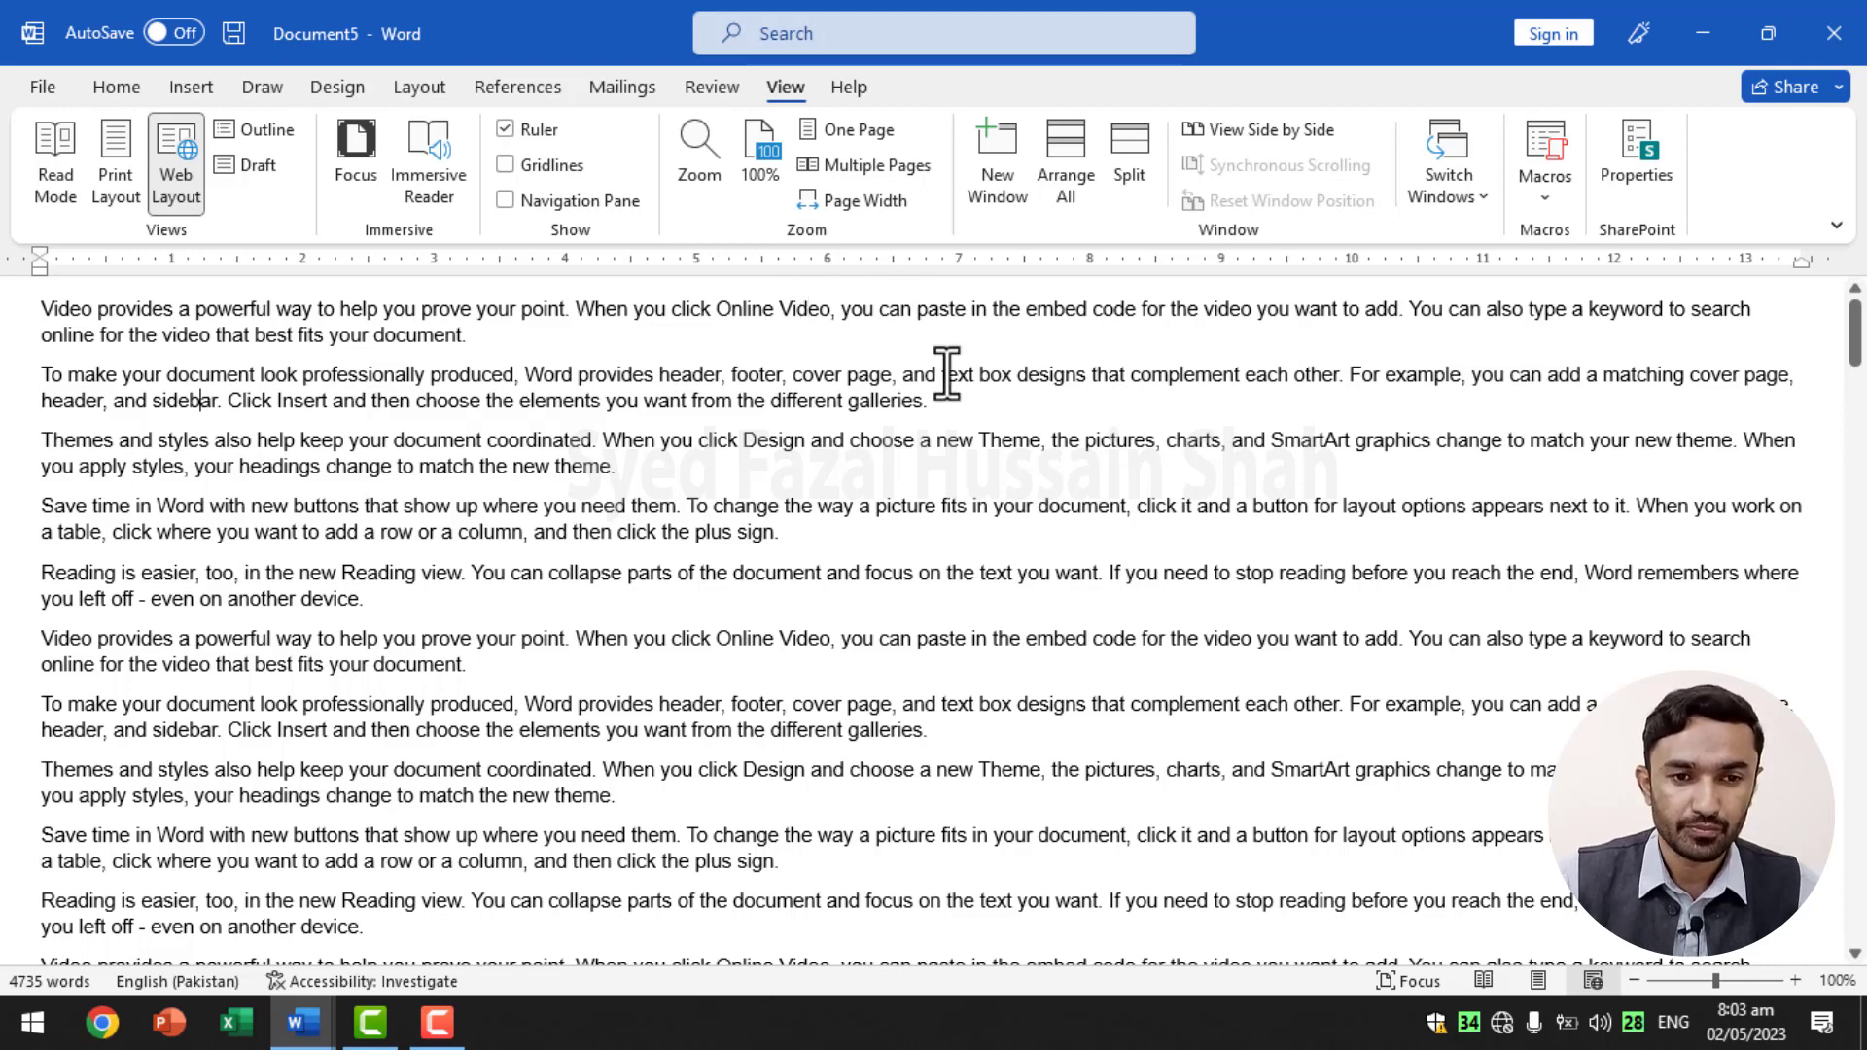
scroll(959, 437, "down", 4)
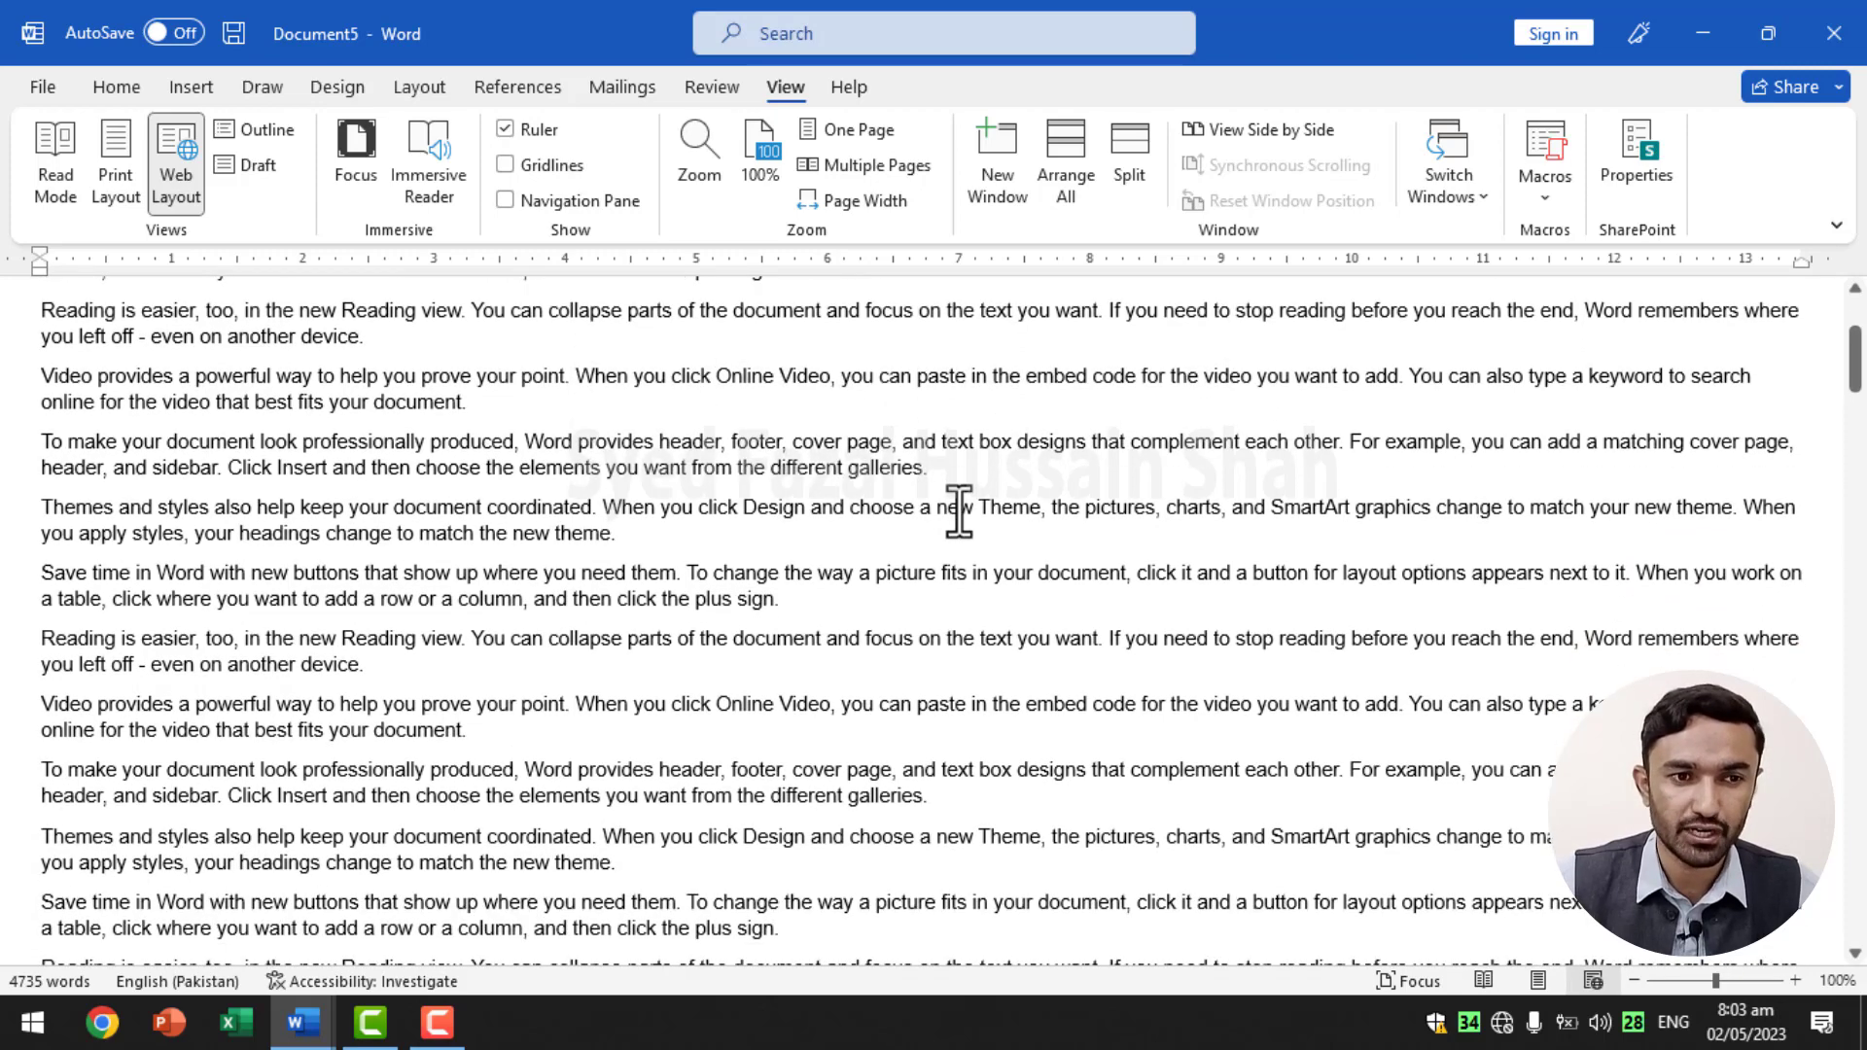
left_click(62, 178)
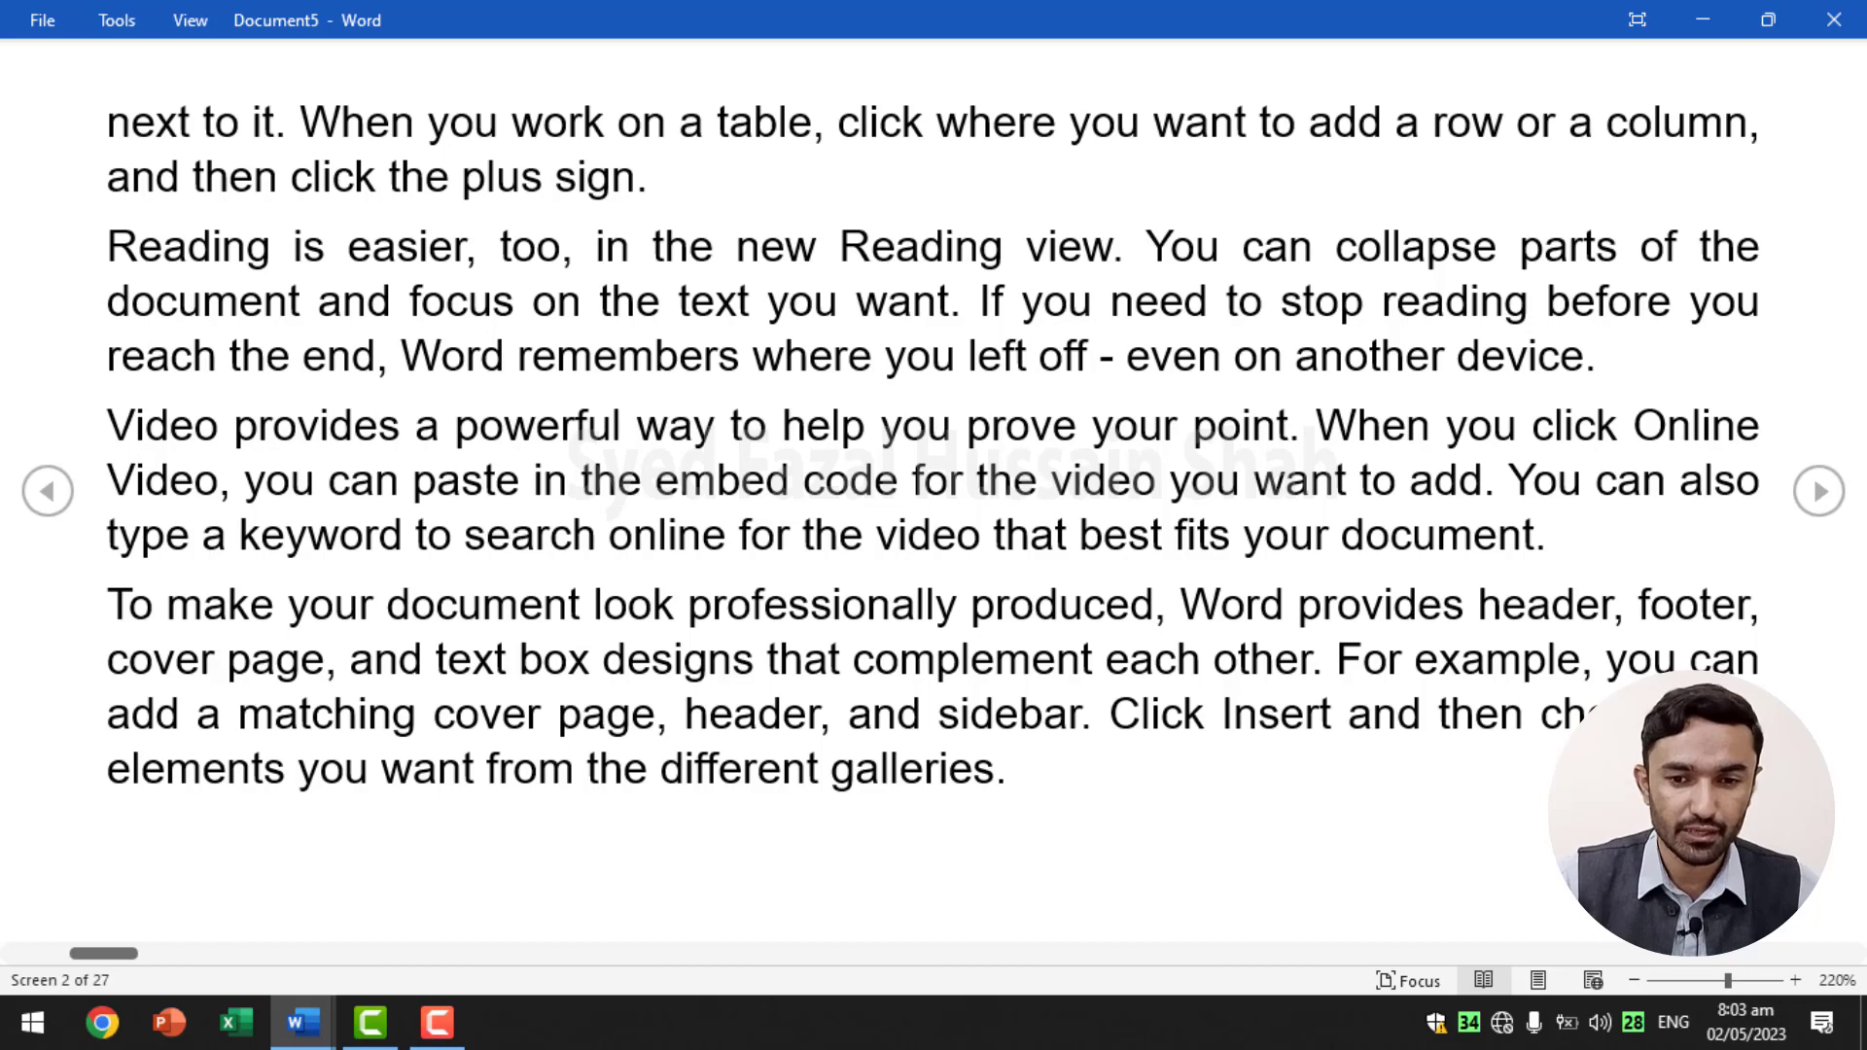
left_click(1538, 981)
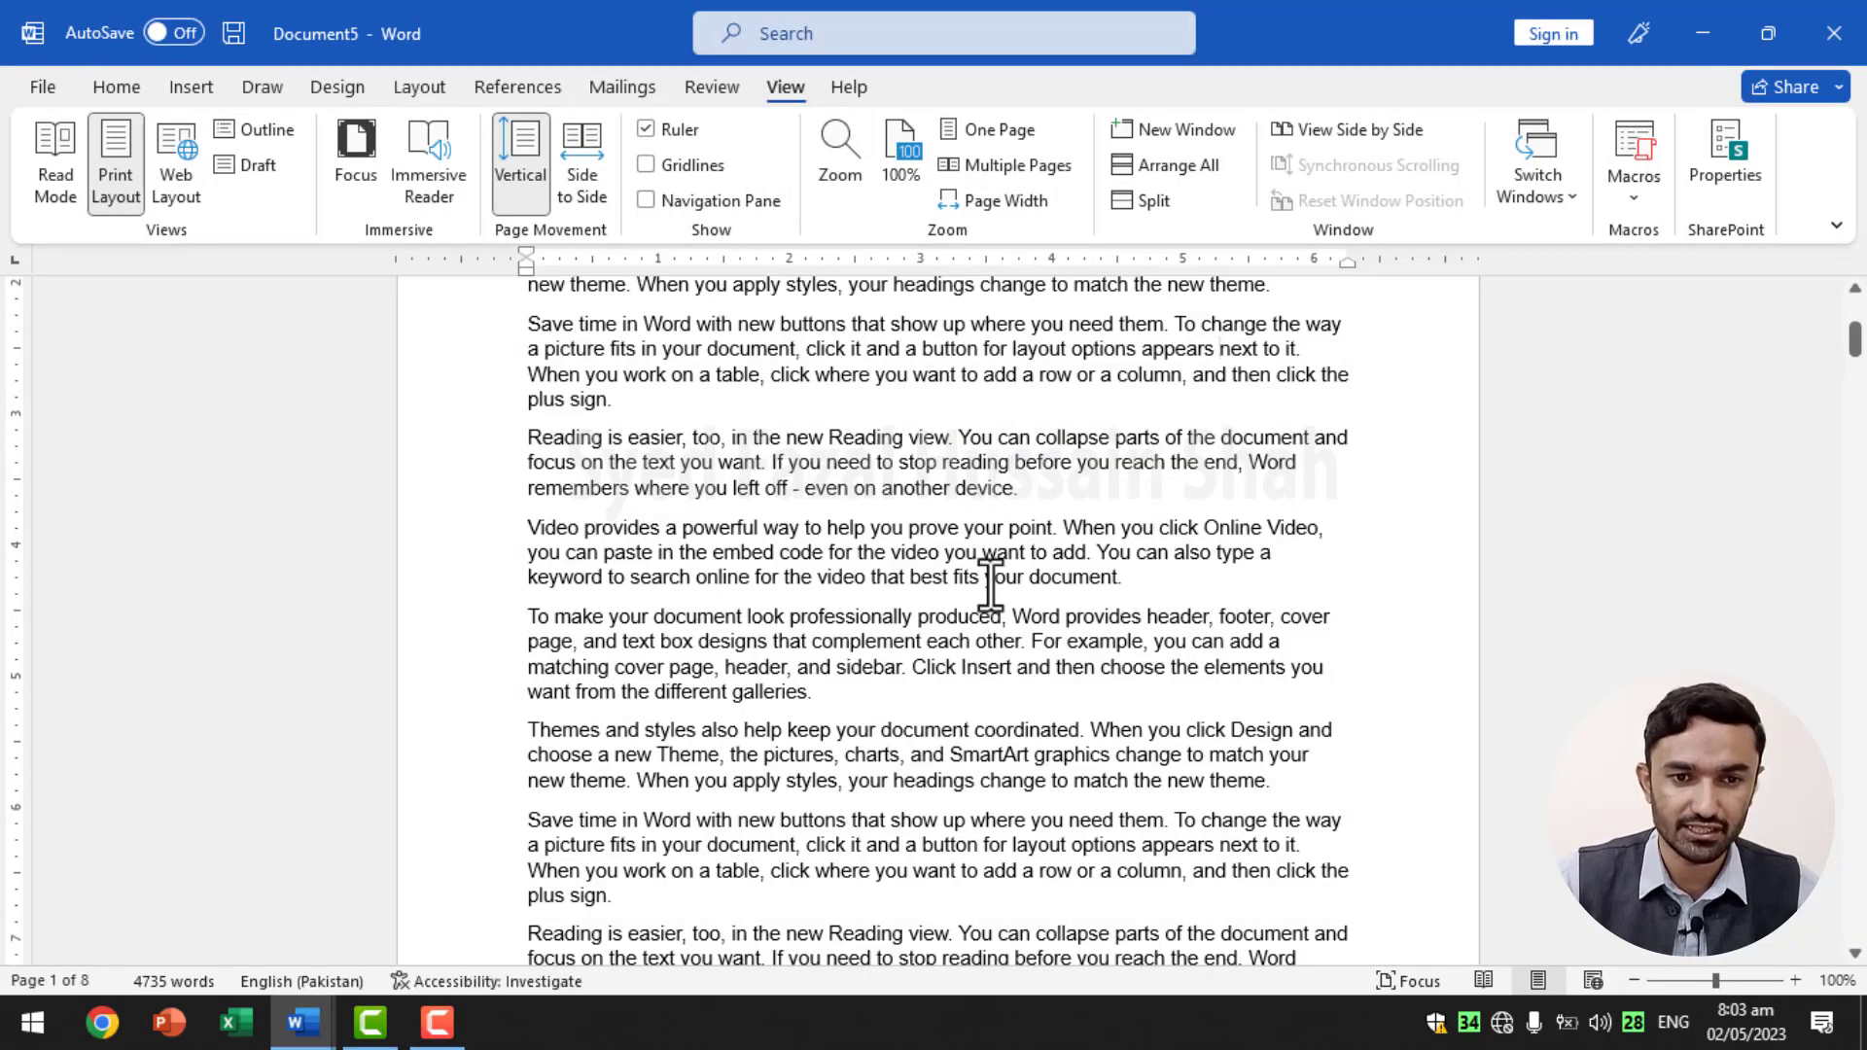
scroll(989, 583, "up", 4)
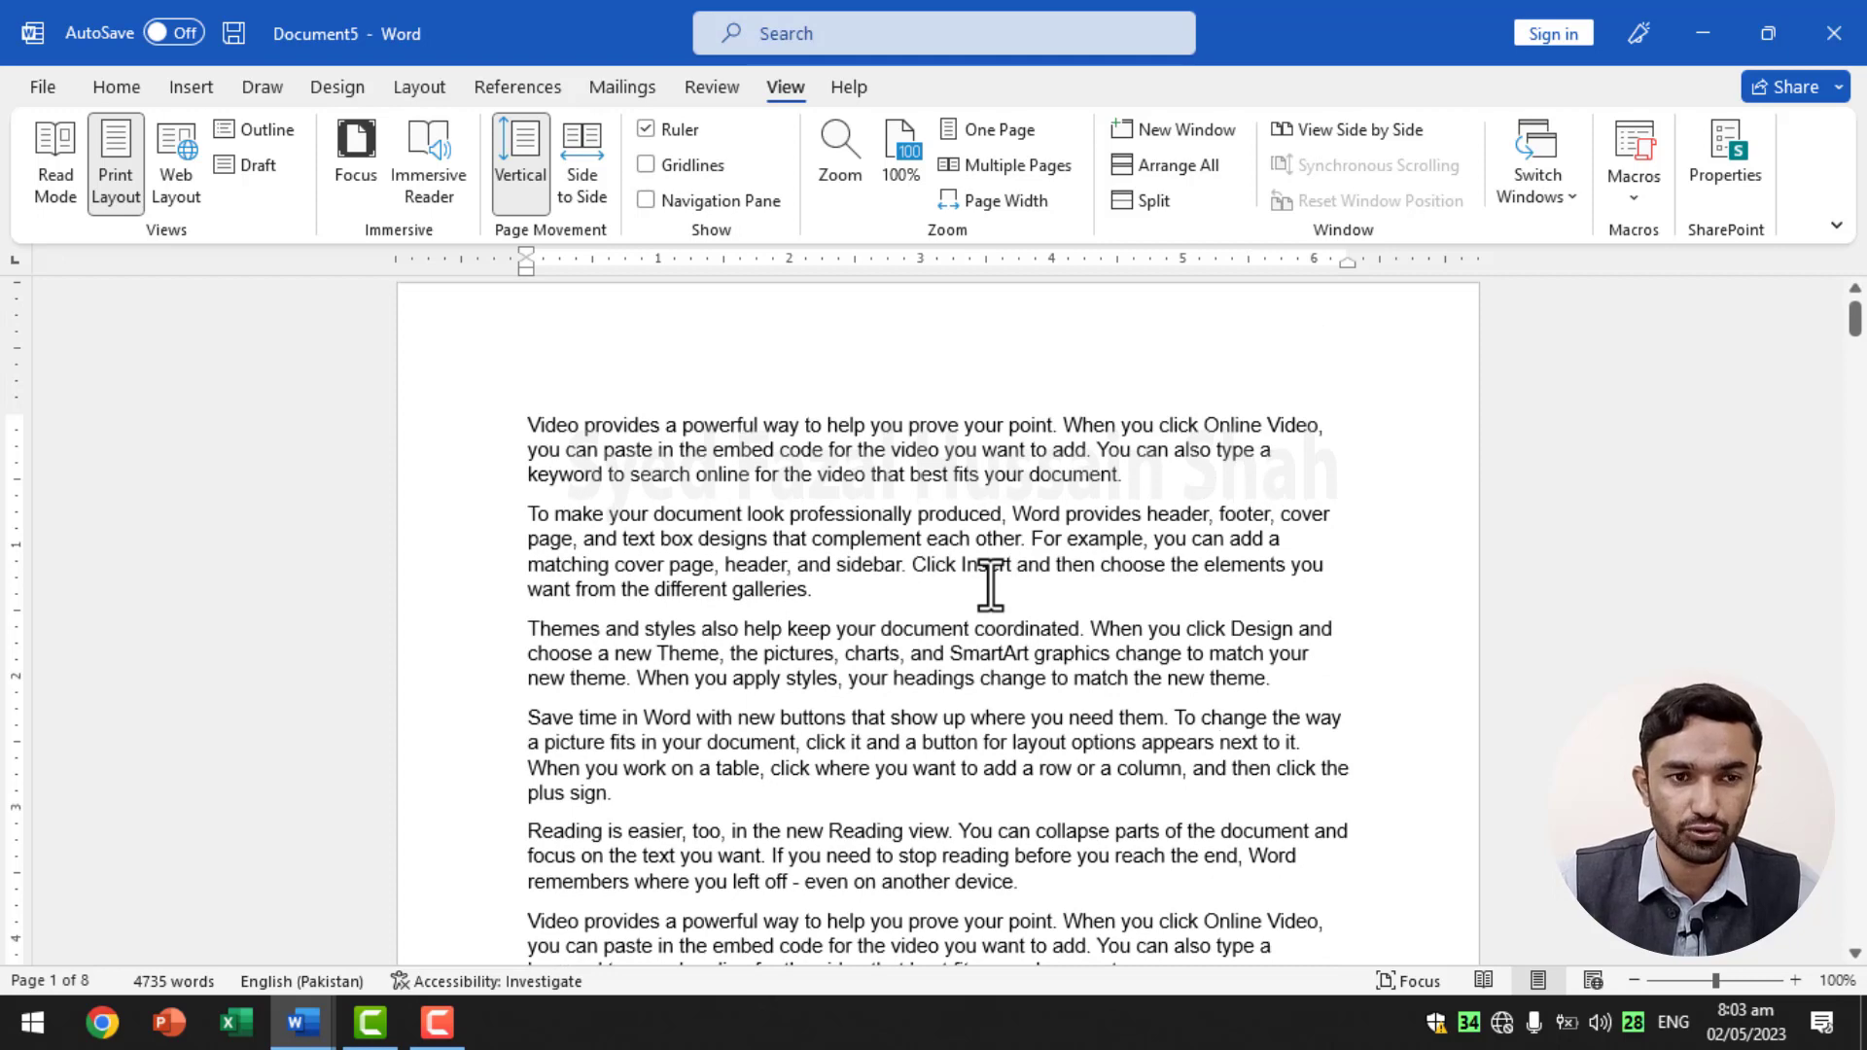
left_click(987, 538)
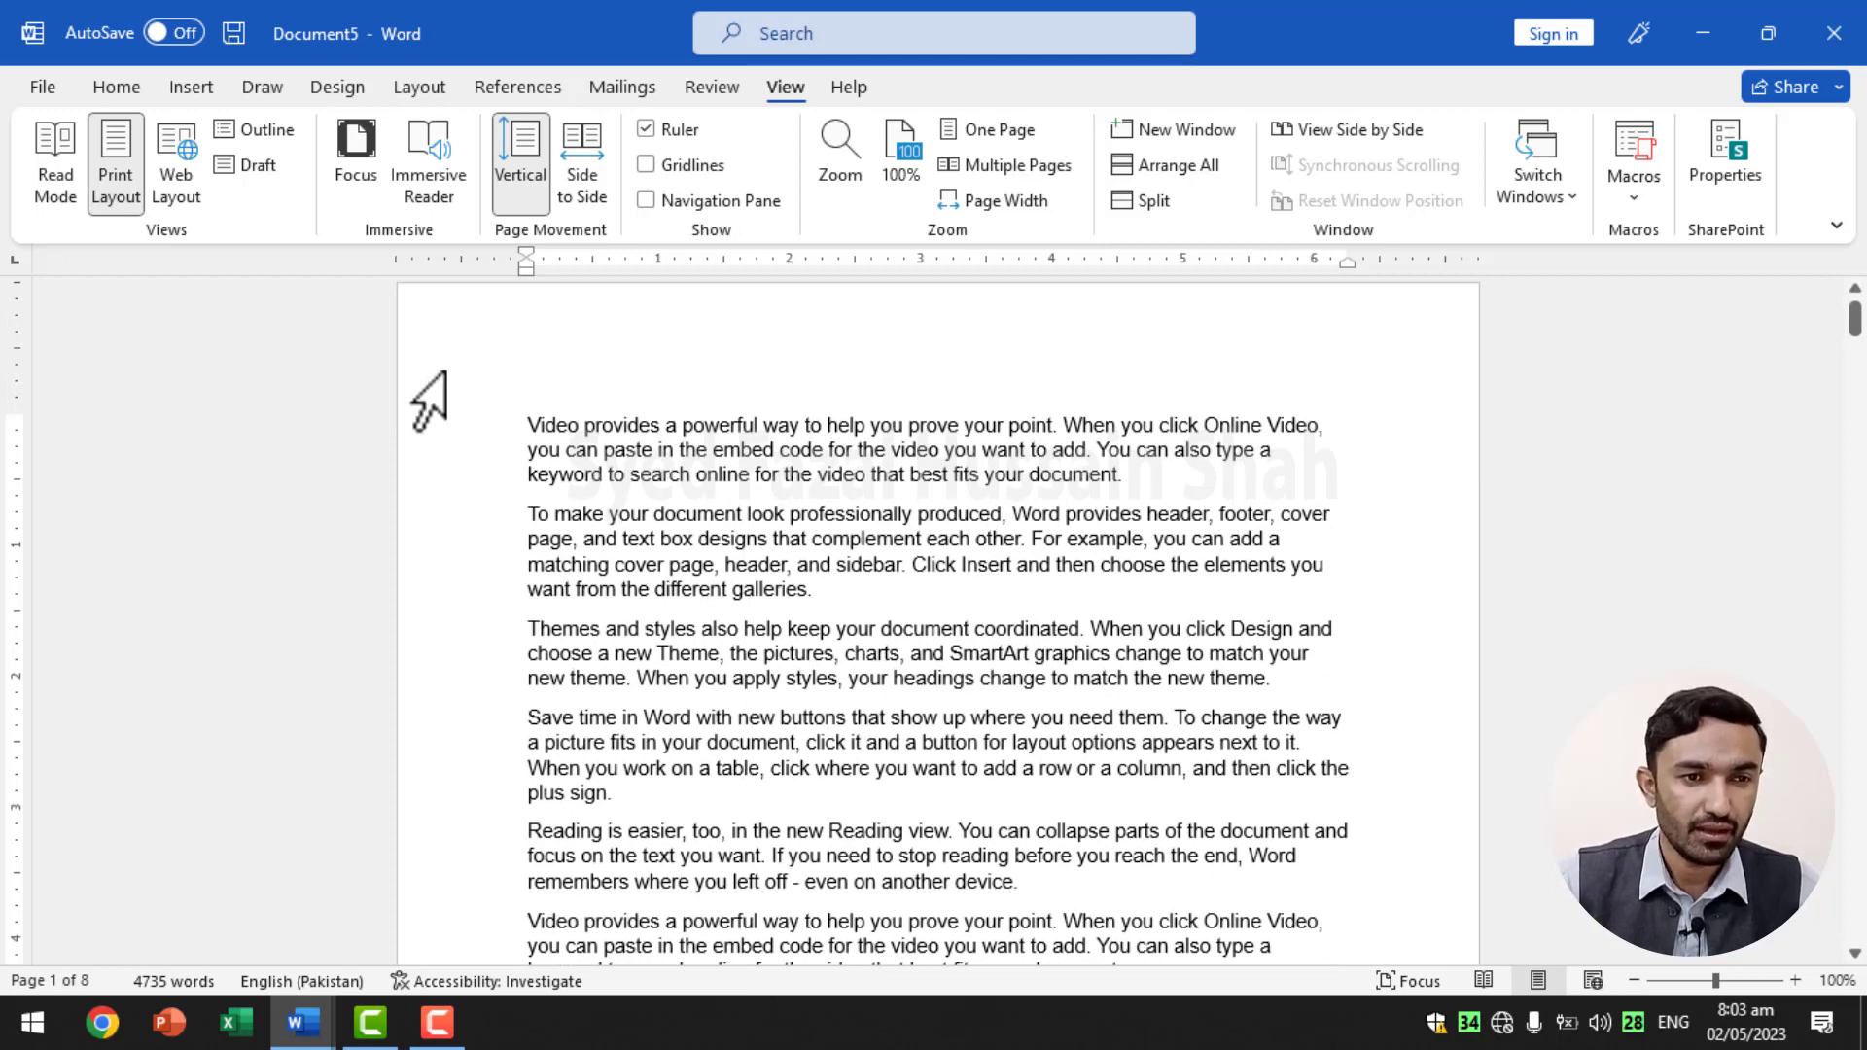
- Show the sample document in Outline view, select individual paragraphs by their outline bullets, and close Outline view
left_click(260, 131)
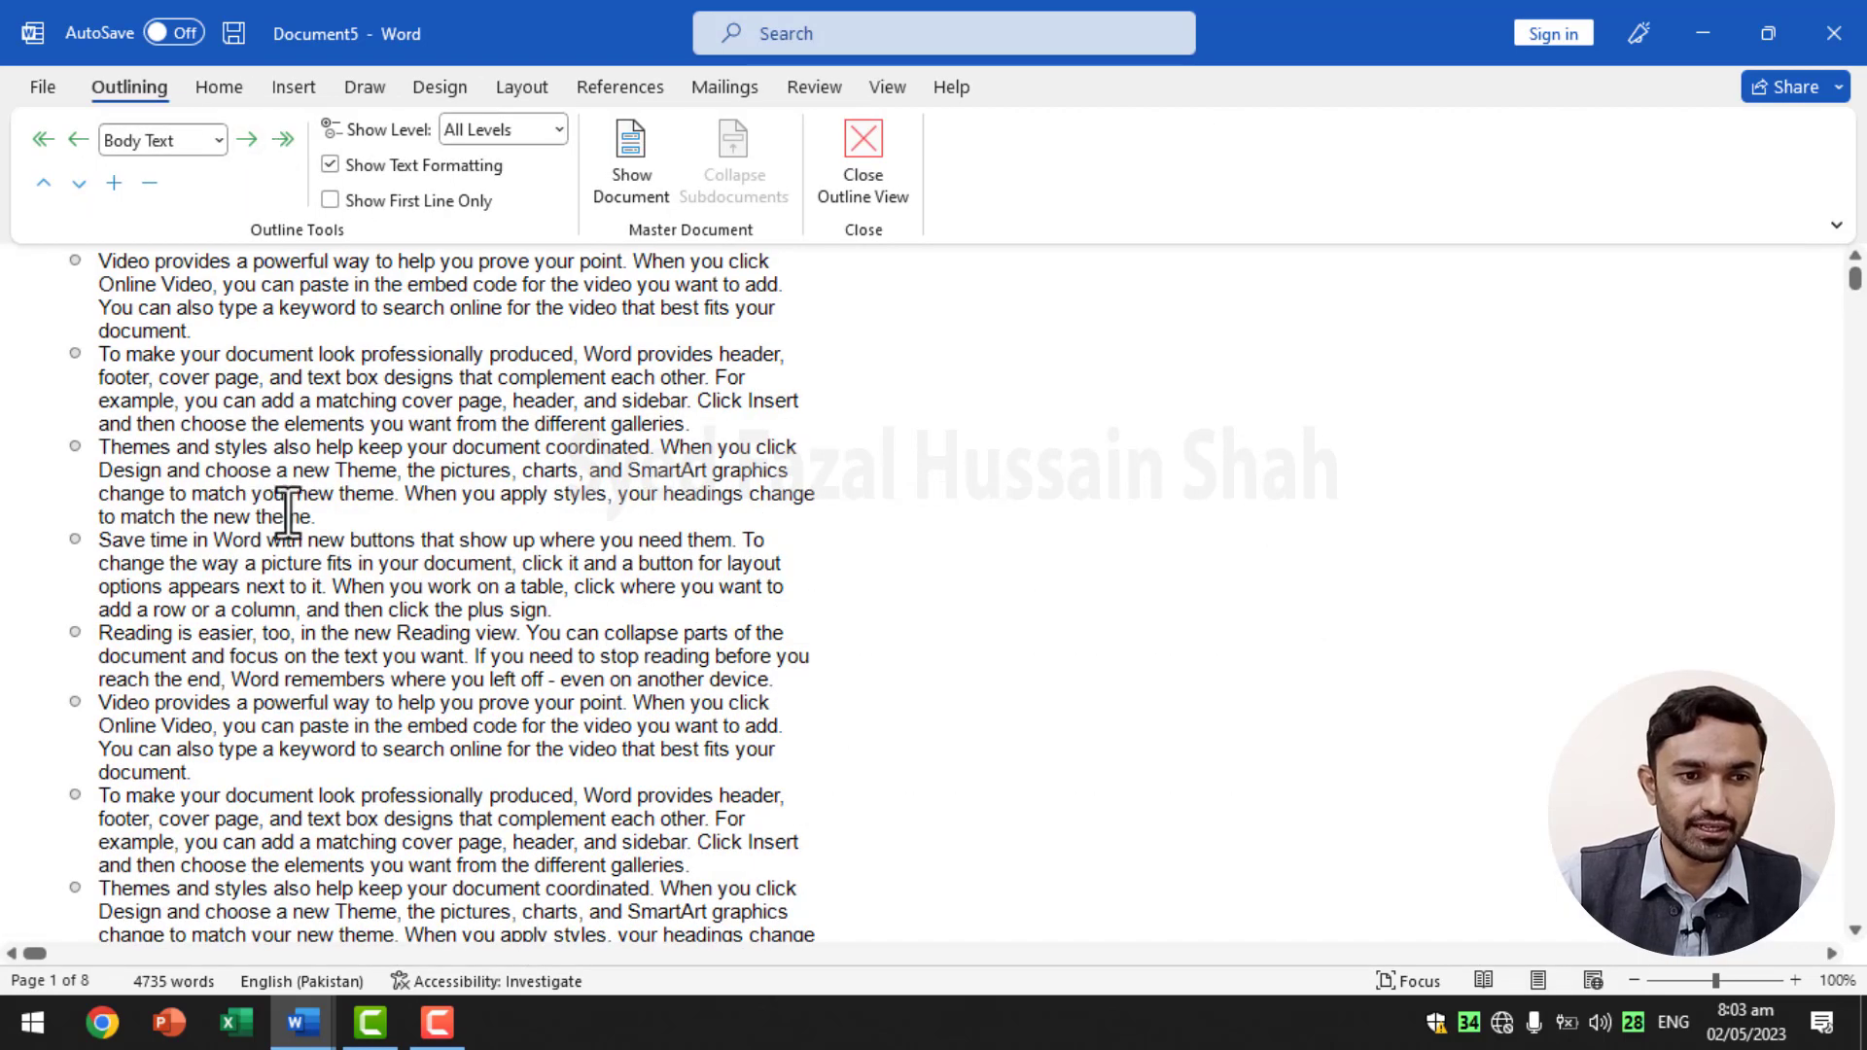
left_click(75, 263)
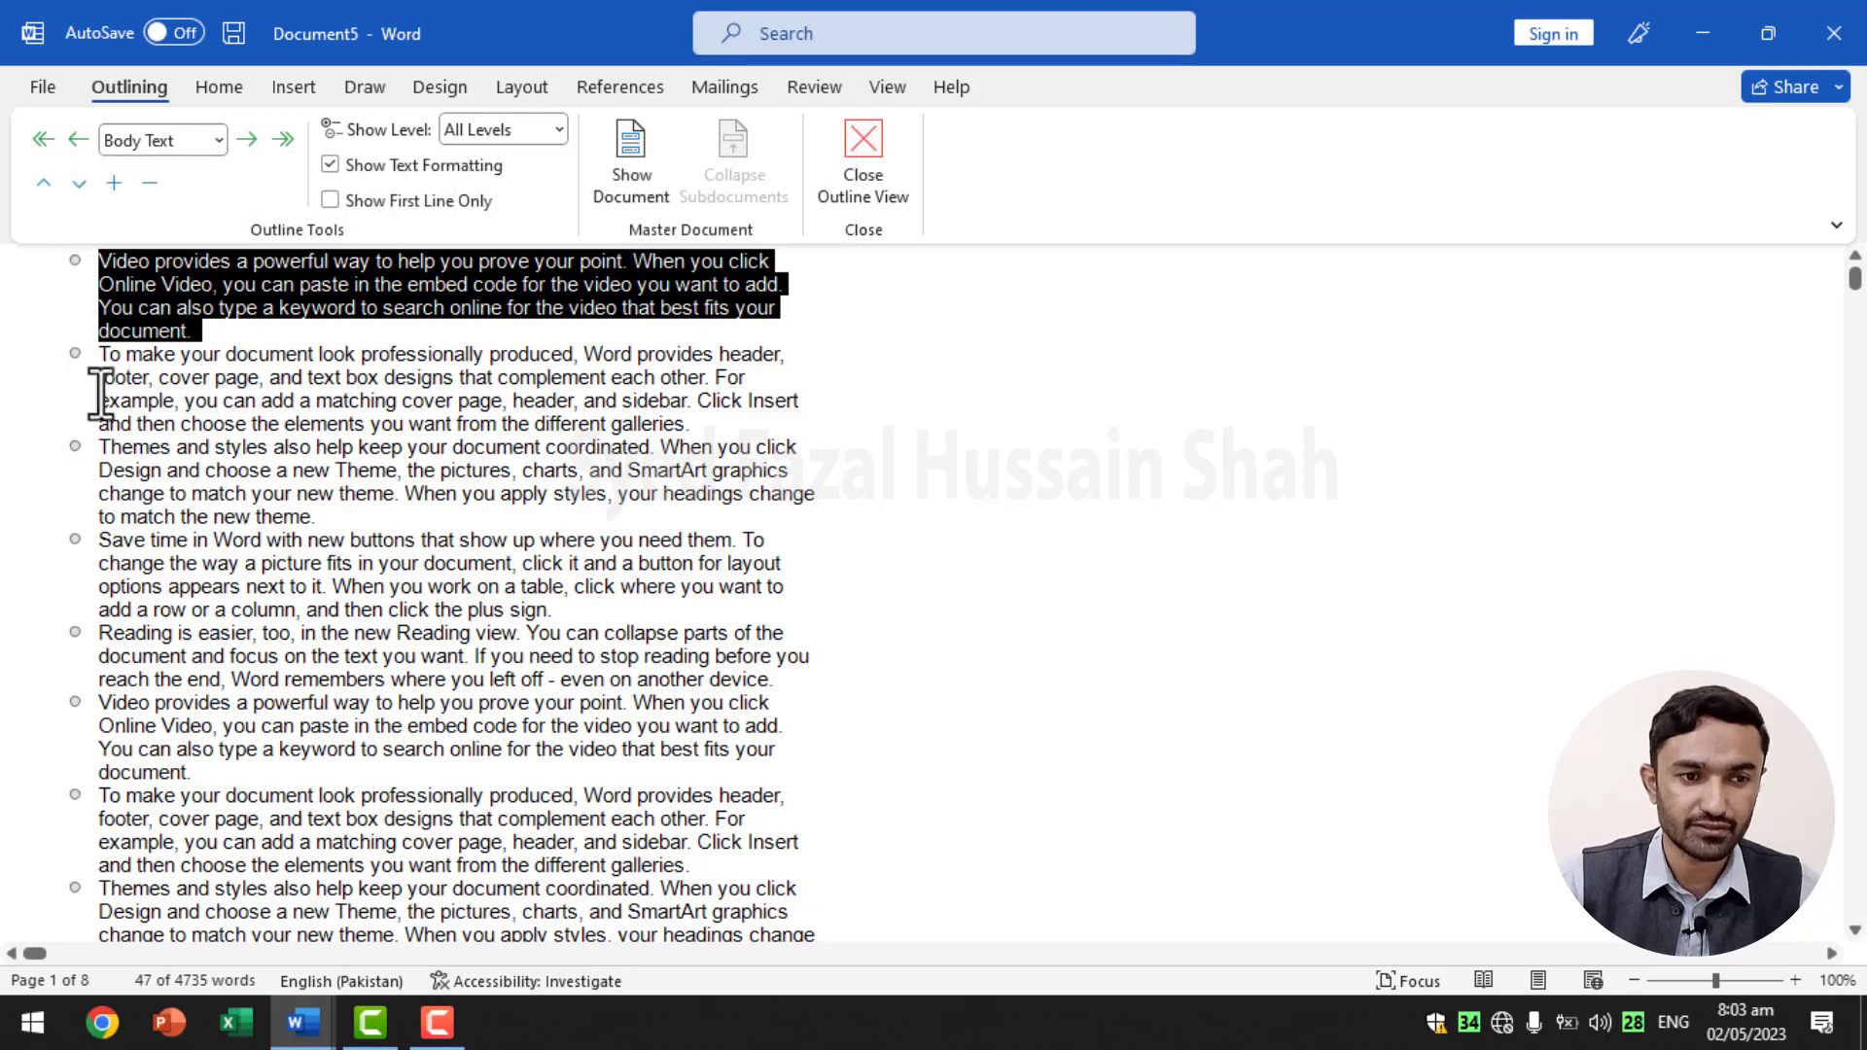
left_click(75, 448)
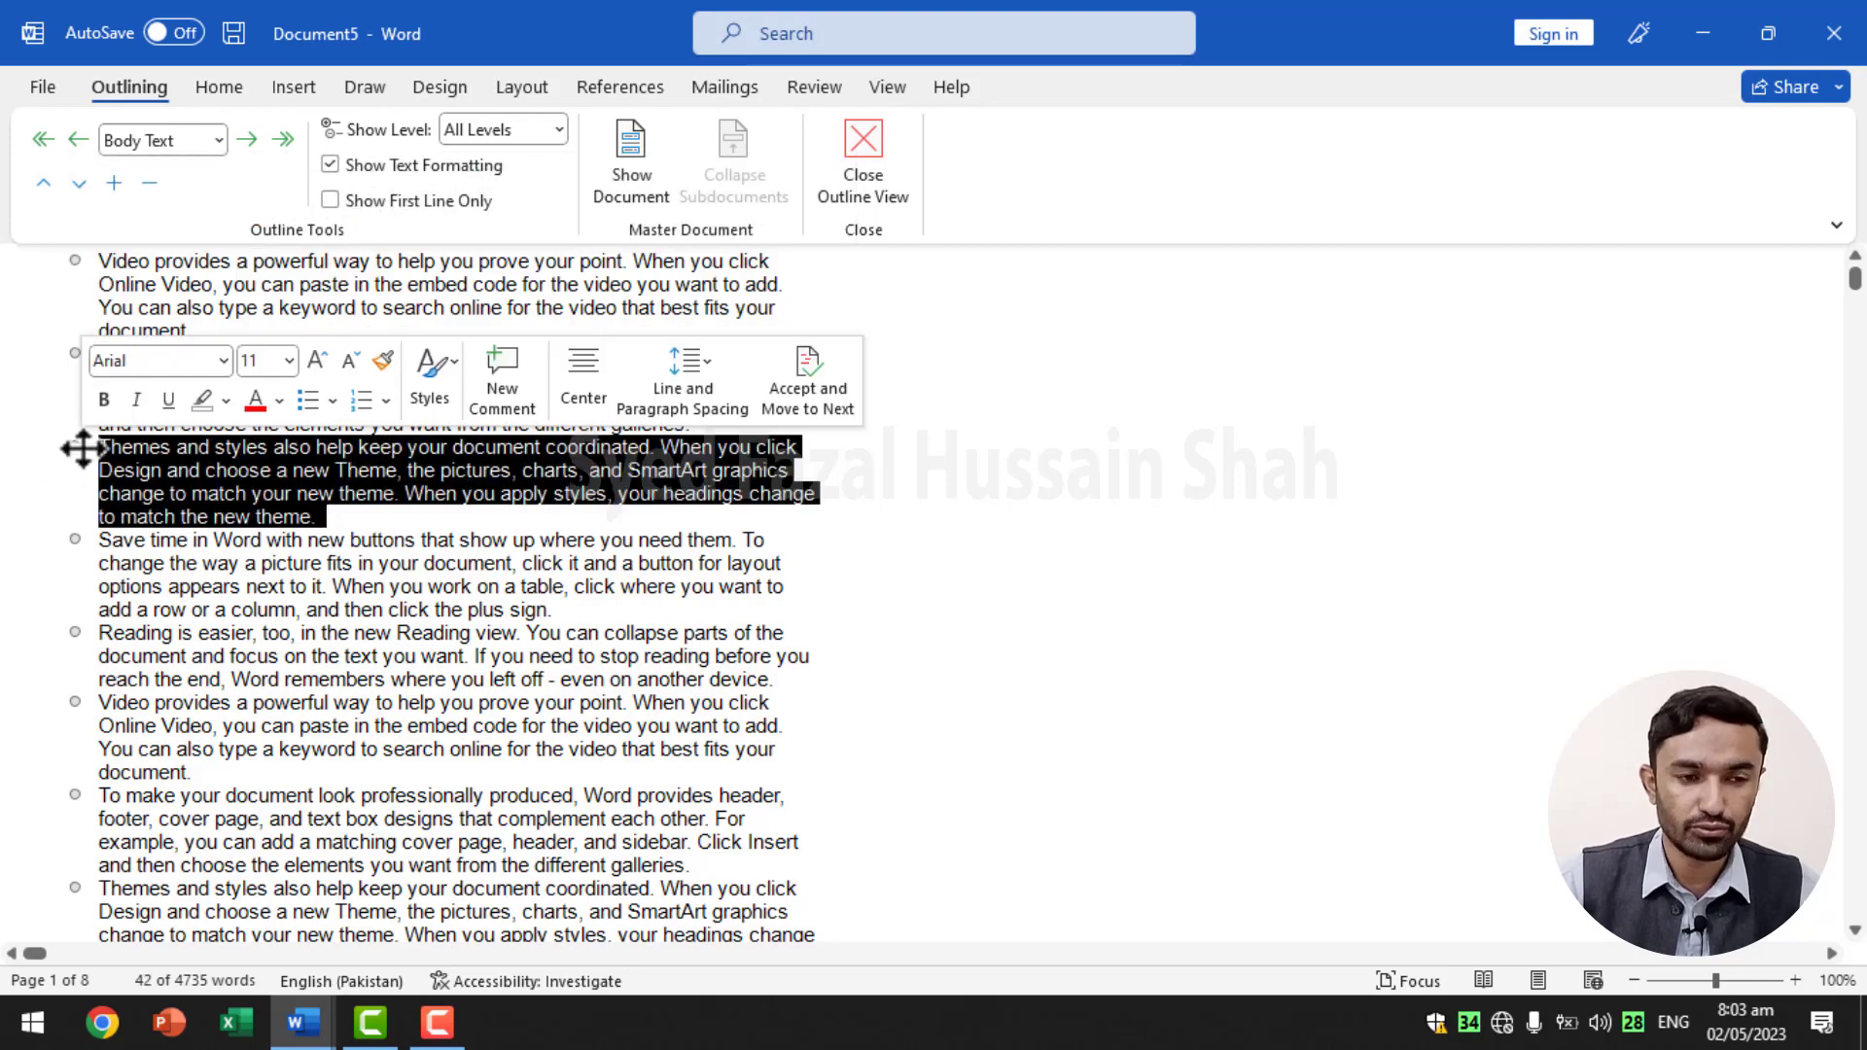
left_click(75, 633)
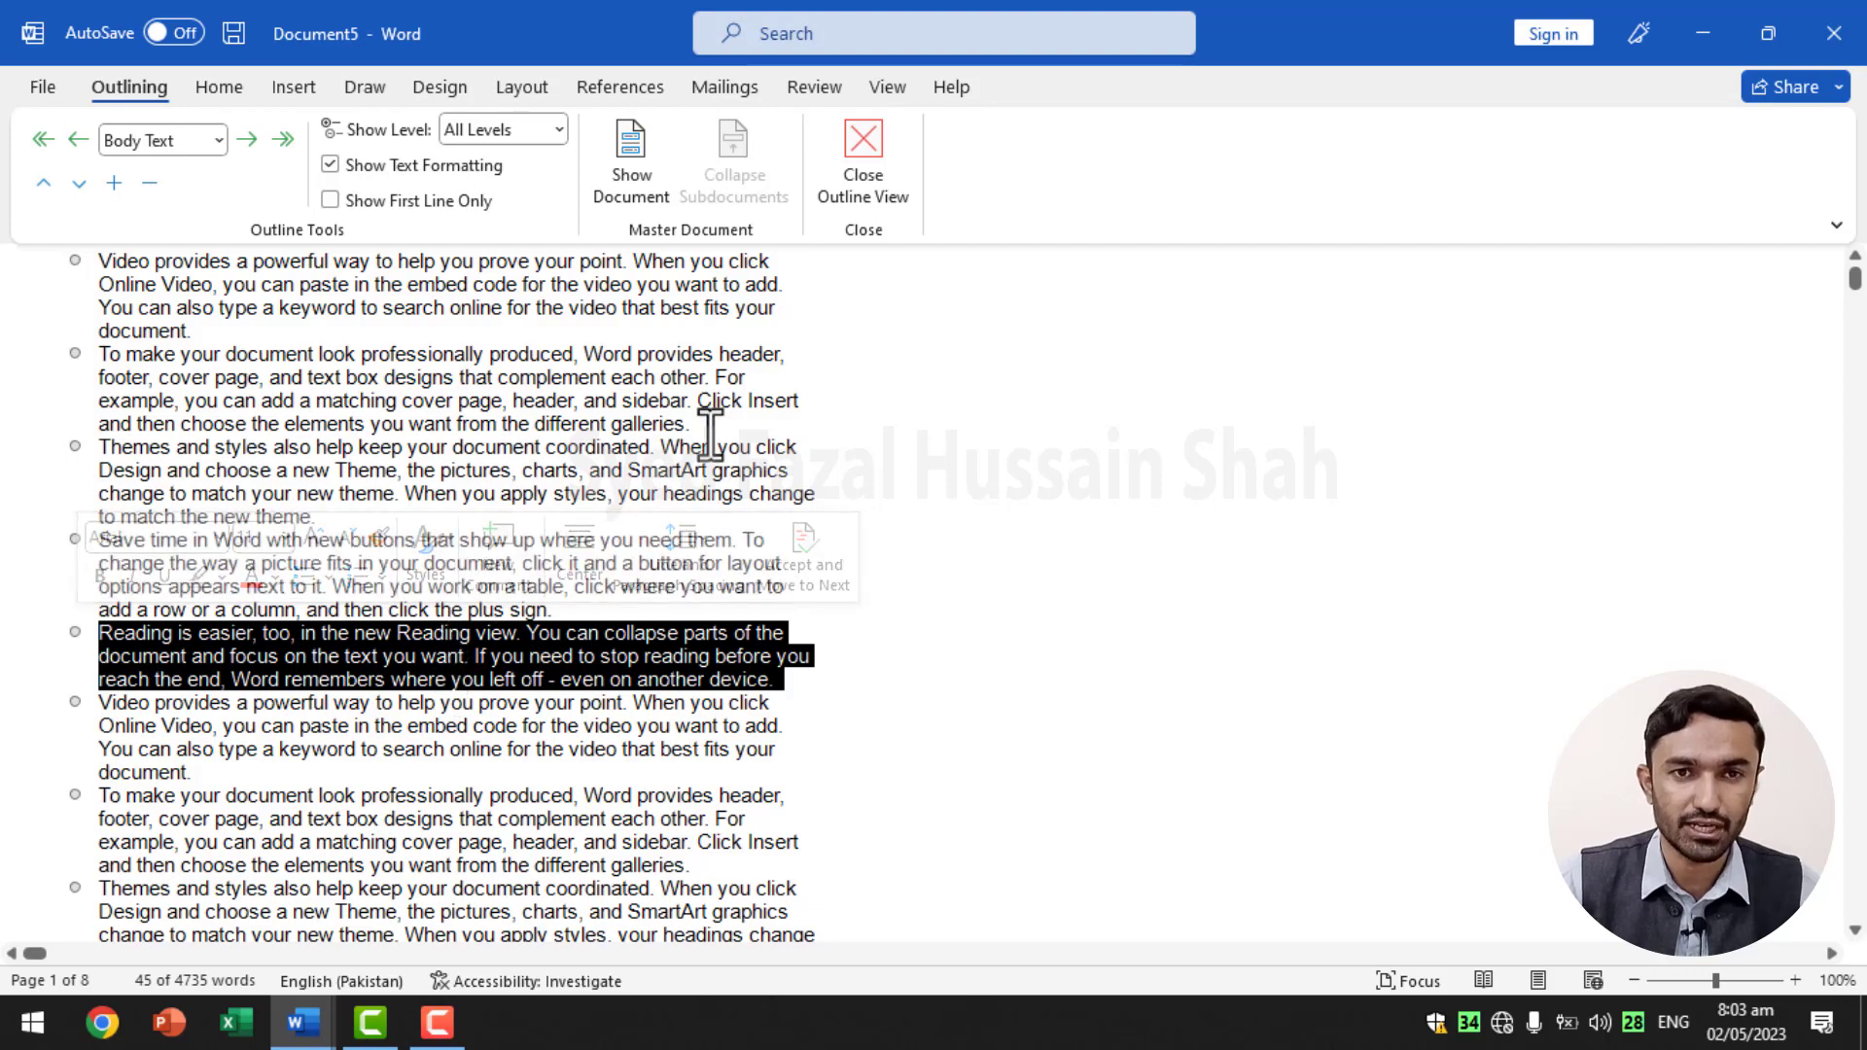
left_click(867, 142)
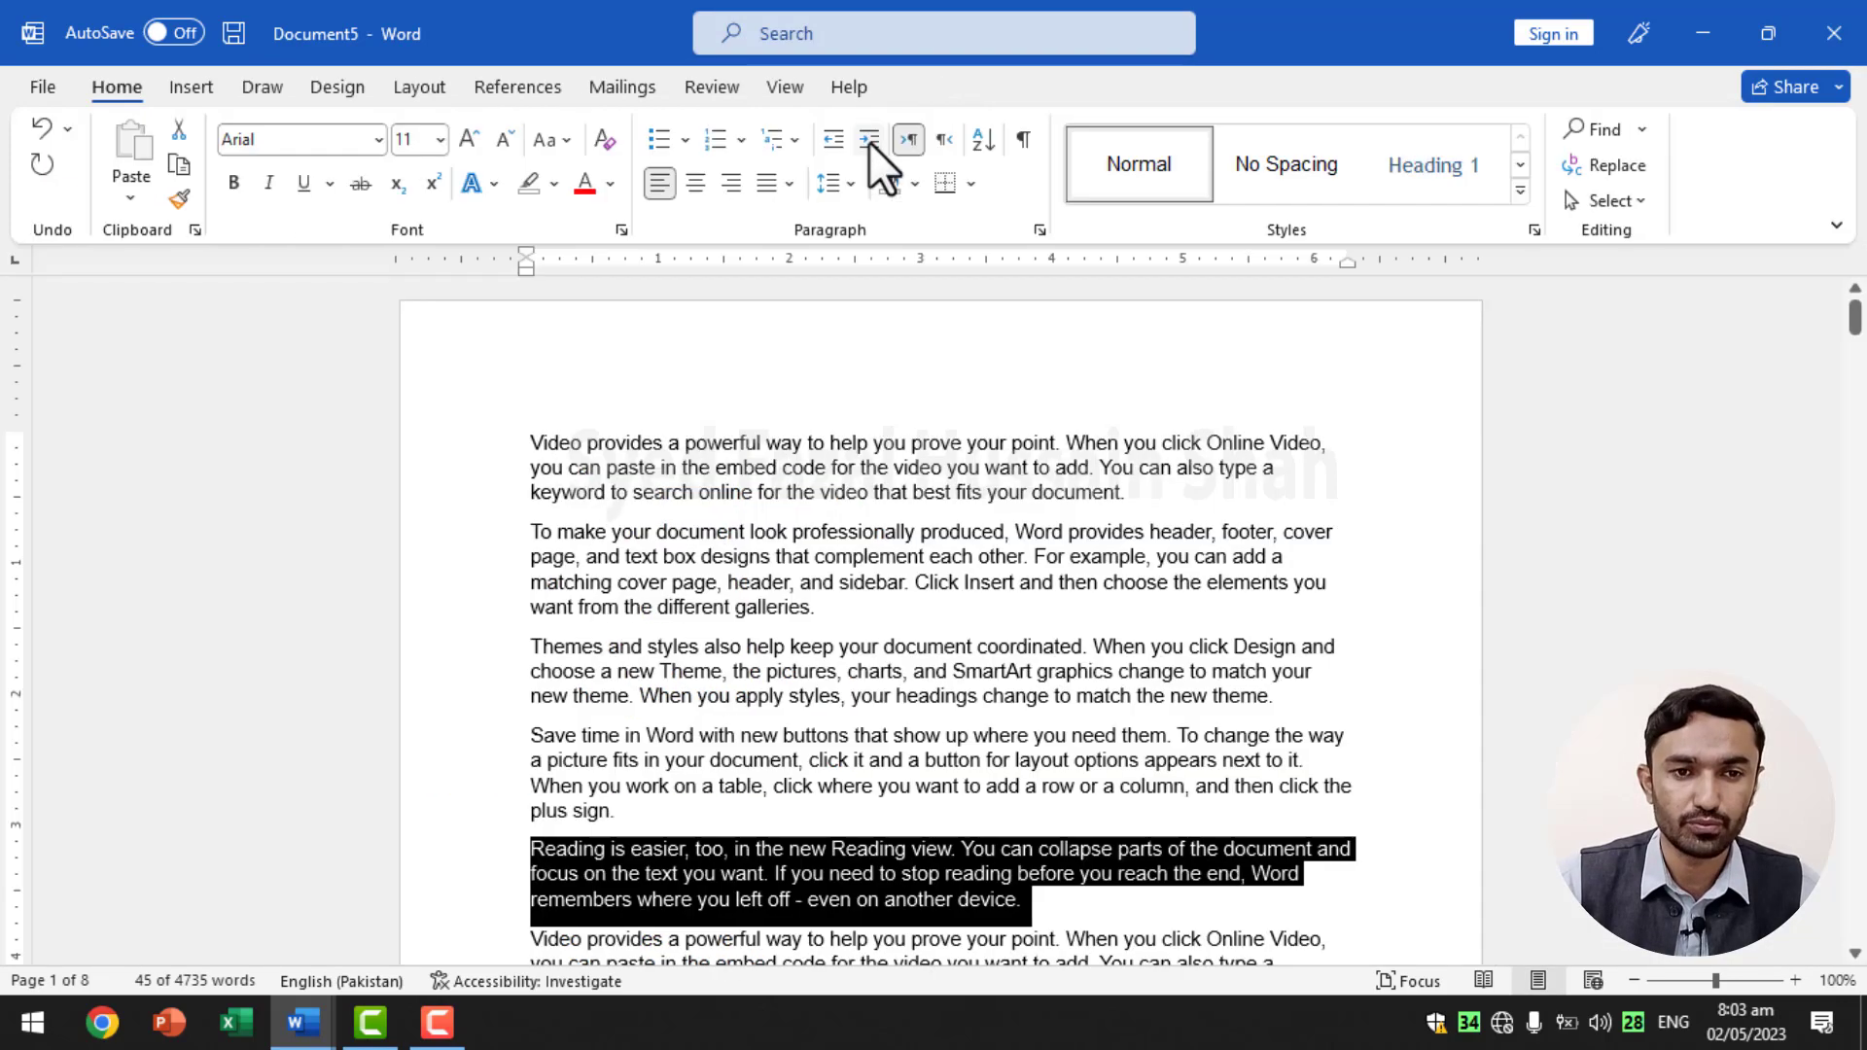
left_click(919, 559)
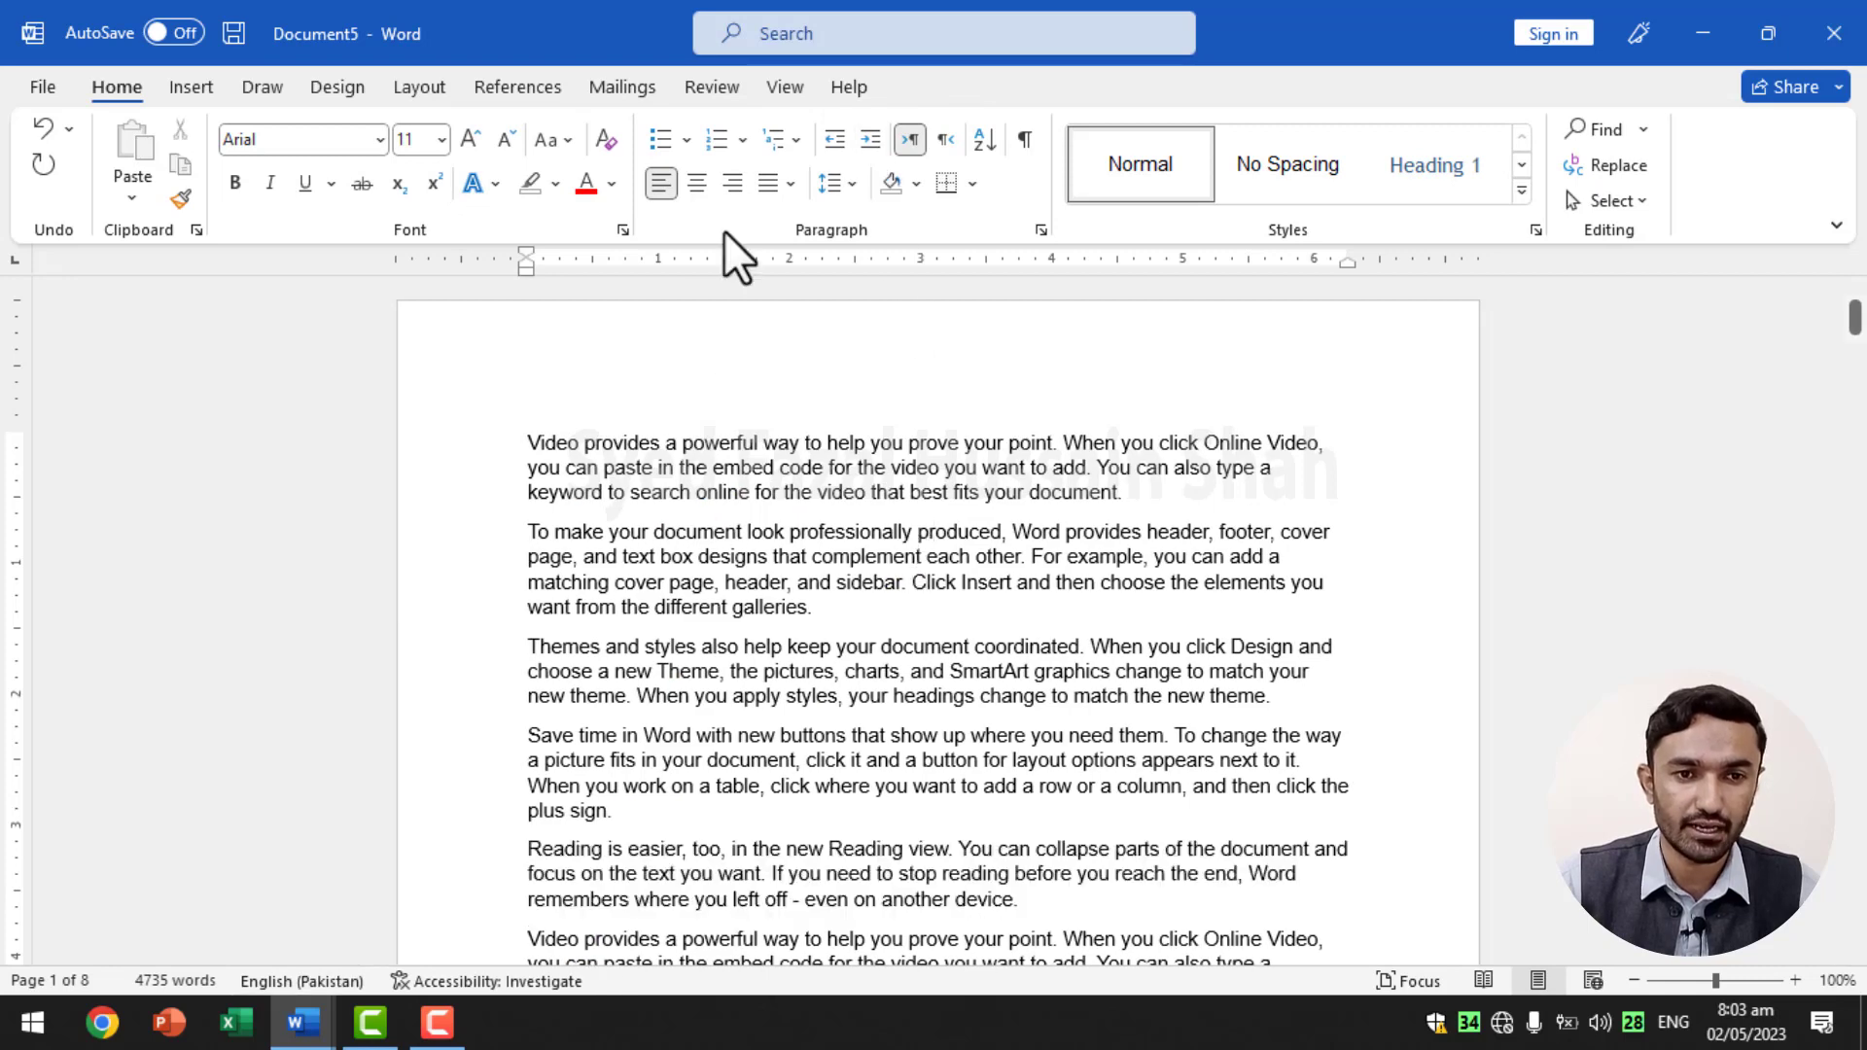
- Look through the sample text and its page breaks in Draft view, and return to Print Layout
left_click(789, 87)
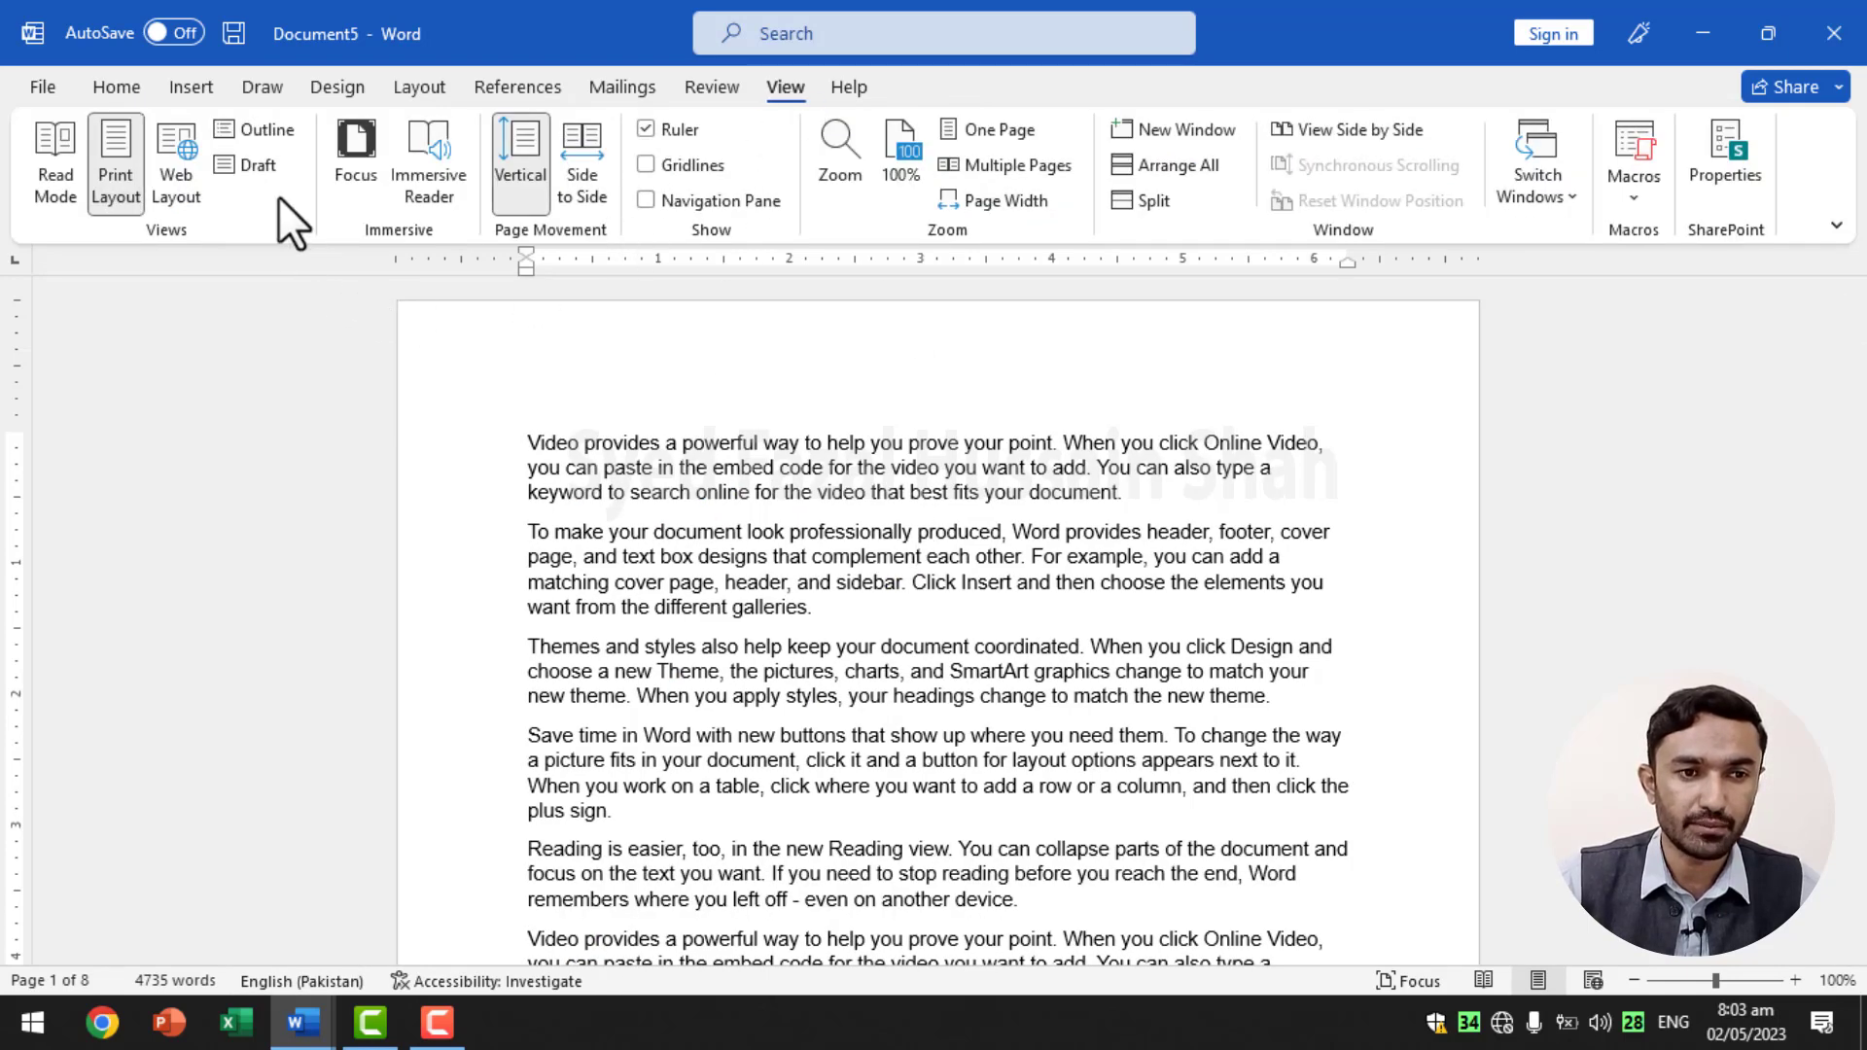
left_click(258, 166)
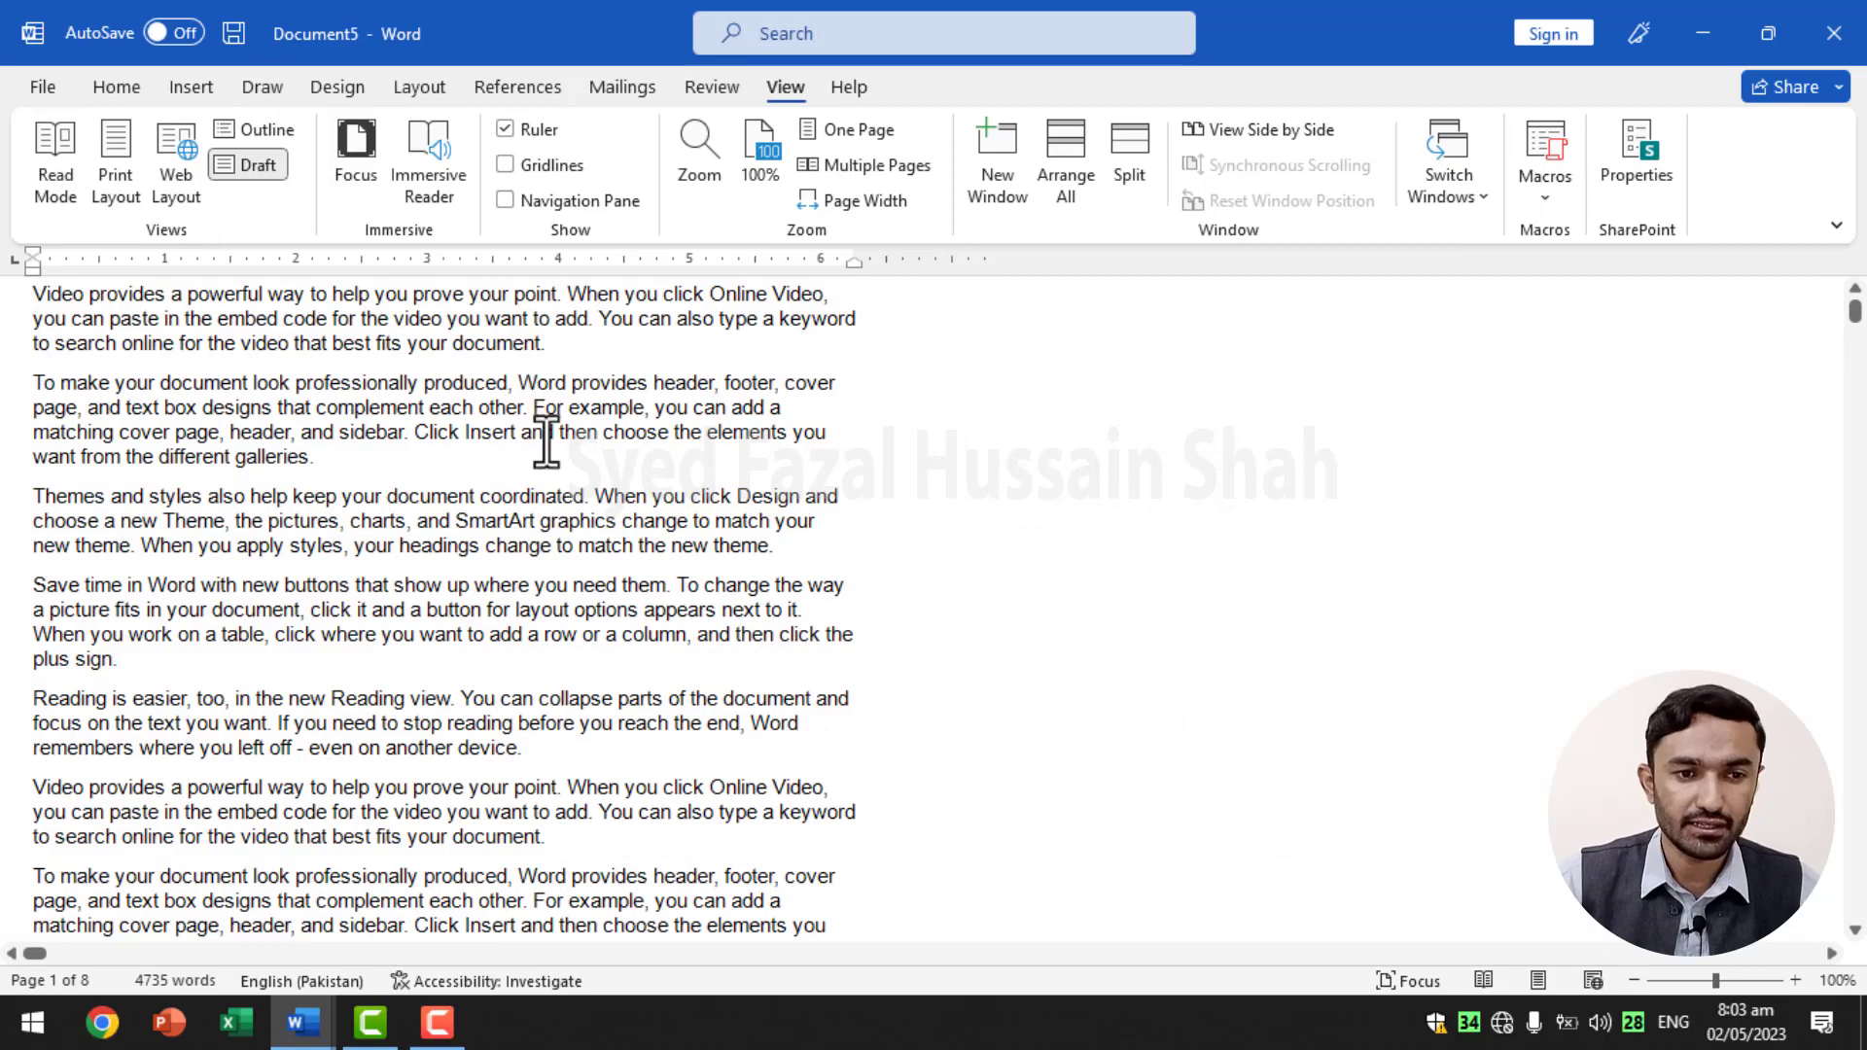
scroll(548, 452, "down", 18)
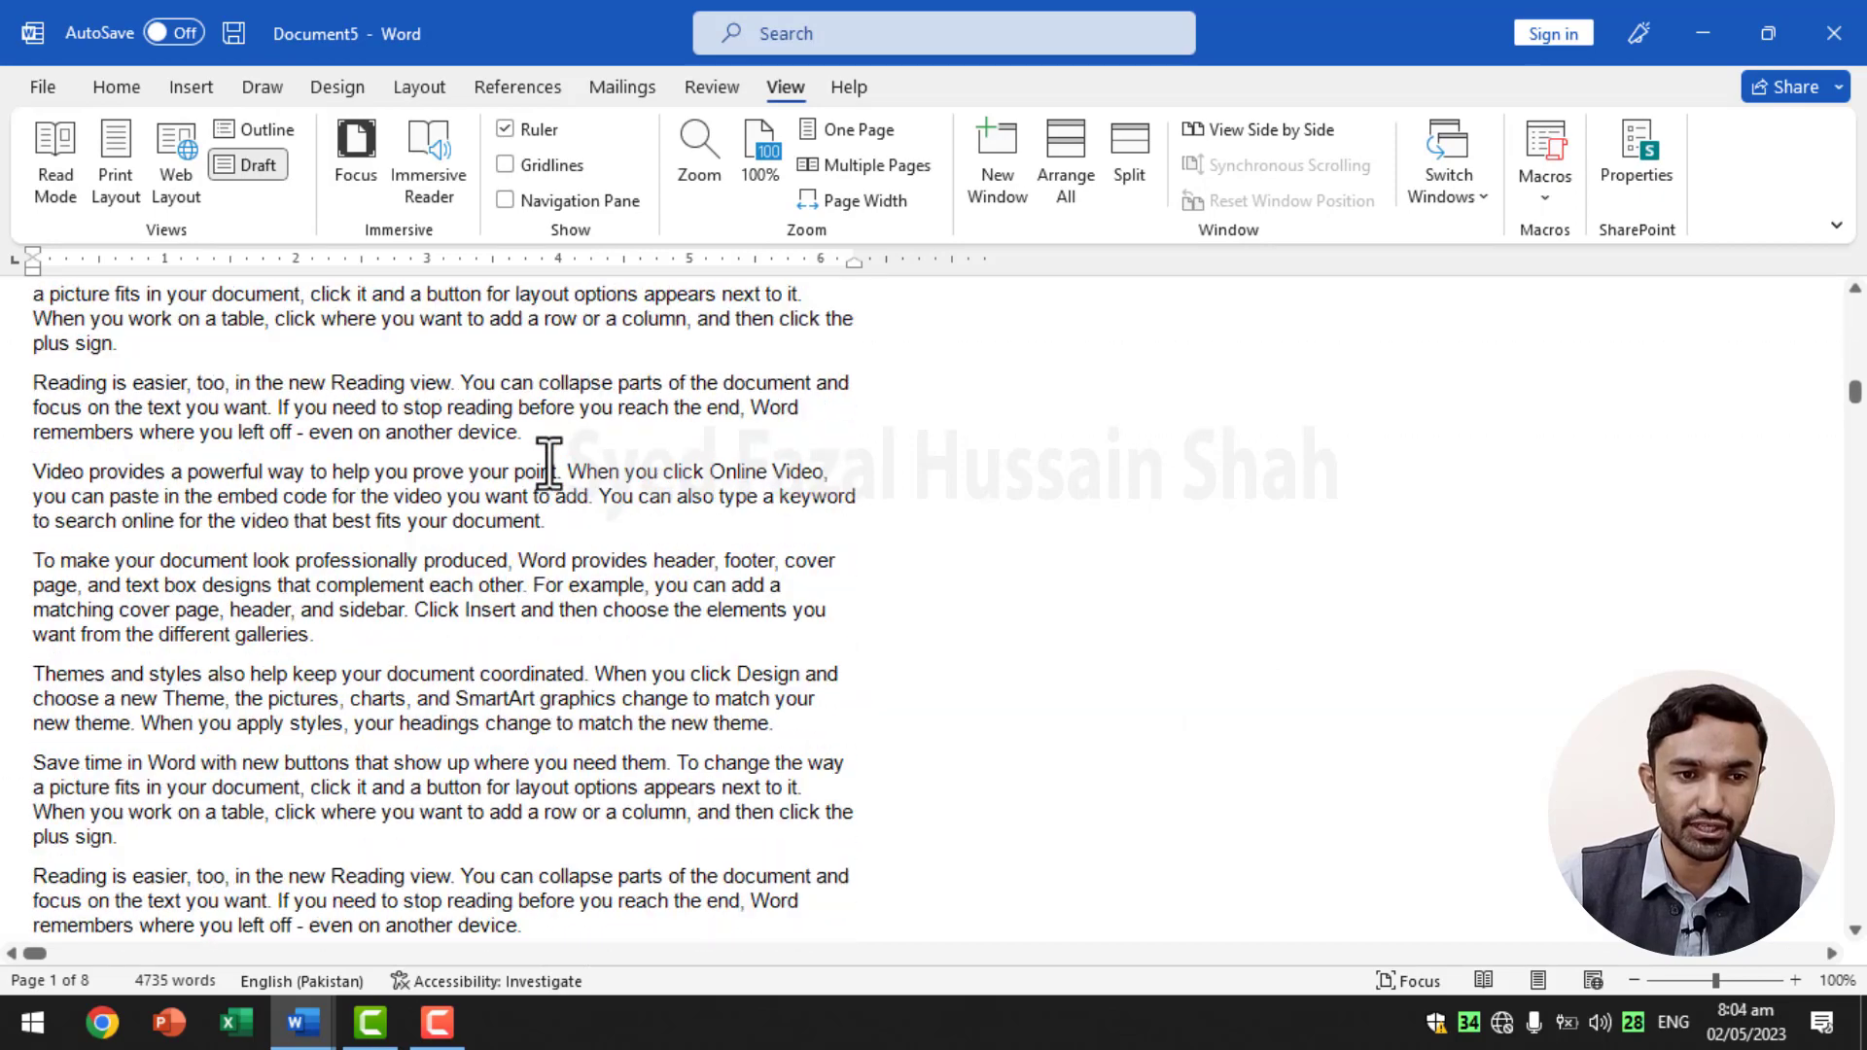
scroll(549, 470, "down", 10)
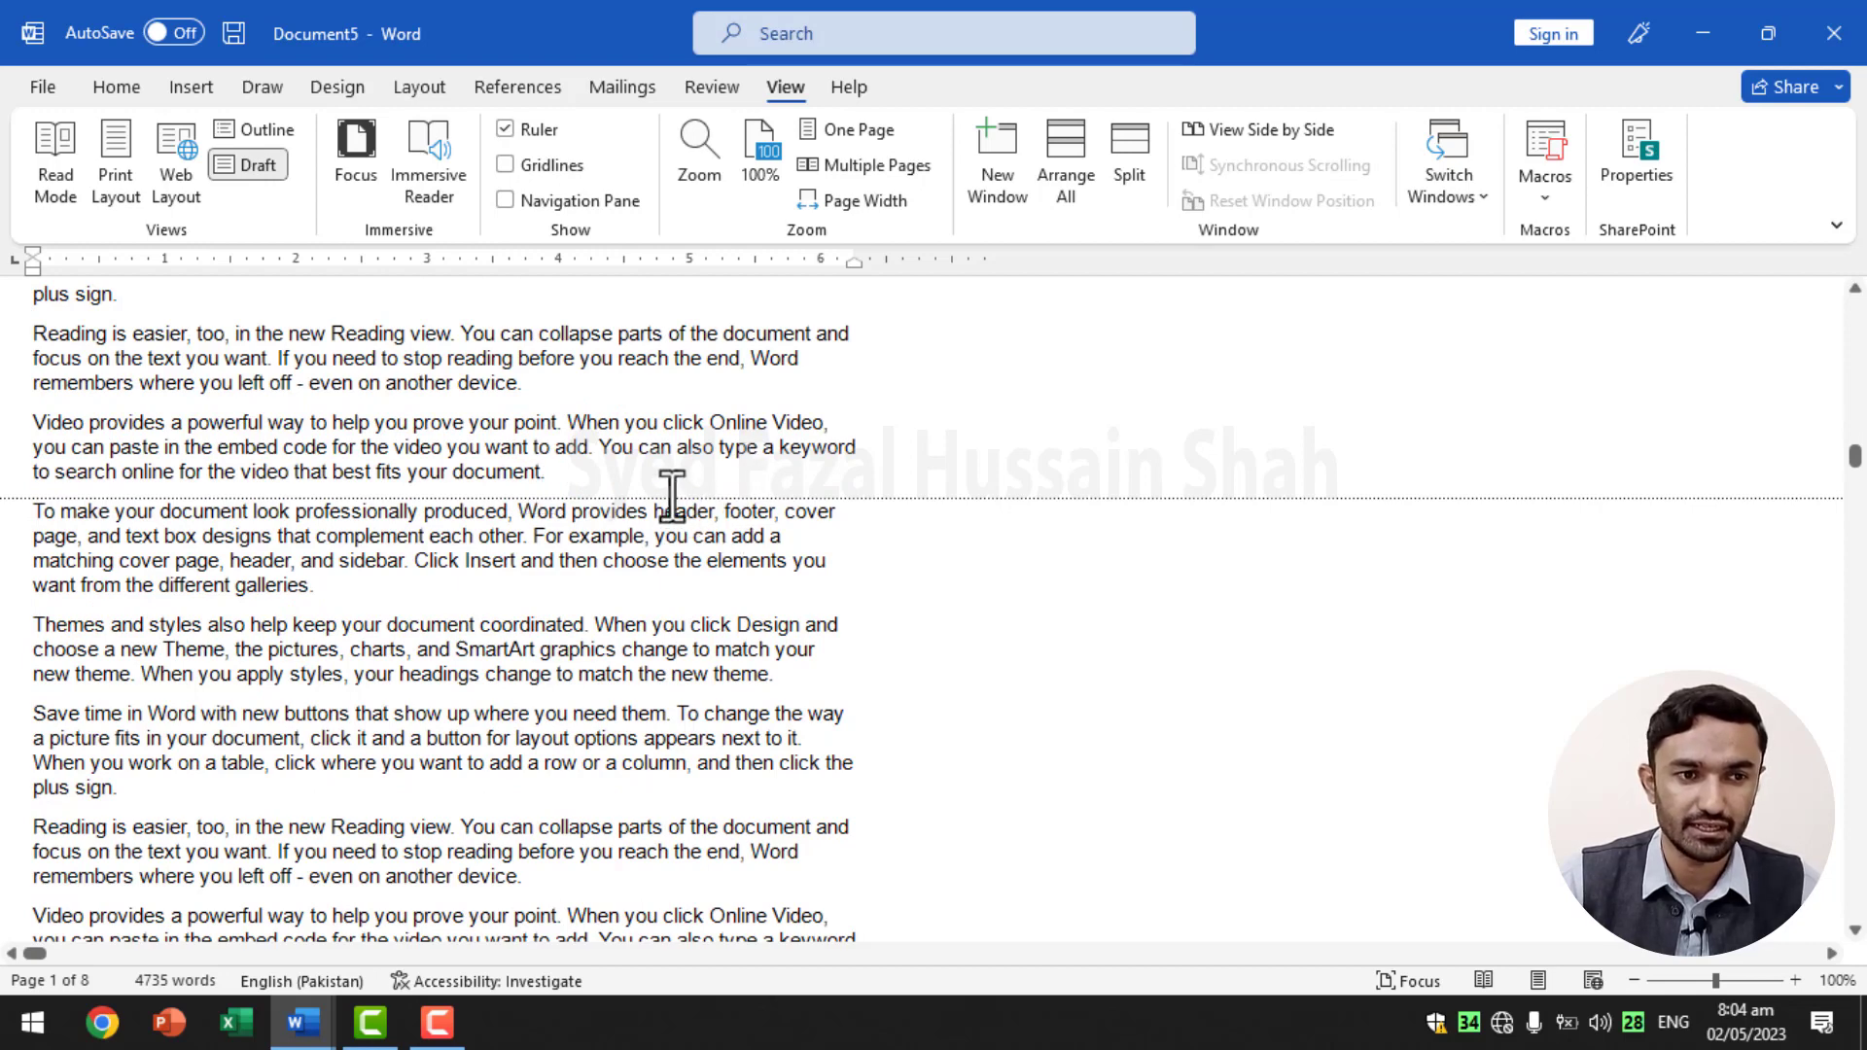
left_click(122, 173)
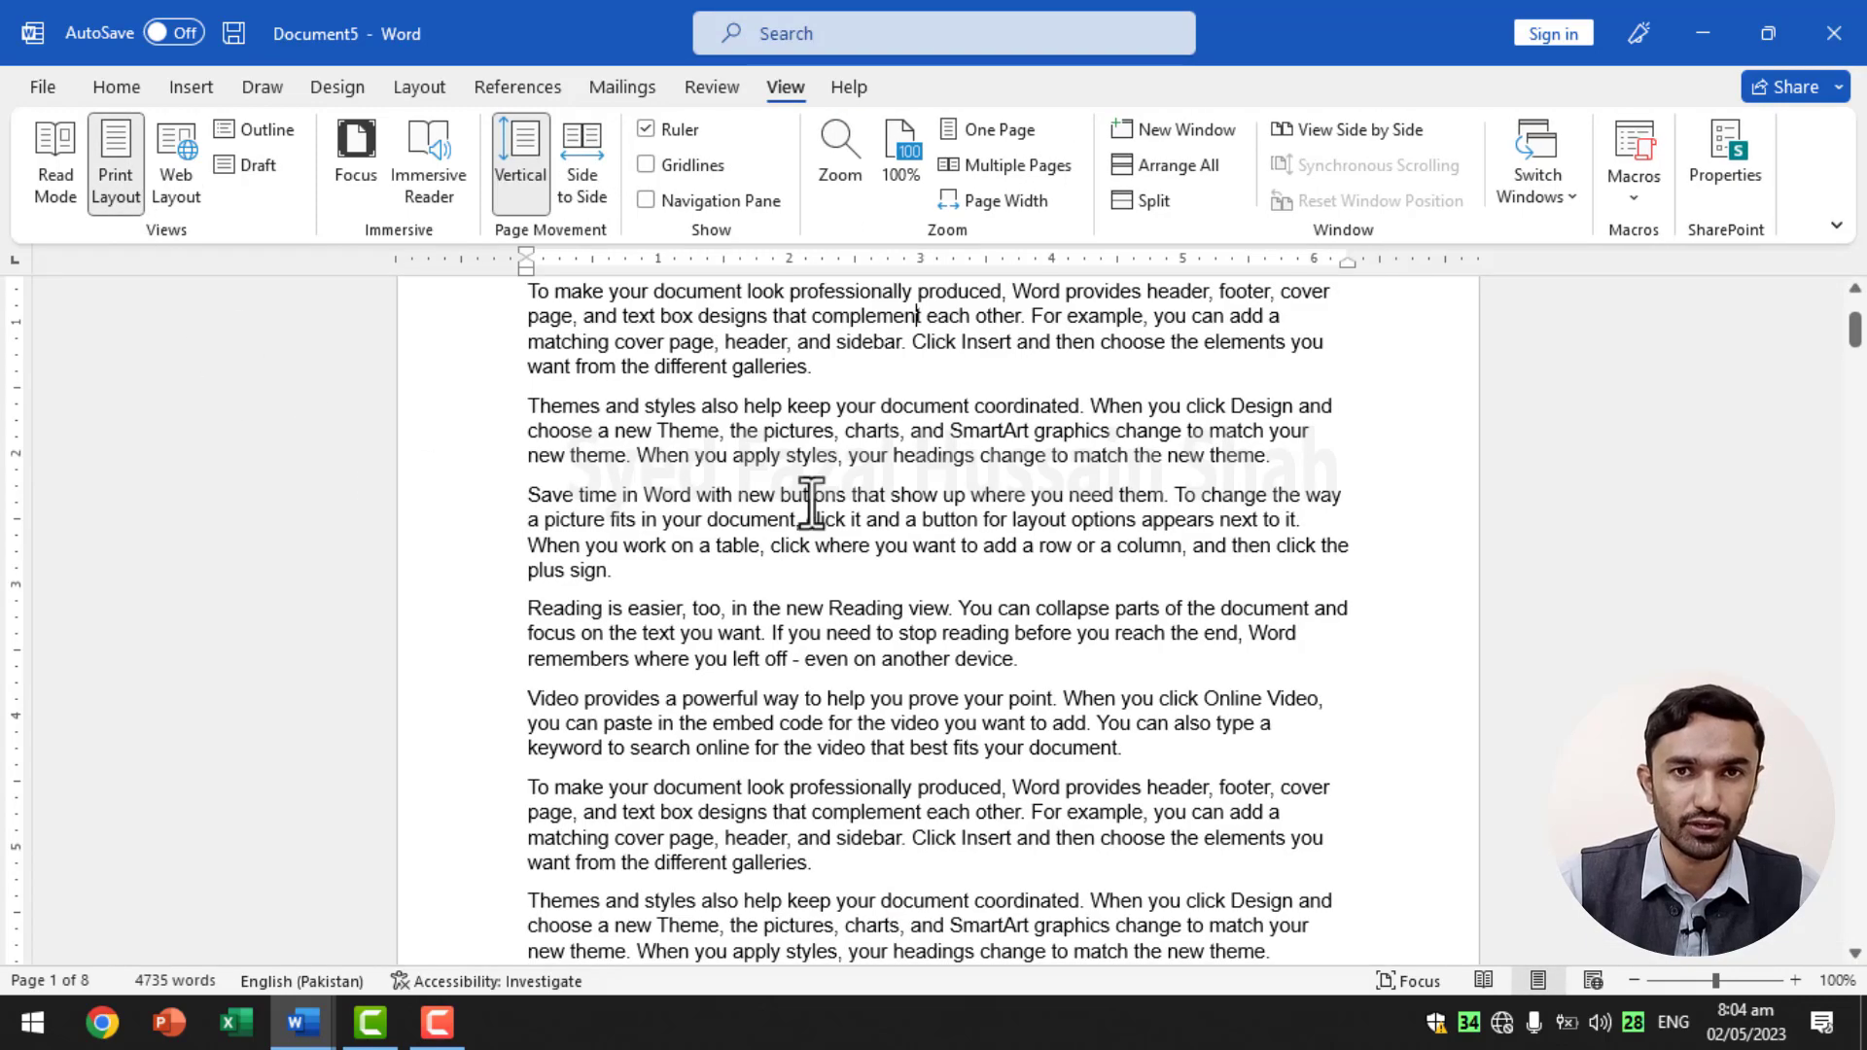
scroll(812, 501, "up", 4)
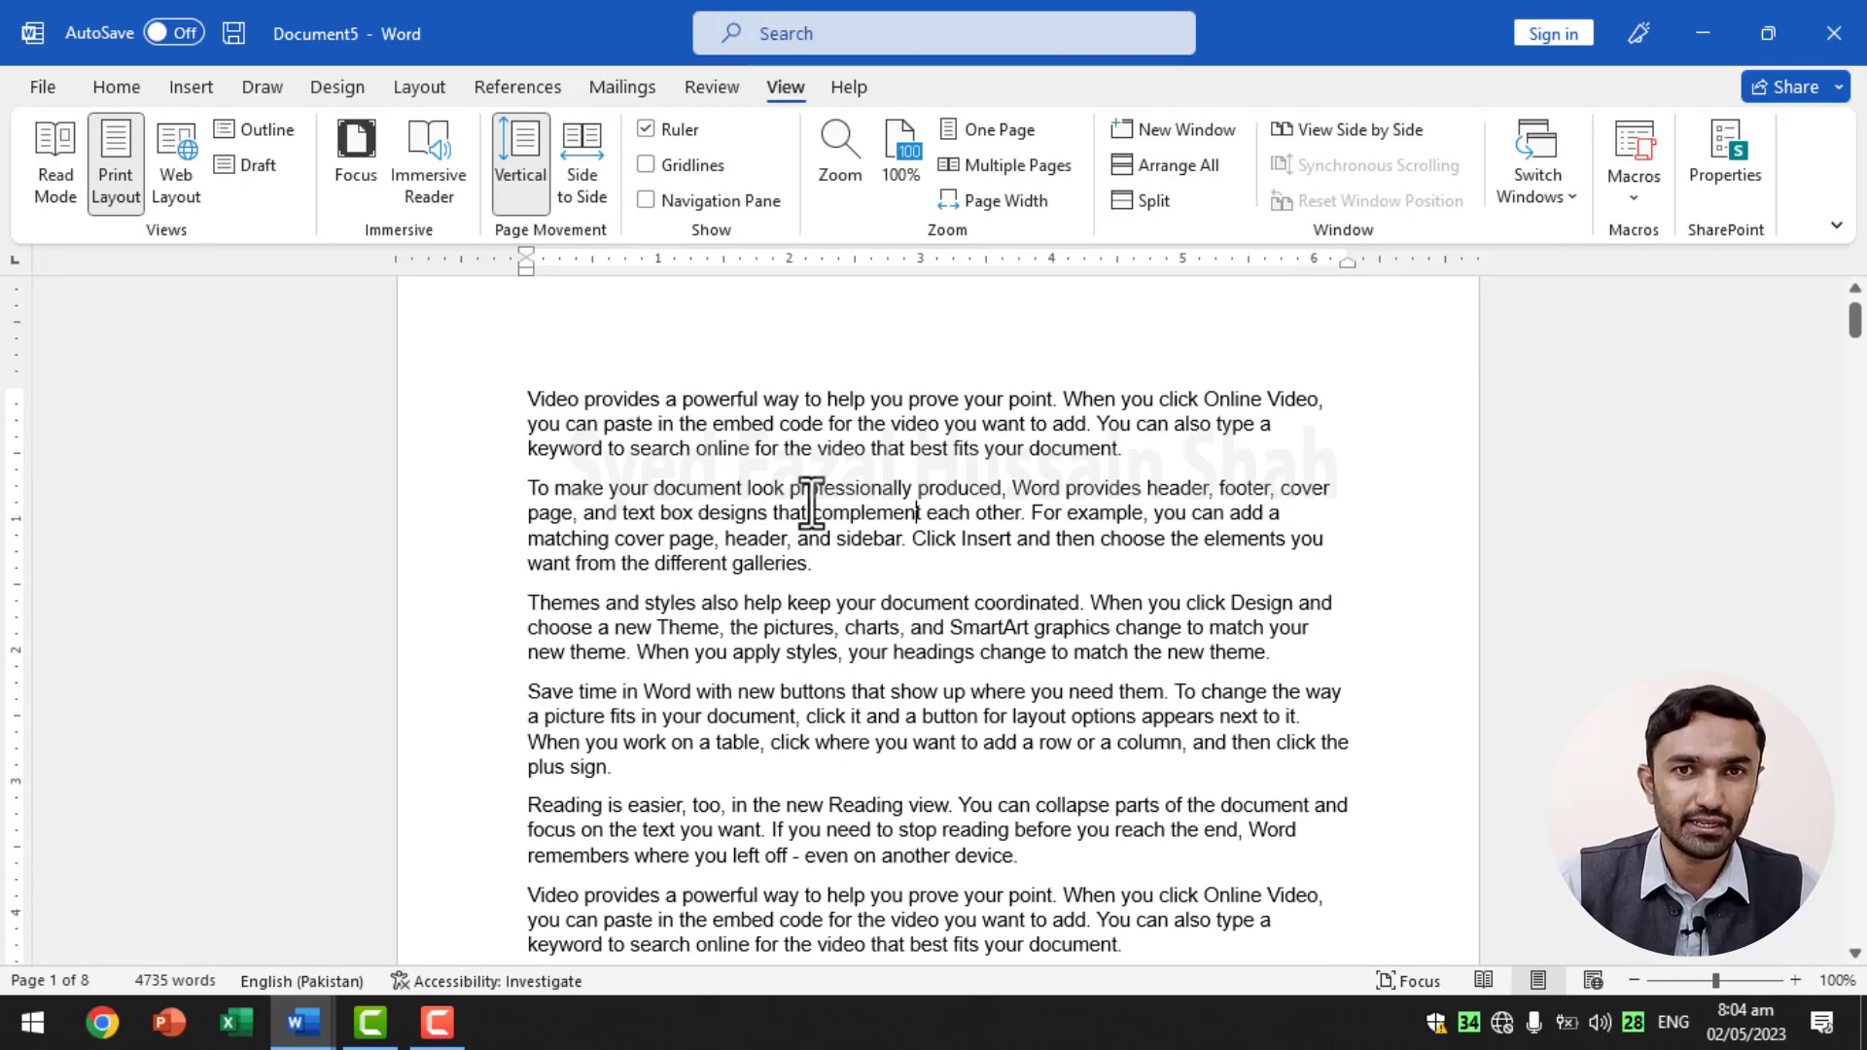
- Switch to the Office Automation.doc admission form and look over its page in Print Layout
left_click(316, 1028)
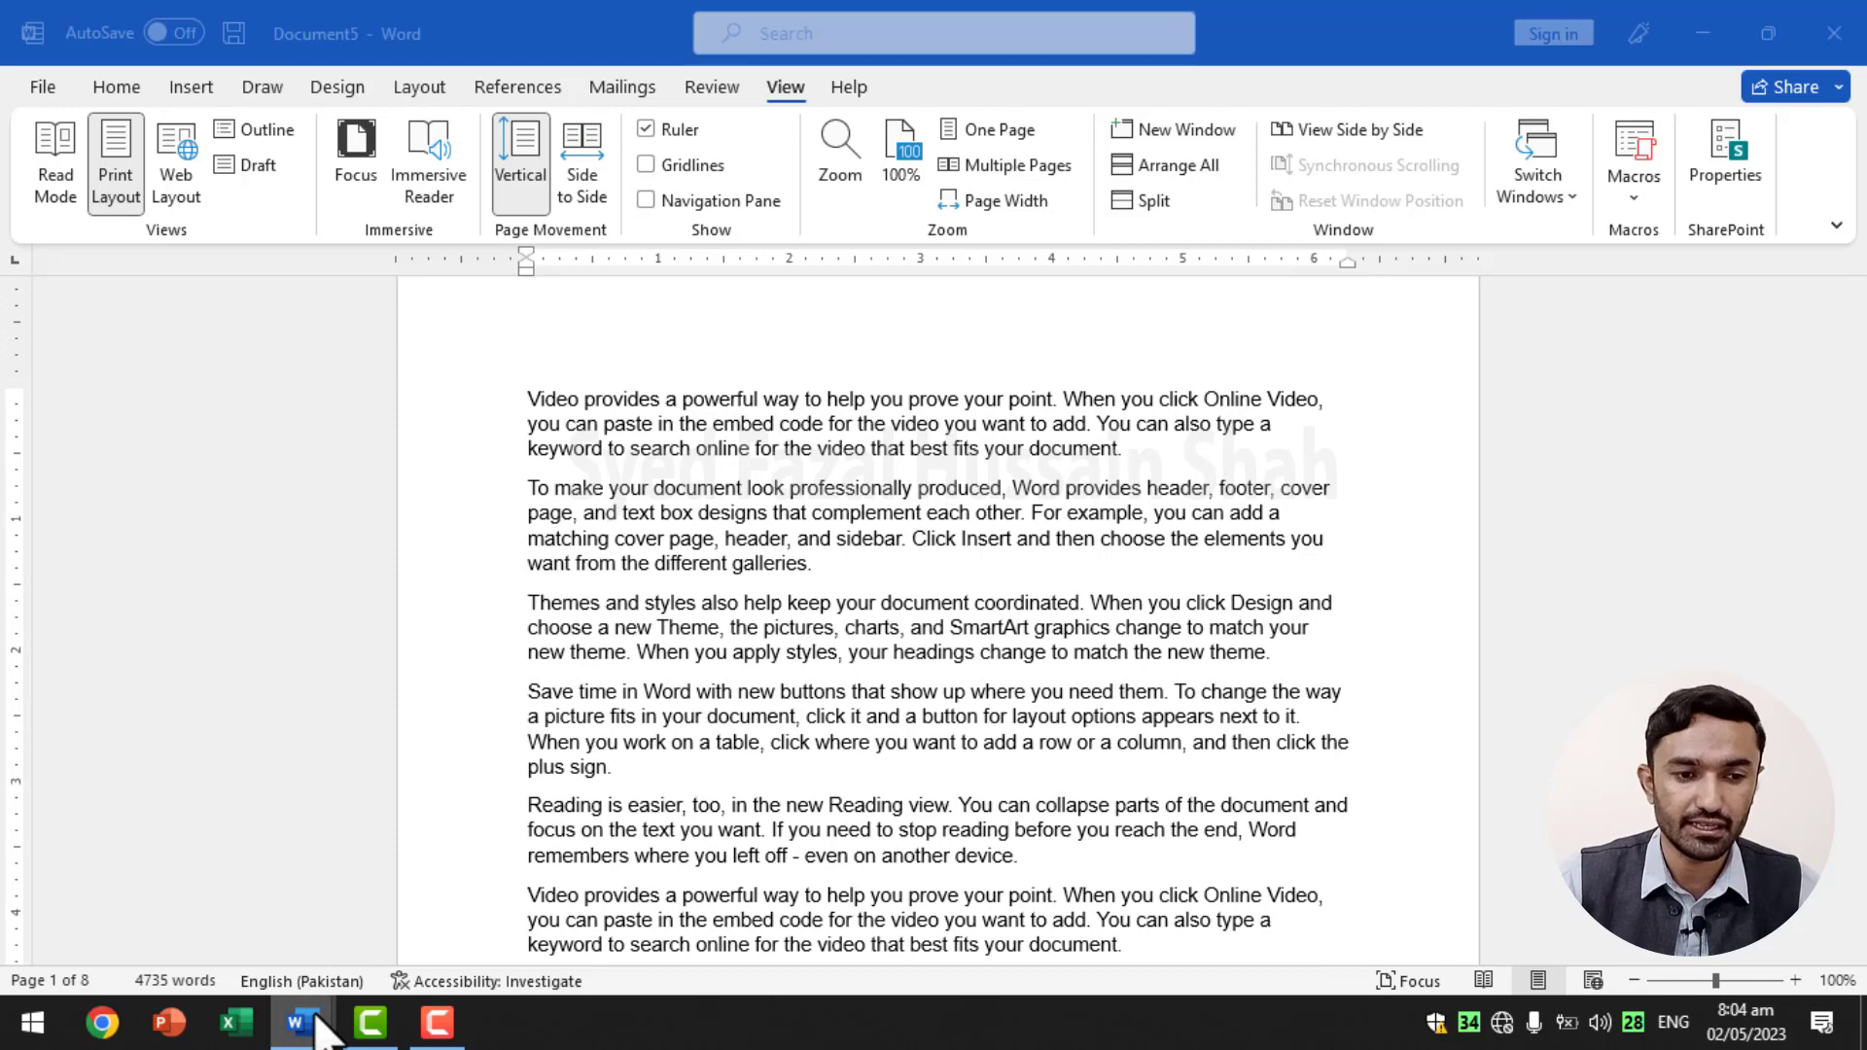
left_click(434, 919)
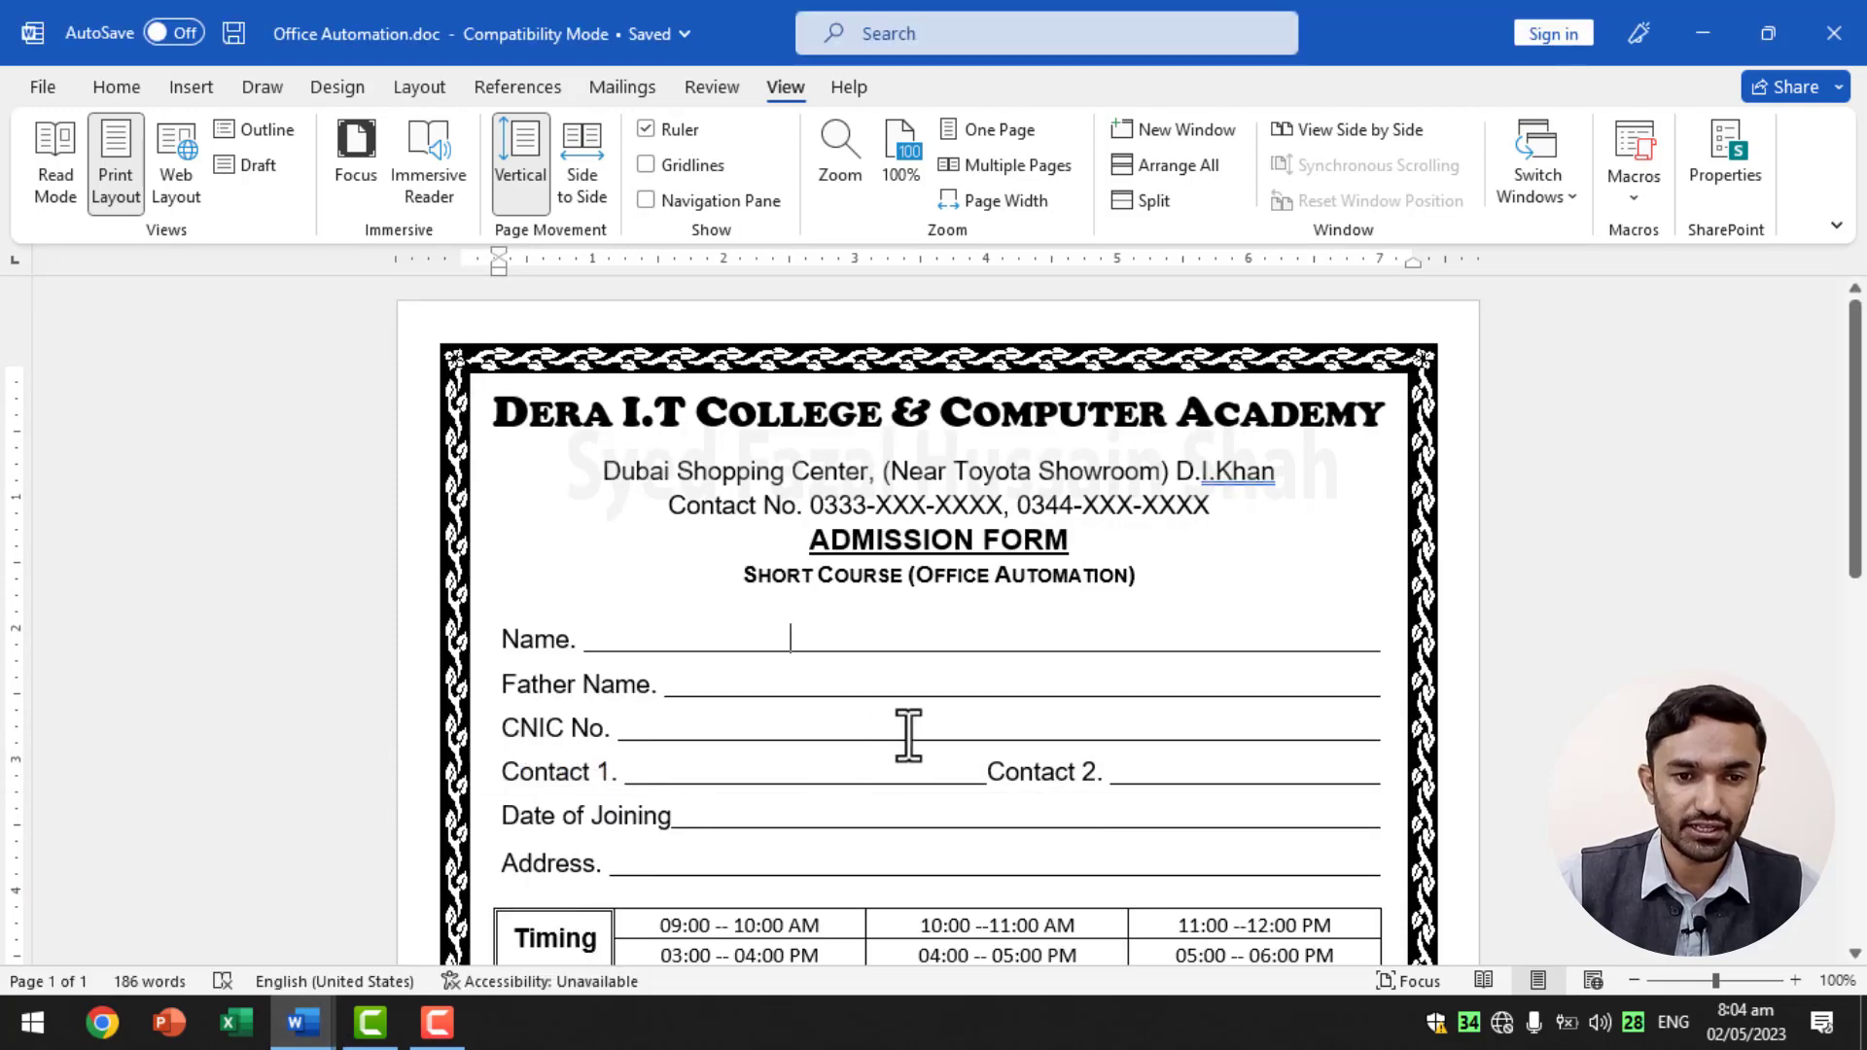
scroll(907, 734, "down", 5)
scroll(904, 725, "up", 4)
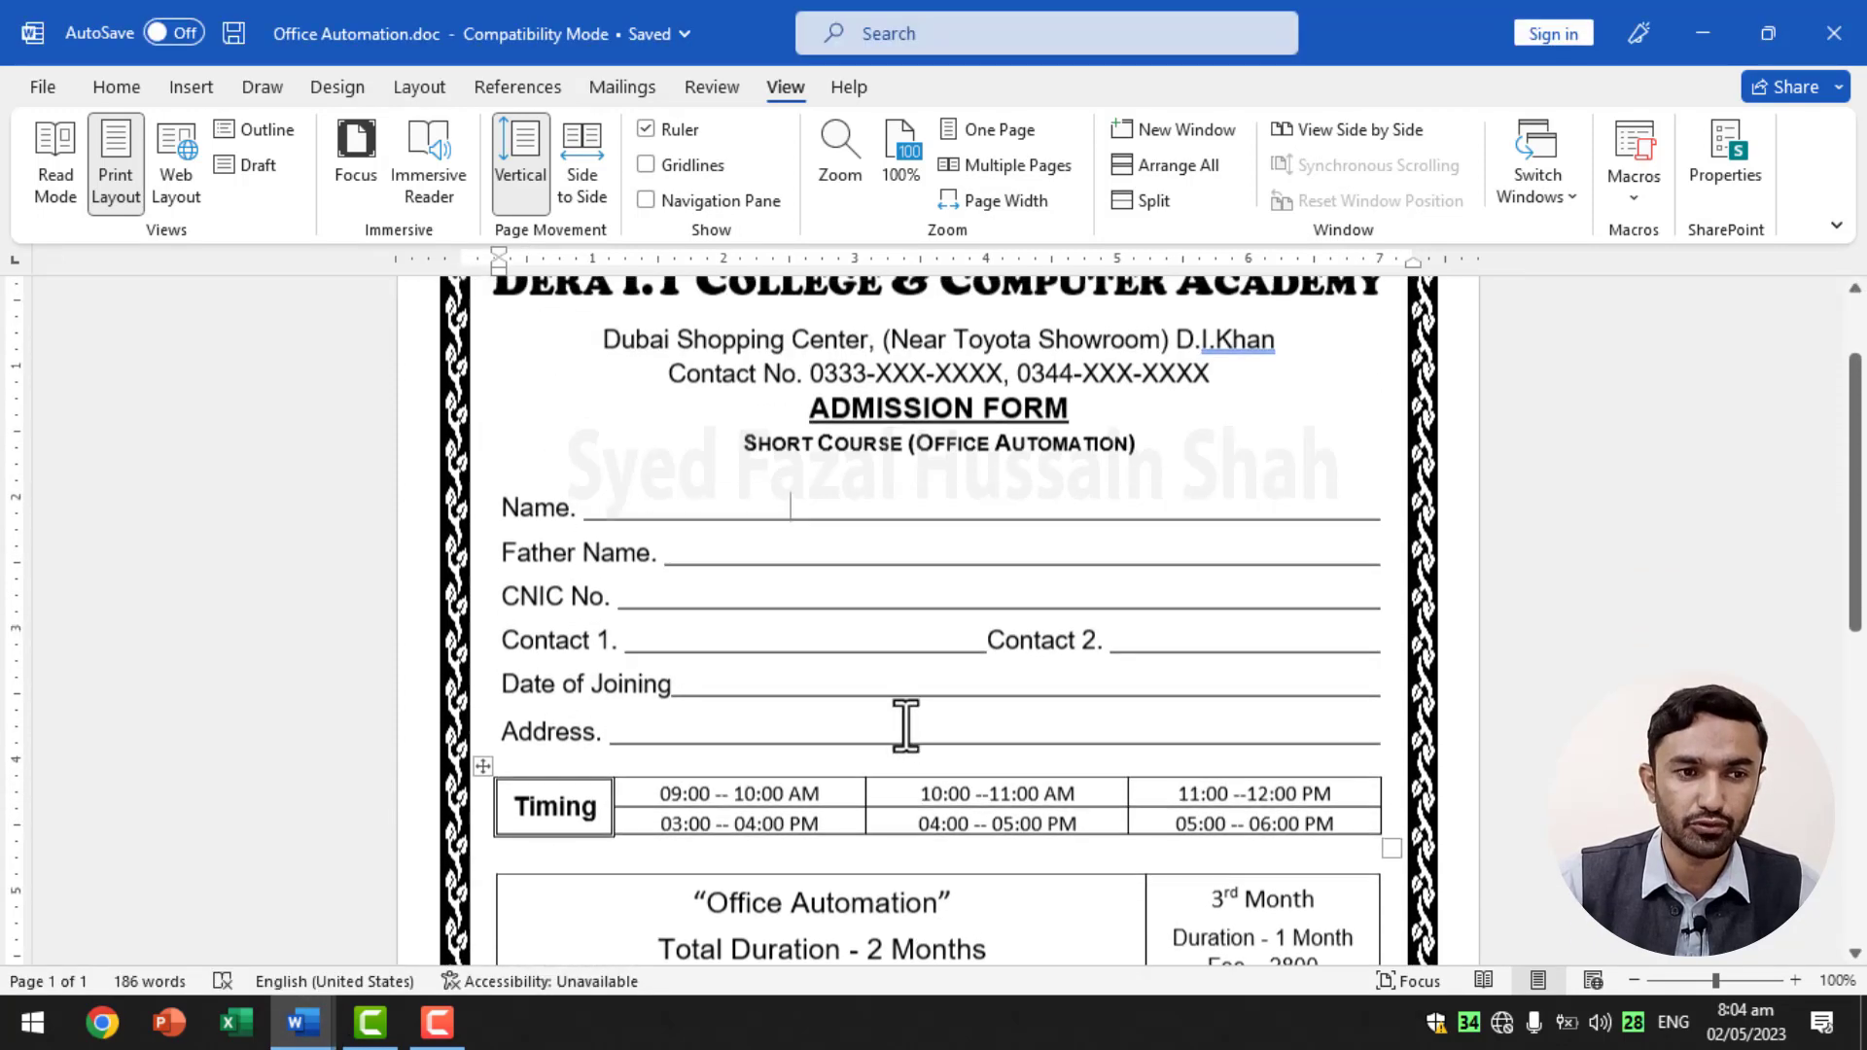
- Examine how the admission form's heading, fields and tables are arranged in Web Layout, and return to Print Layout
left_click(177, 161)
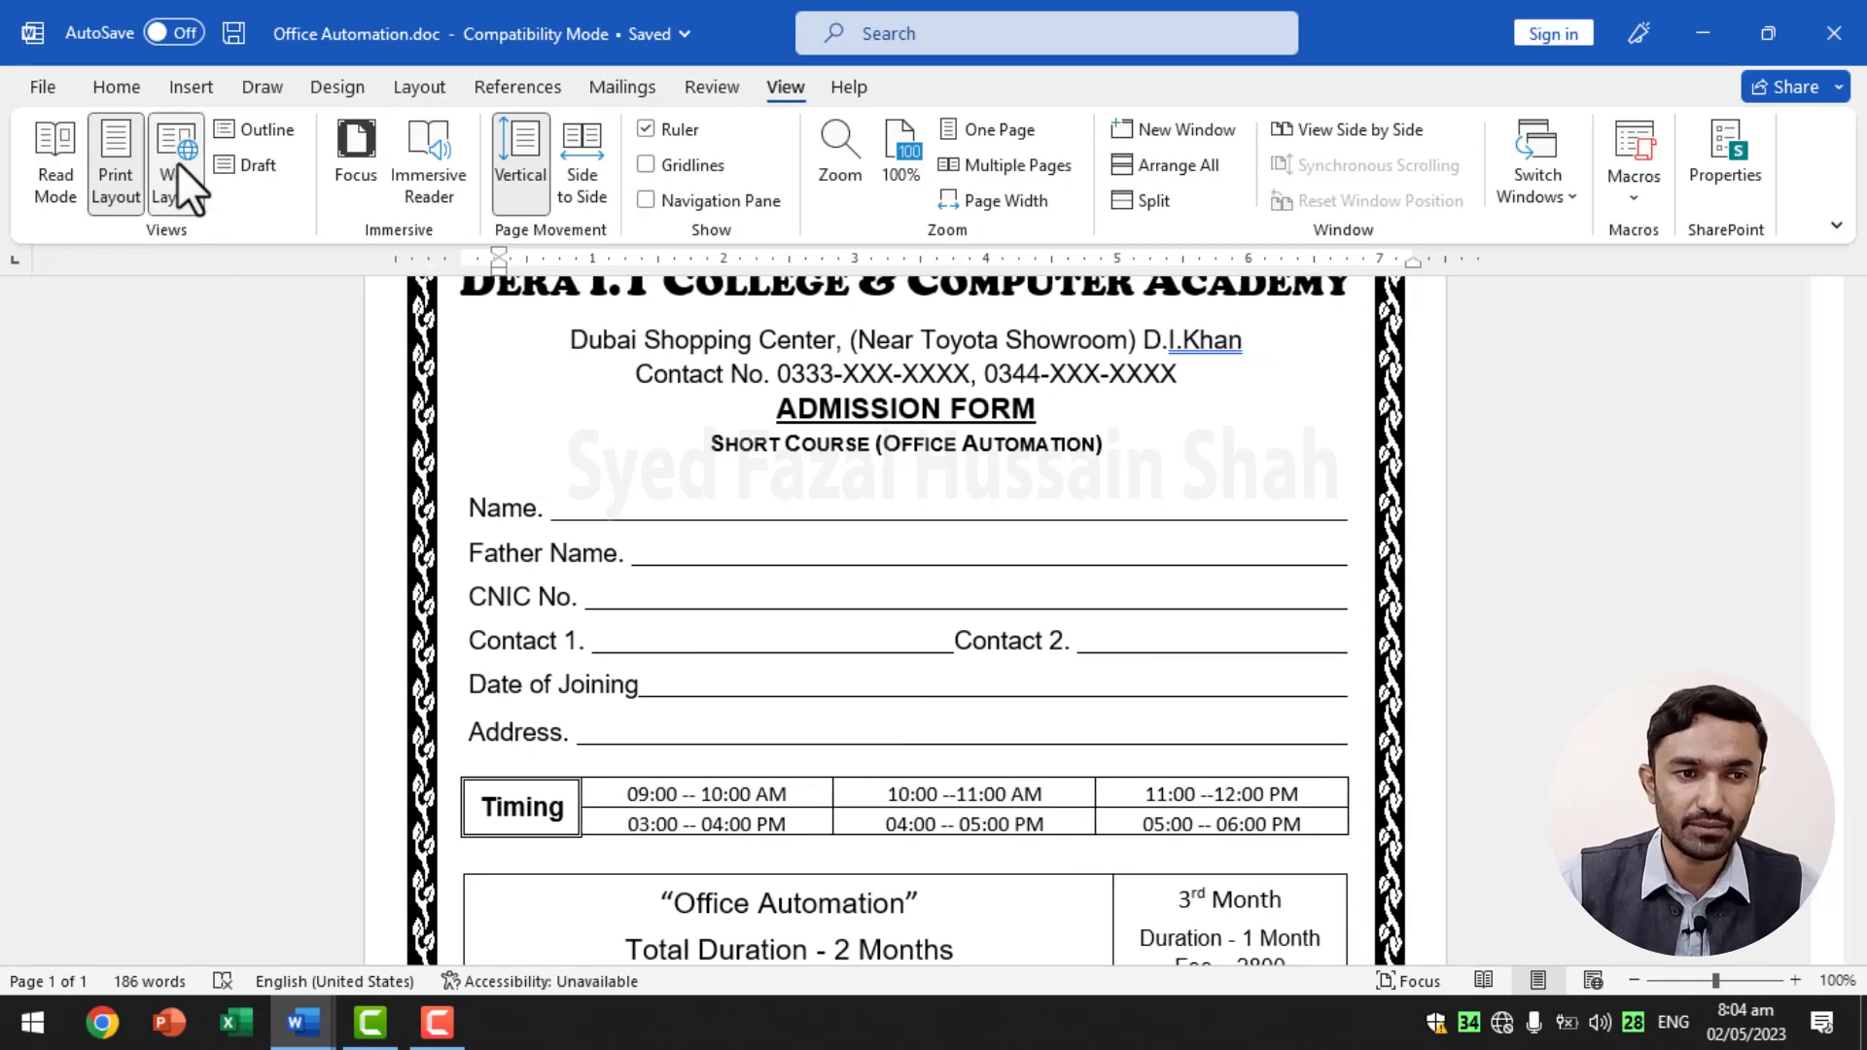
scroll(870, 583, "down", 5)
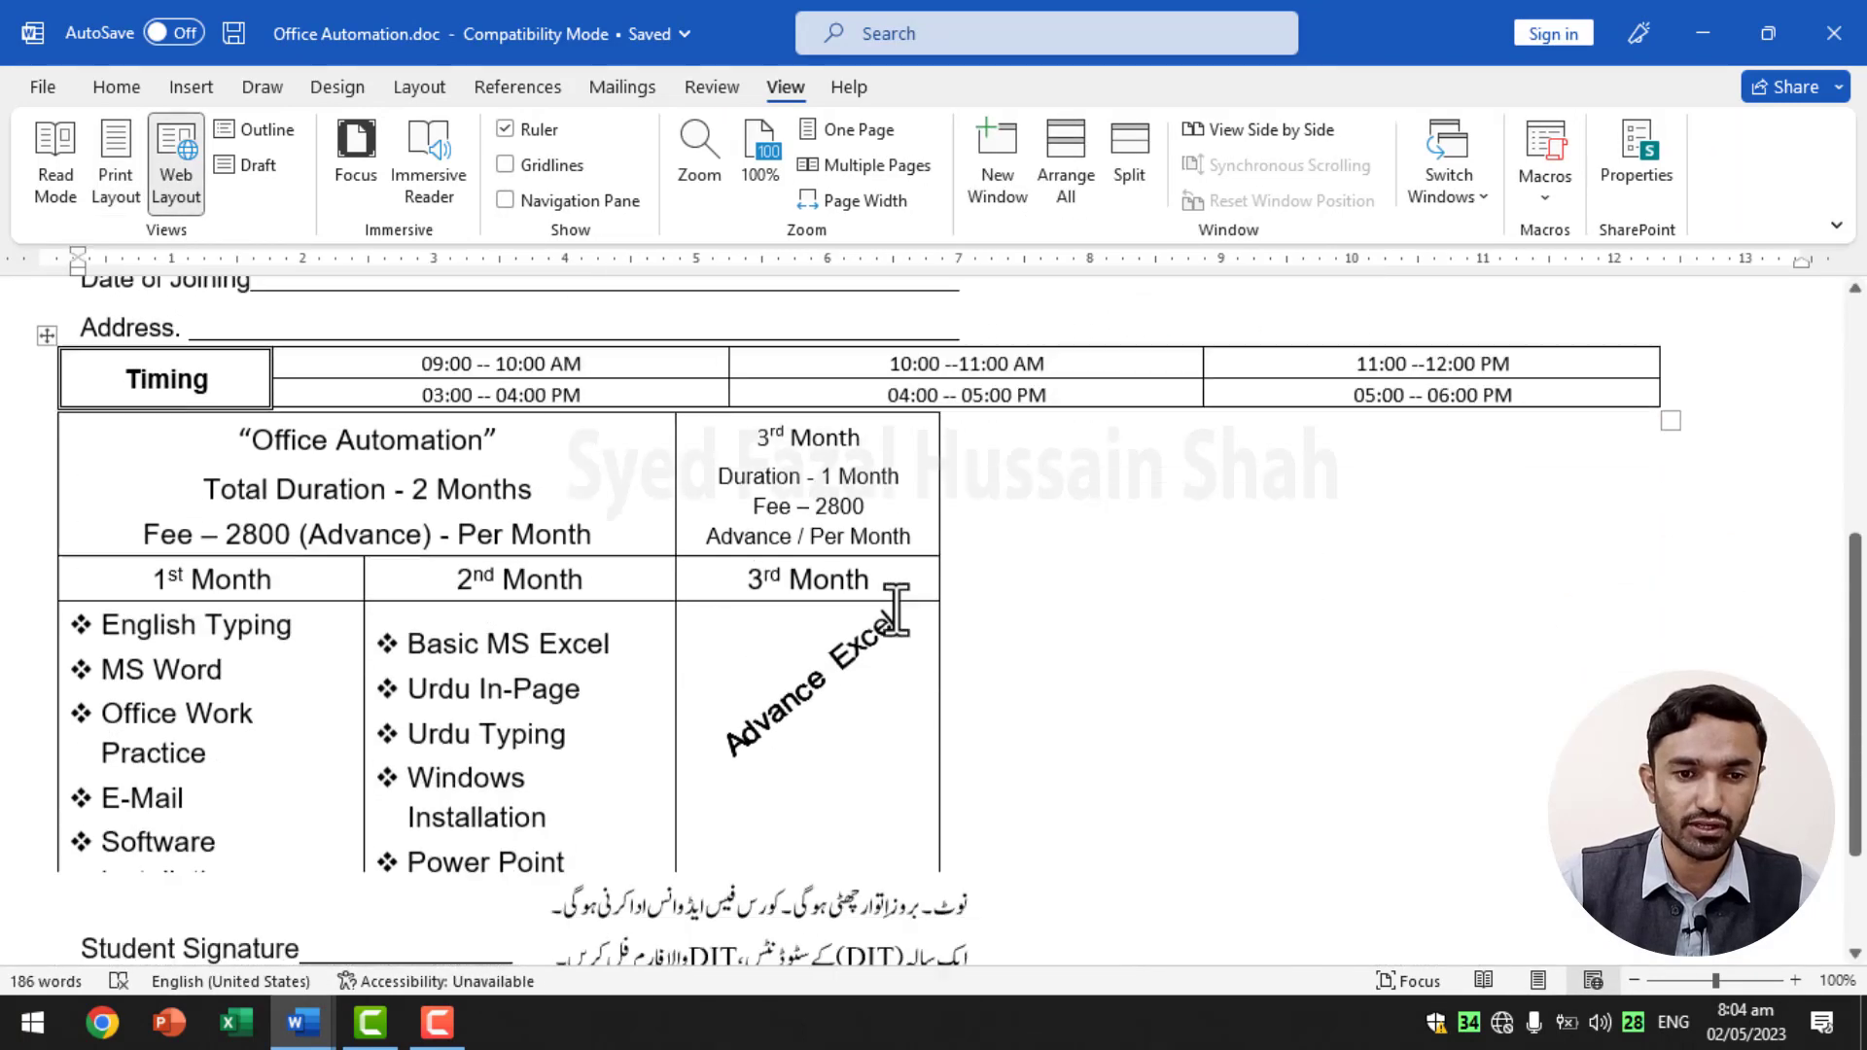
scroll(896, 610, "down", 1)
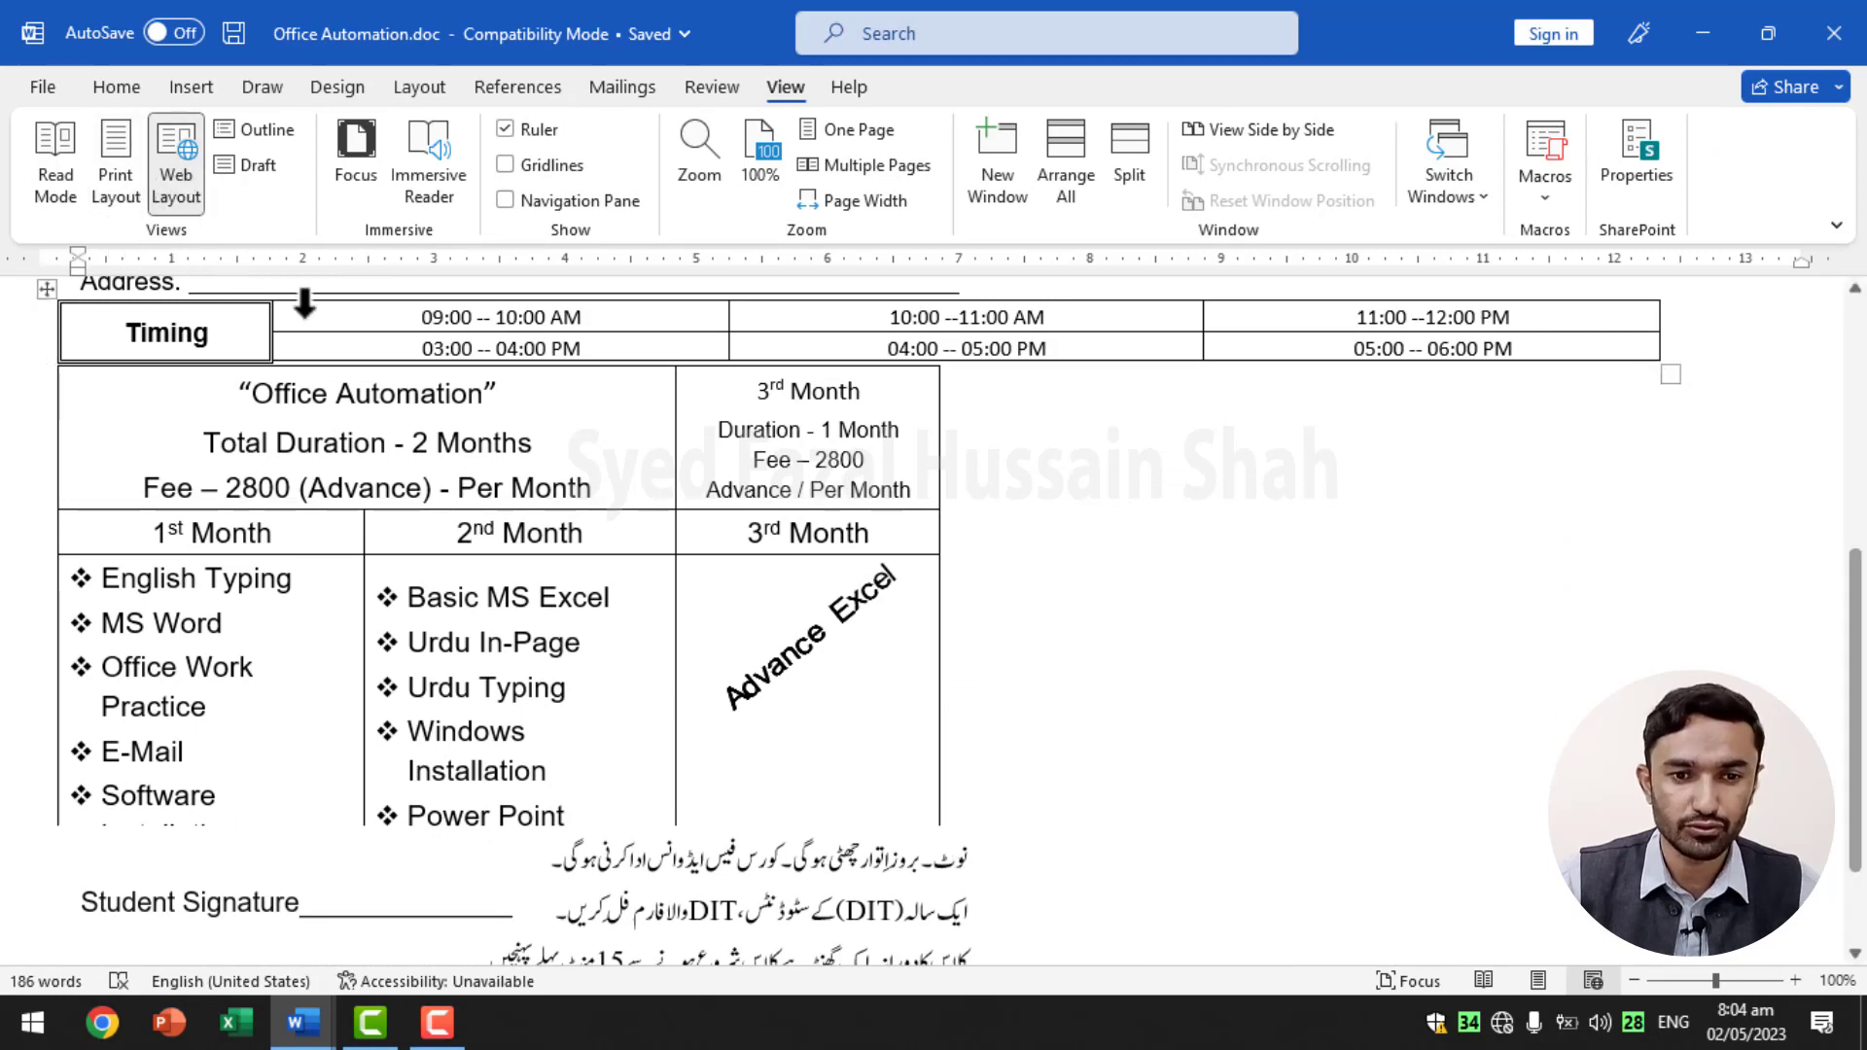
scroll(951, 681, "down", 3)
scroll(953, 683, "up", 5)
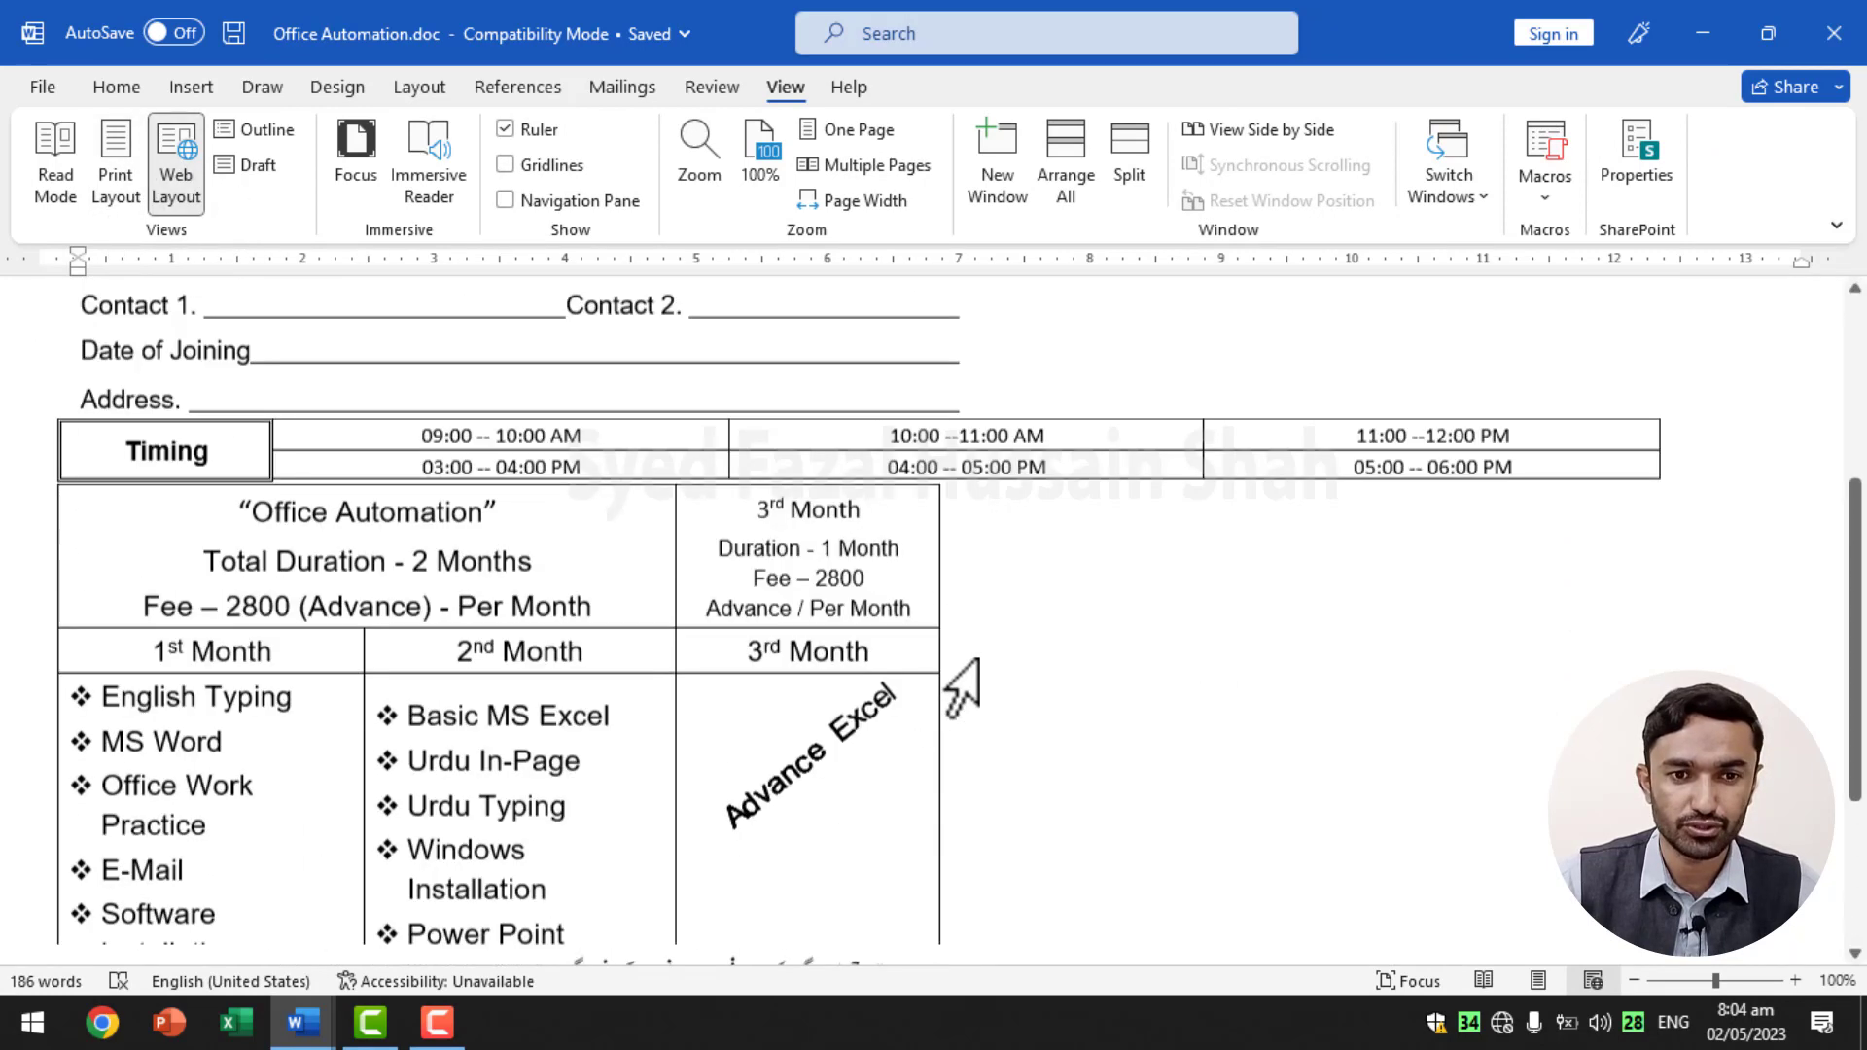
scroll(963, 688, "up", 8)
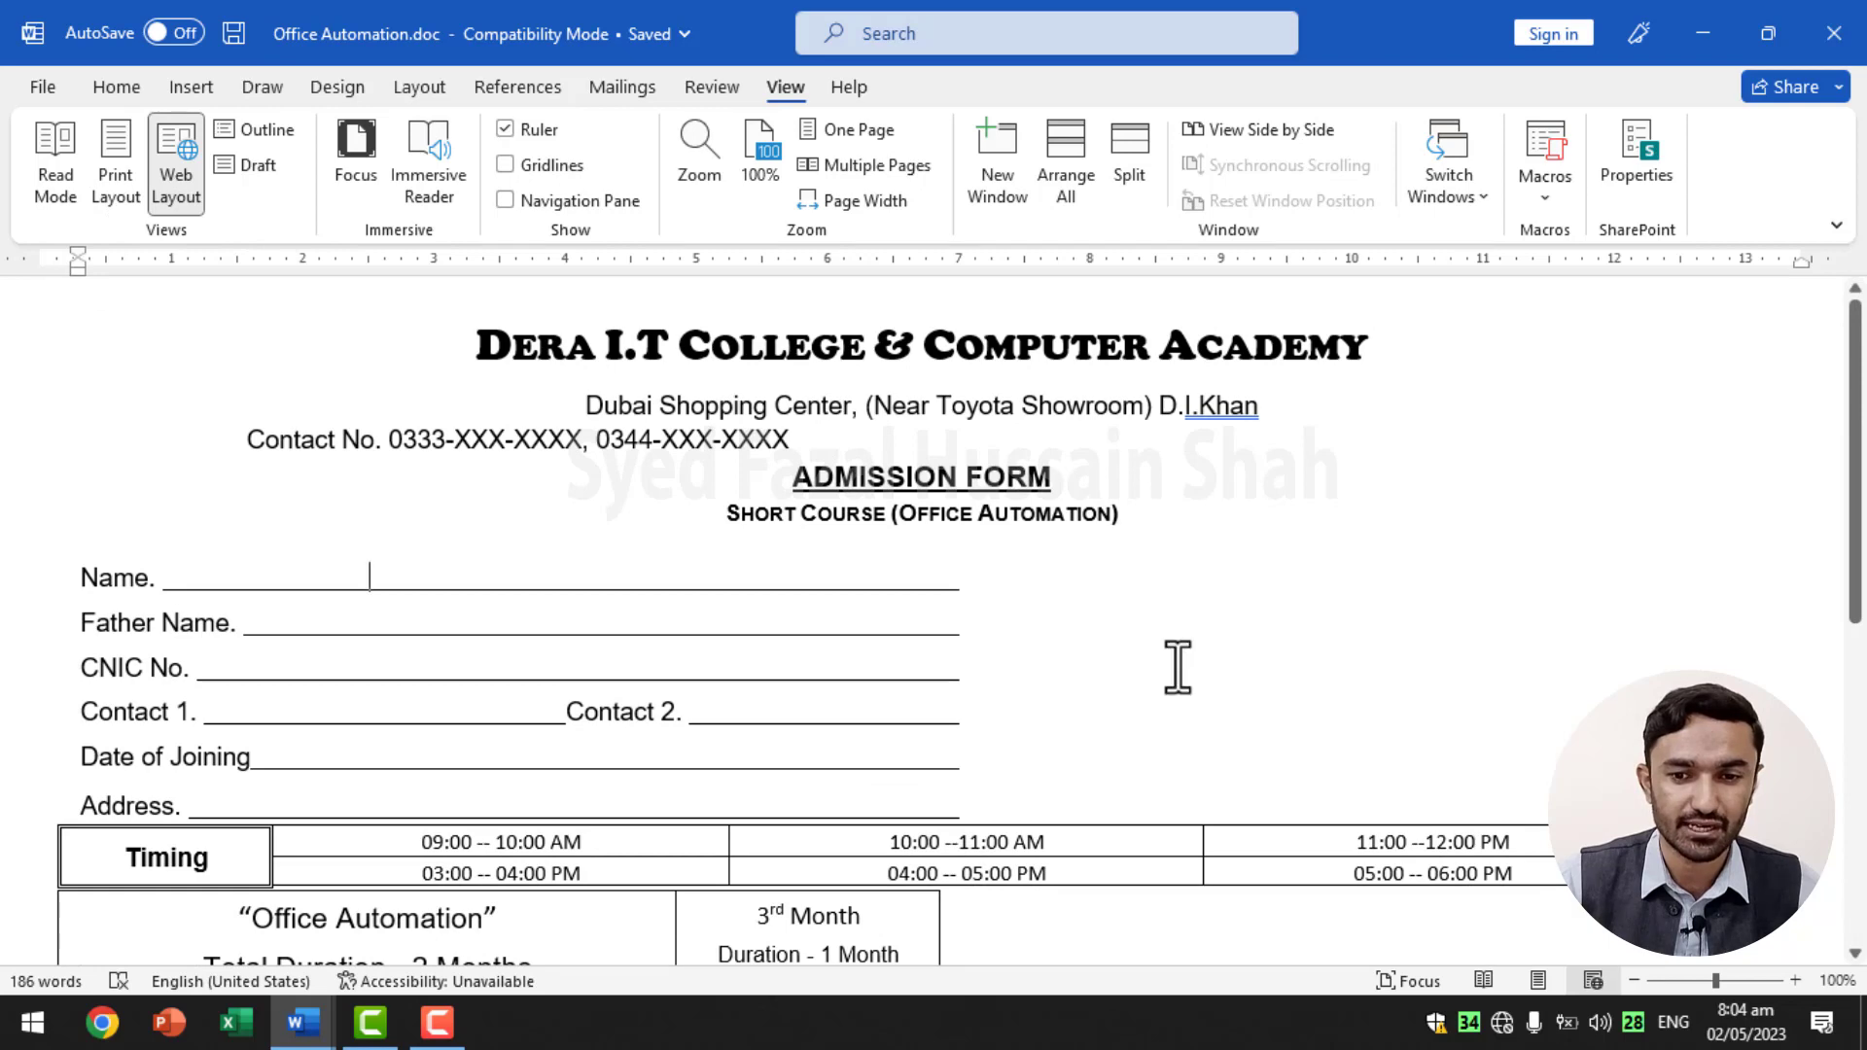
left_click(1538, 979)
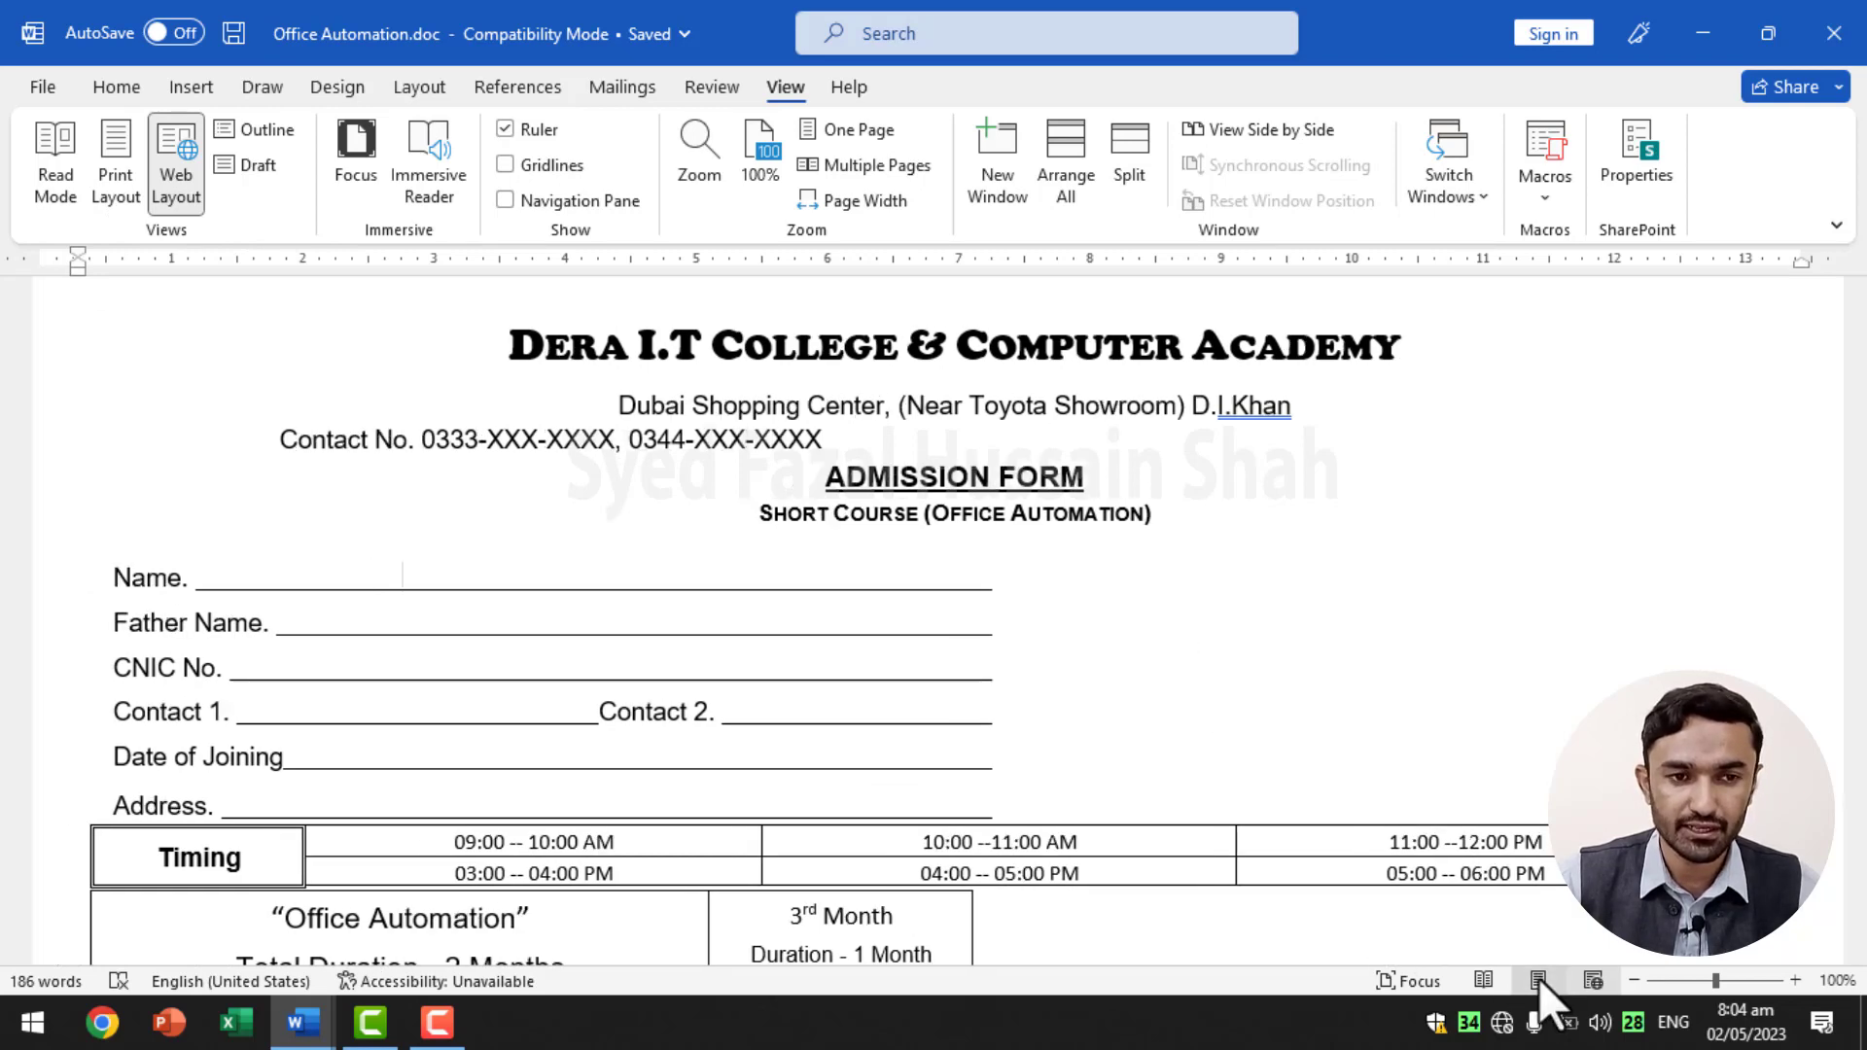
left_click(1538, 978)
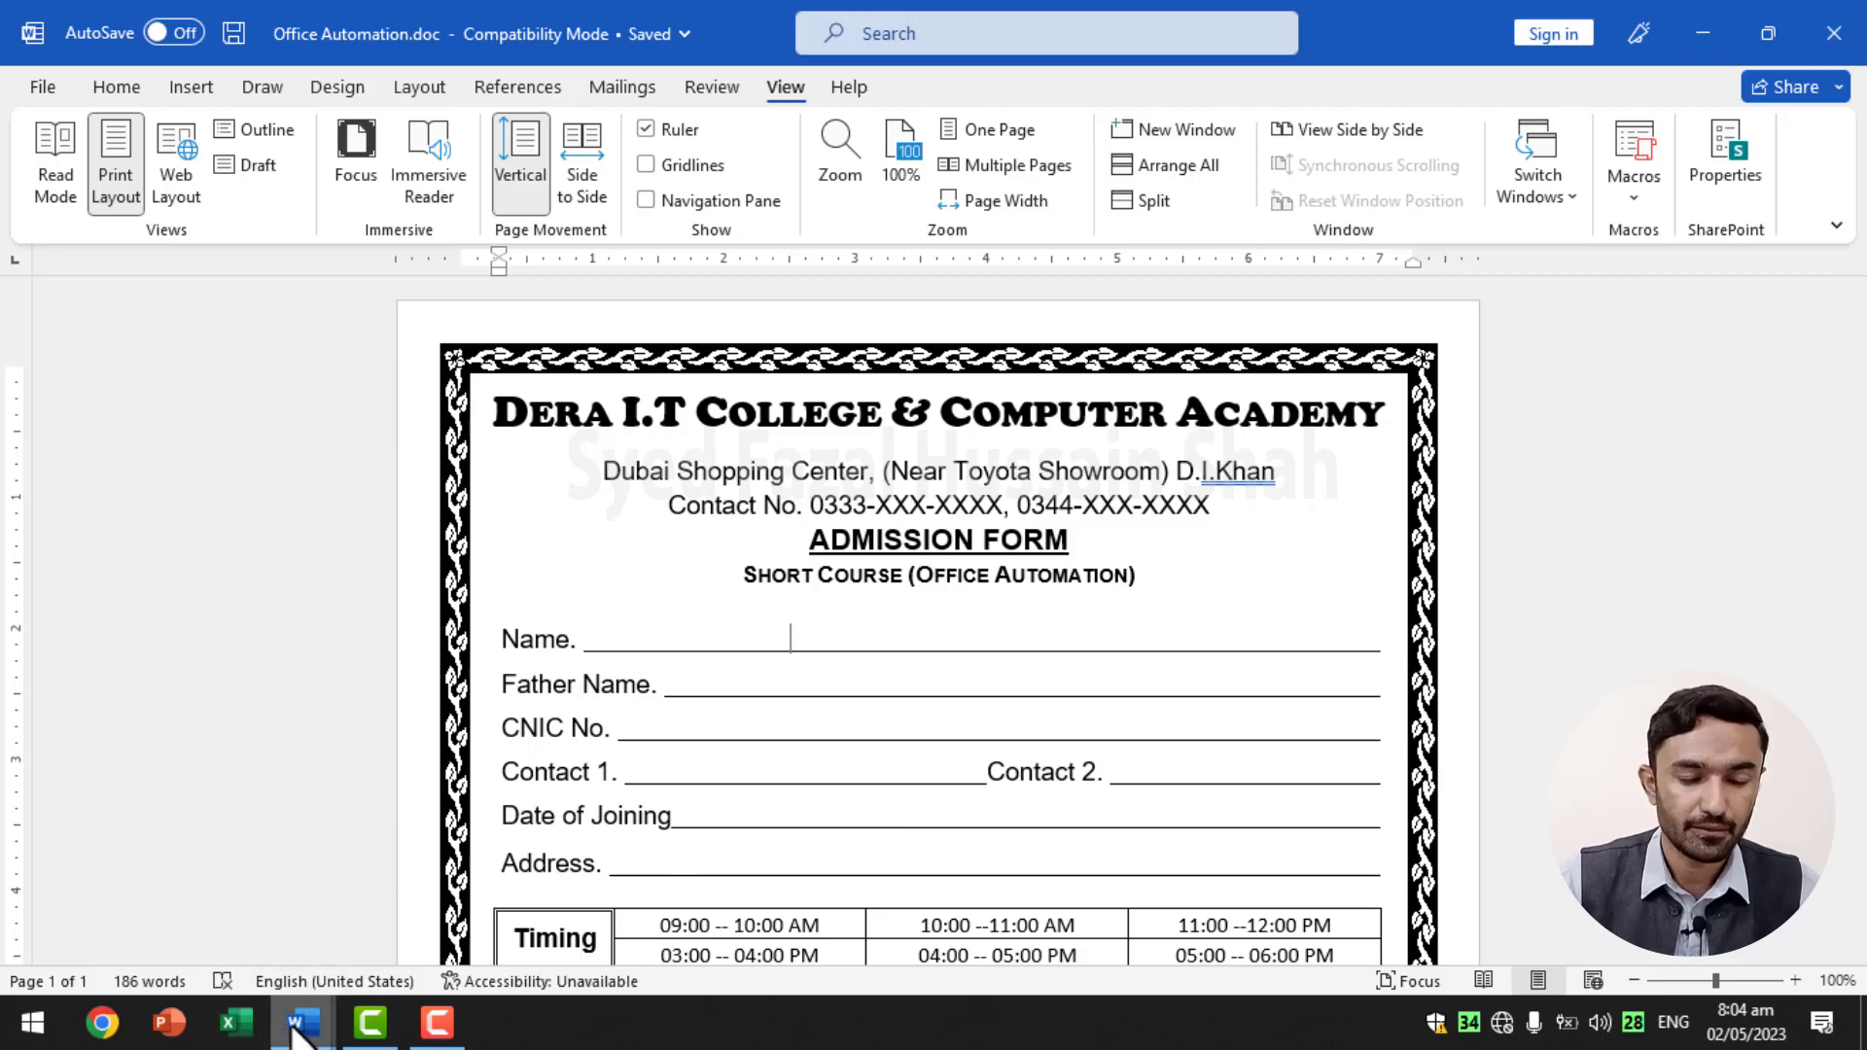
- Switch to the Certificate 2018 - 1.docx document and look over the certificate in Print Layout
mouse_move(298, 1028)
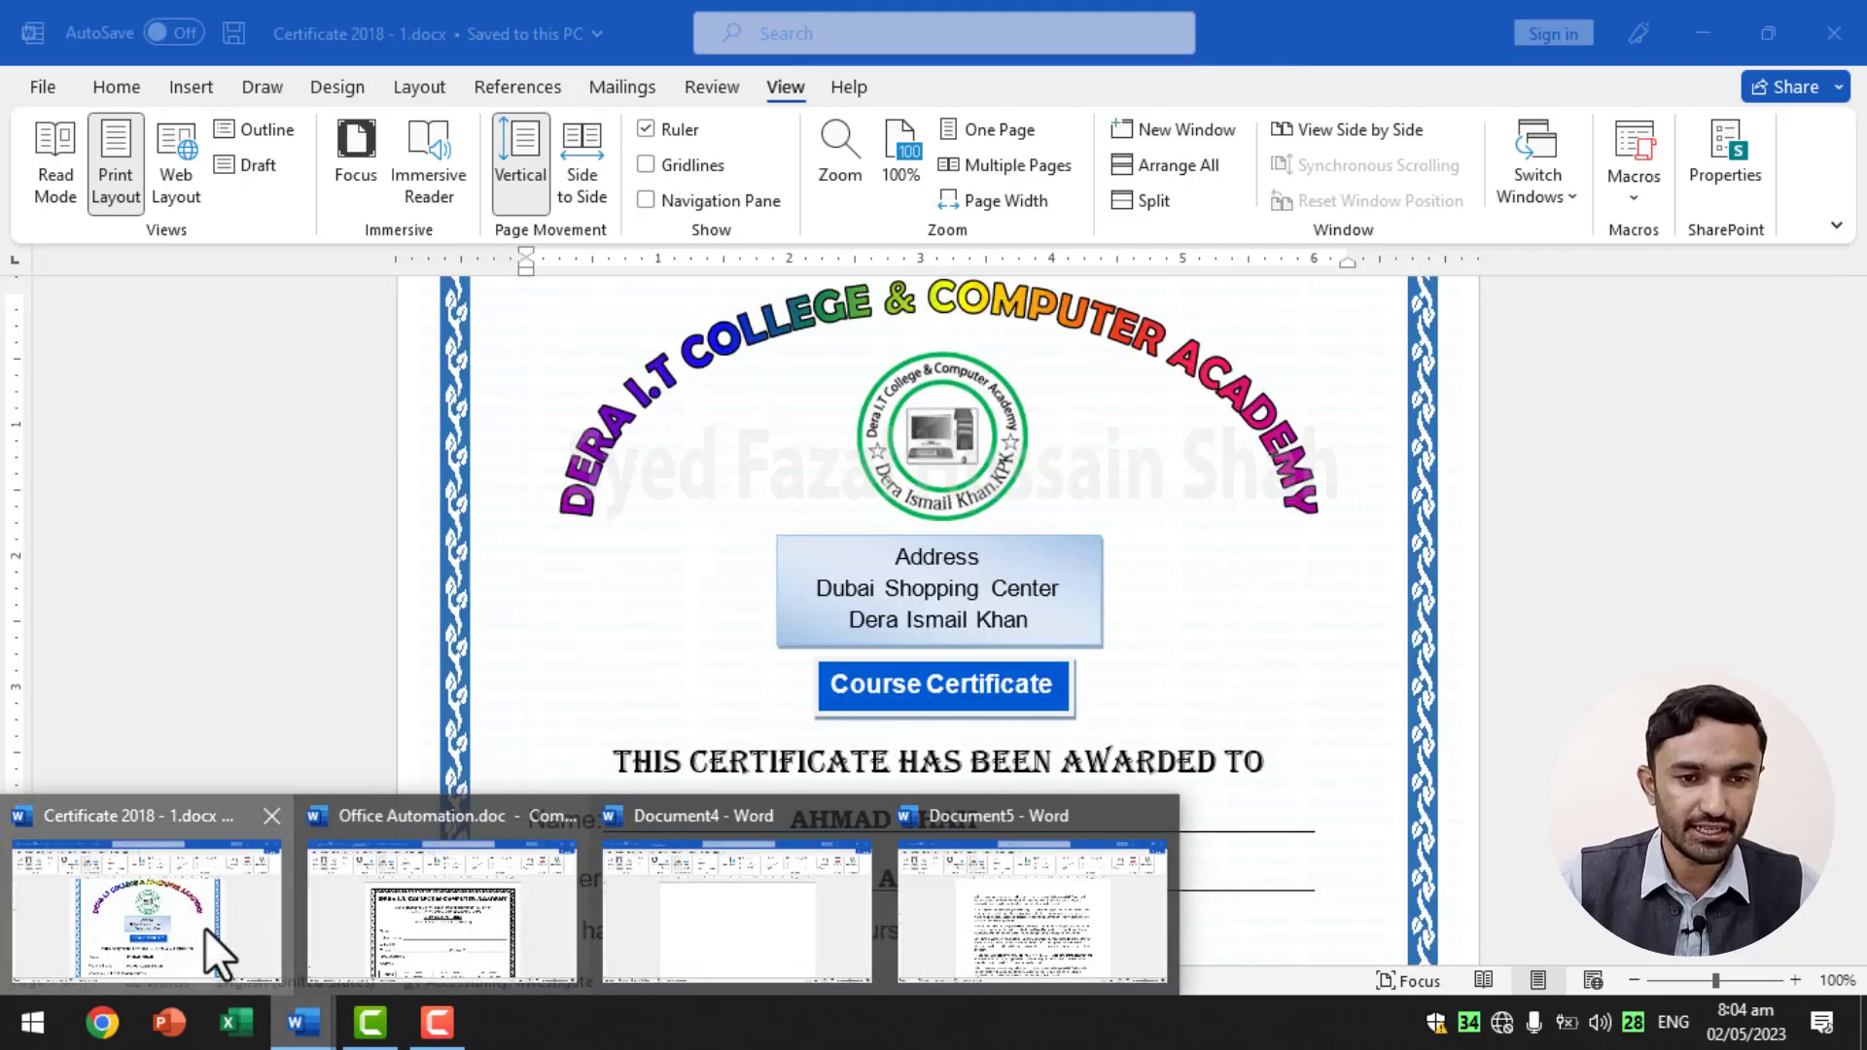
left_click(204, 927)
scroll(948, 719, "down", 4)
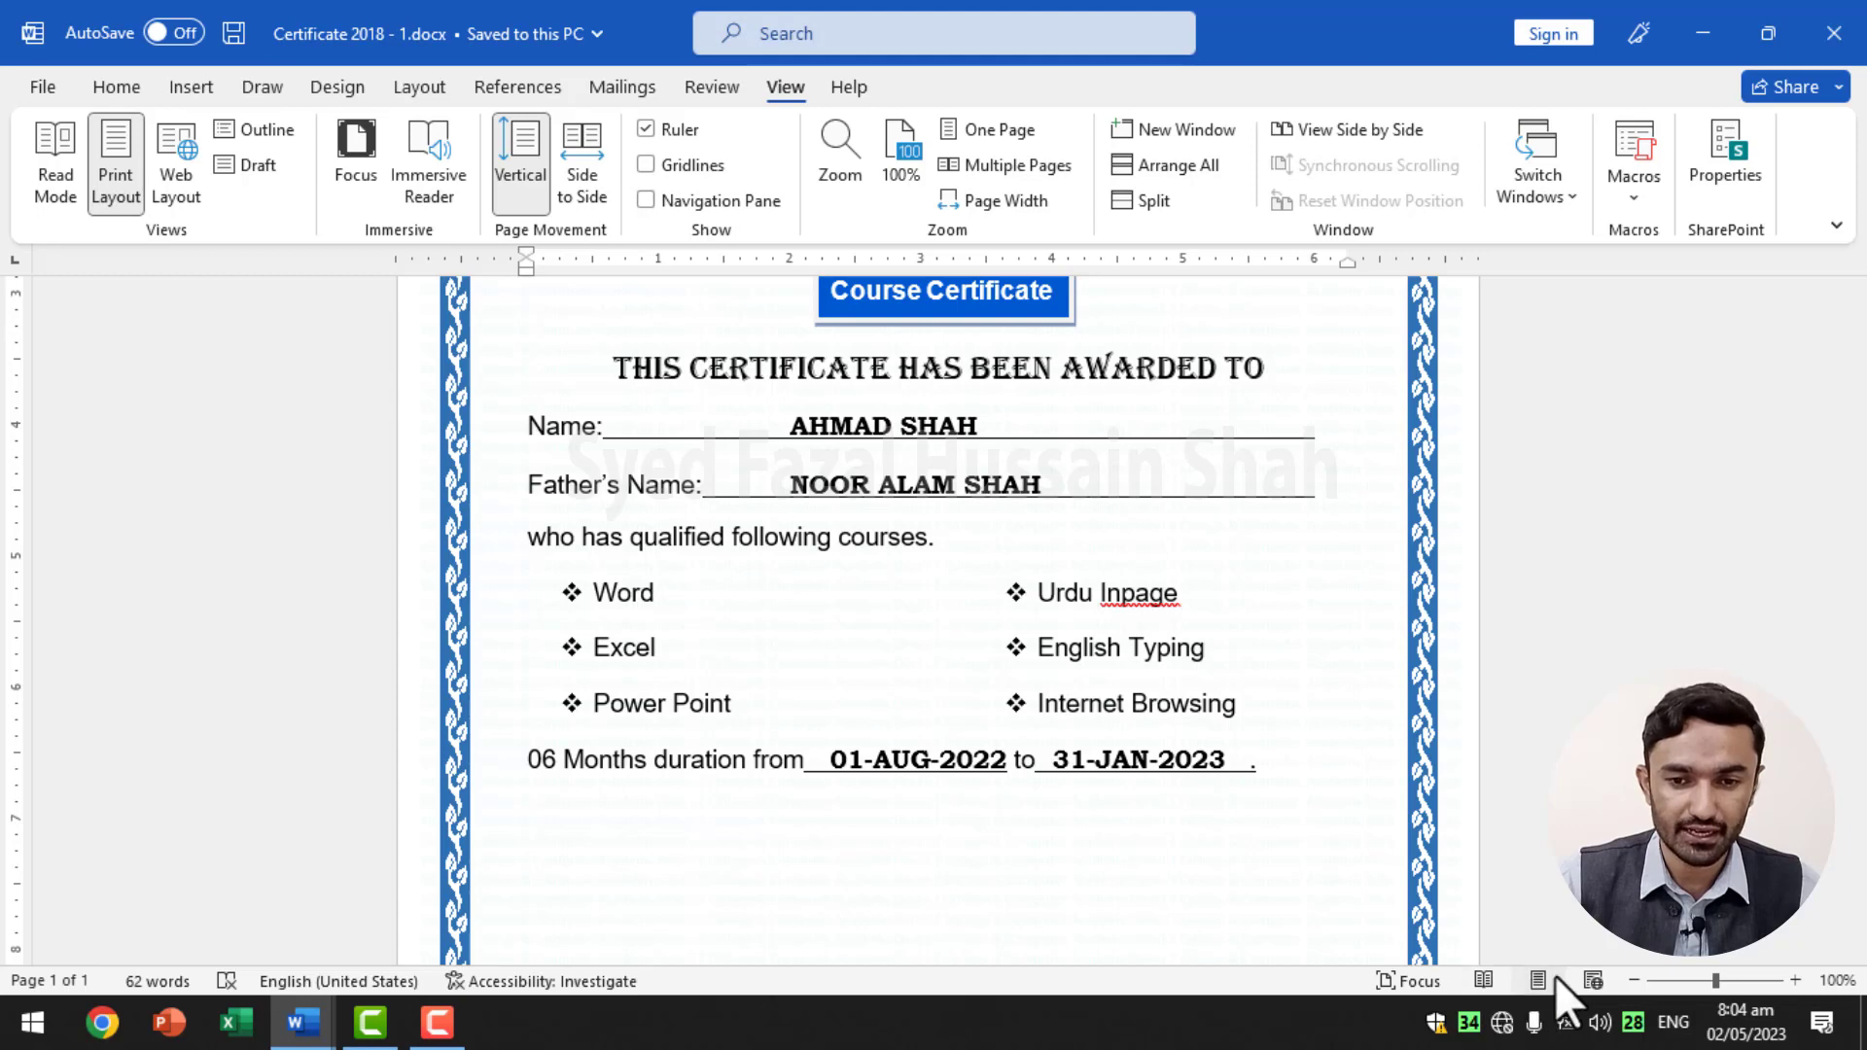
- Examine the certificate's rearranged logo, heading and course list in Web Layout, and return to Print Layout
left_click(1604, 975)
scroll(1128, 763, "down", 5)
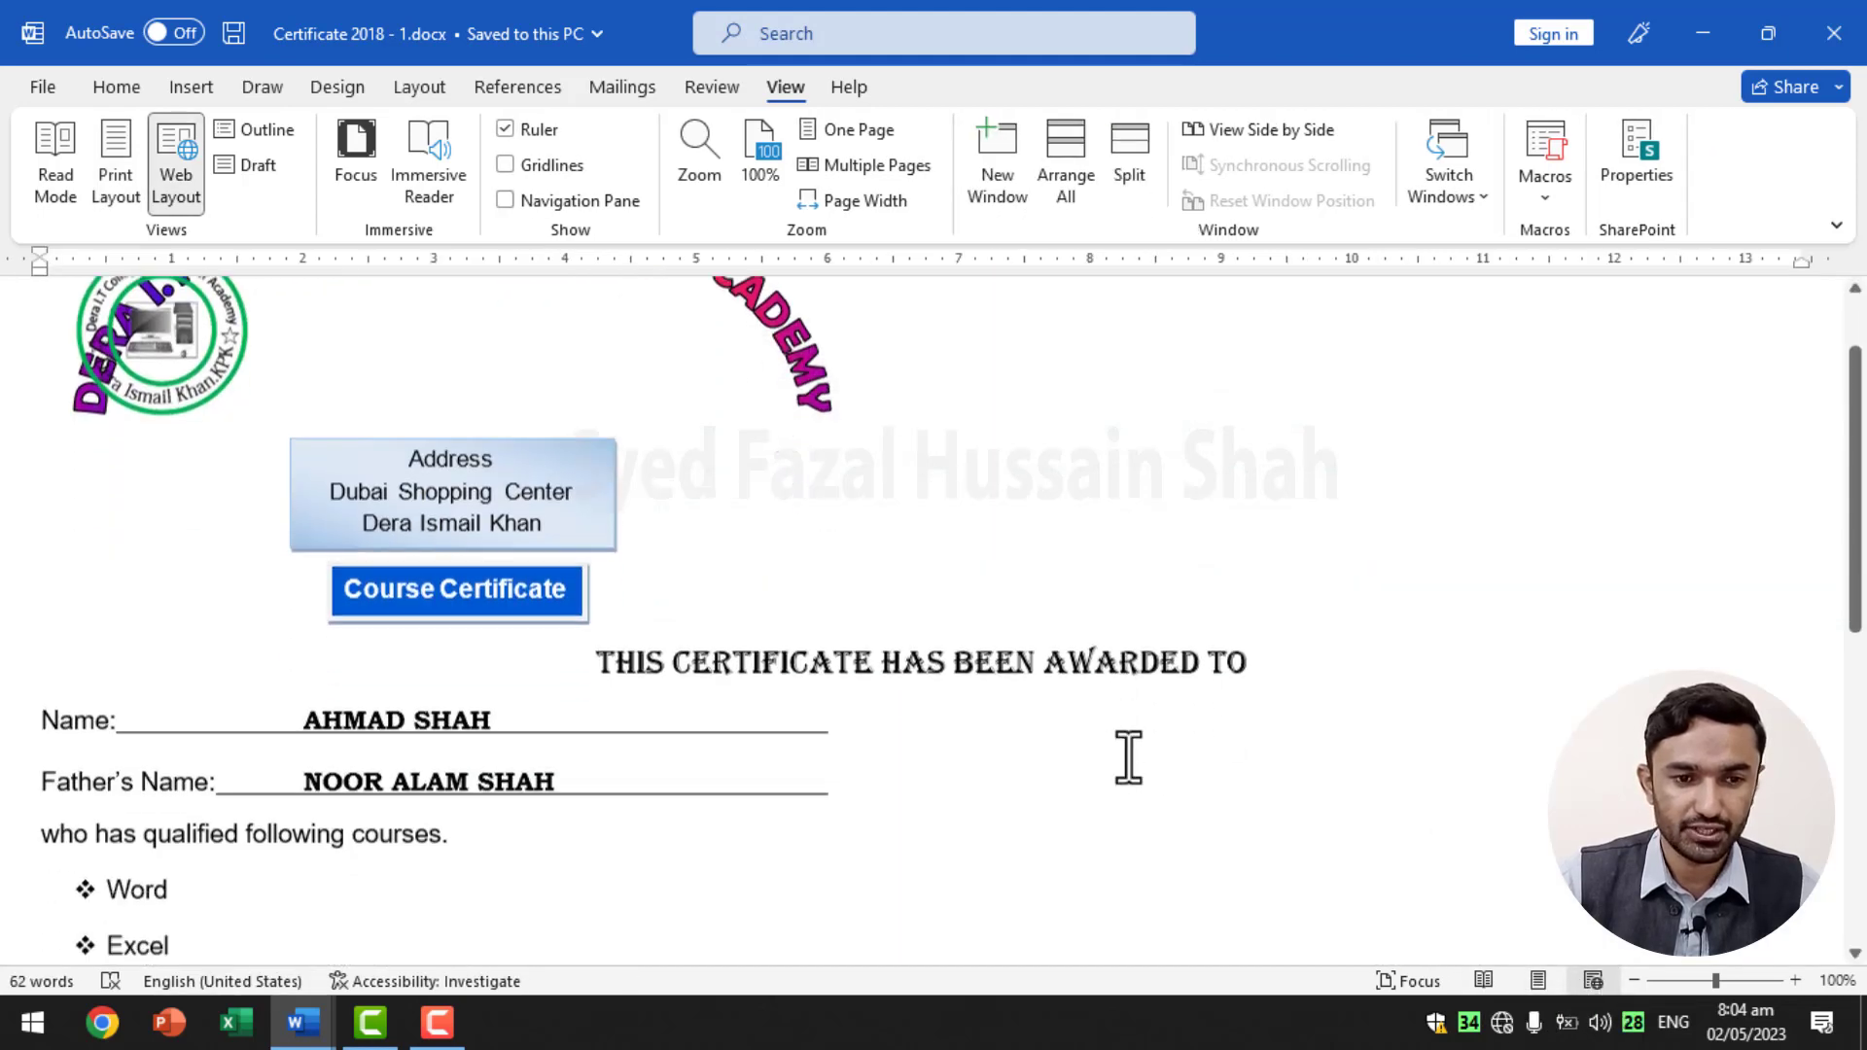
scroll(1128, 759, "down", 4)
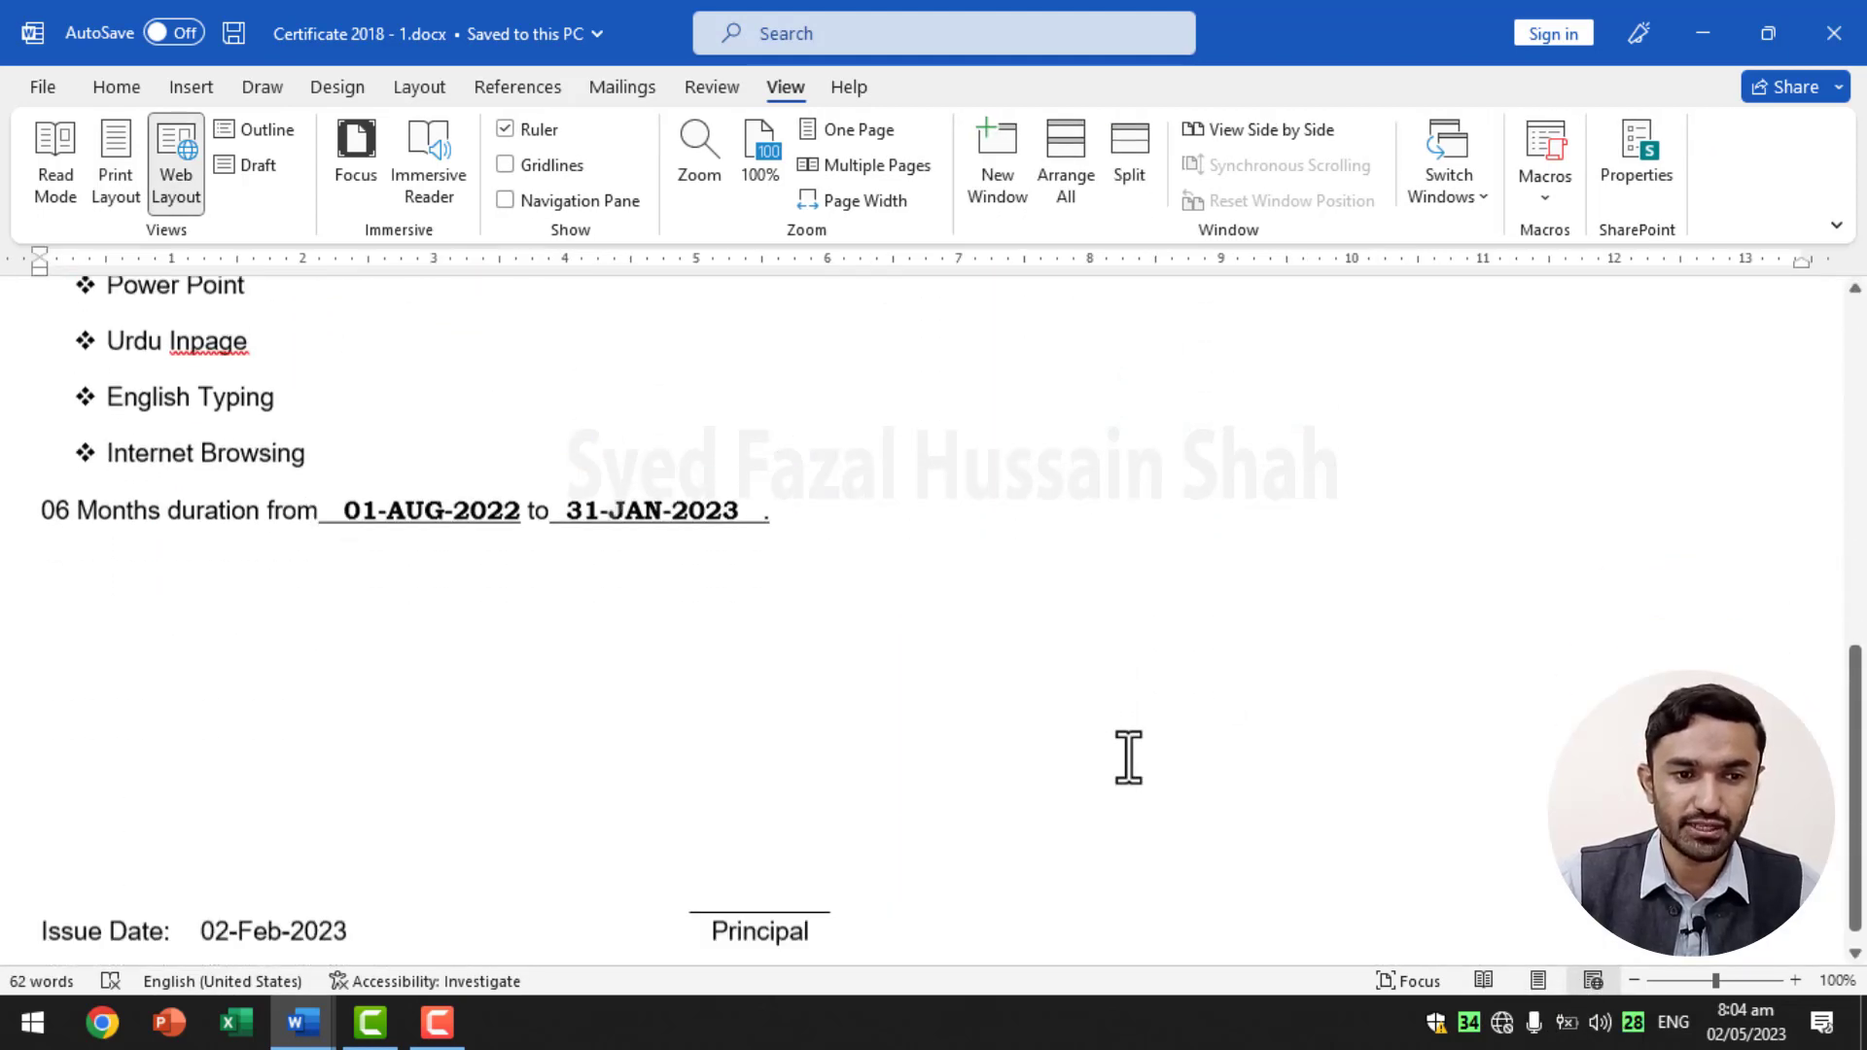
scroll(1128, 759, "up", 5)
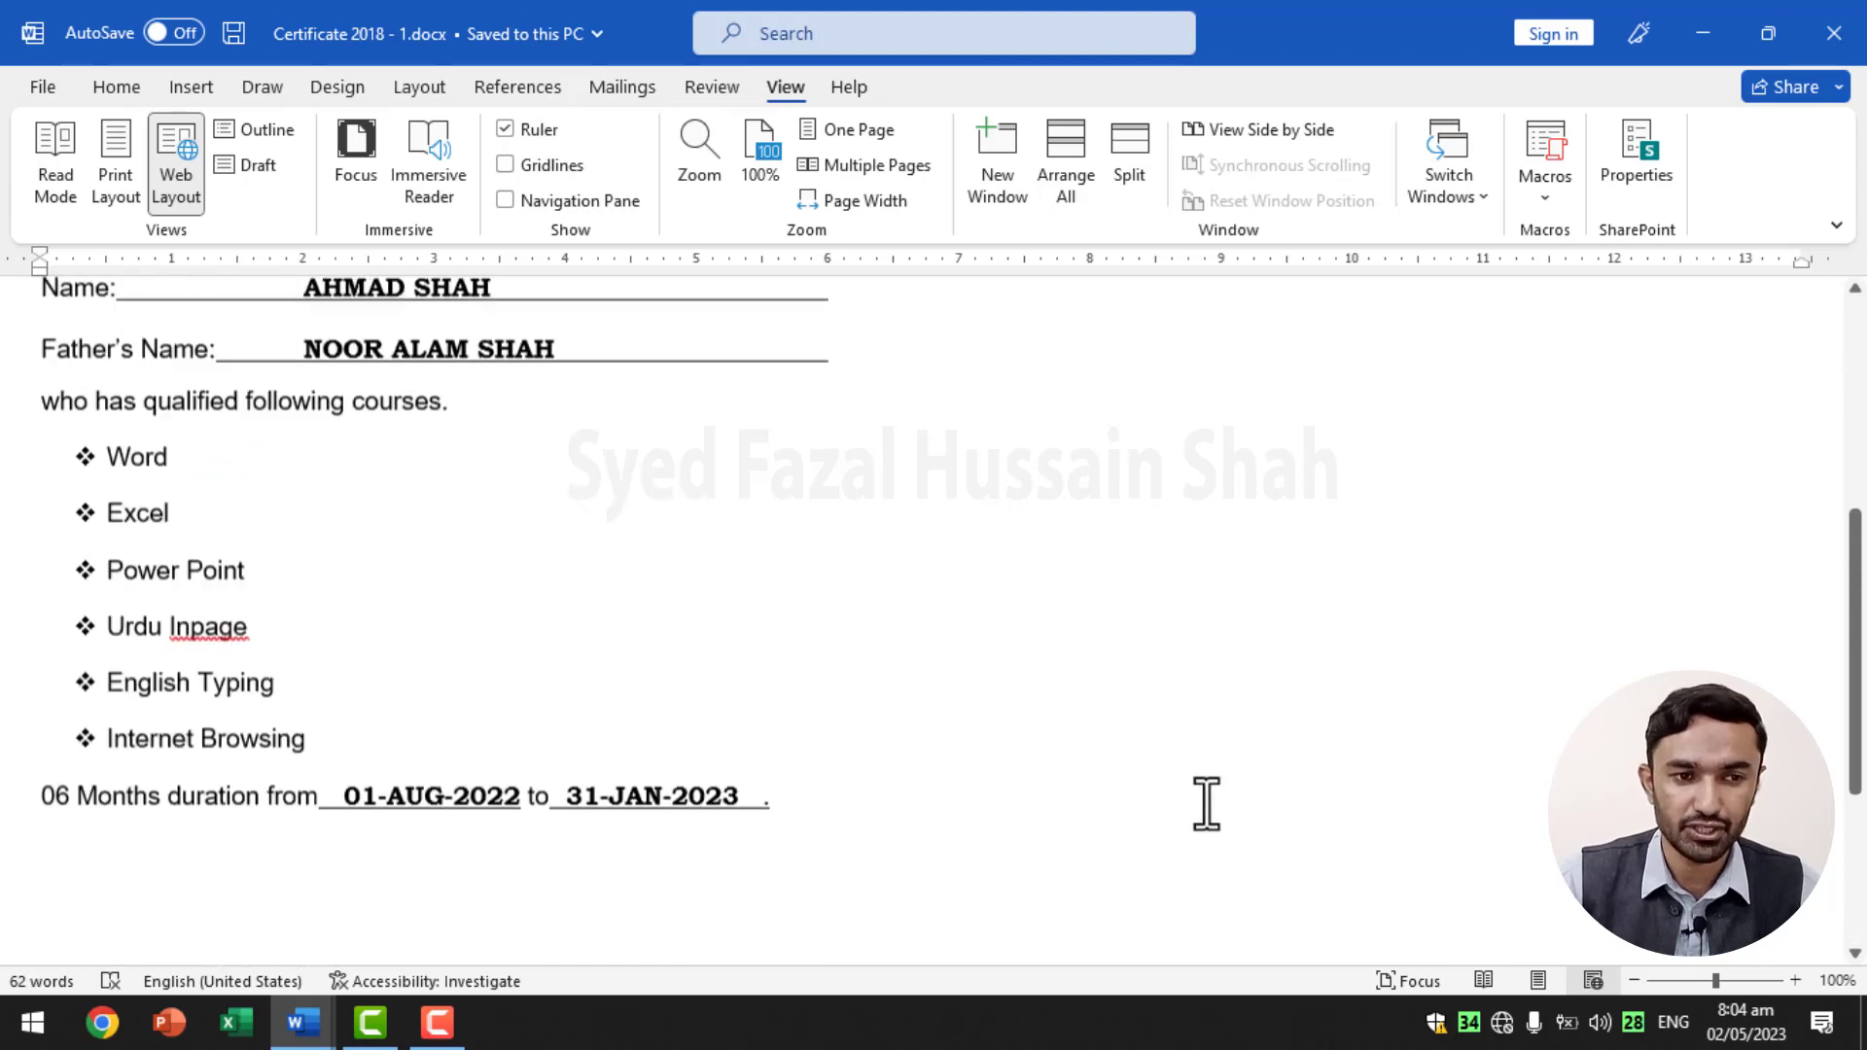
scroll(1205, 803, "up", 3)
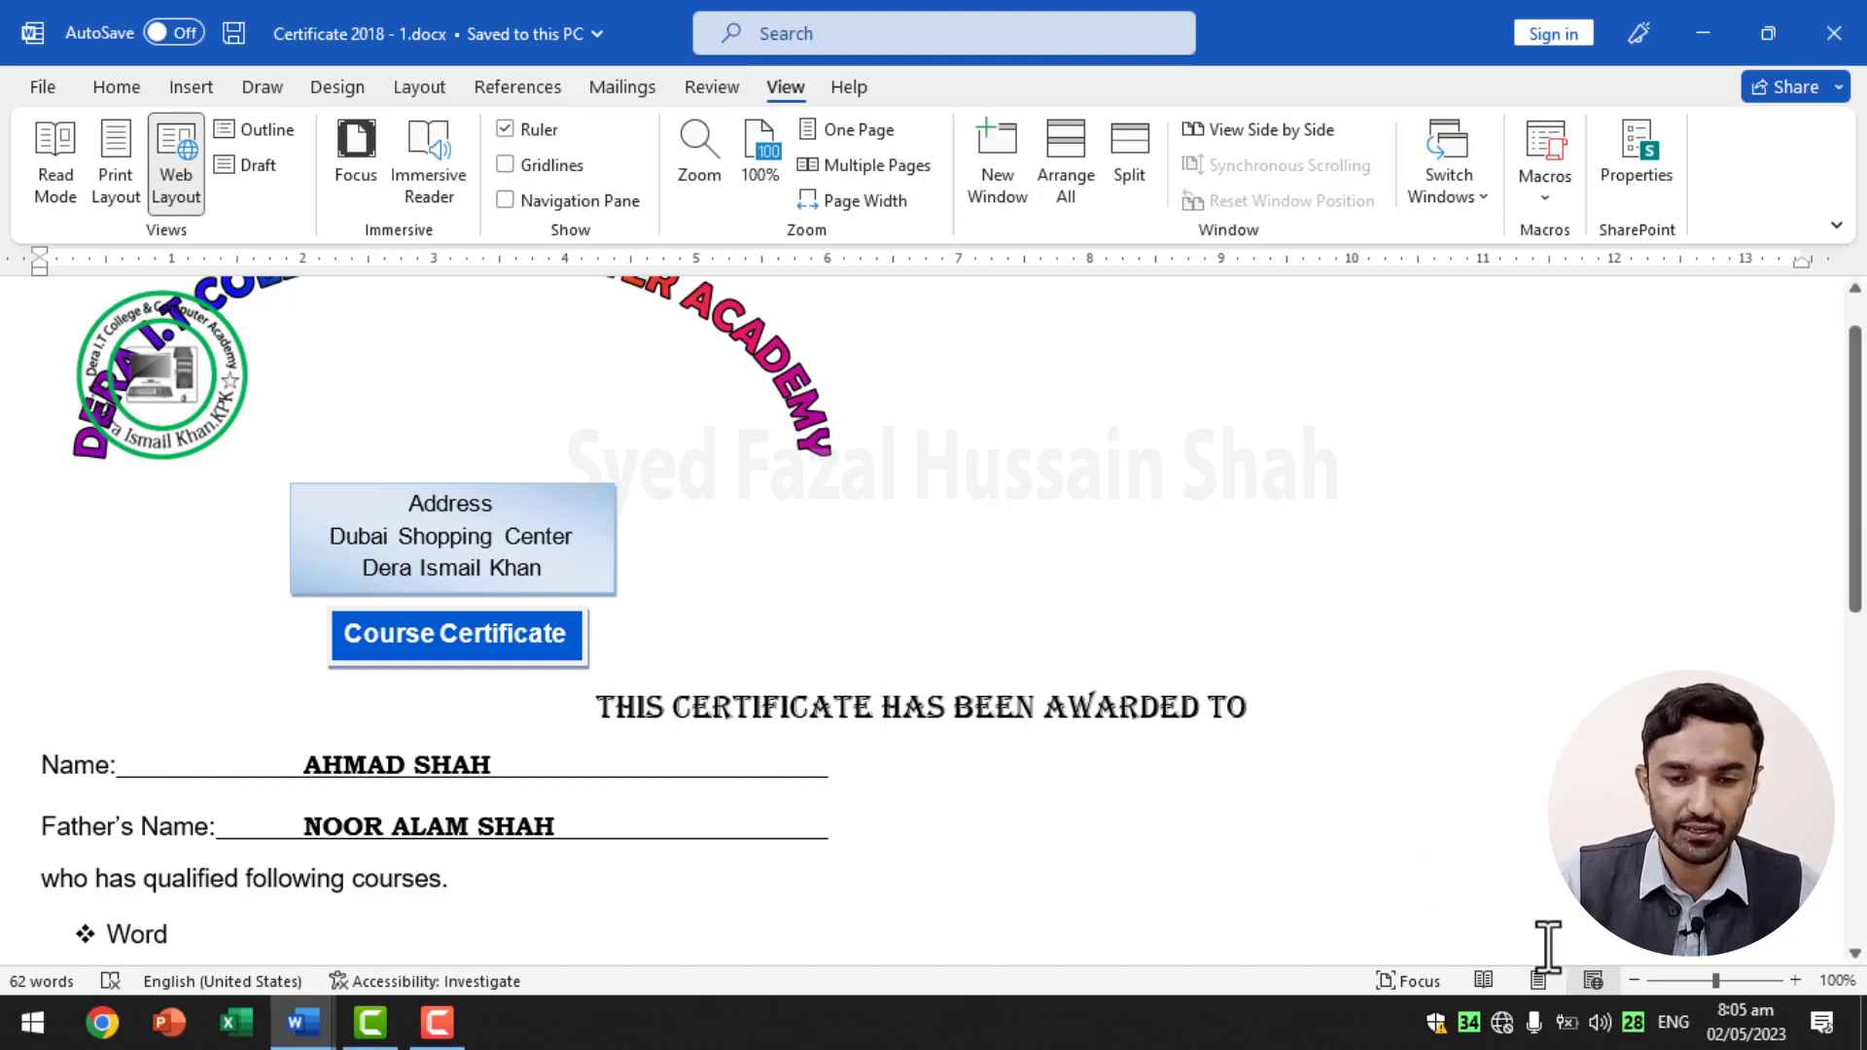
left_click(1538, 980)
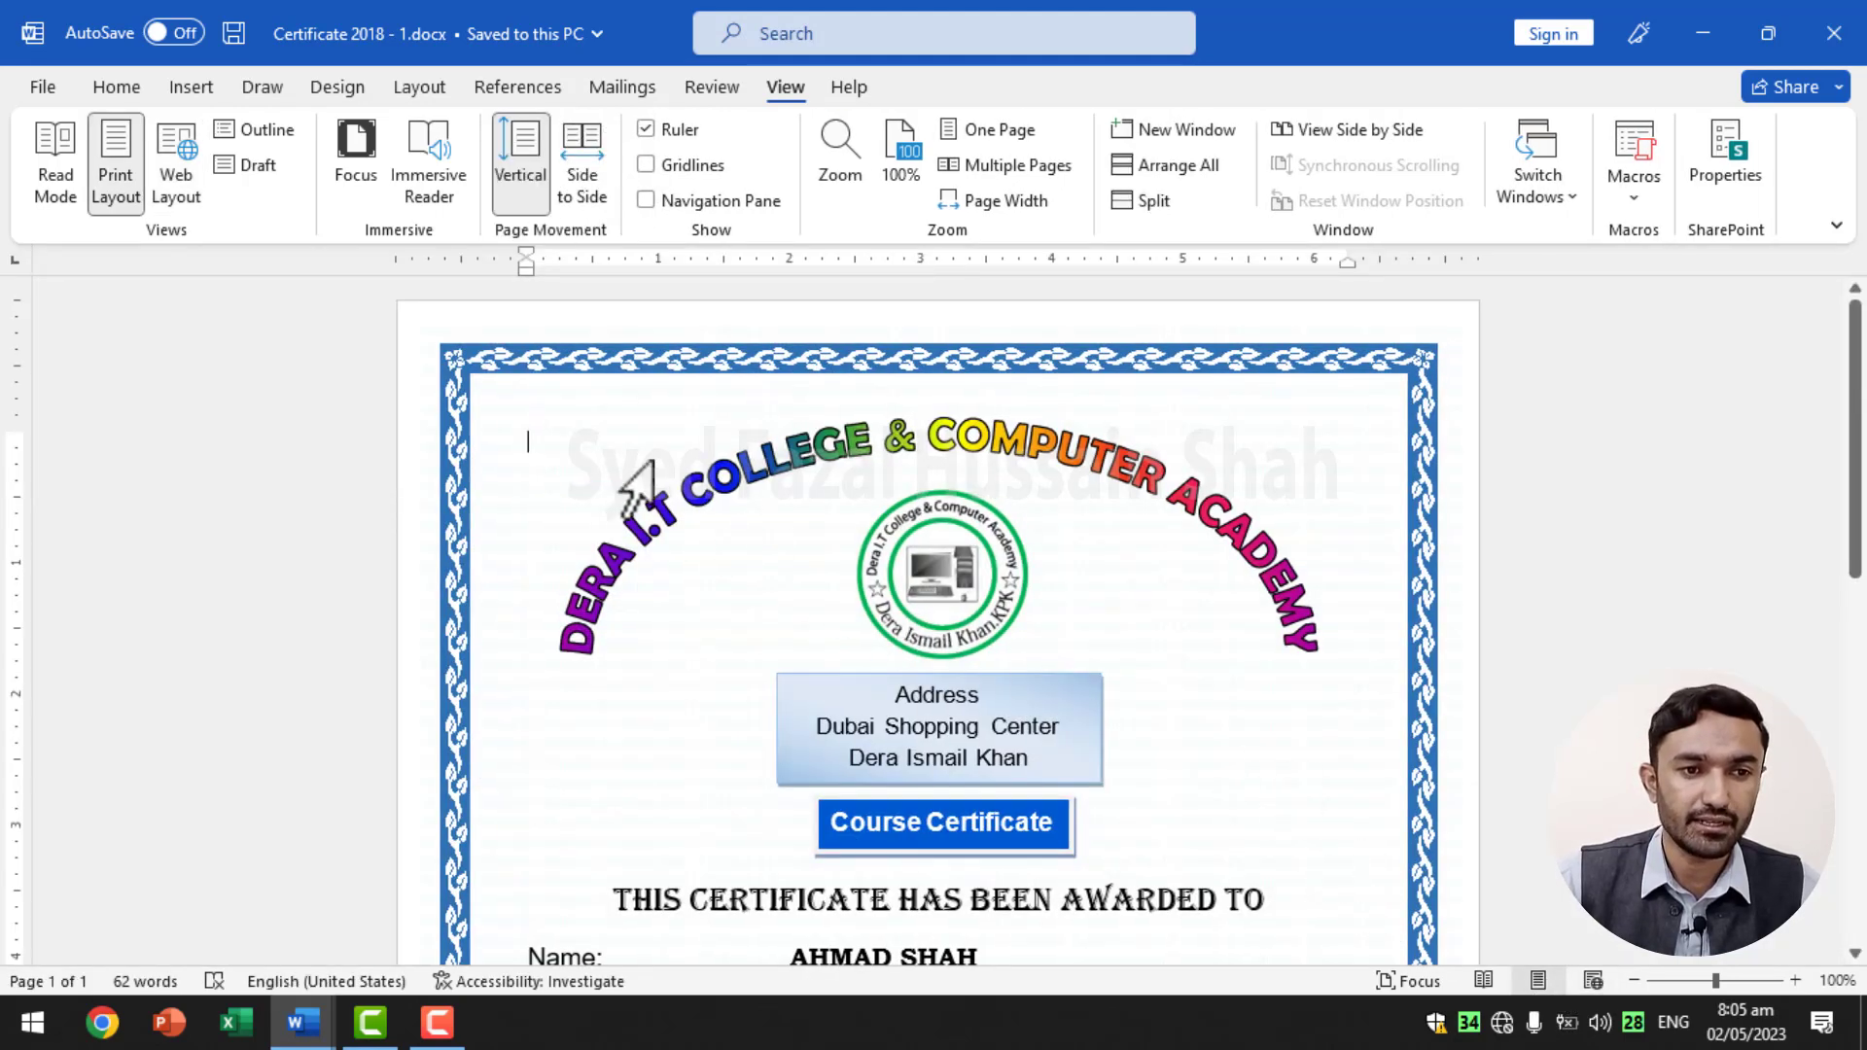
- View the whole certificate in Focus mode and close the certificate document
left_click(356, 156)
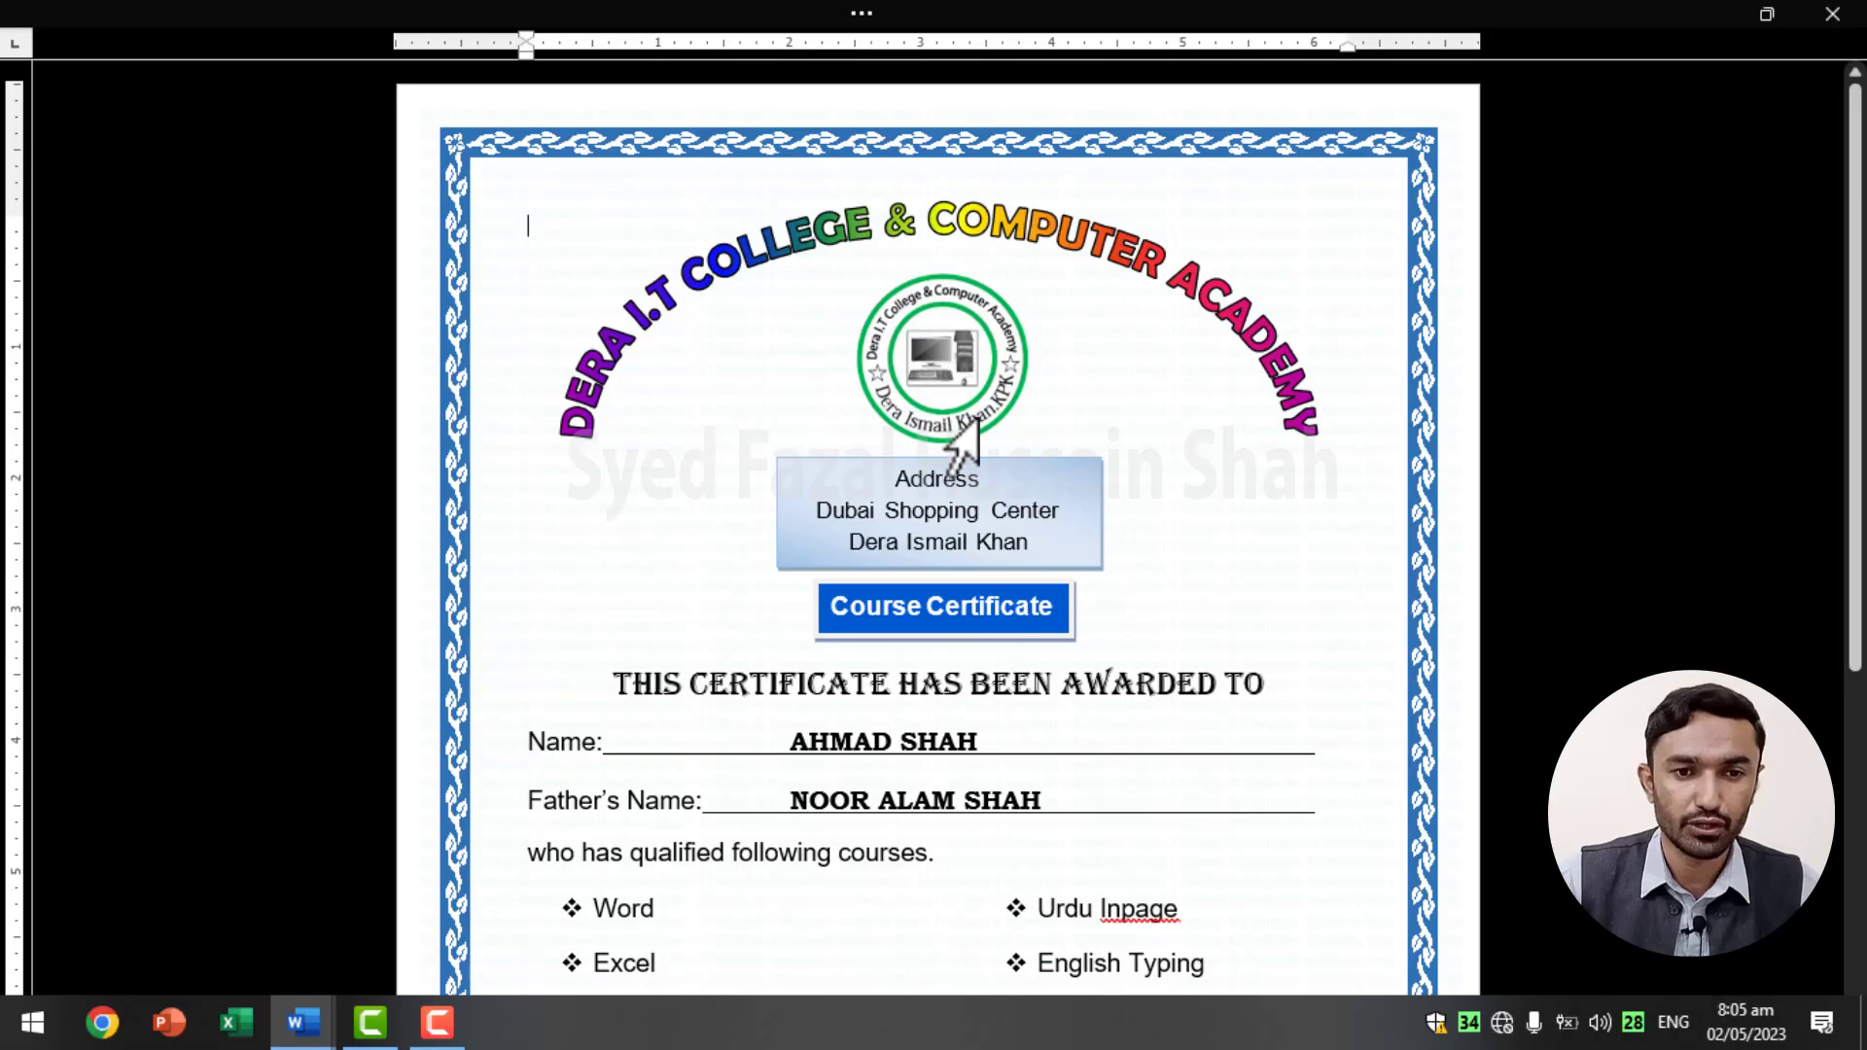
scroll(1254, 533, "down", 3)
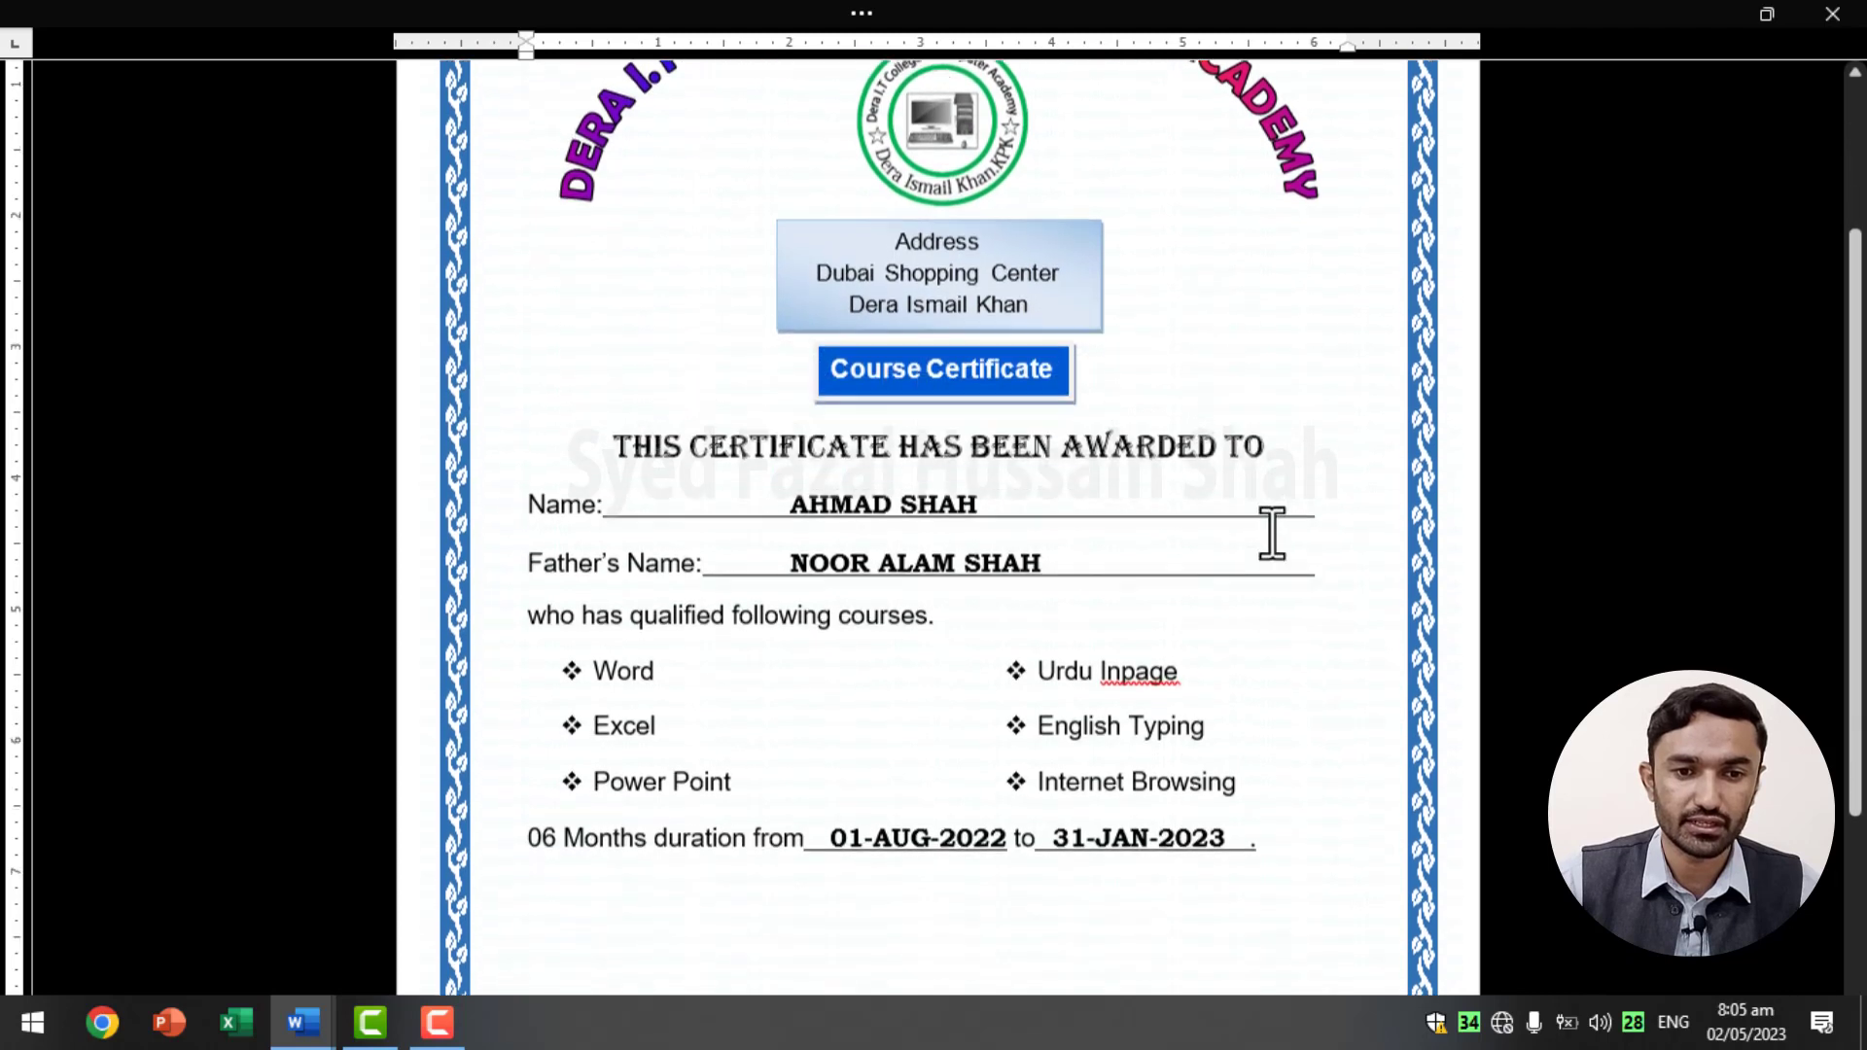
scroll(1271, 532, "down", 3)
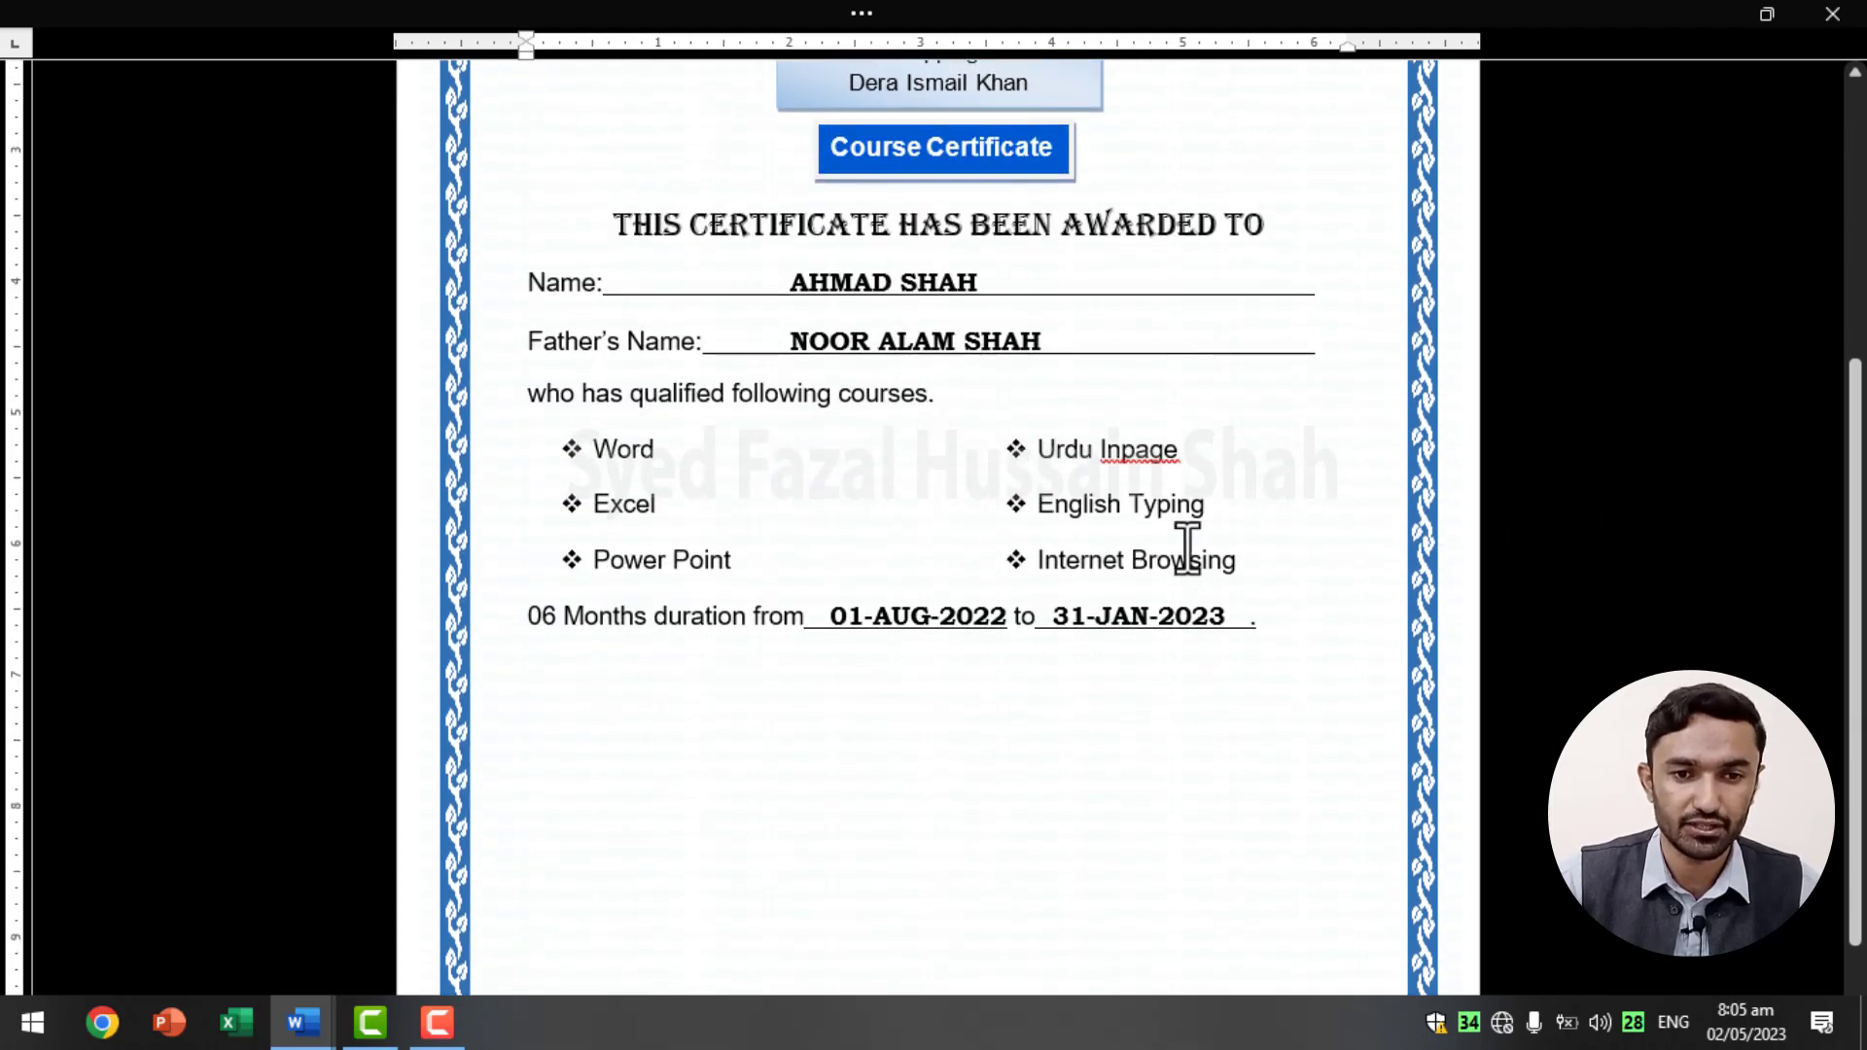
scroll(1080, 601, "down", 2)
scroll(1082, 601, "up", 8)
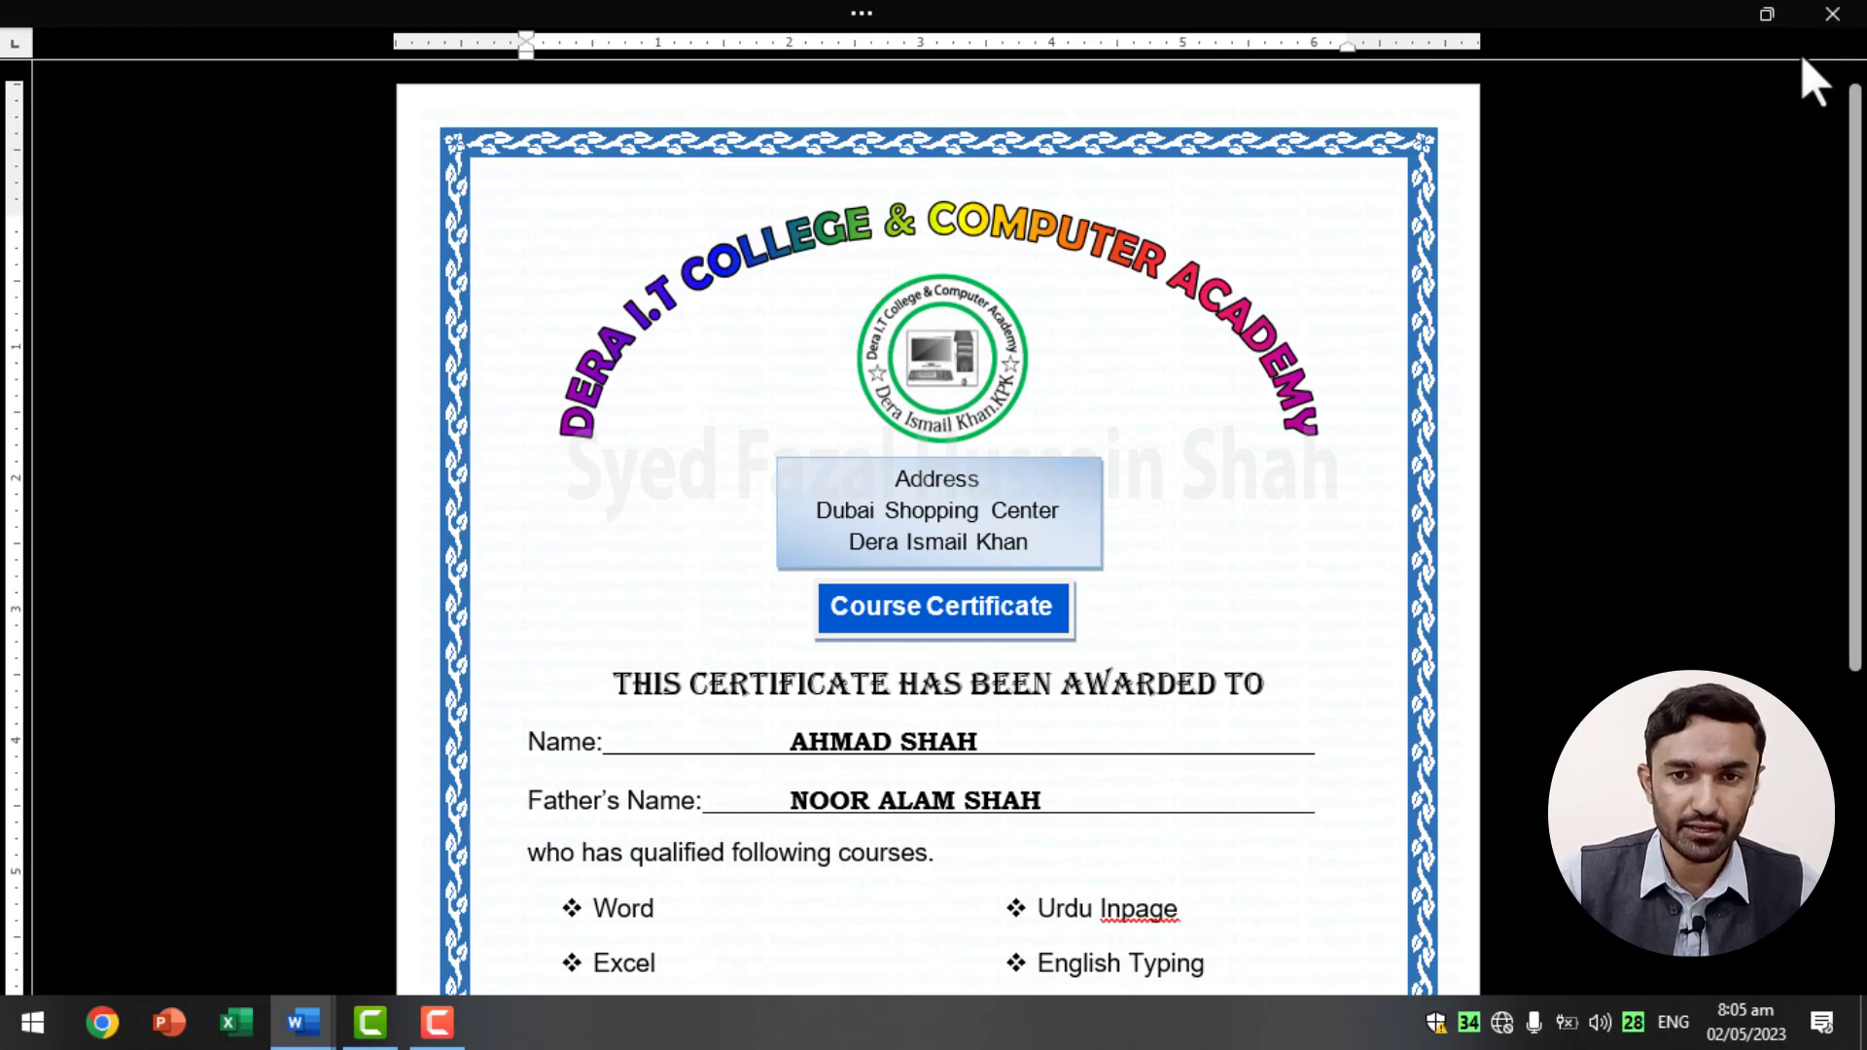
left_click(1832, 13)
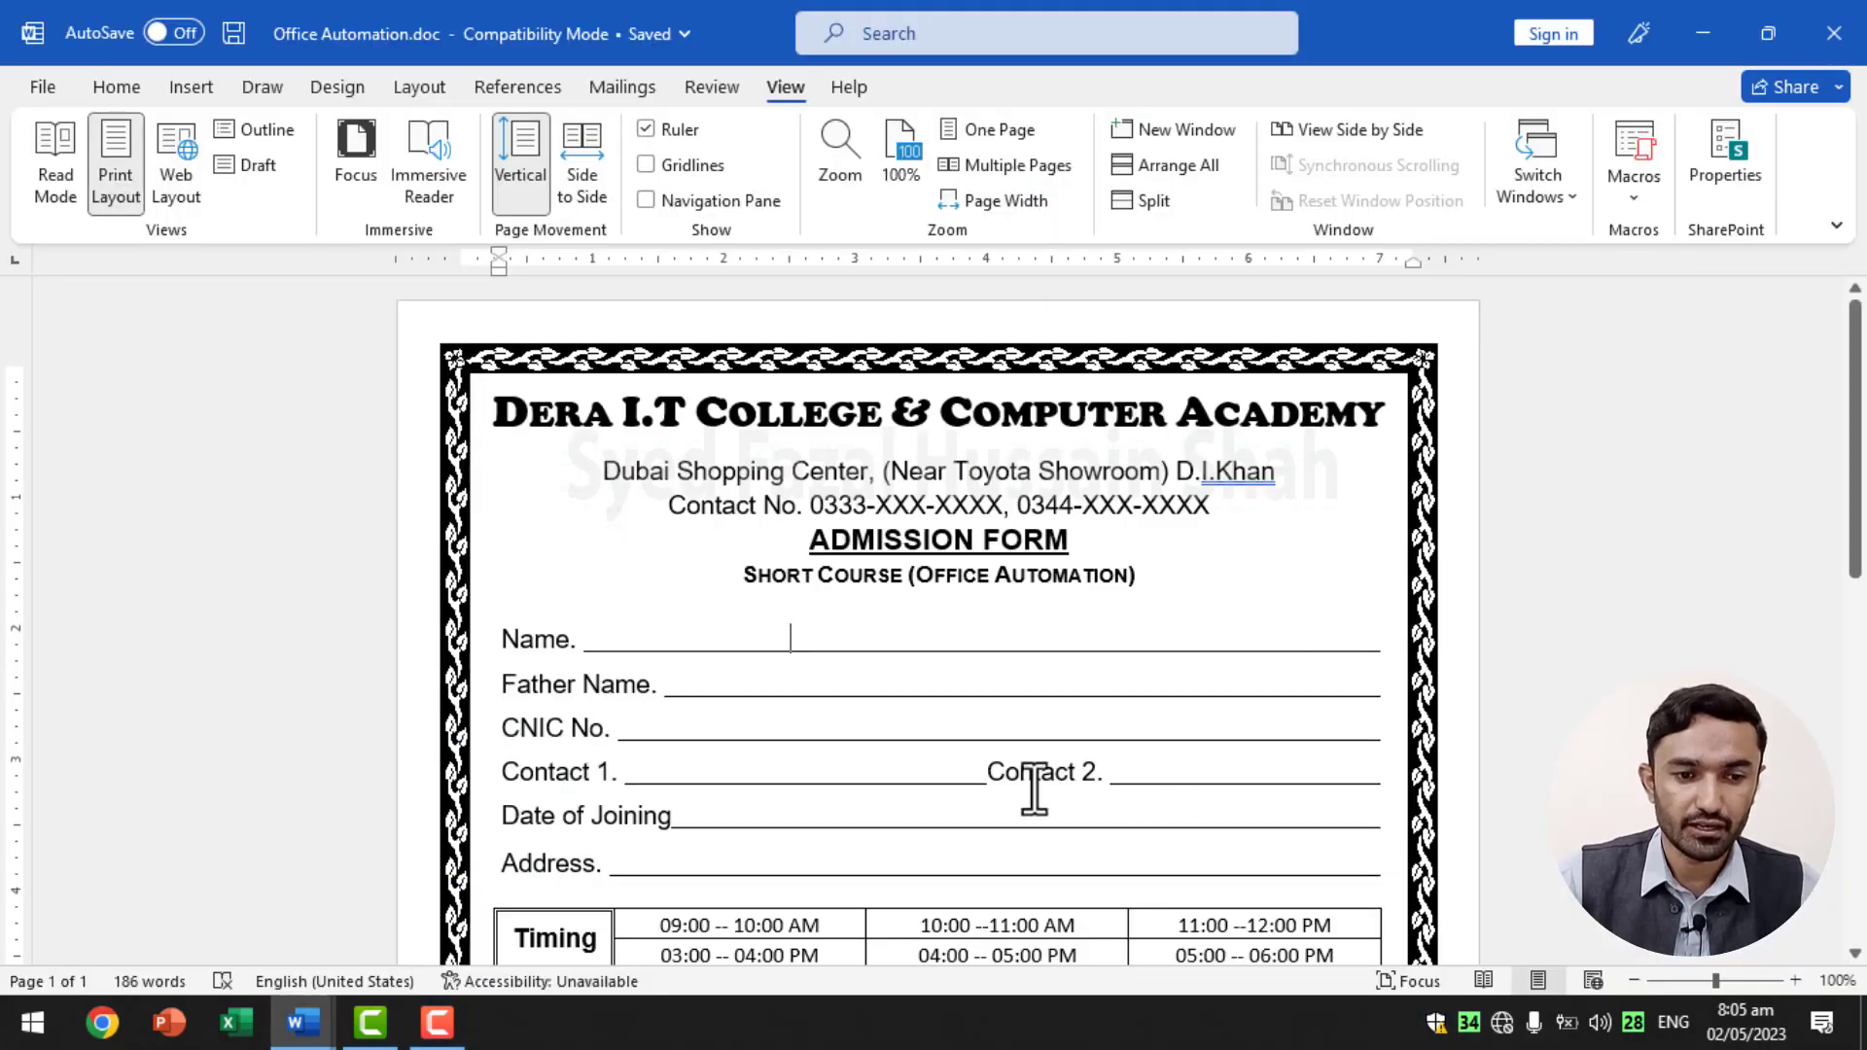
mouse_move(324, 1032)
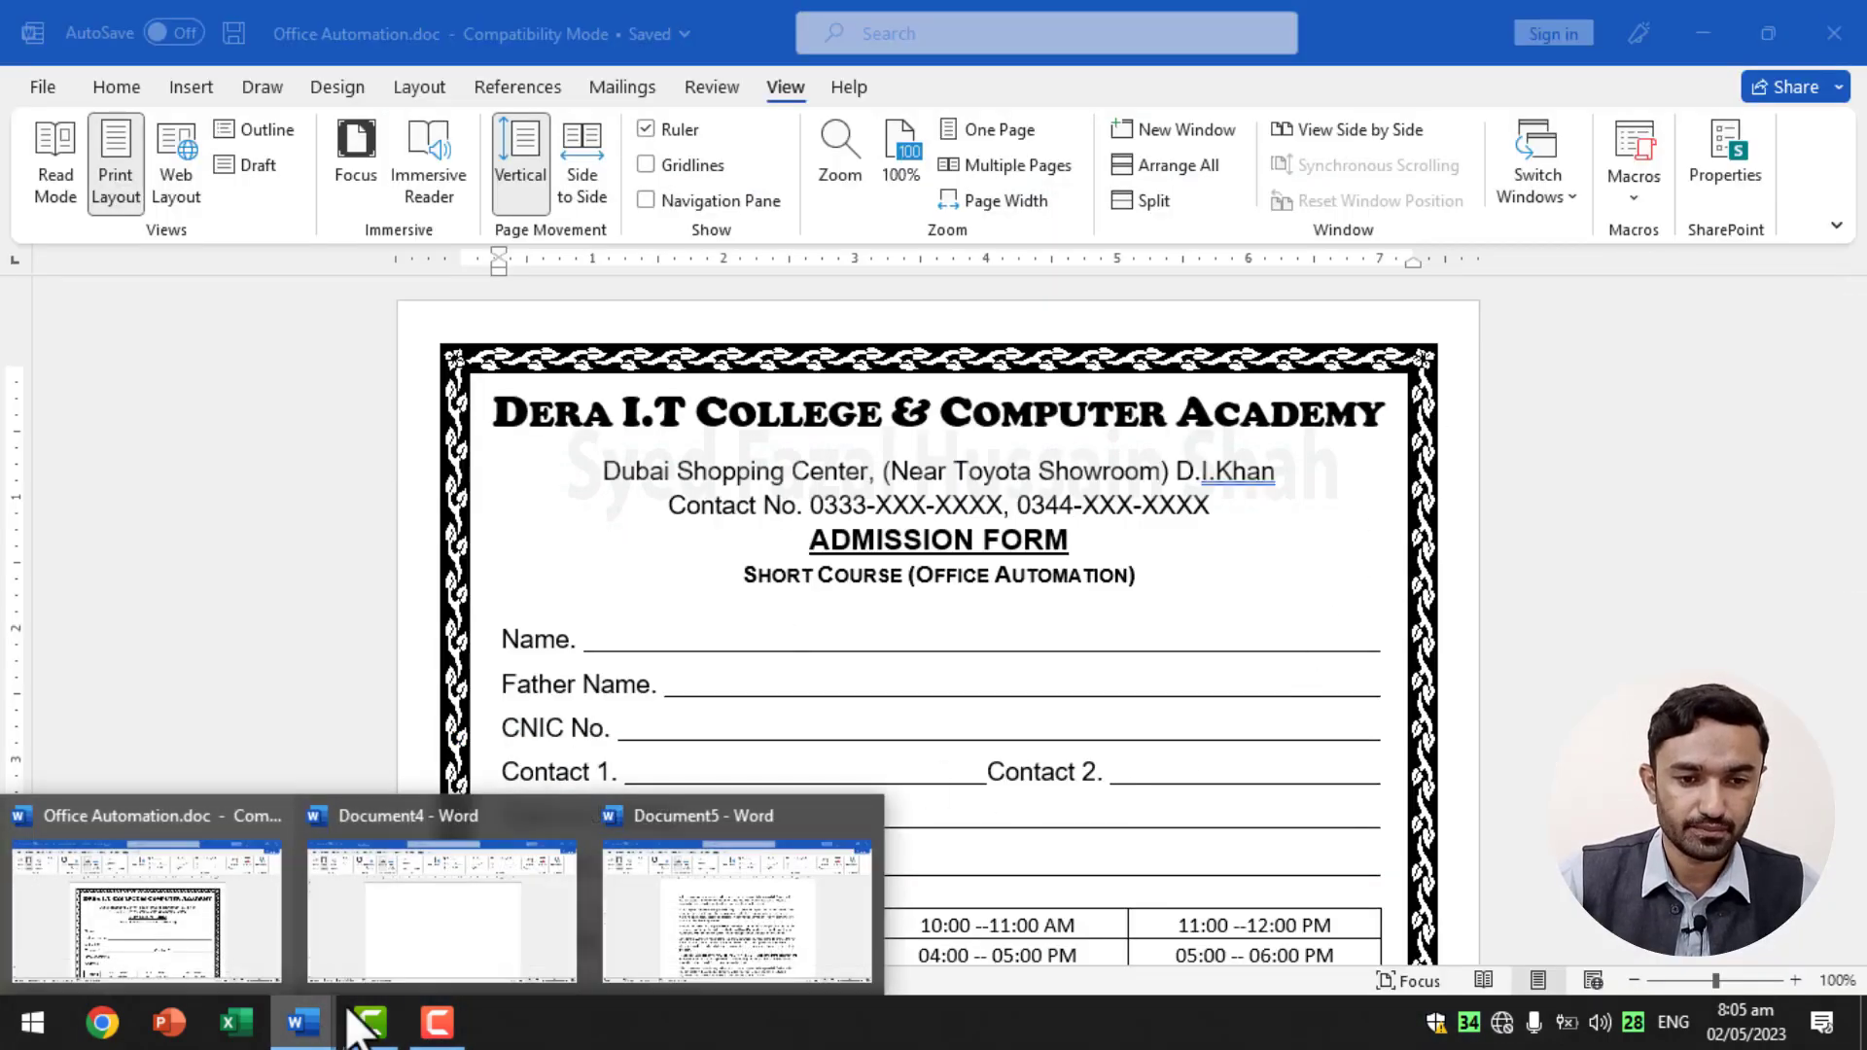
- Switch to Document5, look through its text in Focus mode, and return to Print Layout without closing the document
left_click(760, 936)
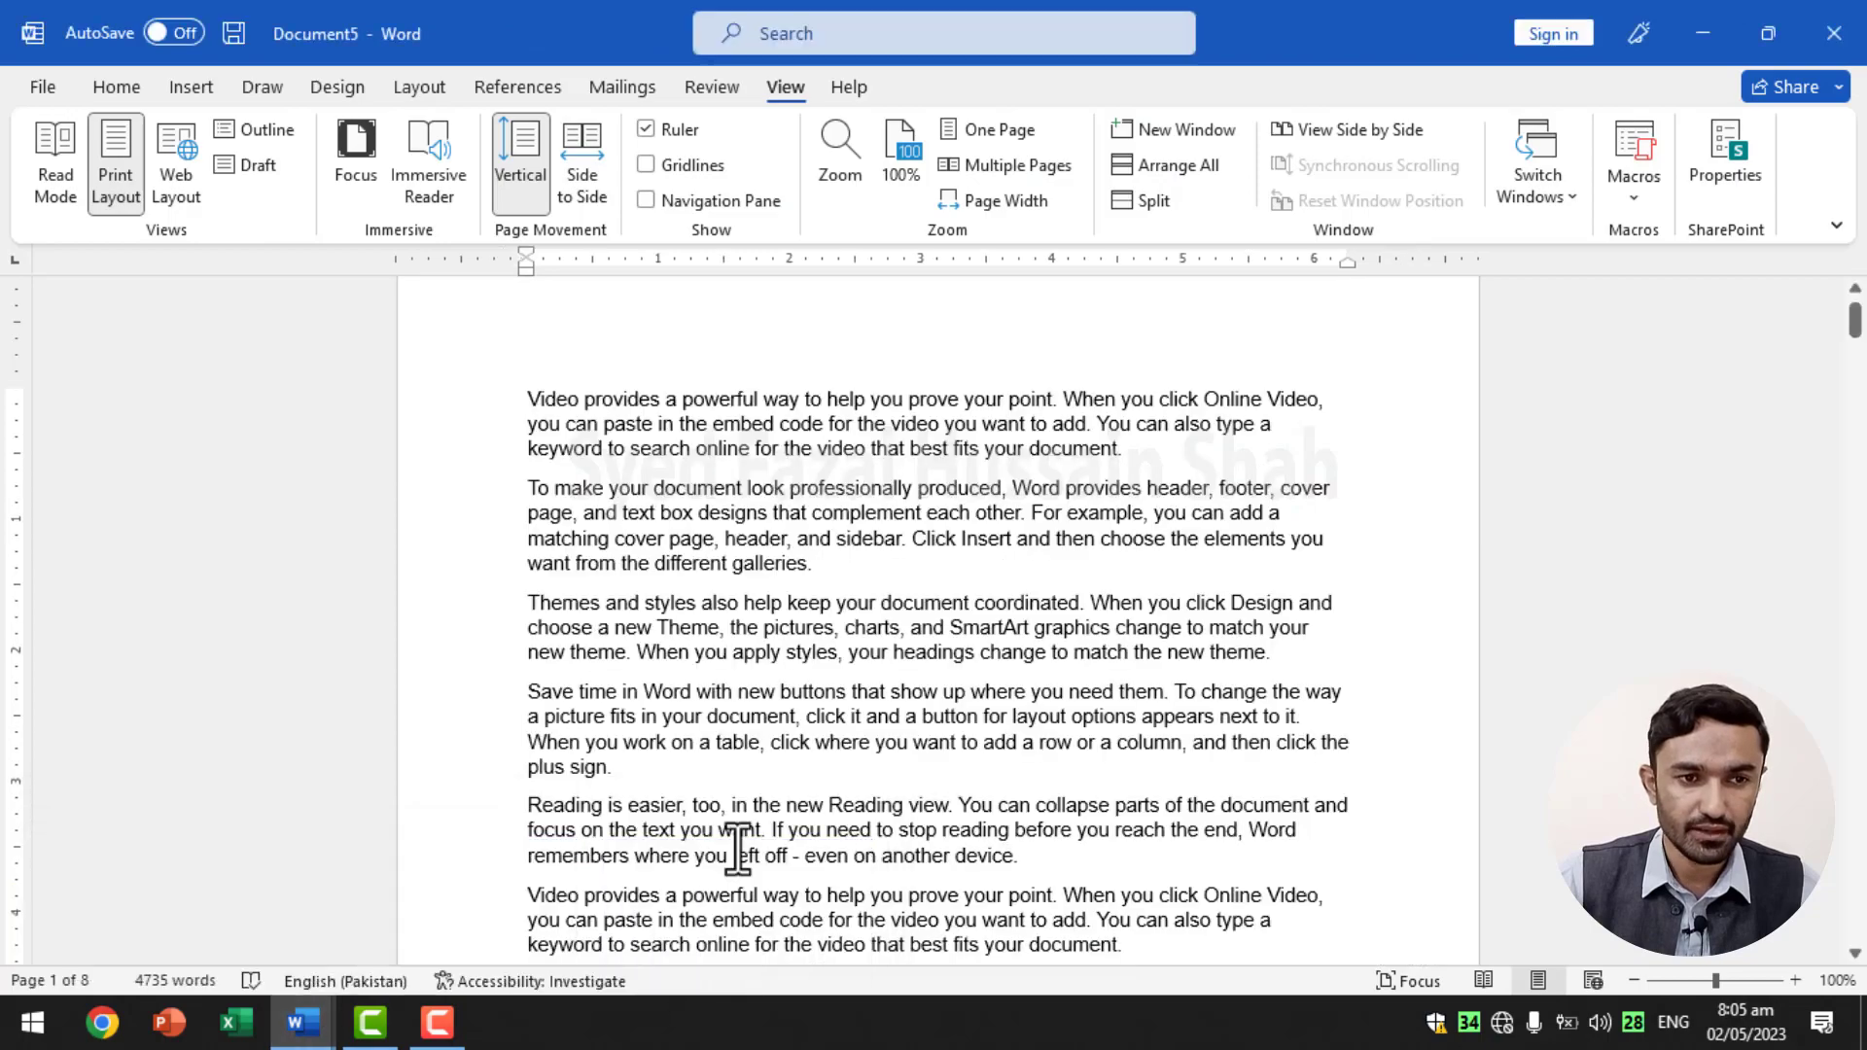
left_click(352, 158)
scroll(992, 487, "down", 3)
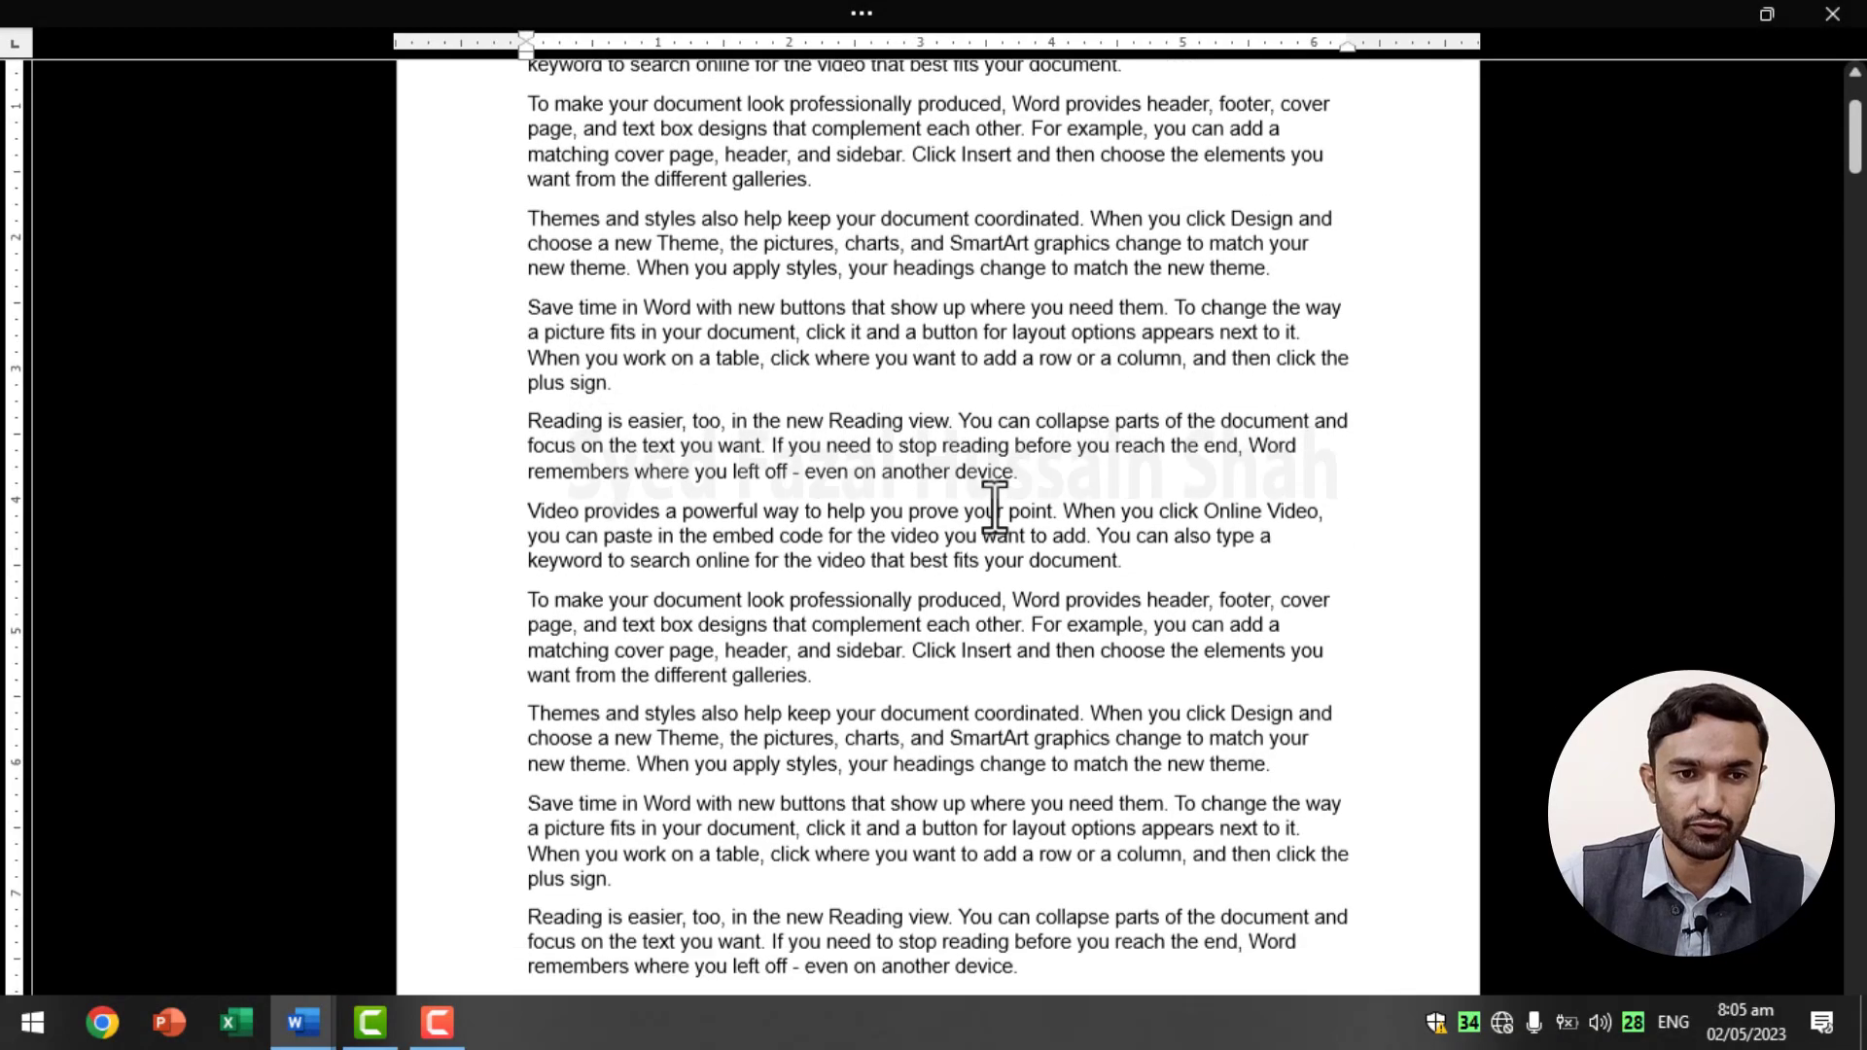
scroll(993, 505, "down", 3)
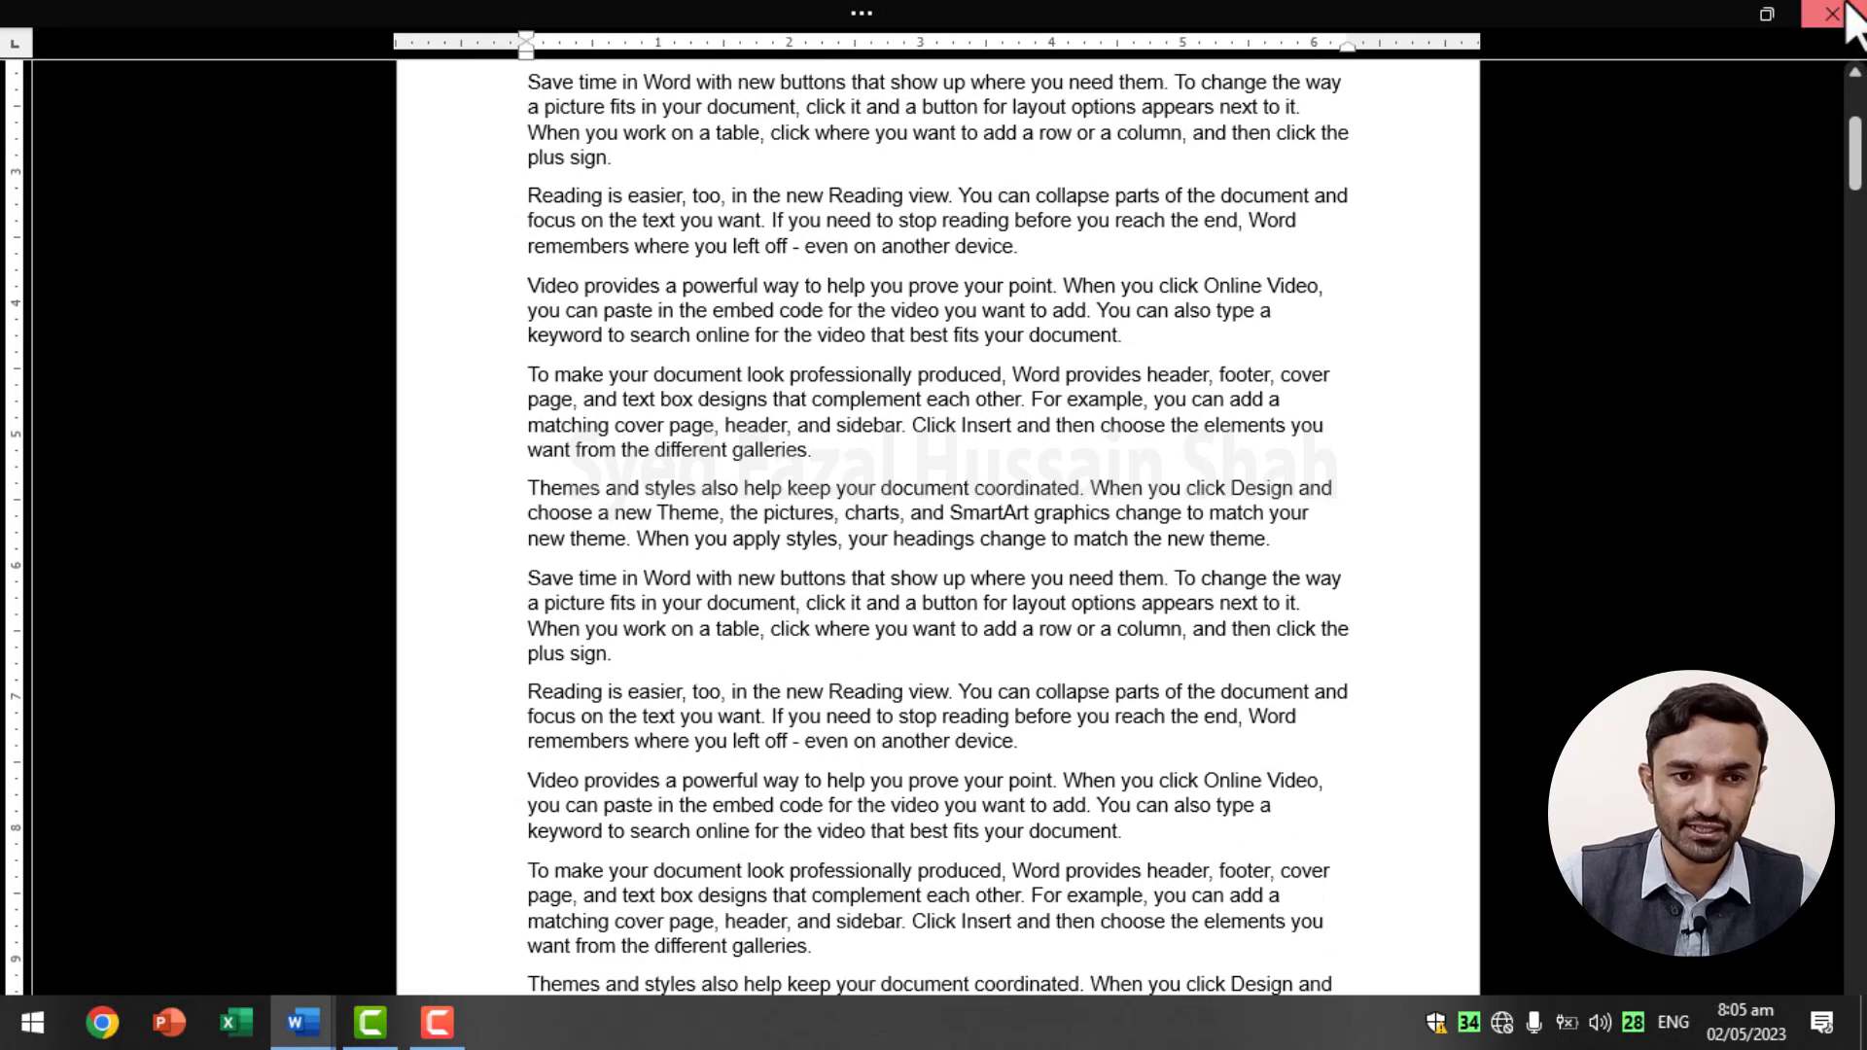
left_click(1845, 6)
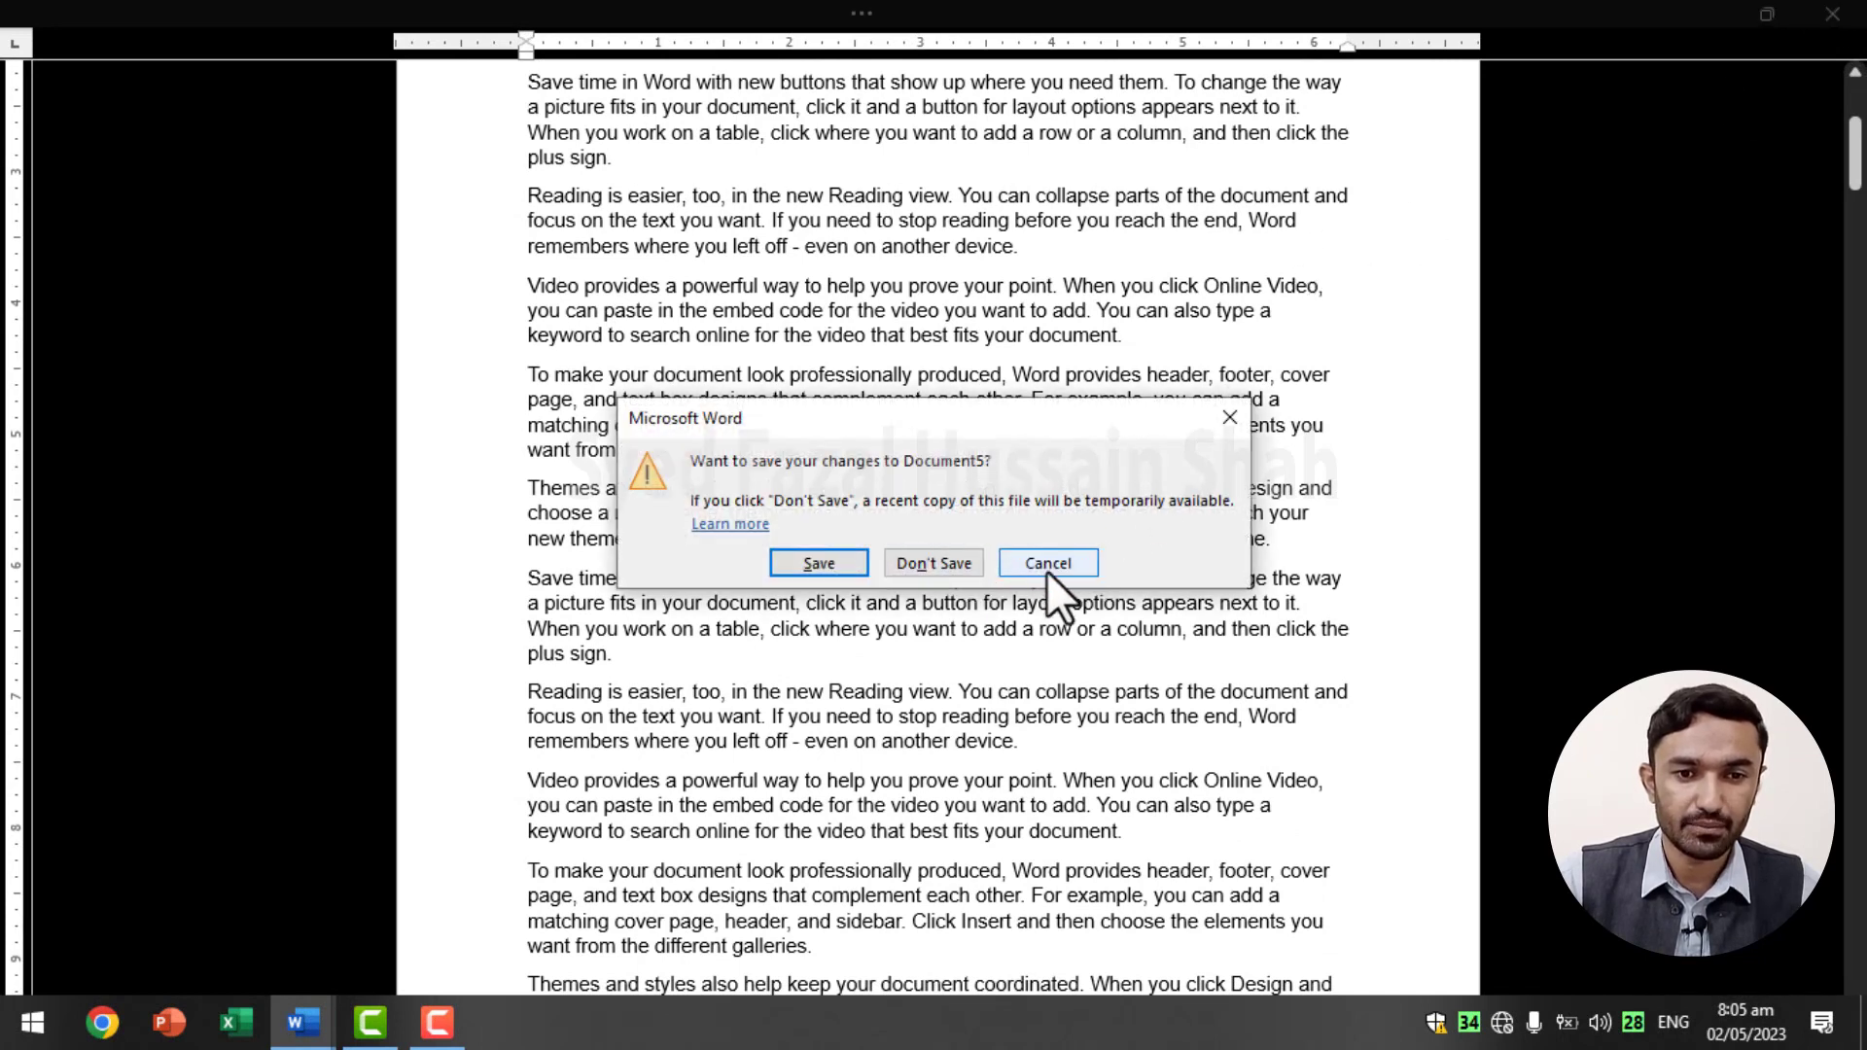
left_click(1077, 563)
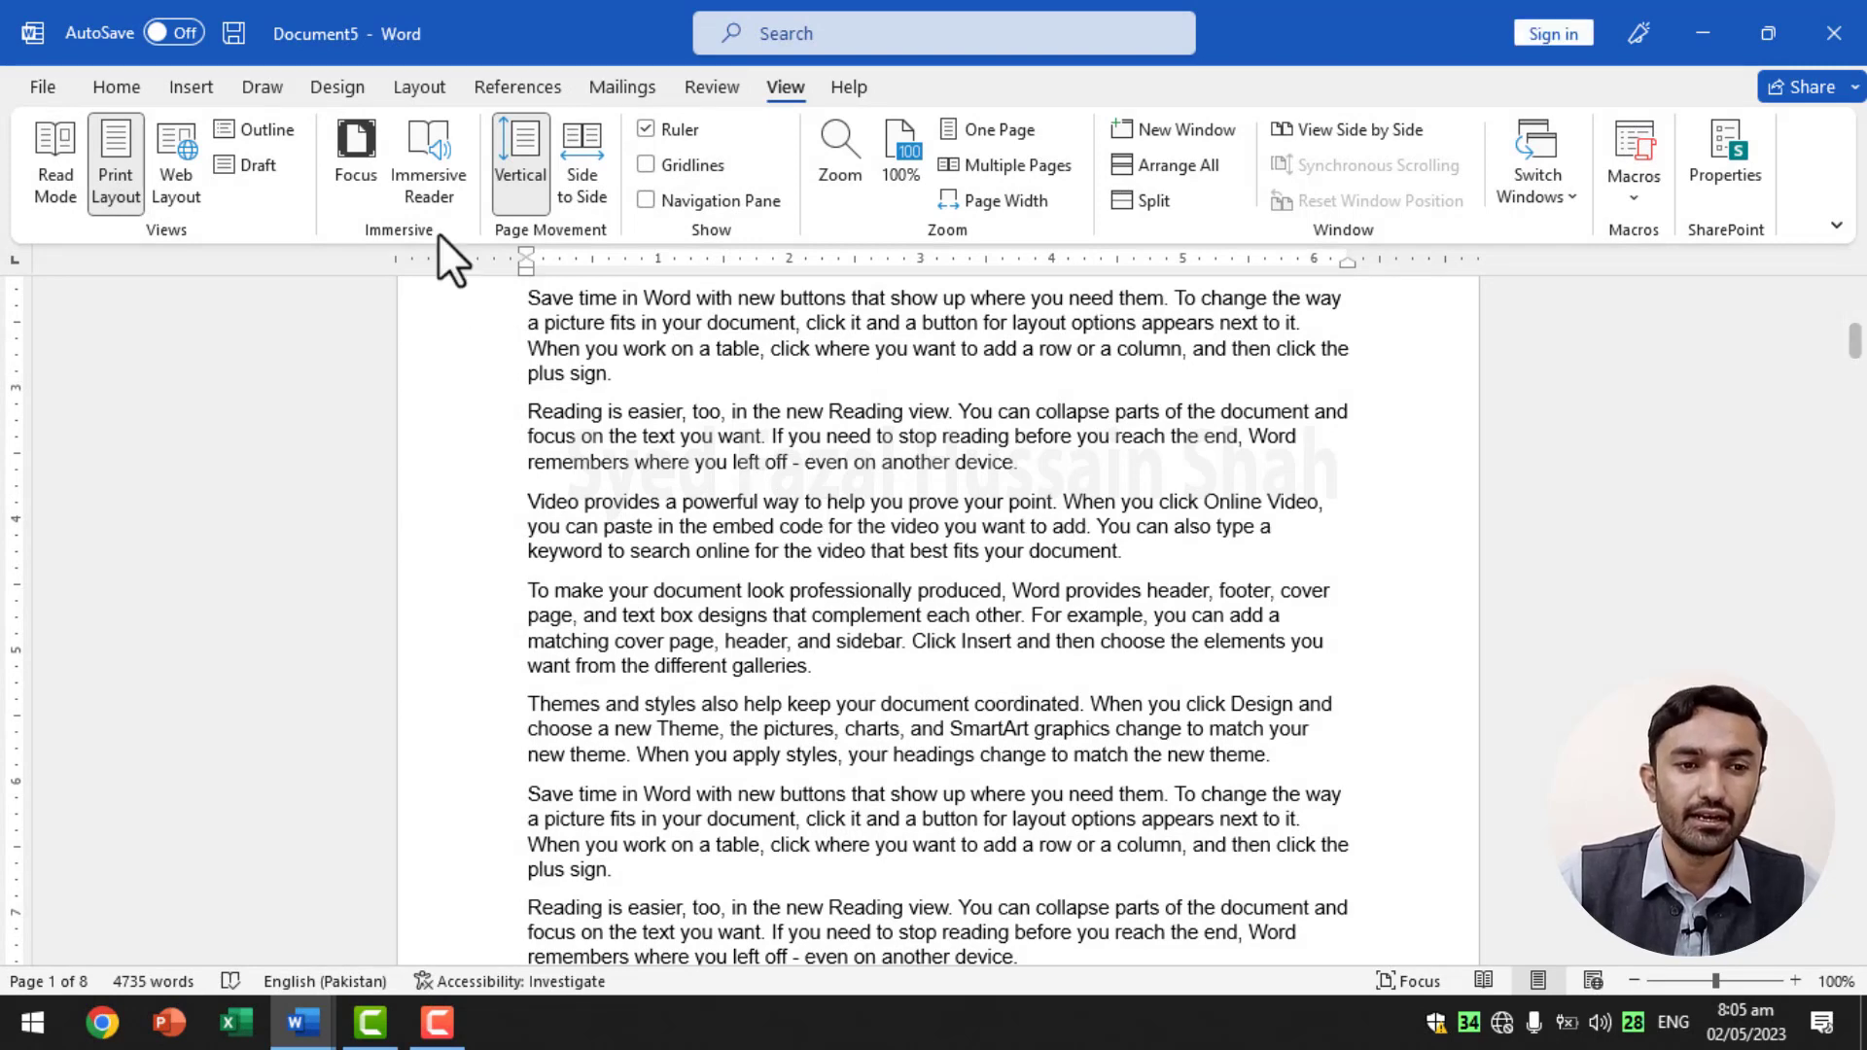
- Look over Document5's text in Immersive Reader
left_click(427, 155)
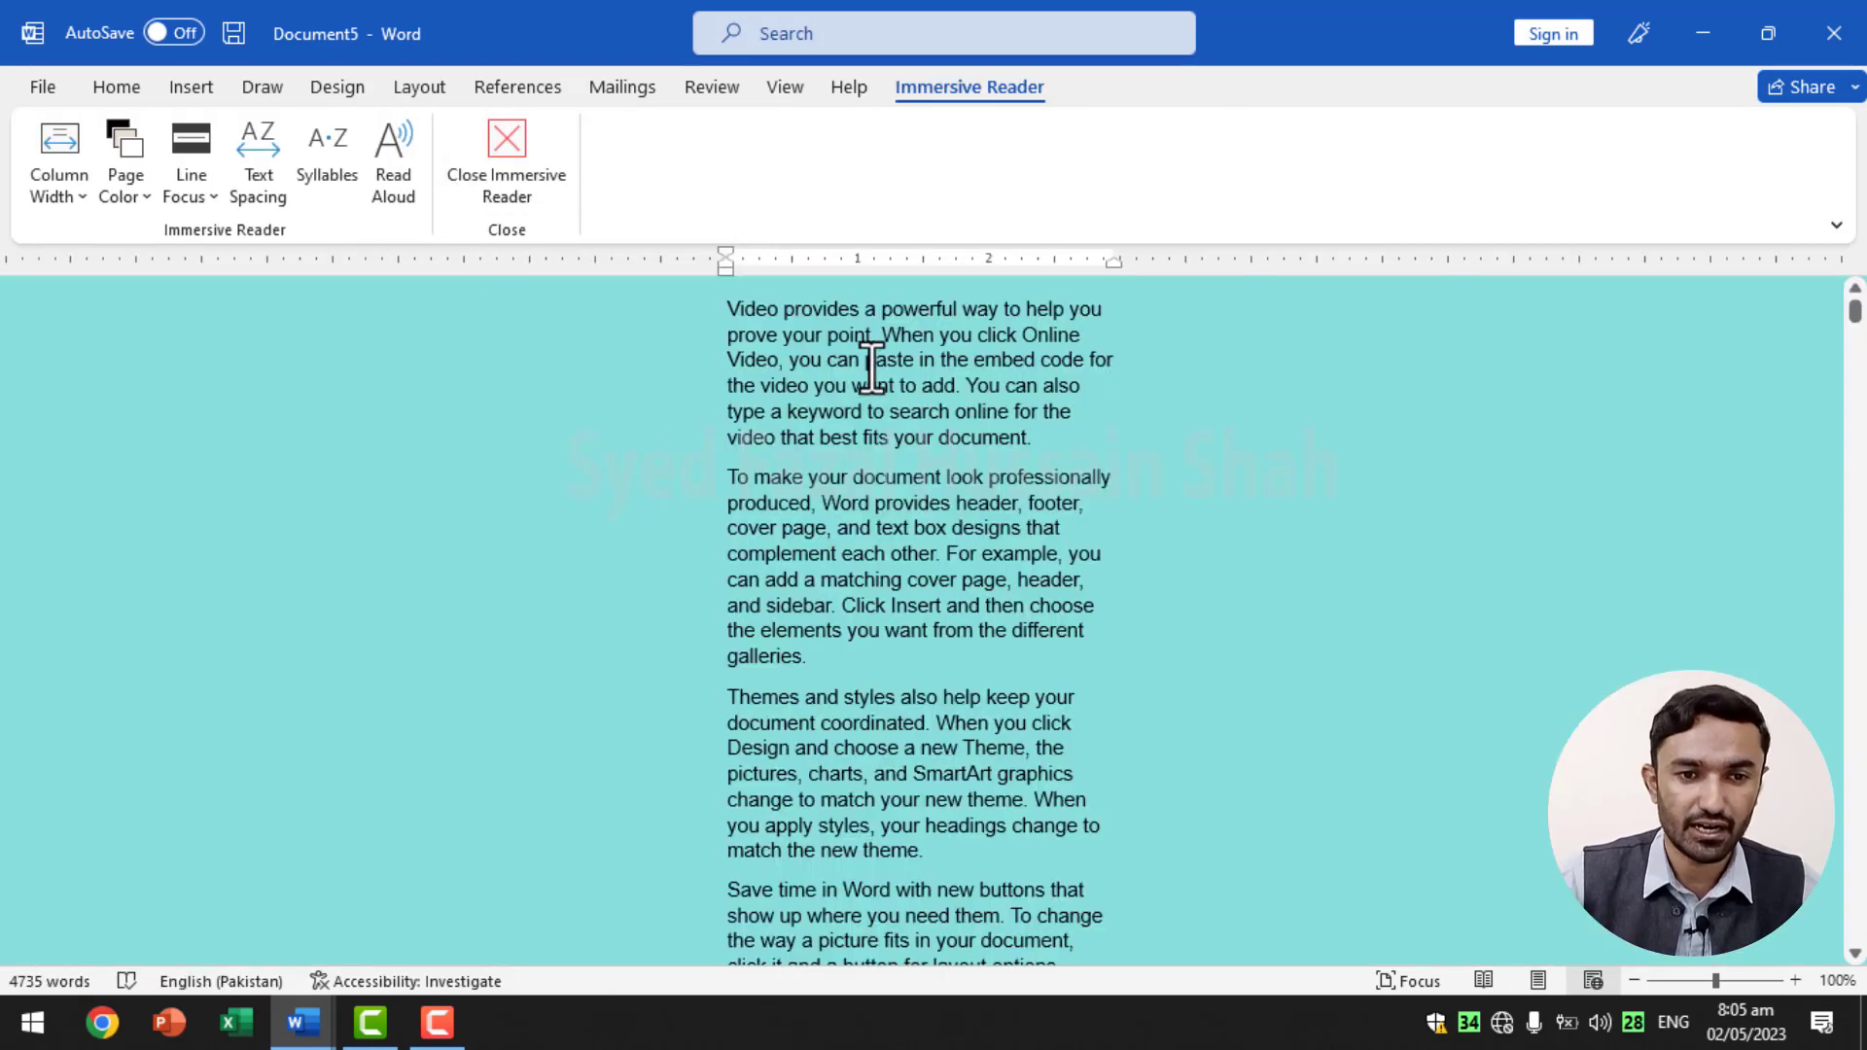
scroll(913, 605, "down", 3)
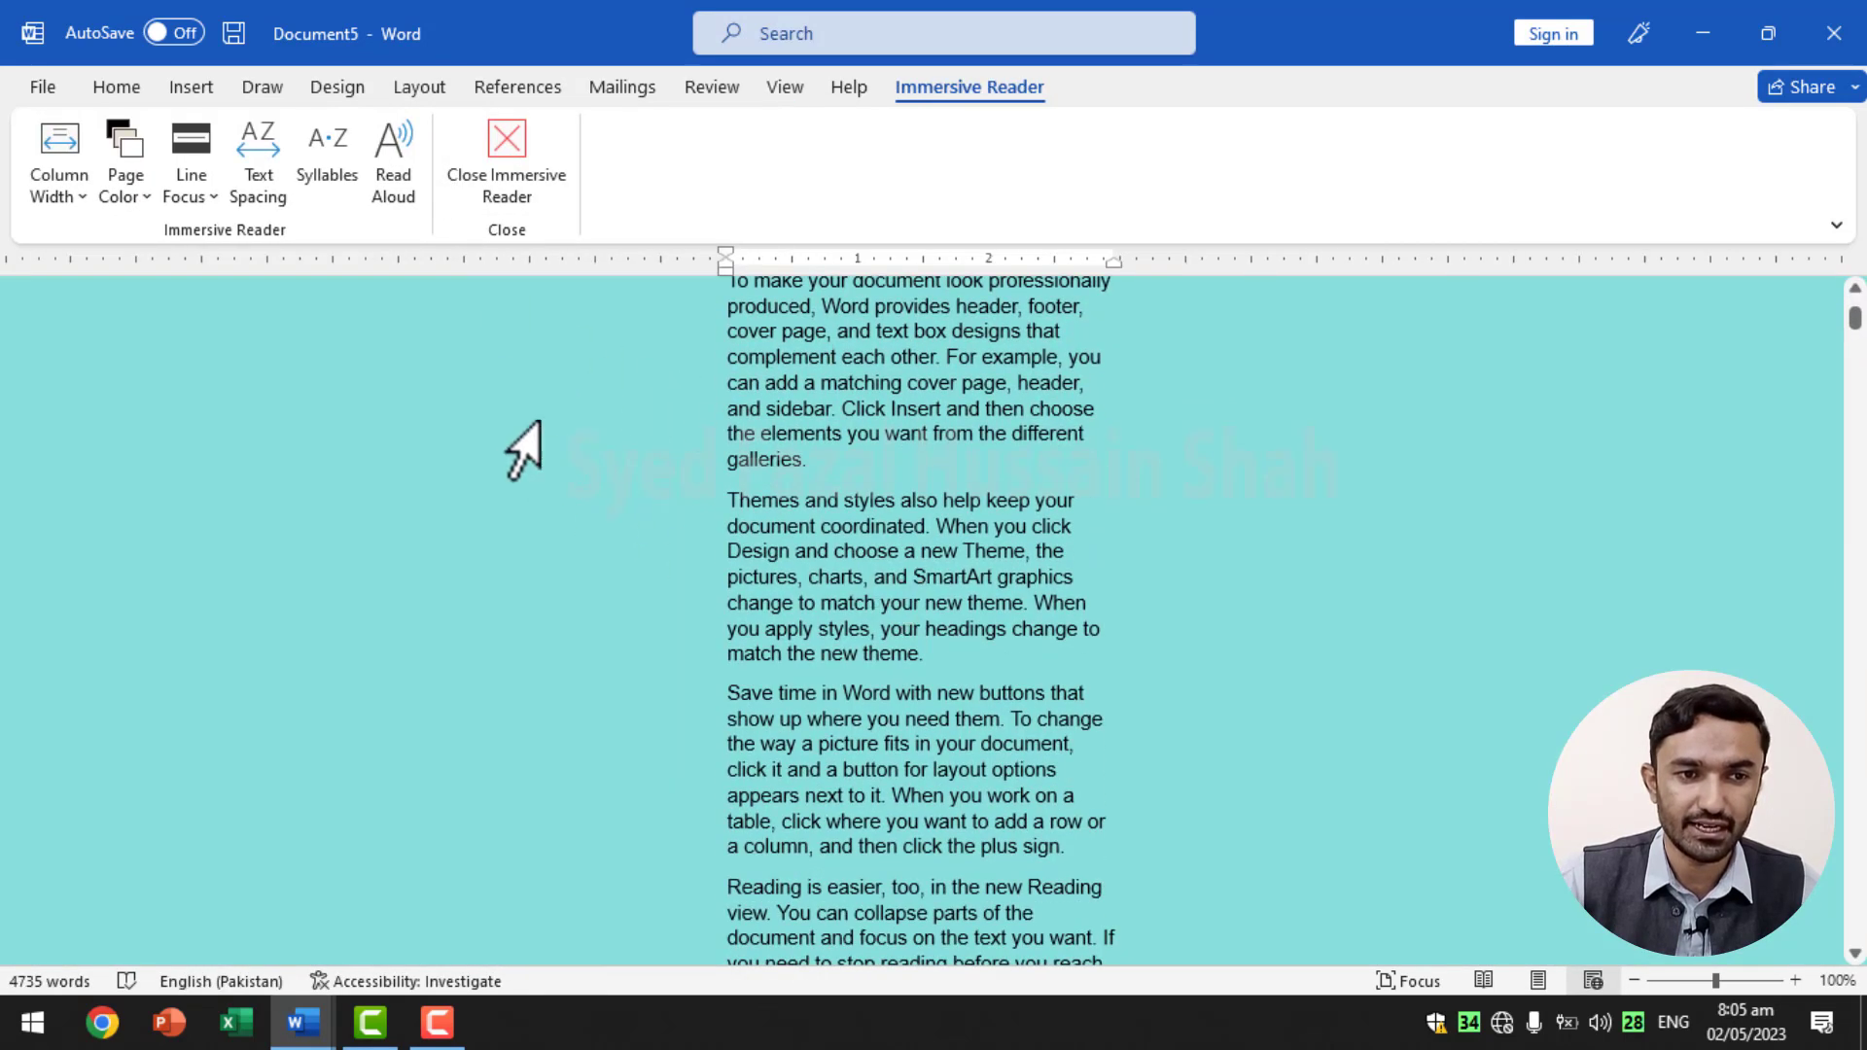
scroll(583, 408, "up", 3)
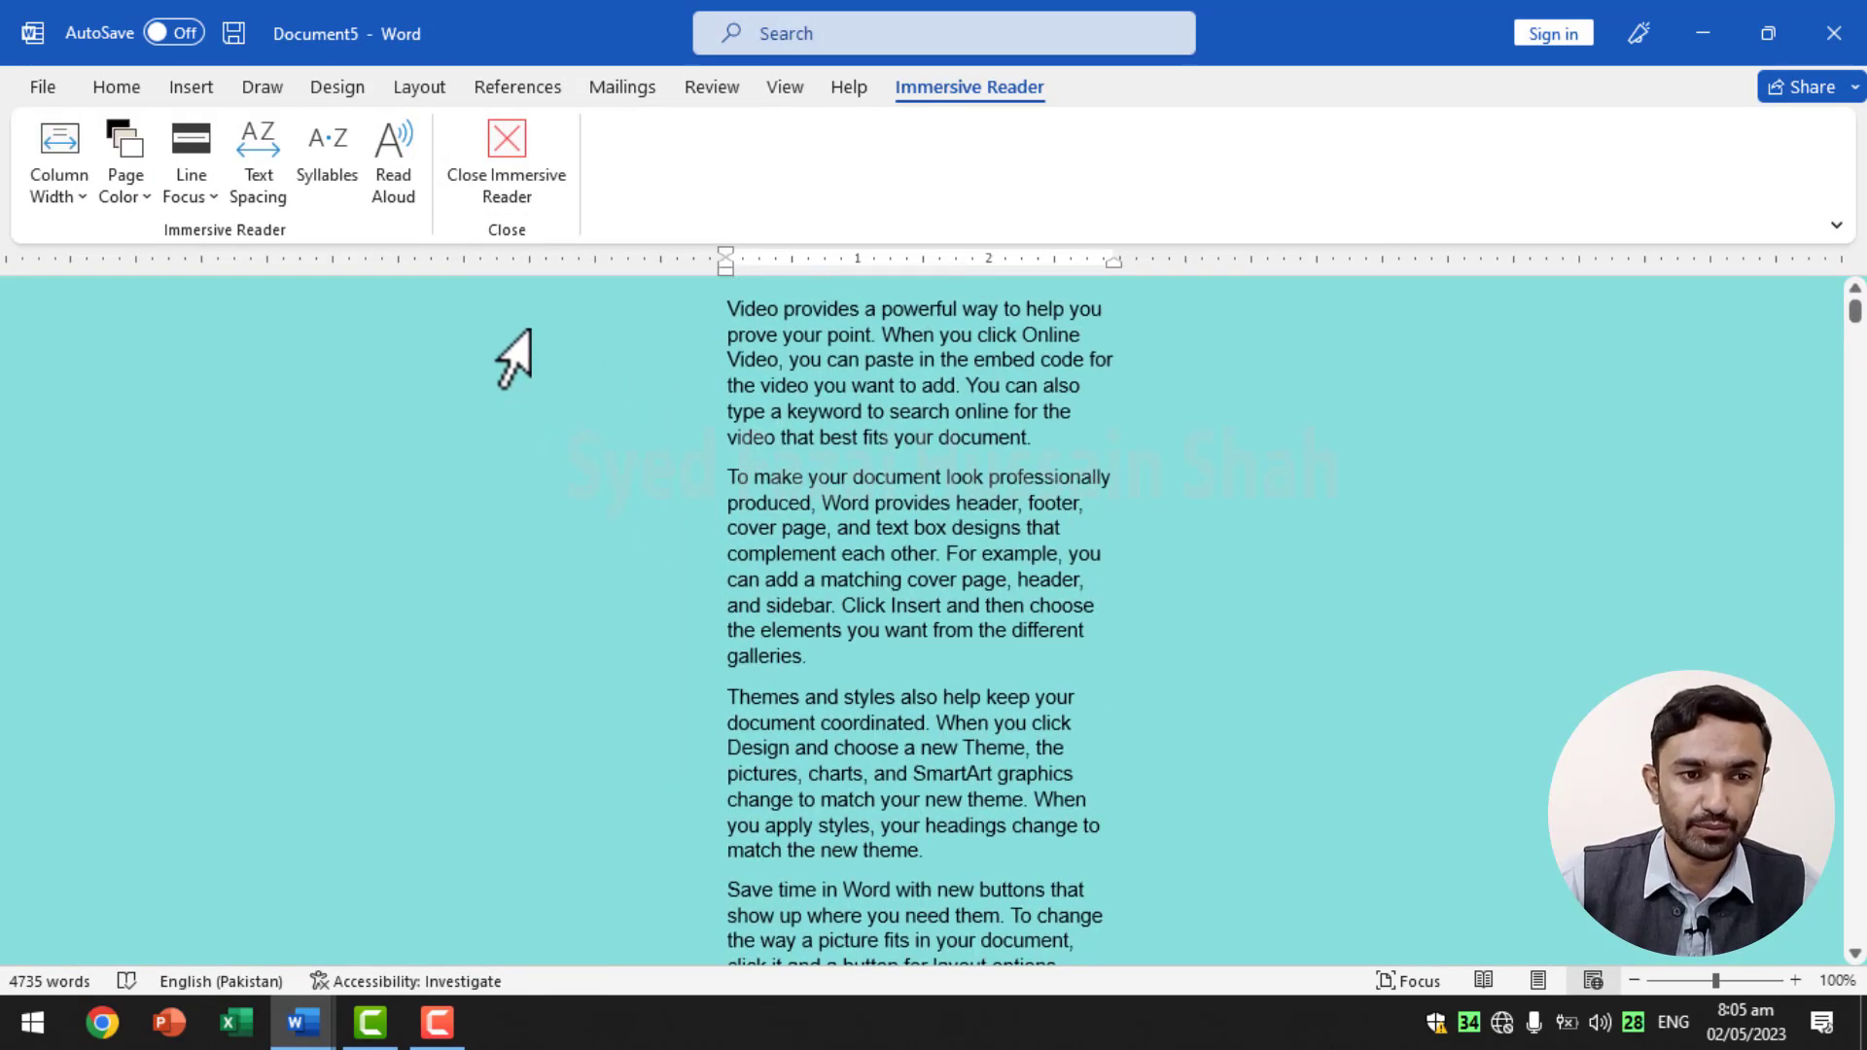
- Listen to the text with Read Aloud, check its reading speed and voice settings, pause the reading and close Immersive Reader
left_click(393, 172)
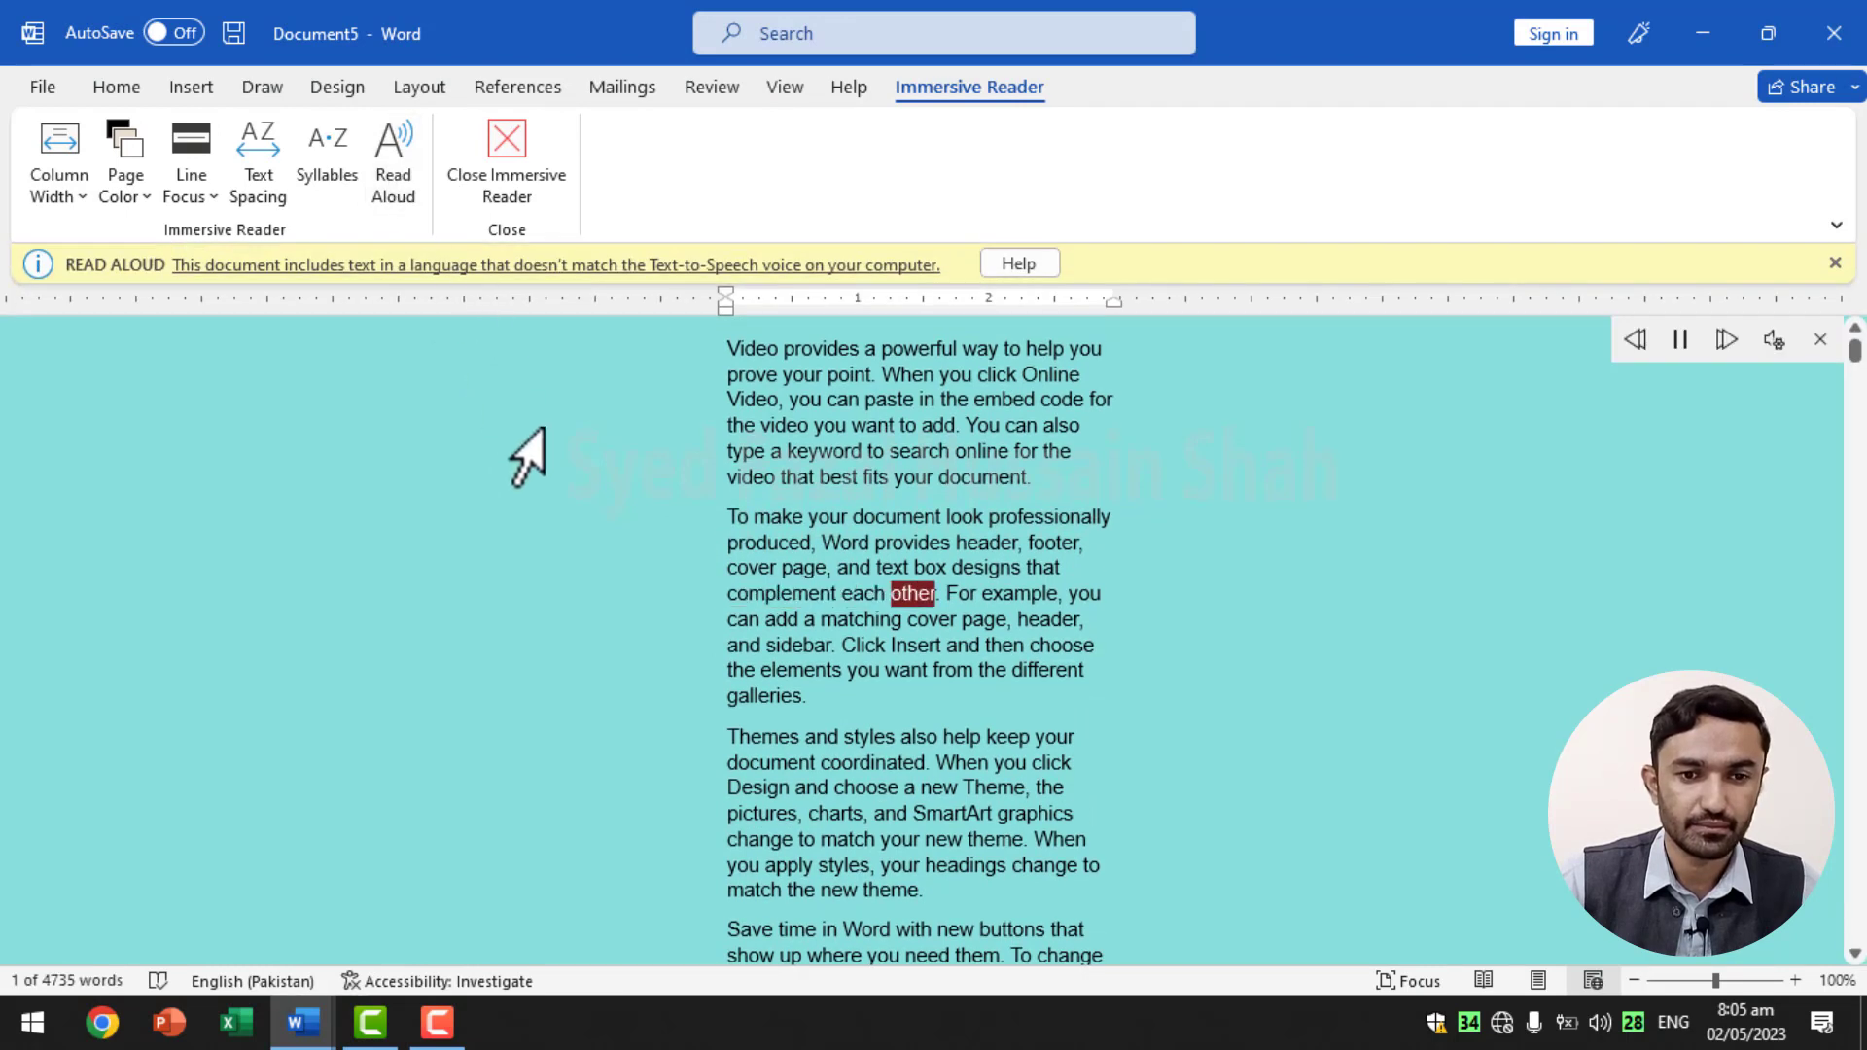
left_click(1678, 341)
left_click(1774, 340)
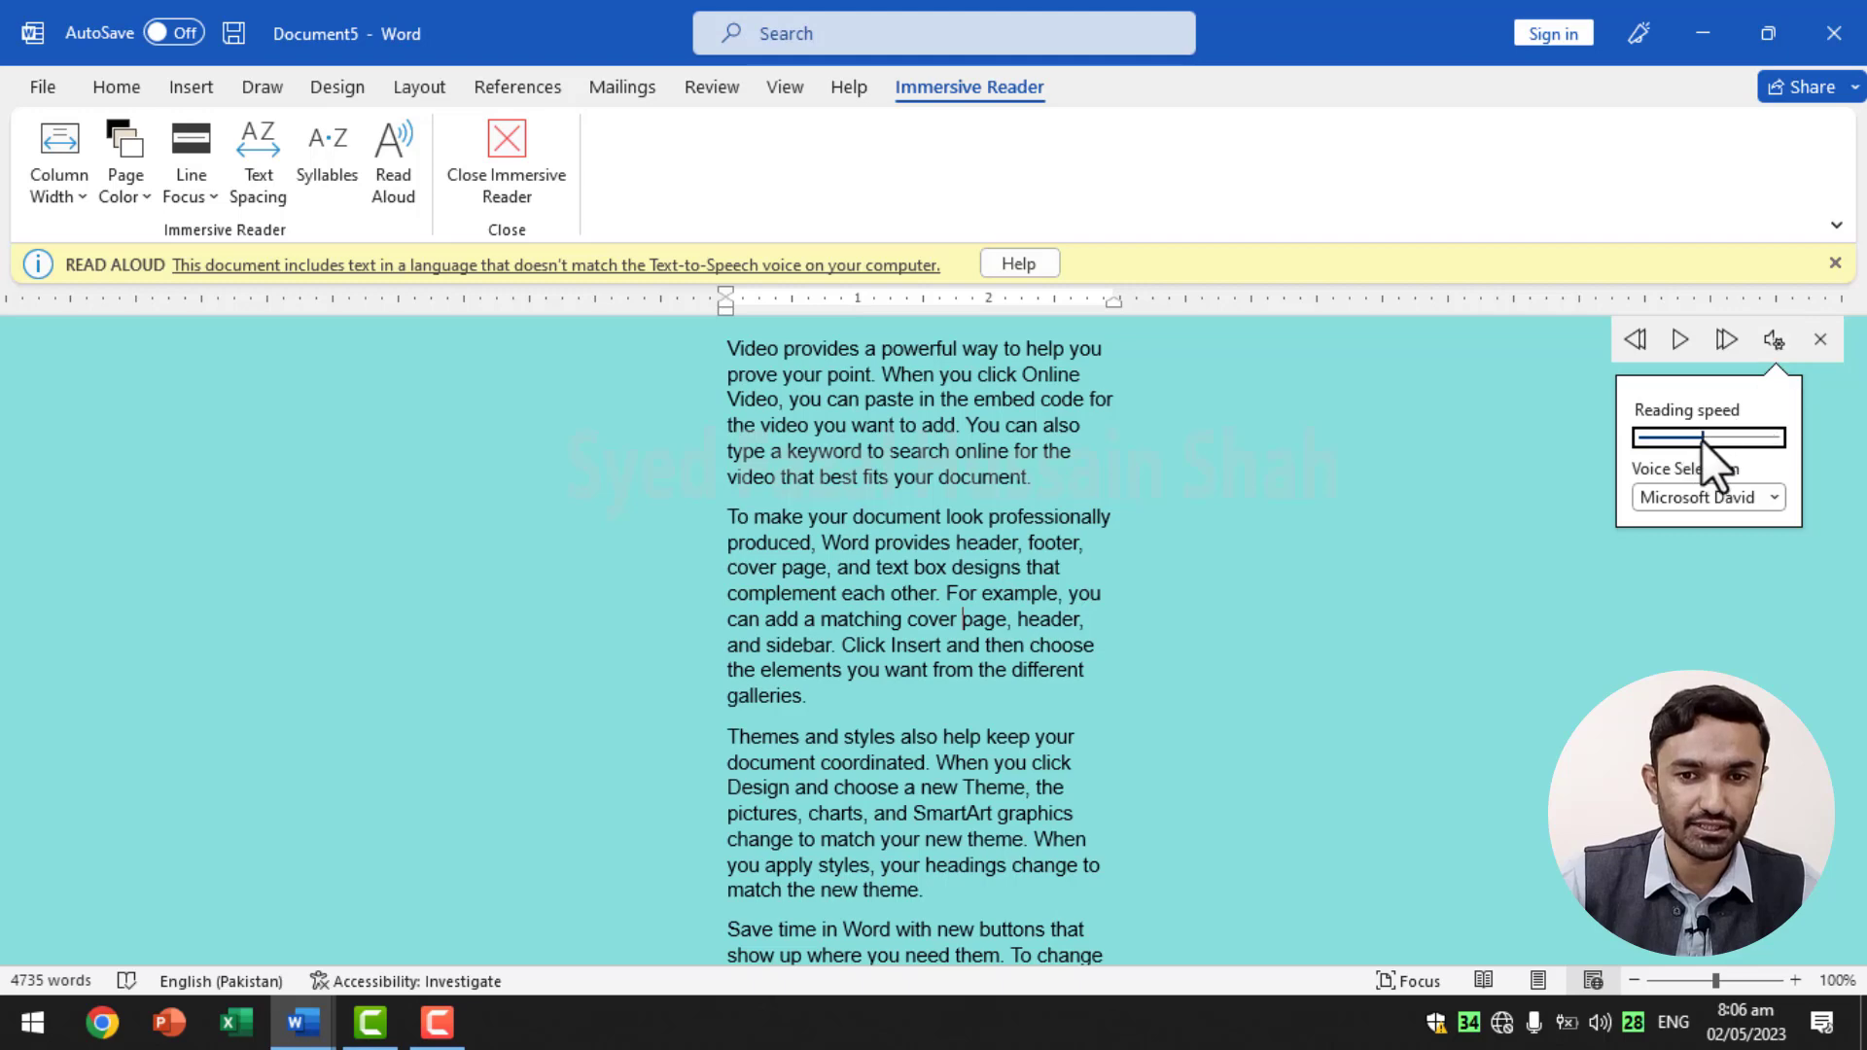
left_click(1678, 343)
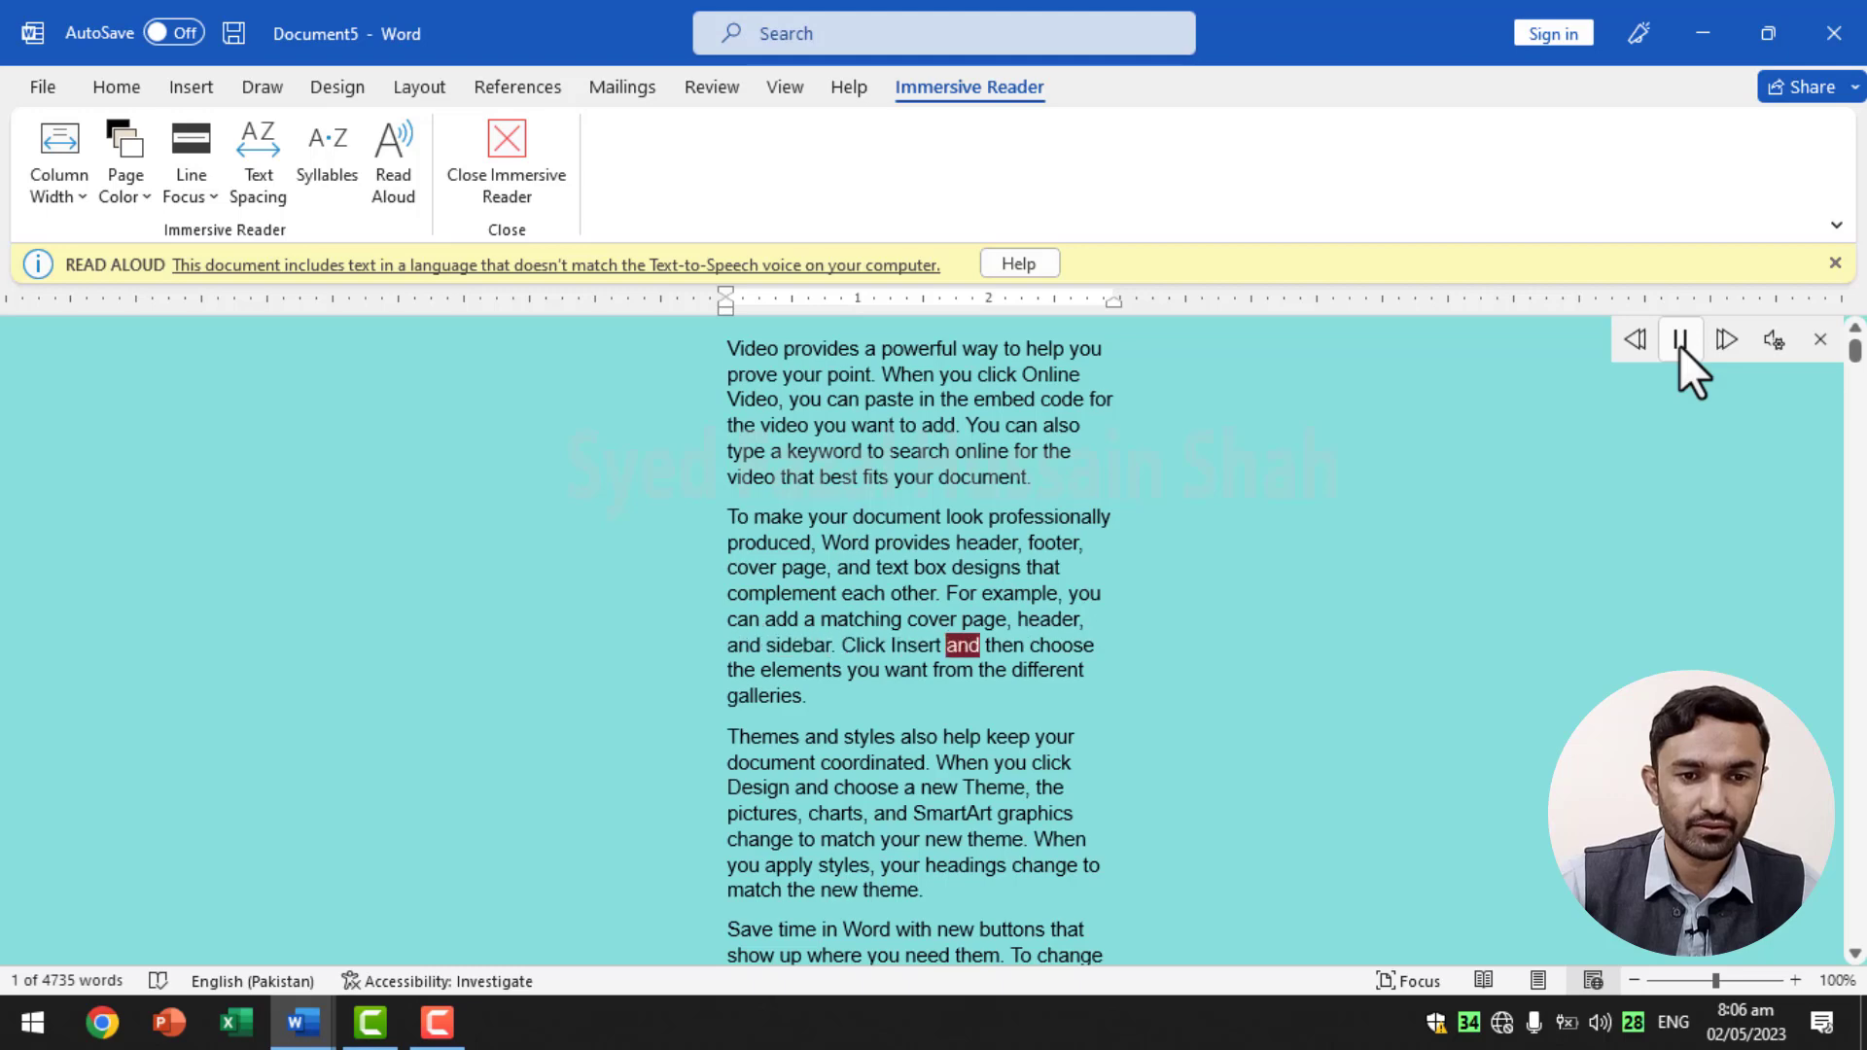
left_click(1678, 343)
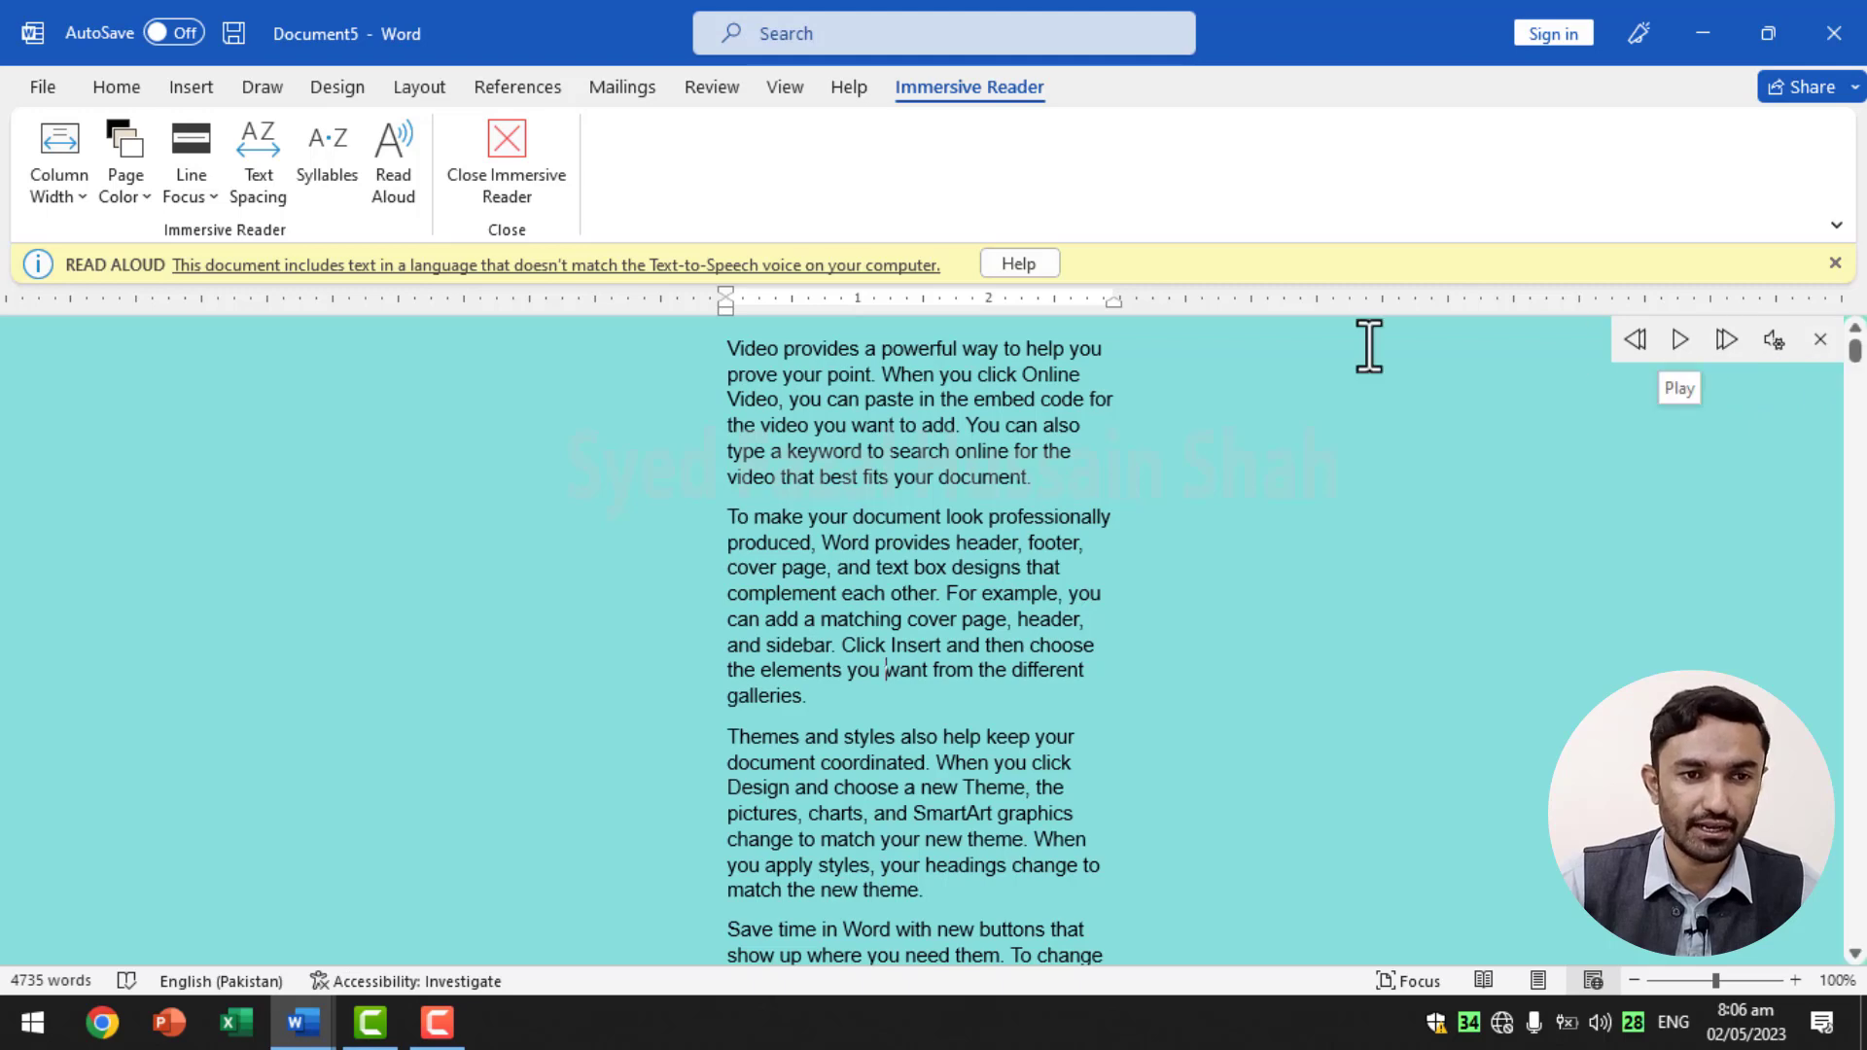
left_click(511, 154)
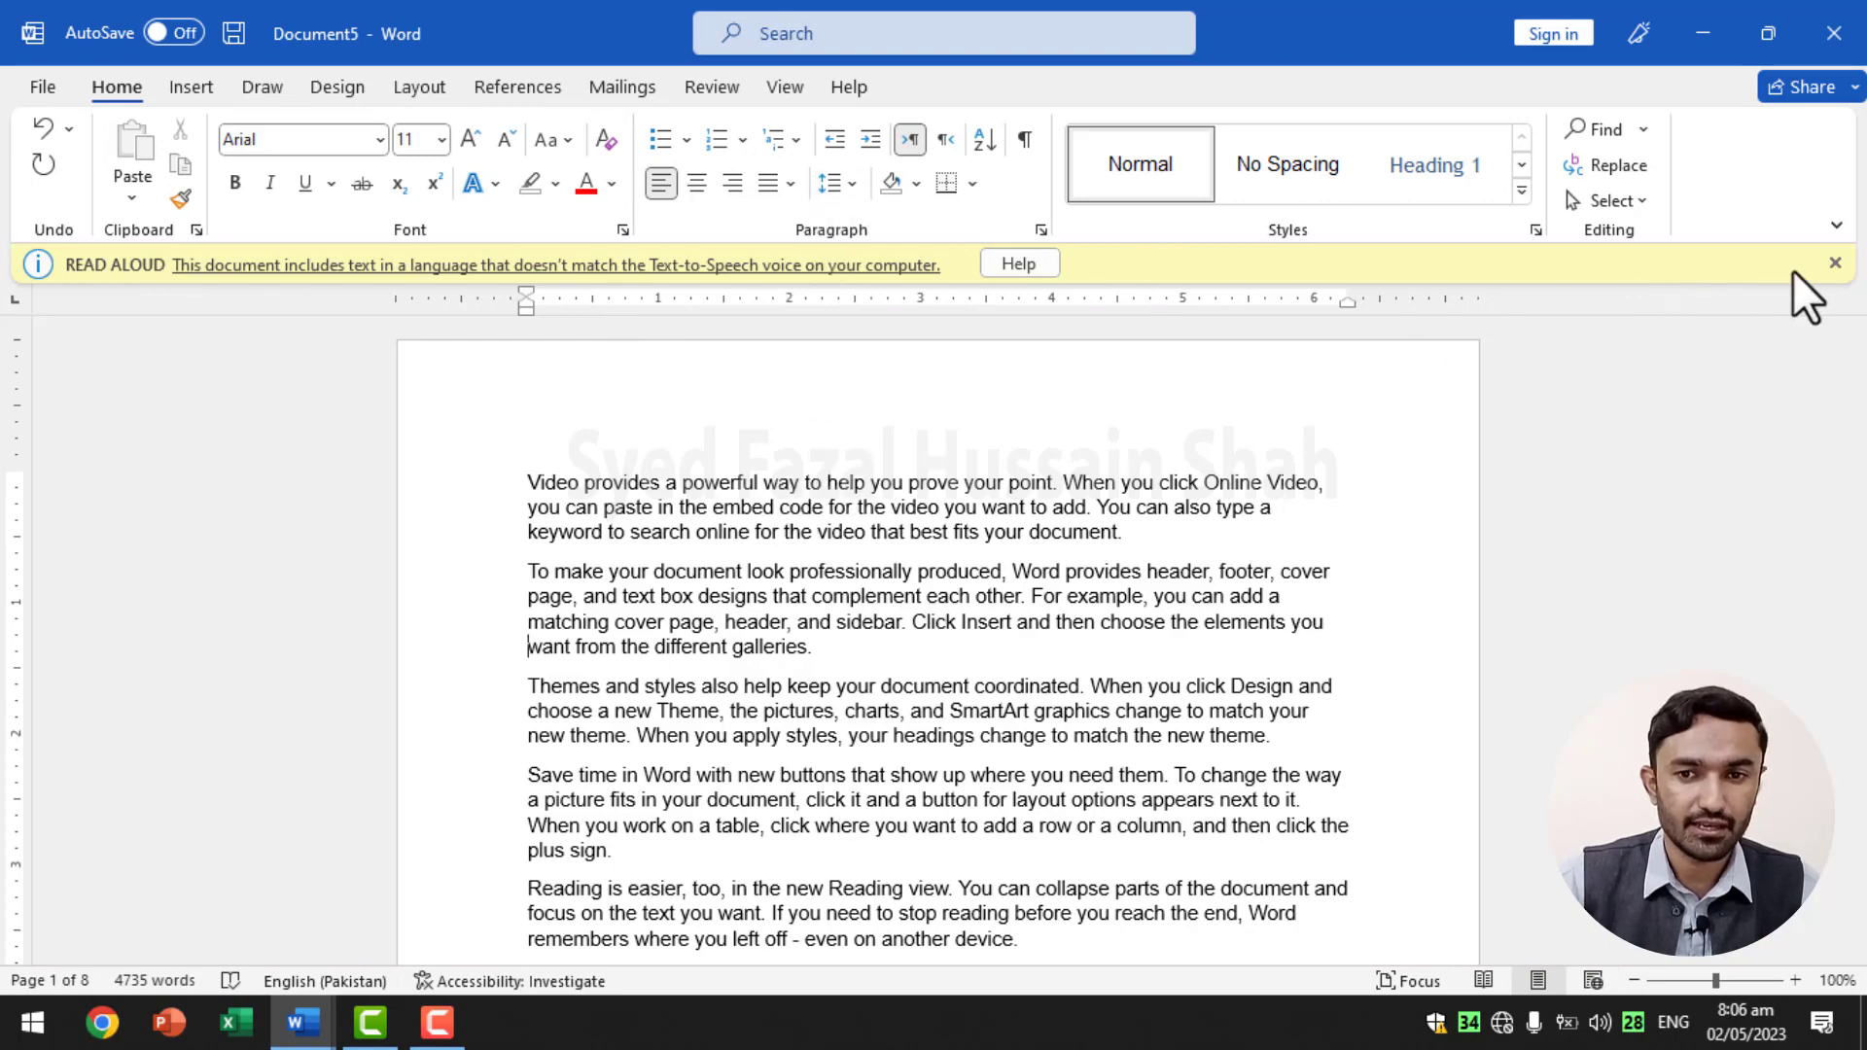
left_click(1835, 263)
- Check the installed Office edition in the account information and return to the document
left_click(784, 90)
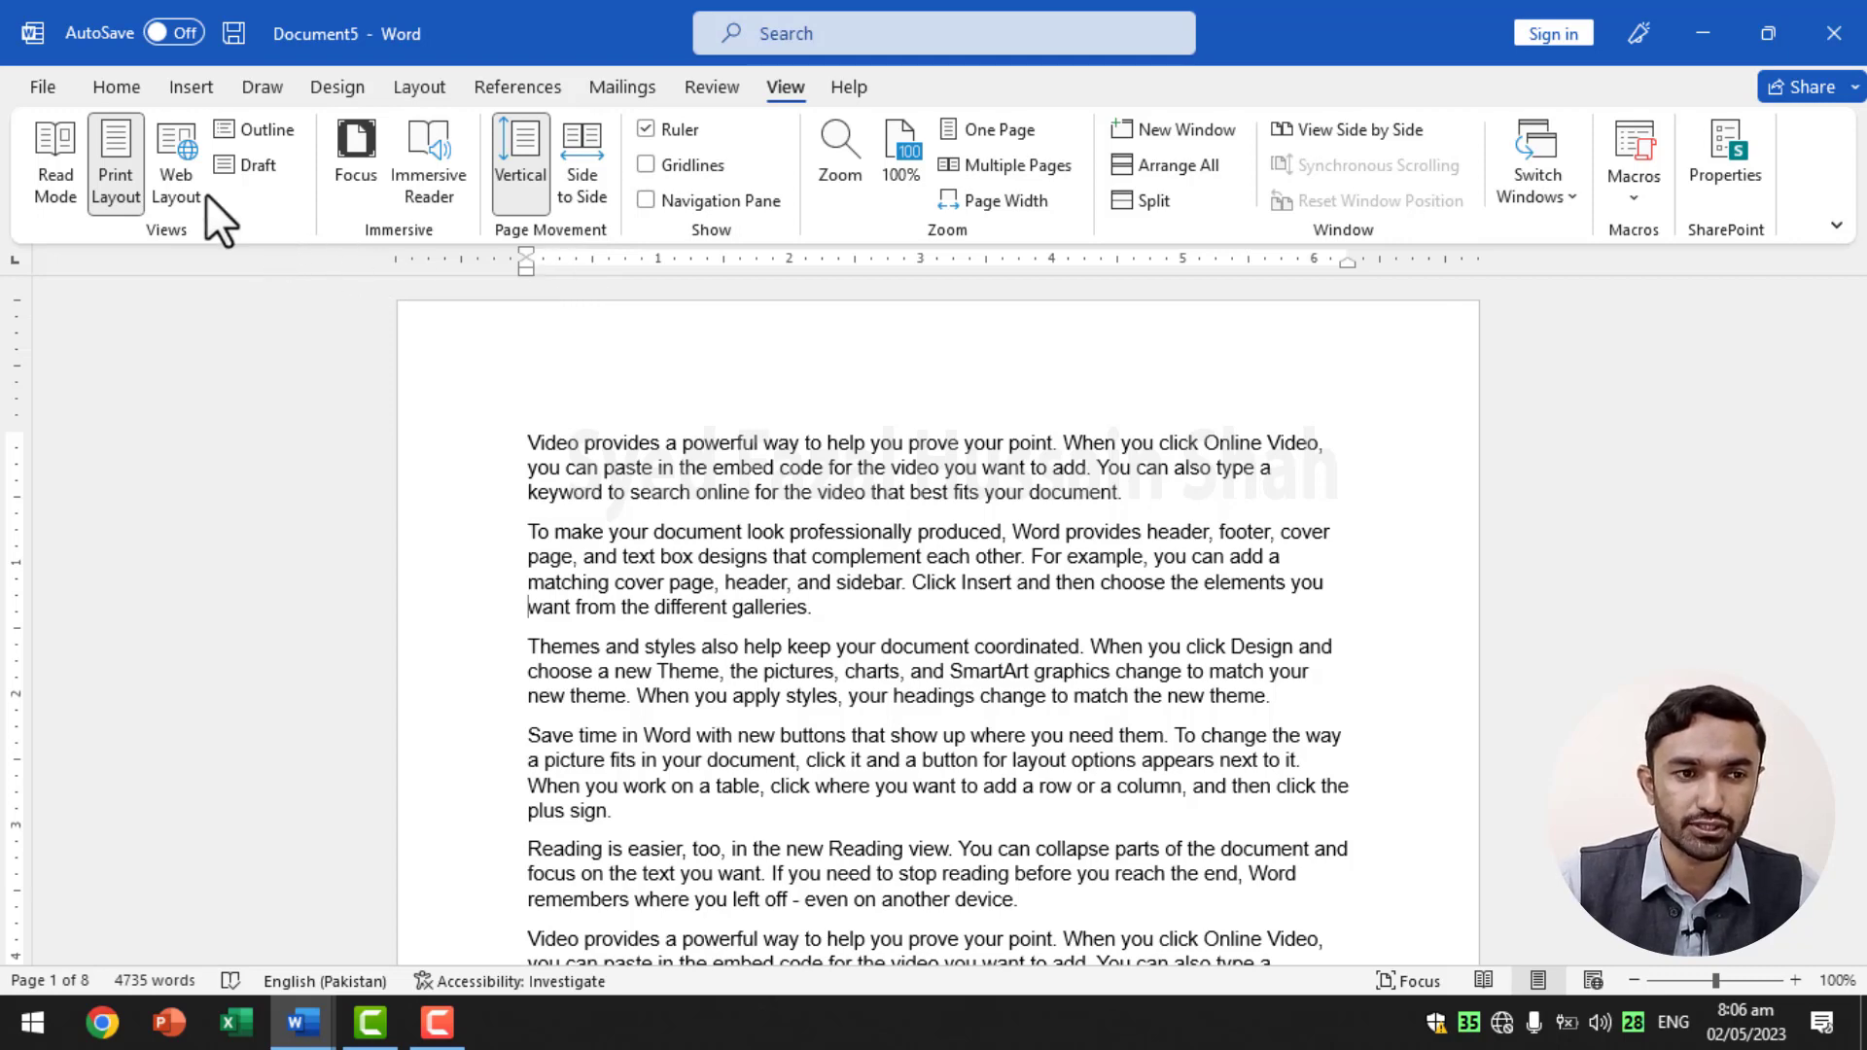
left_click(43, 89)
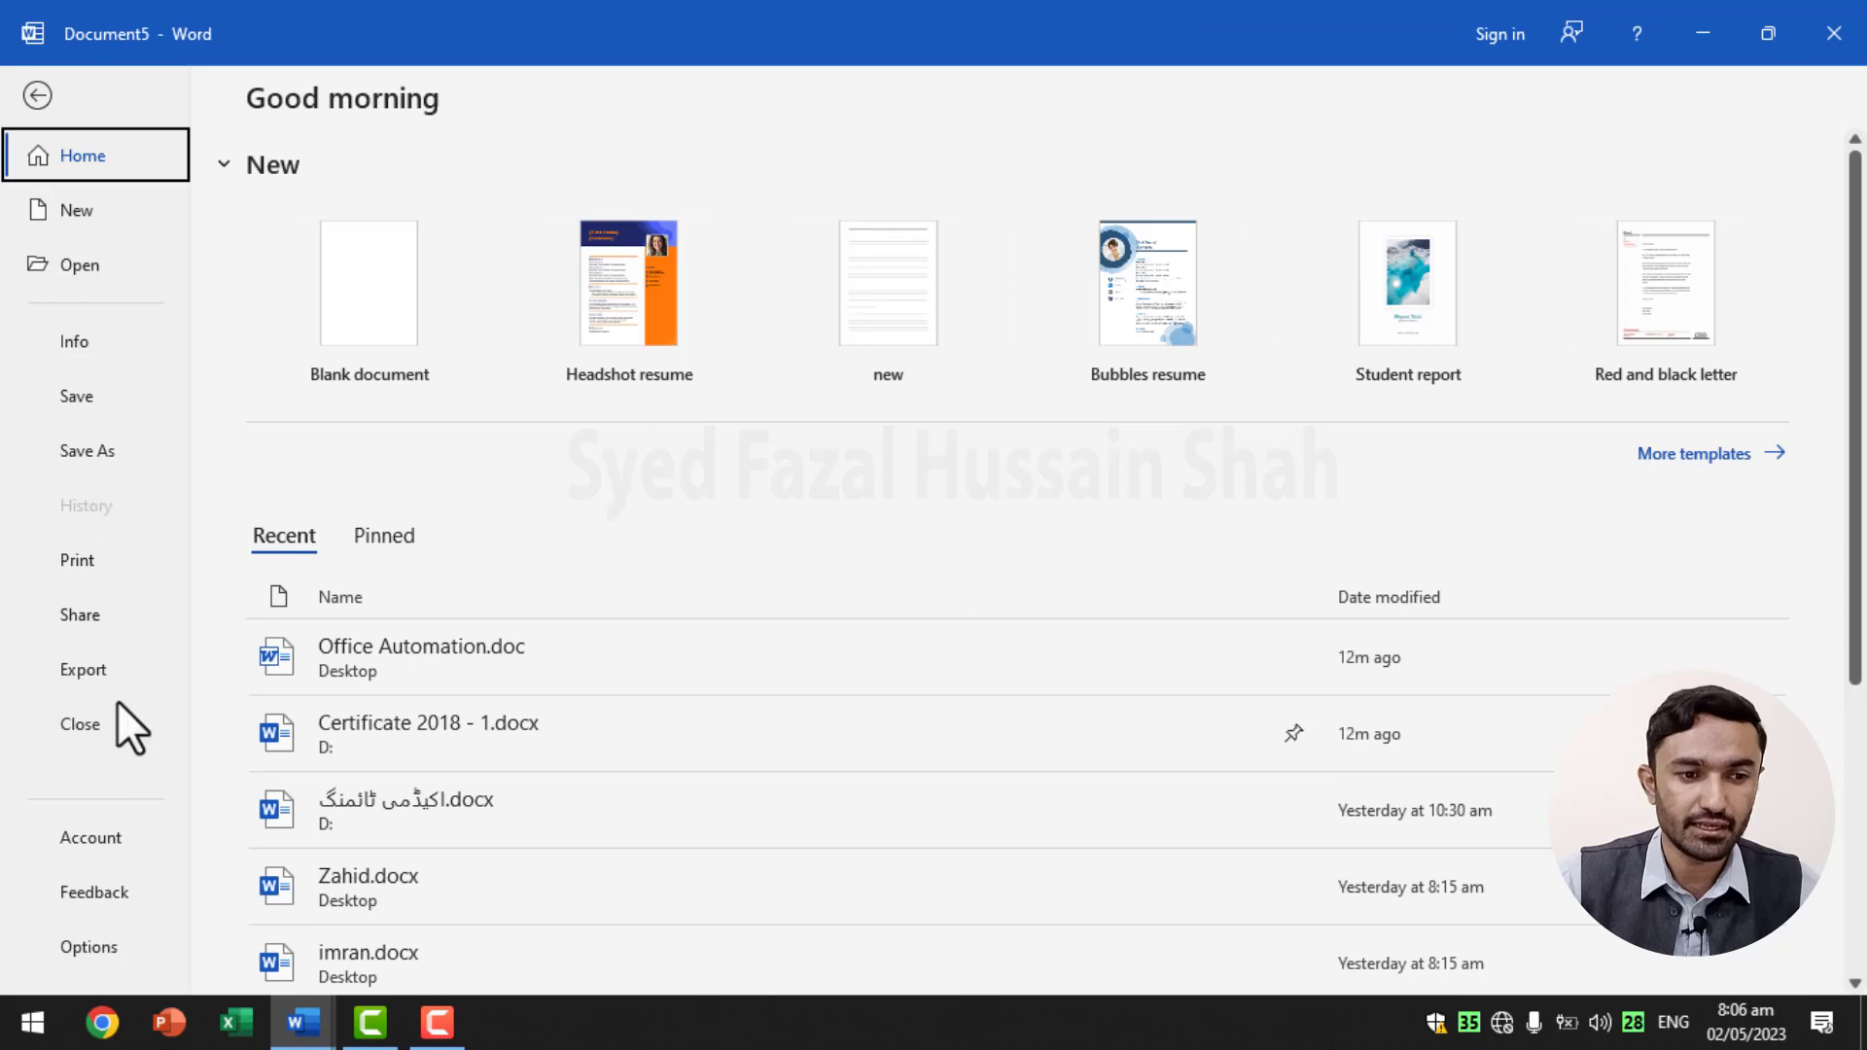
left_click(114, 837)
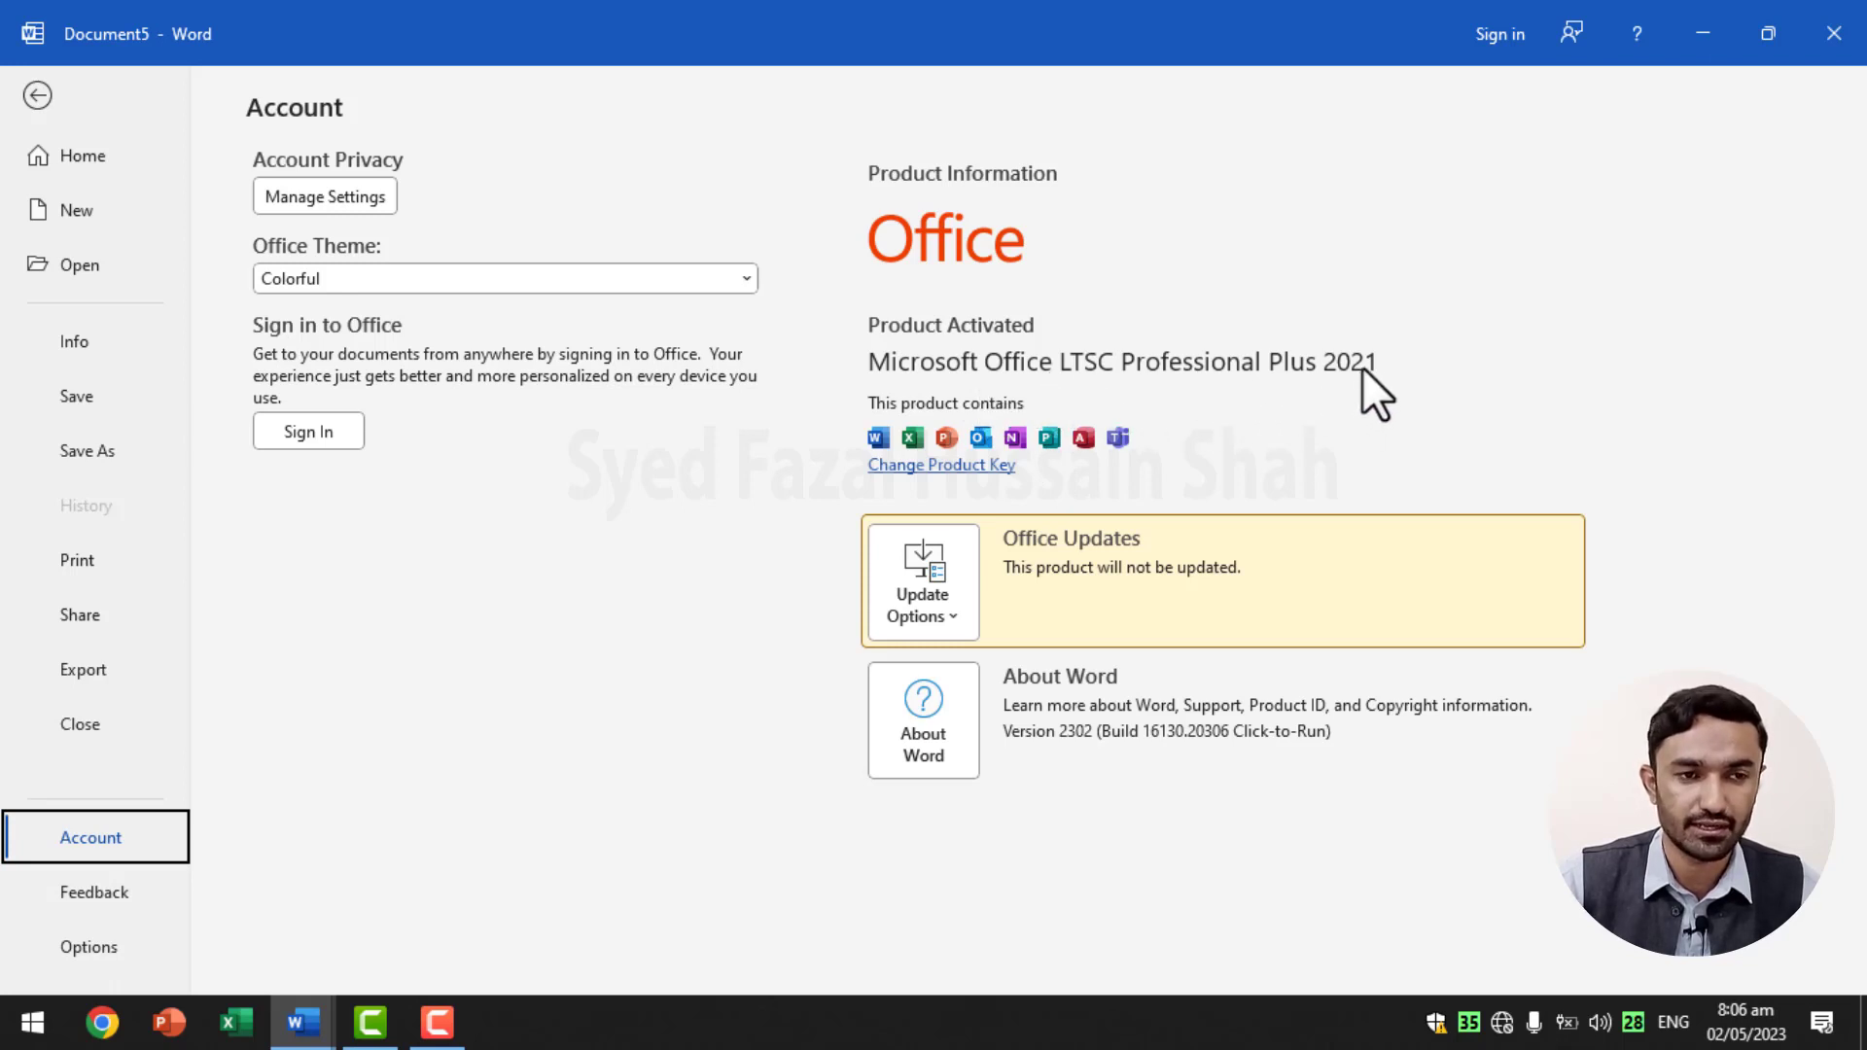
left_click(39, 97)
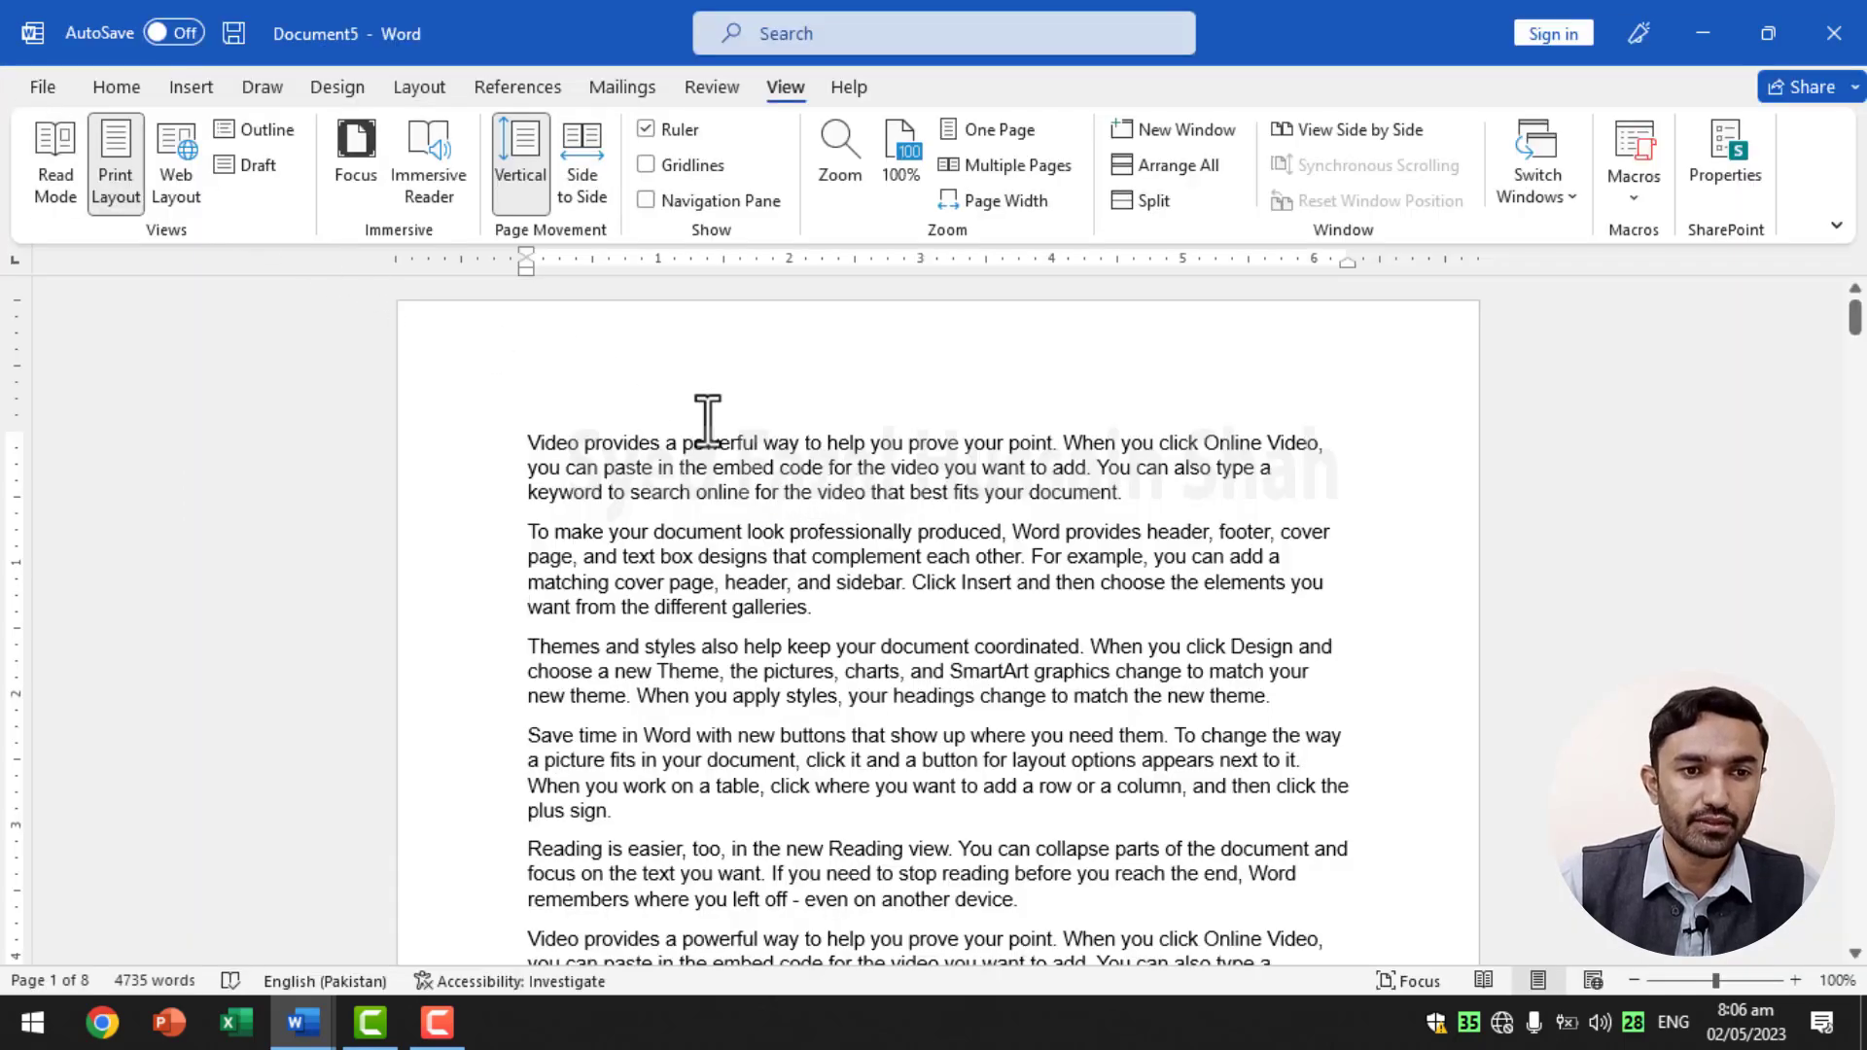
- Browse the pages with Side to Side page movement, and return to Vertical movement to scroll through the text
left_click(581, 167)
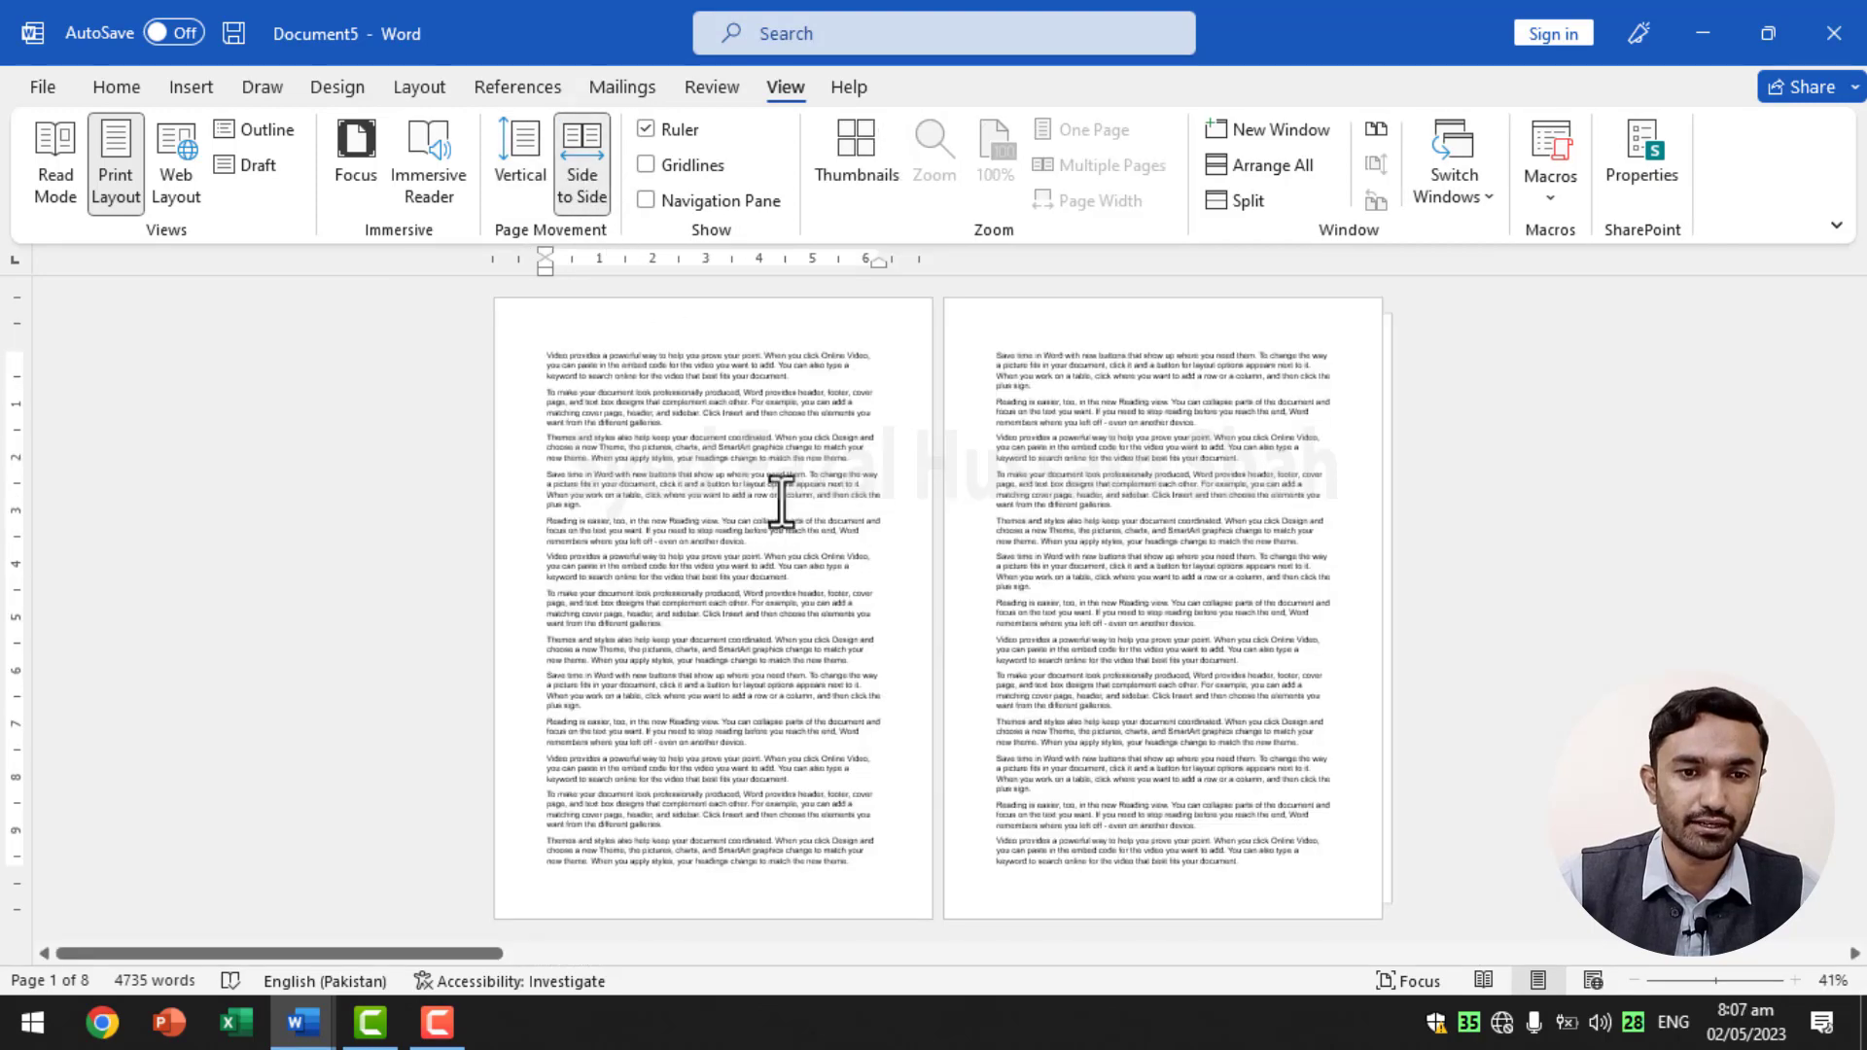
scroll(783, 501, "down", 2)
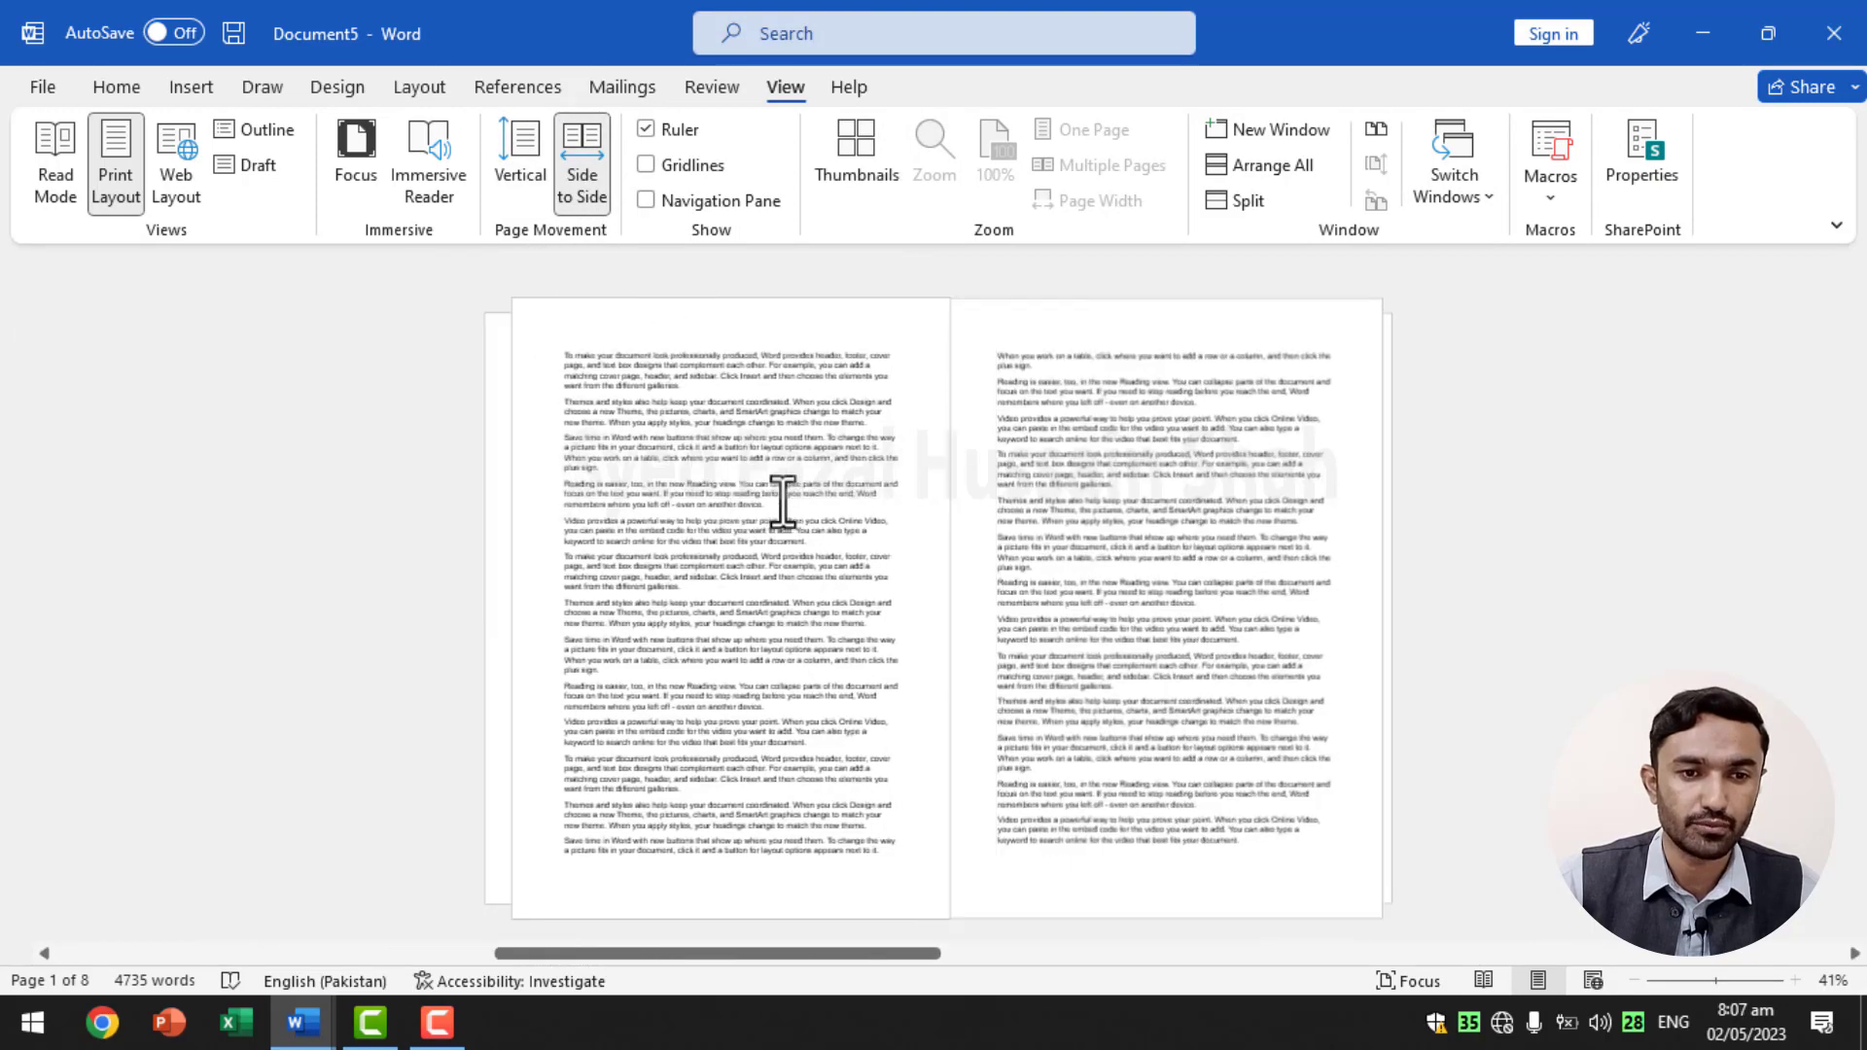
scroll(804, 593, "down", 2)
left_click(523, 165)
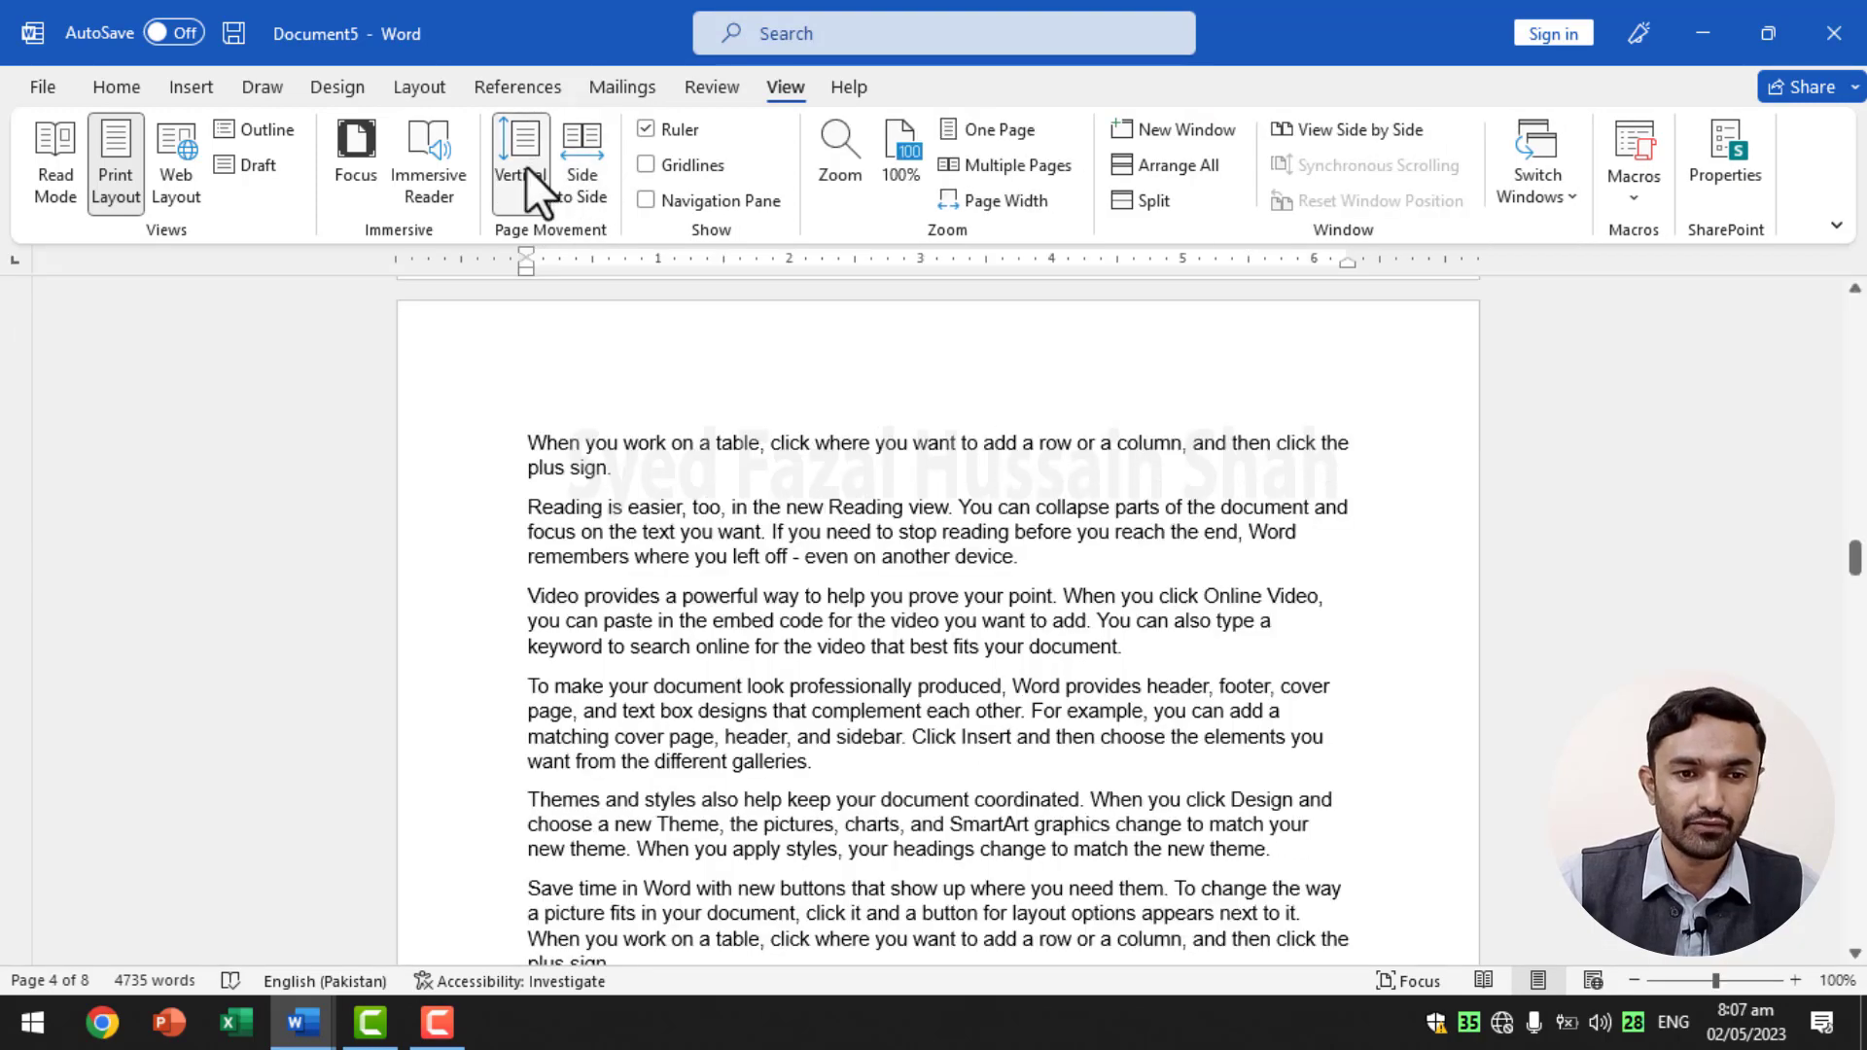
scroll(948, 569, "down", 5)
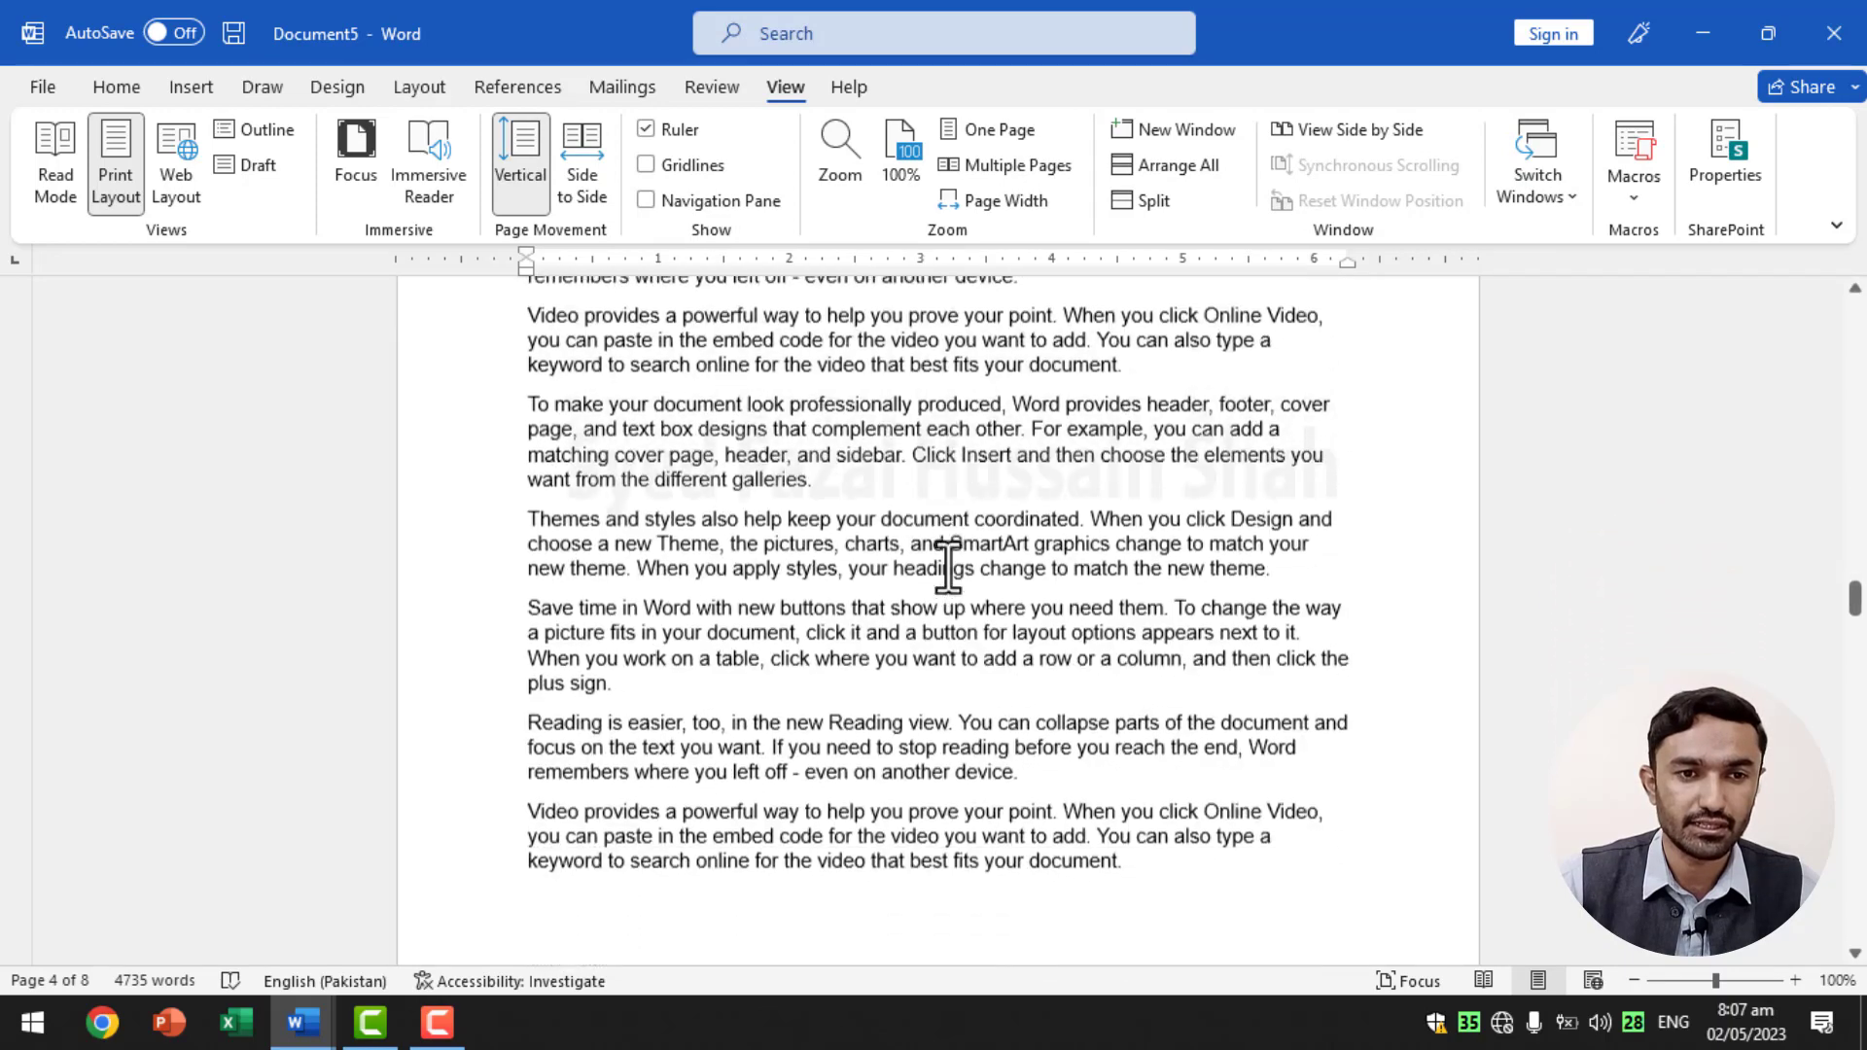
scroll(948, 569, "up", 2)
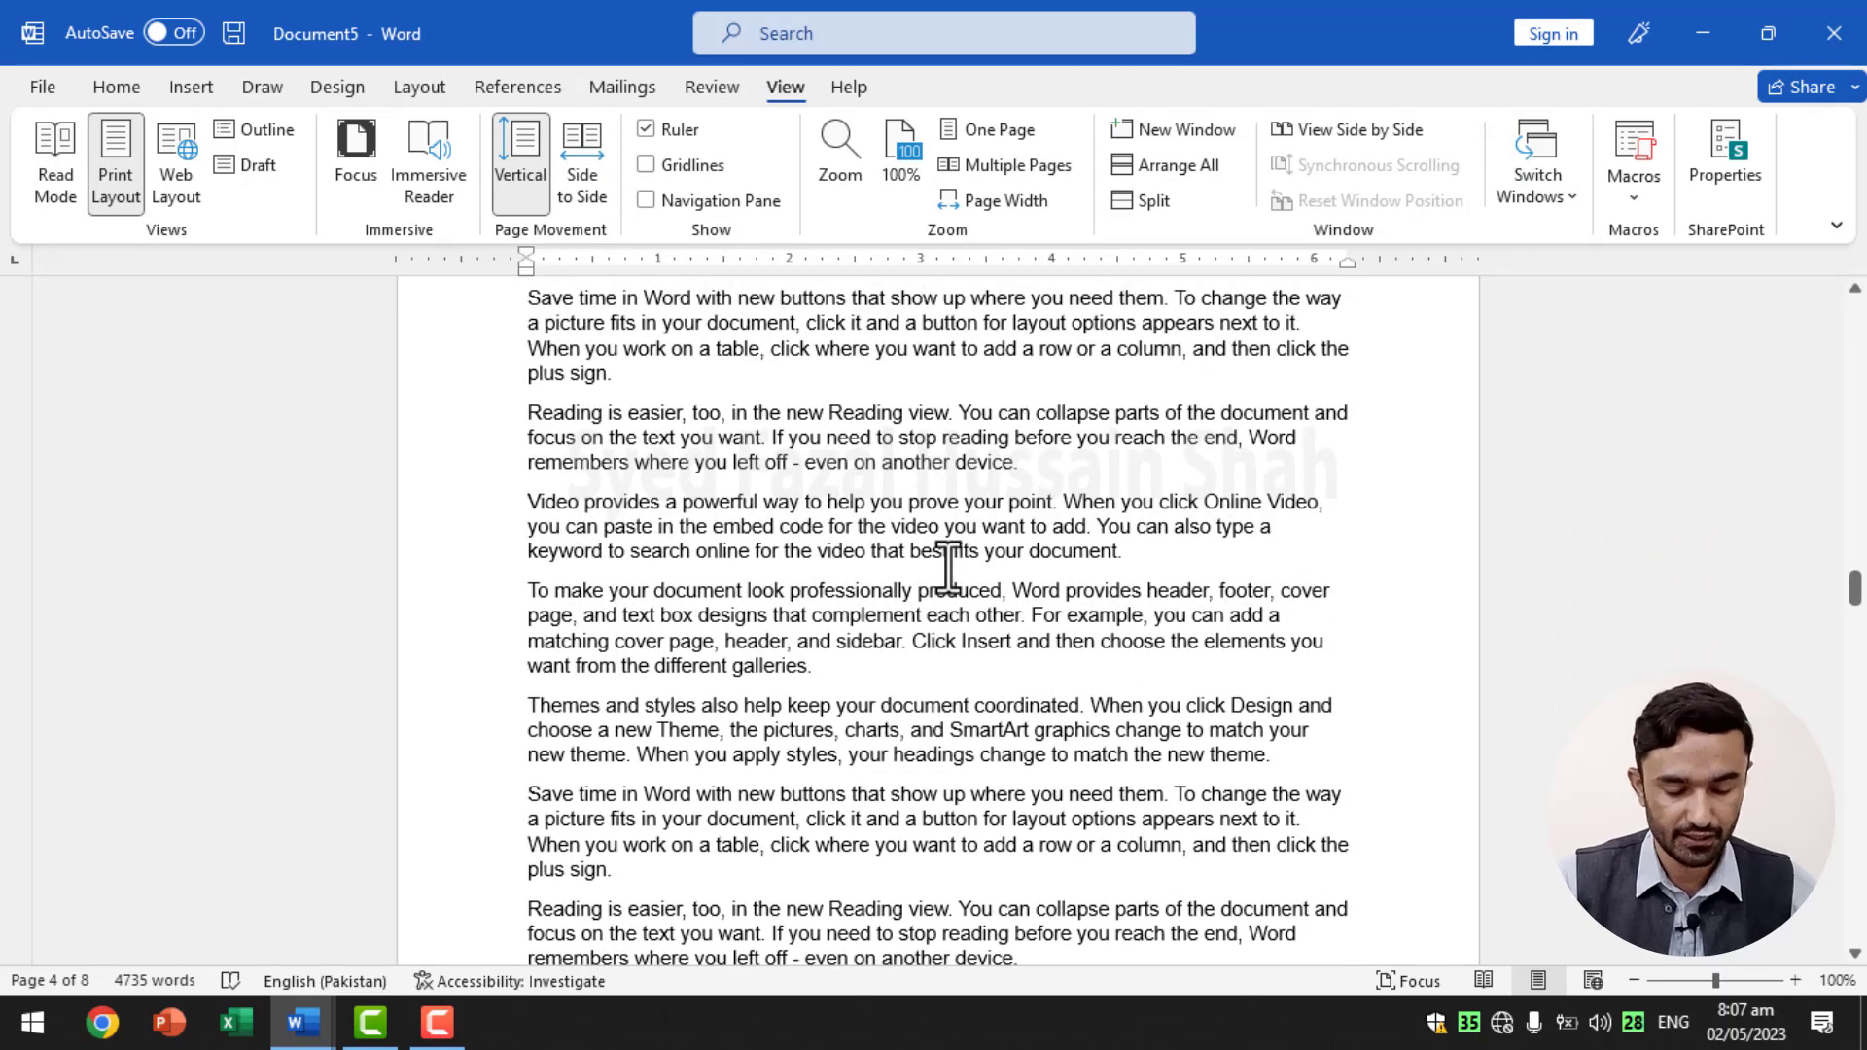
scroll(972, 554, "up", 3)
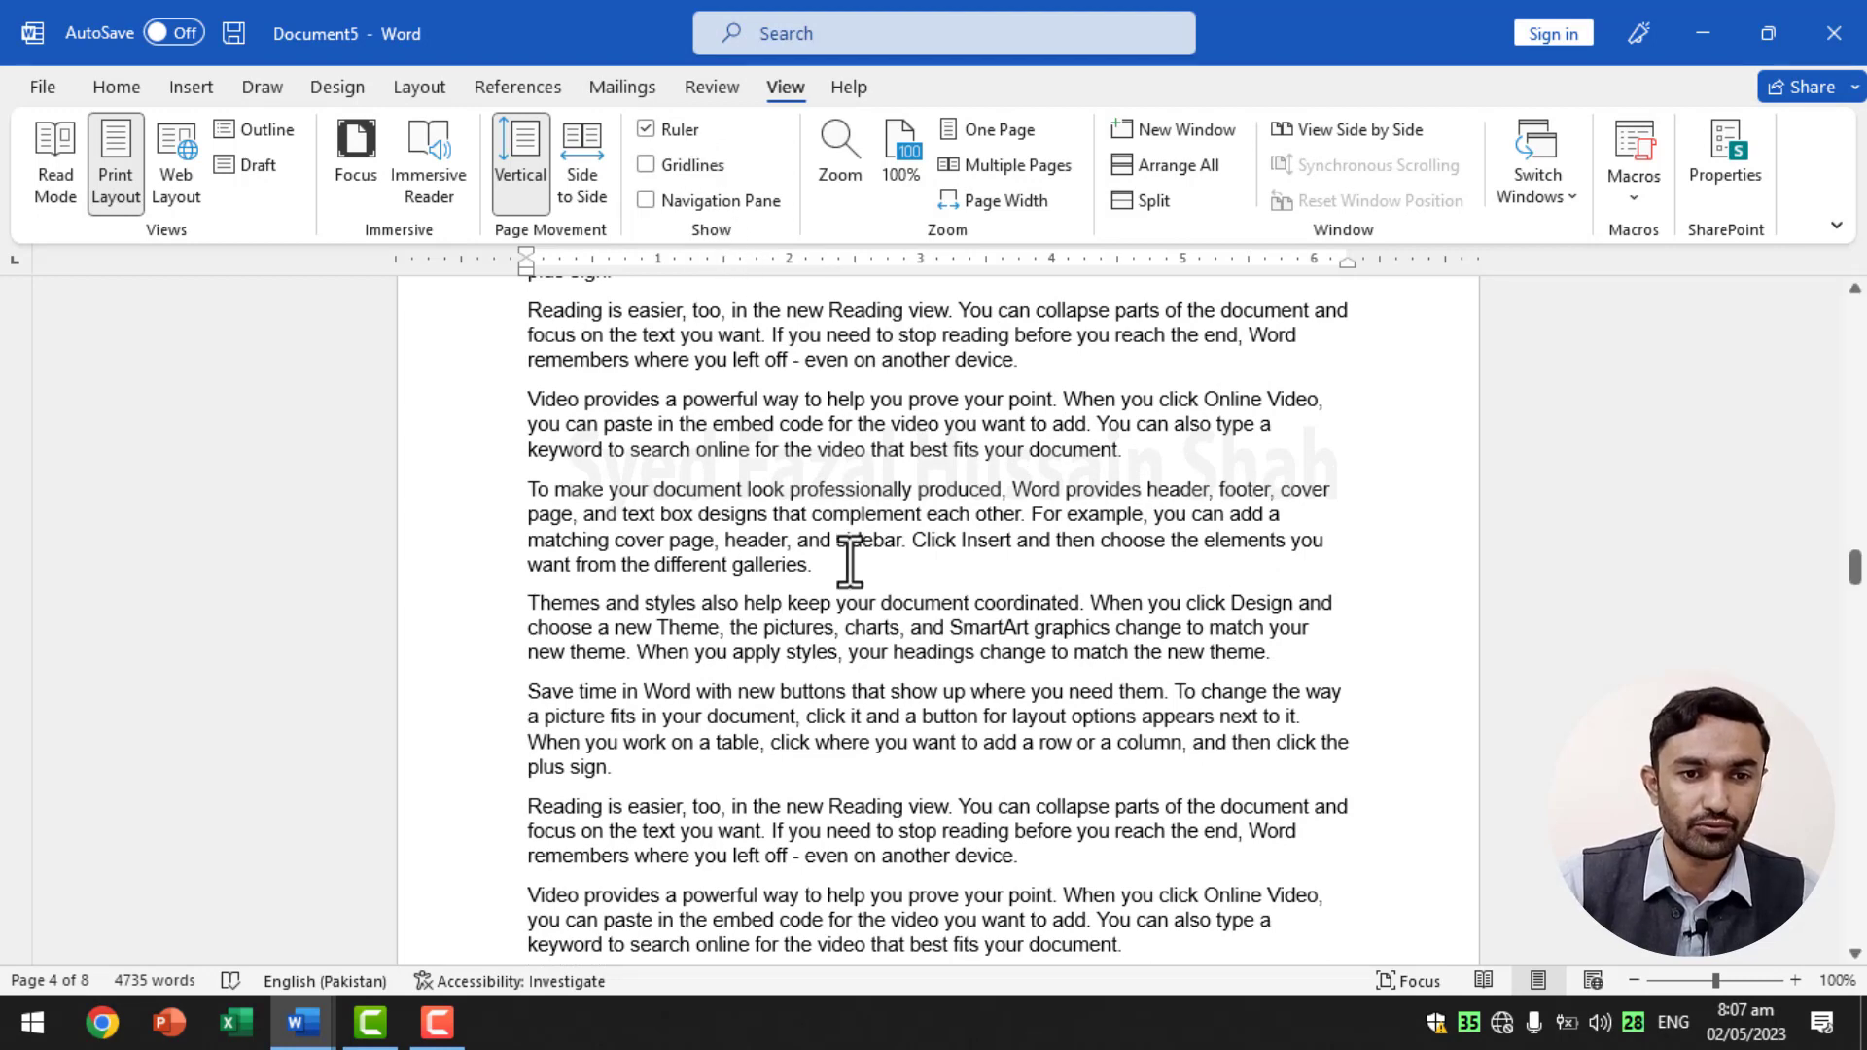
scroll(836, 540, "up", 2)
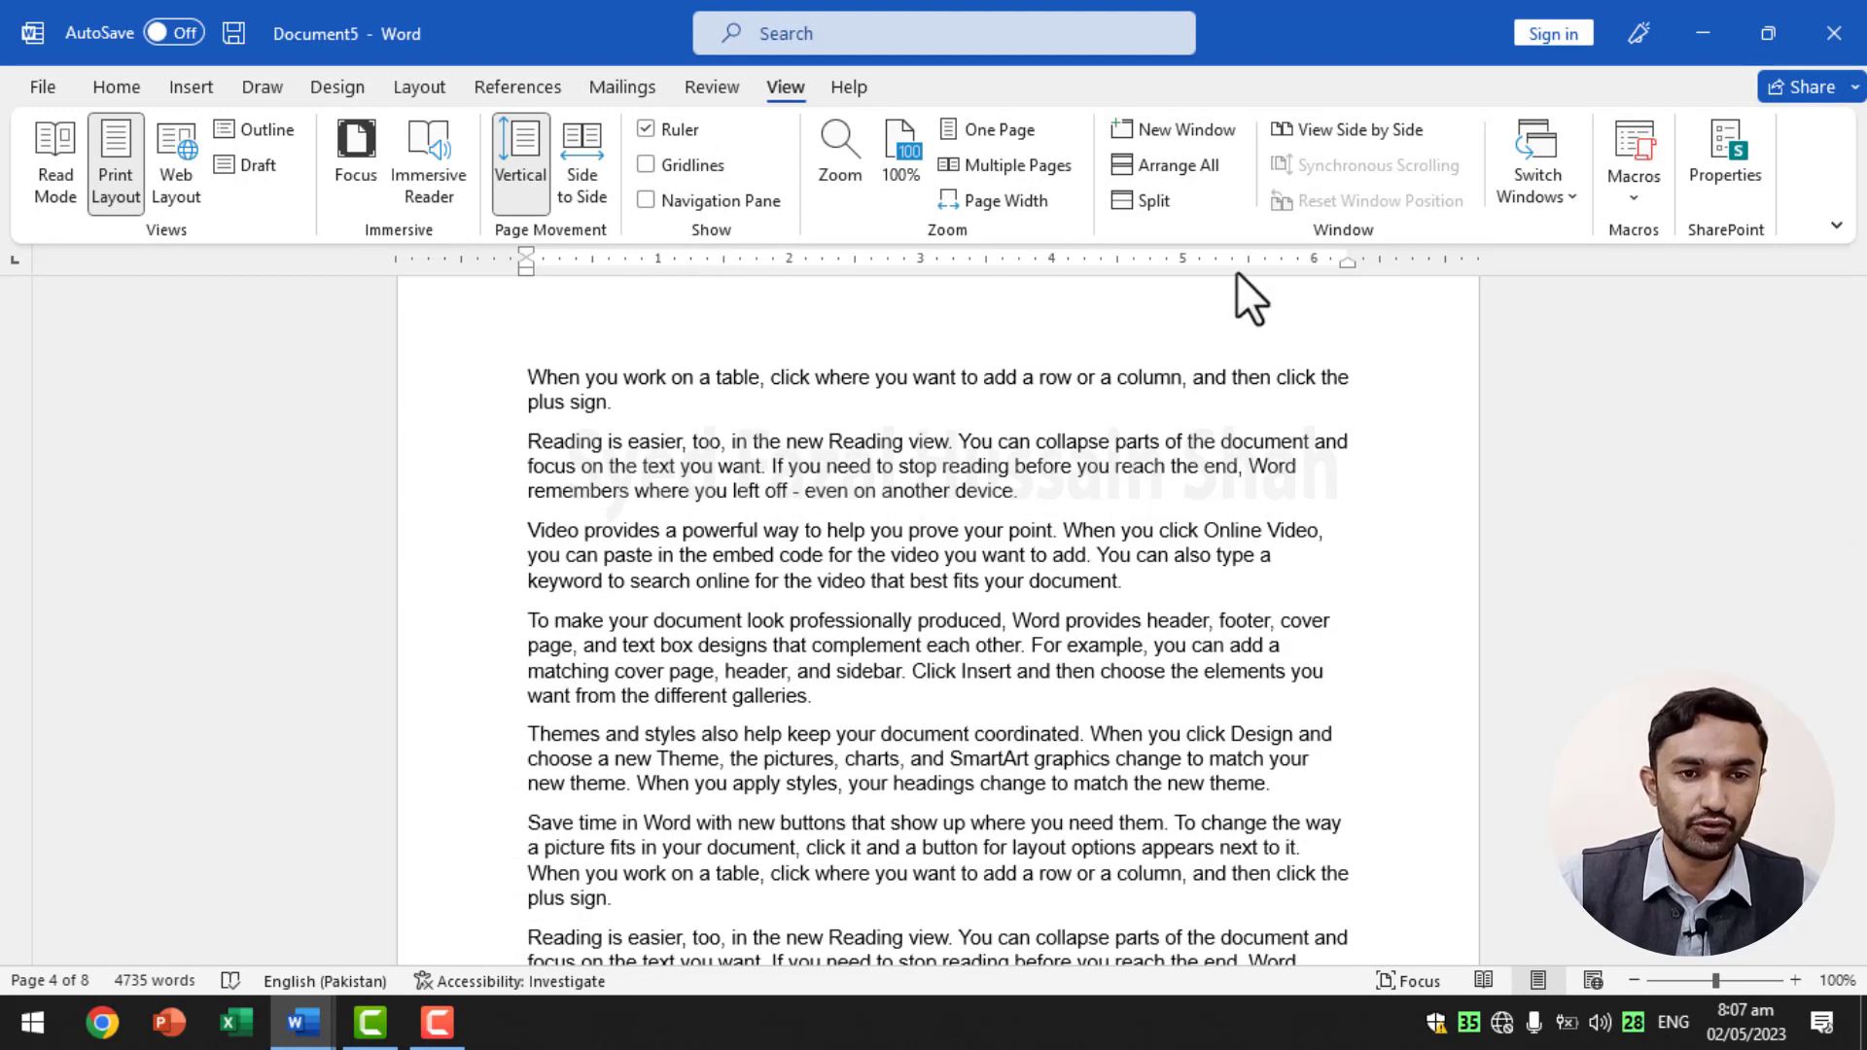
- Toggle the ruler off and on, and use it to move the right margin slightly outward
left_click(657, 130)
left_click(657, 130)
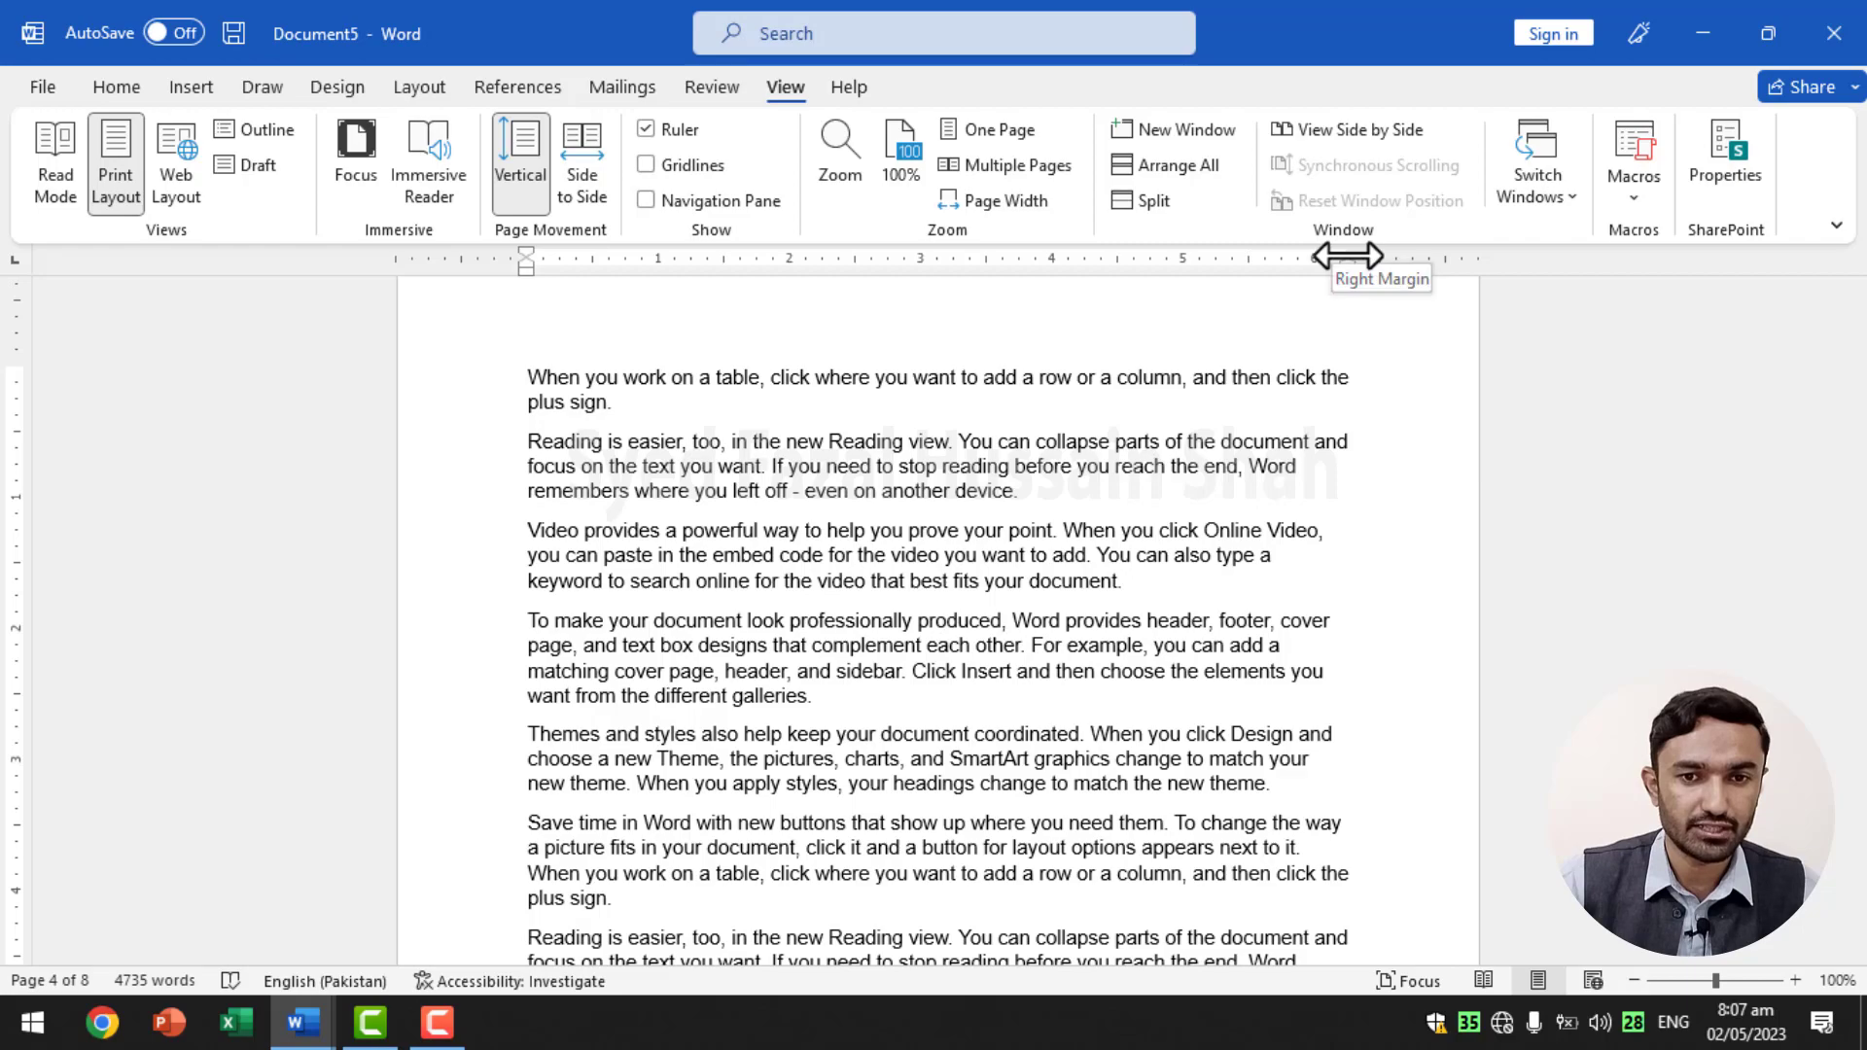
mouse_move(1348, 257)
left_mouse_down()
mouse_move(969, 297)
mouse_move(1353, 309)
left_mouse_up()
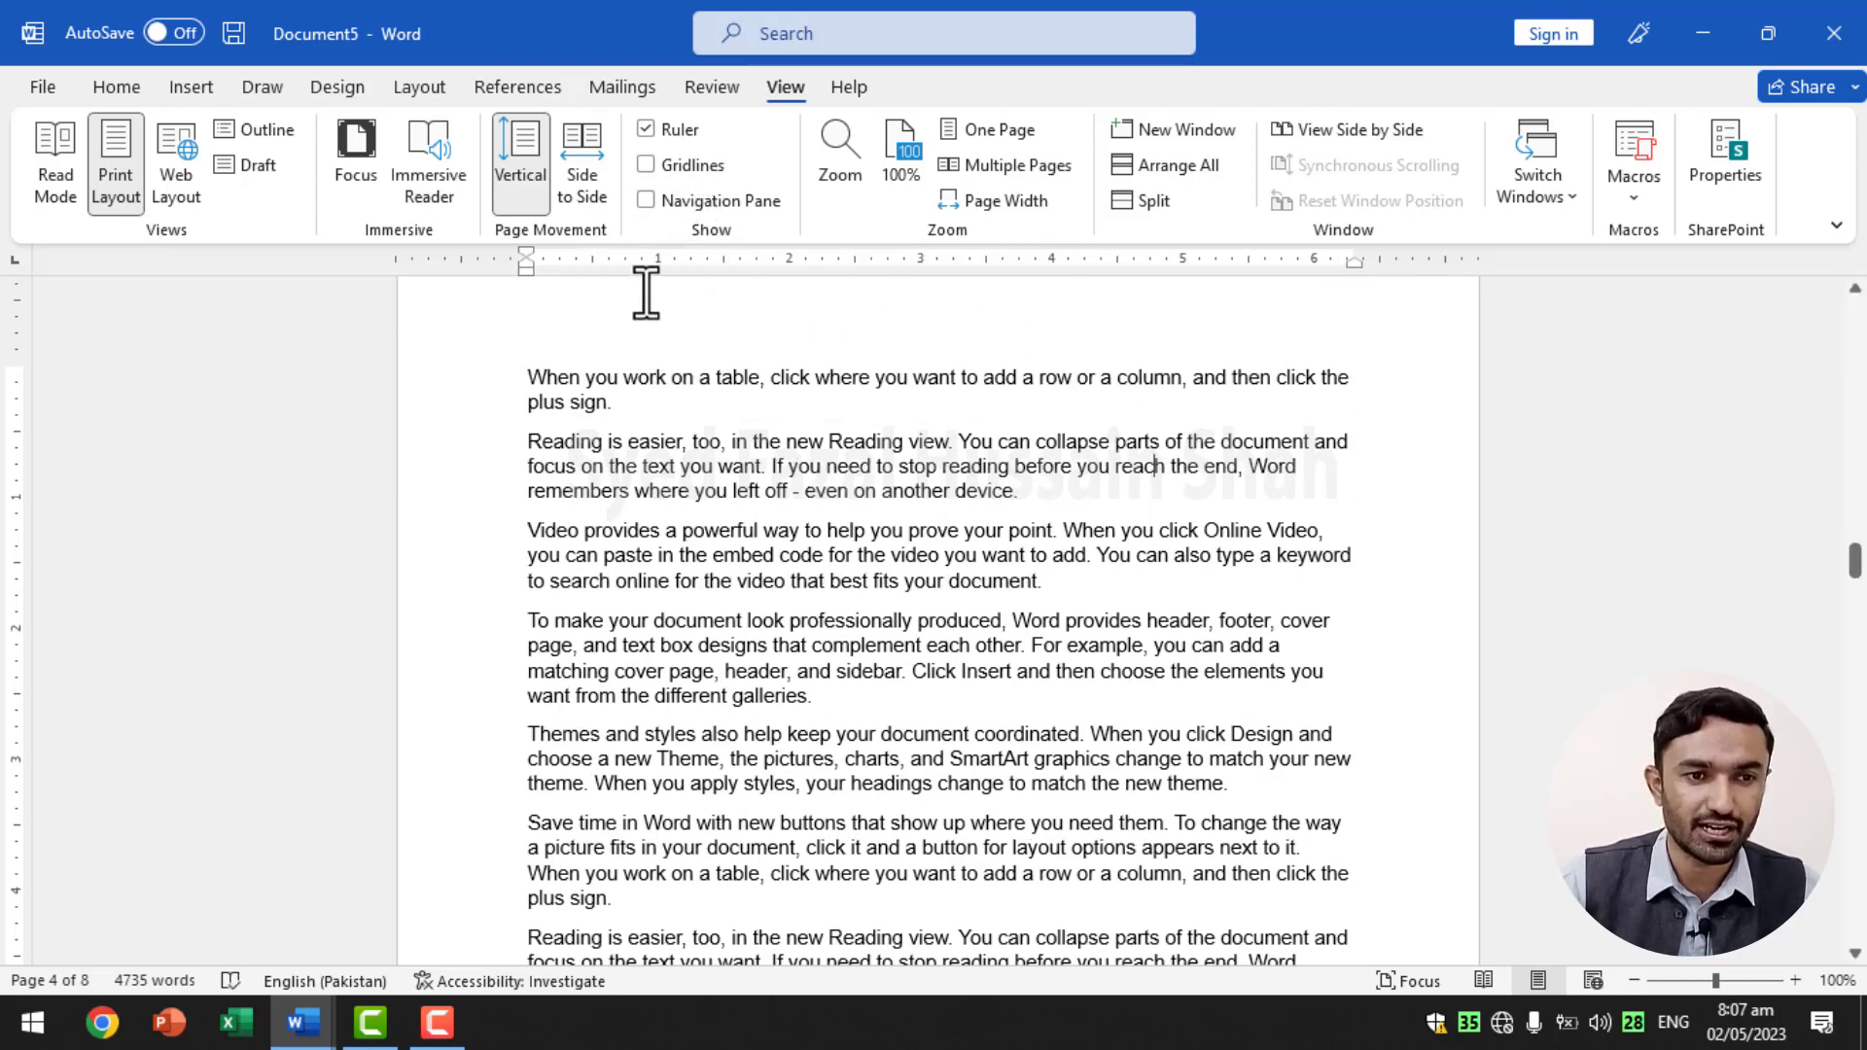
- Arrange the document's text in two columns and go to the beginning of the document
left_click(412, 93)
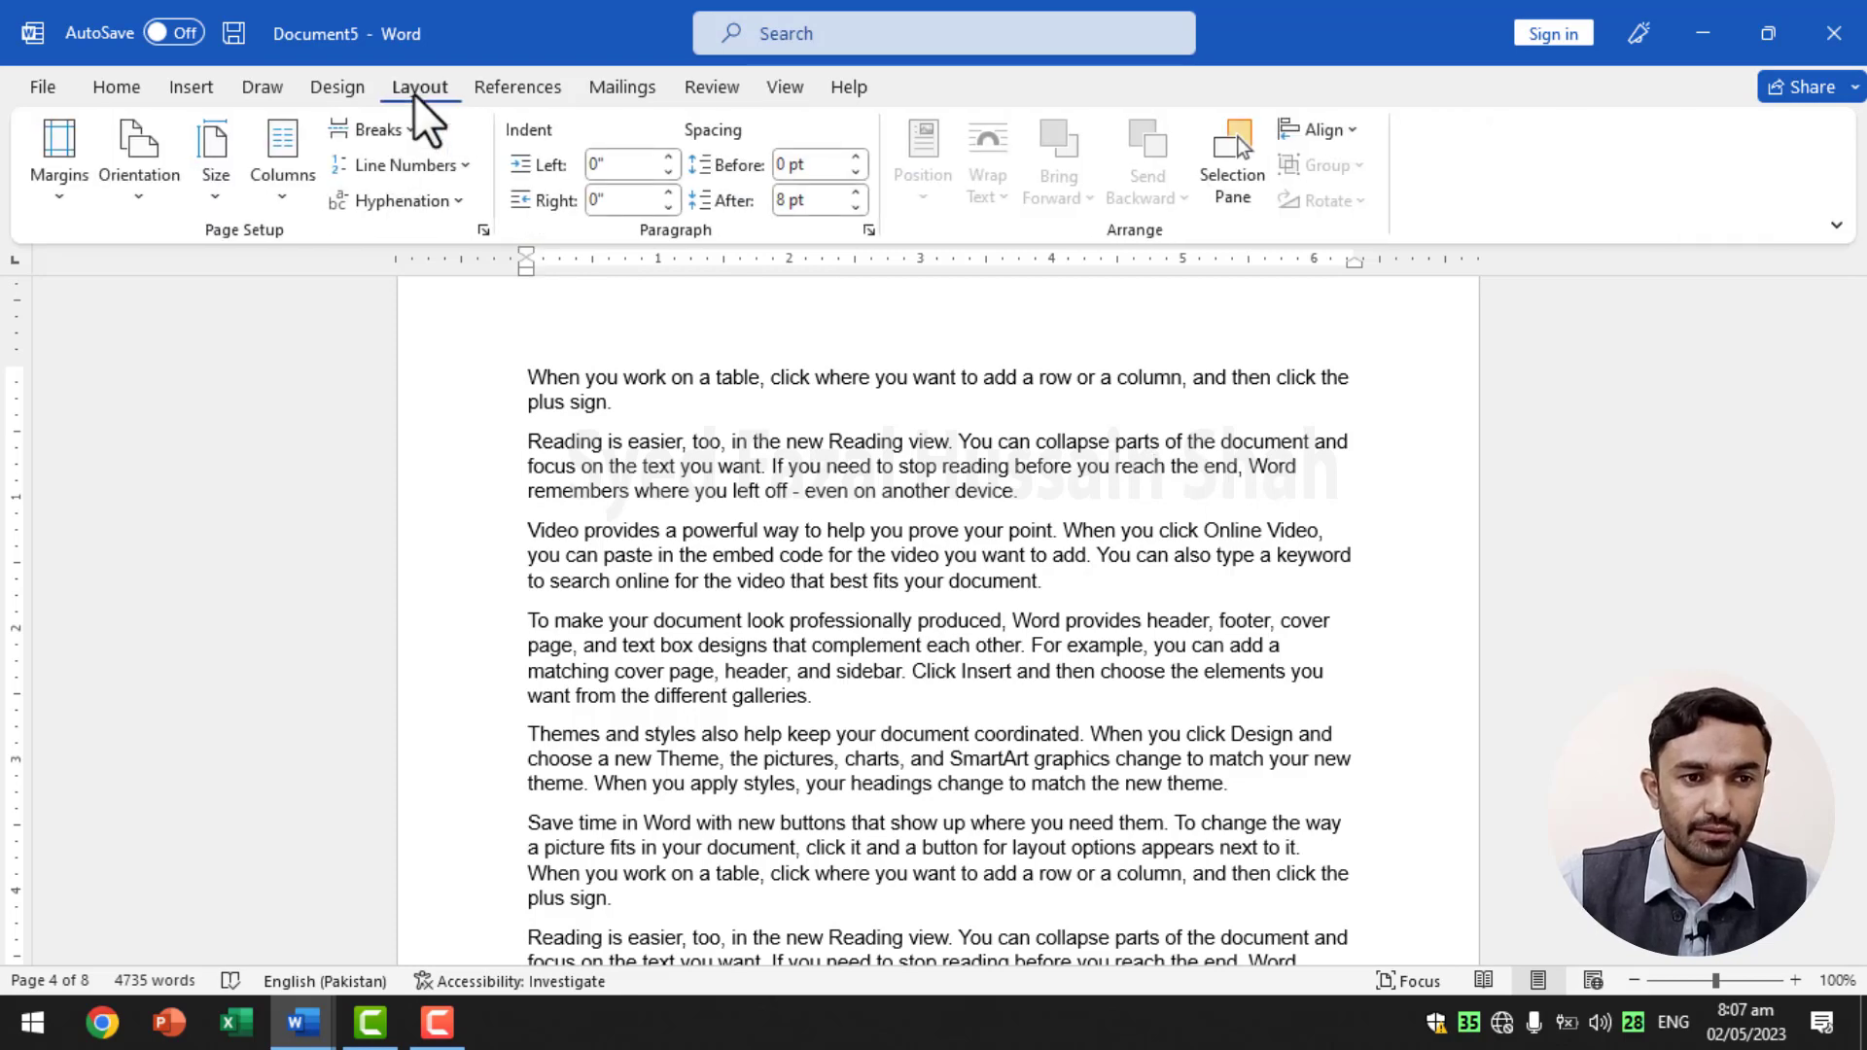
left_click(272, 175)
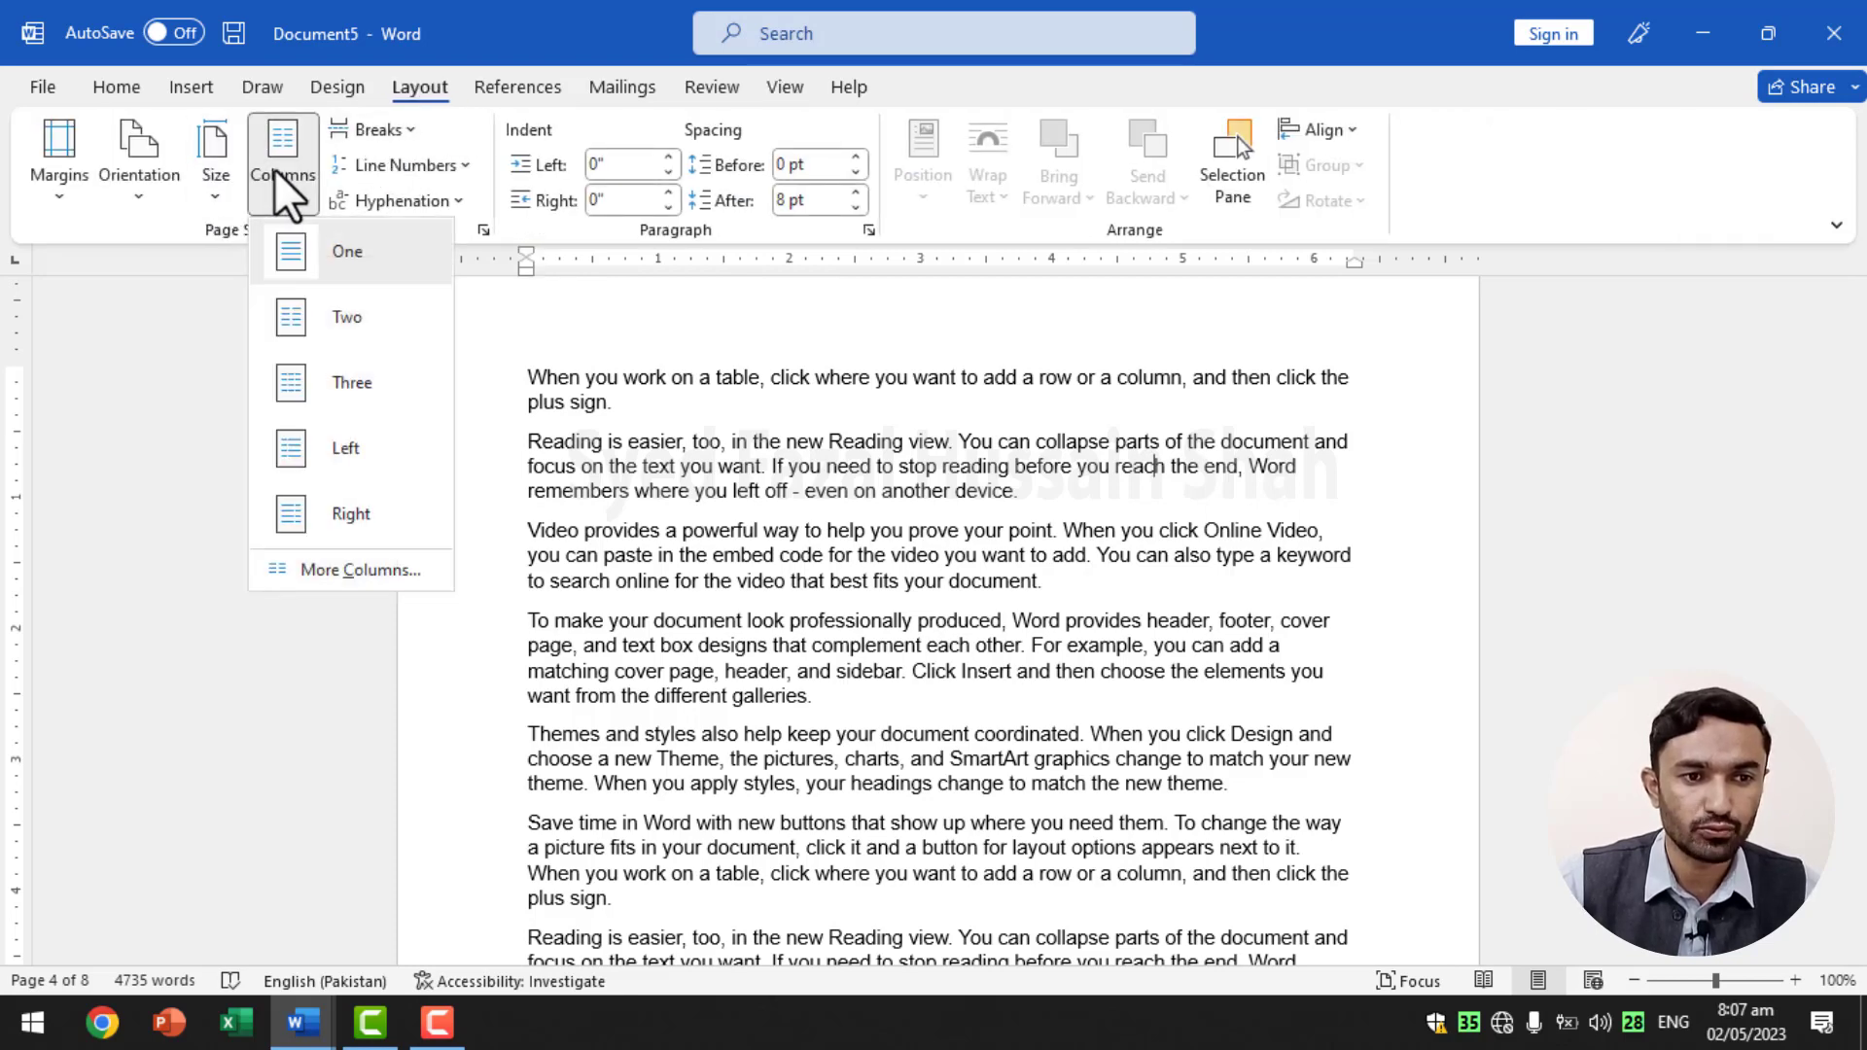
left_click(352, 307)
scroll(791, 355, "up", 5)
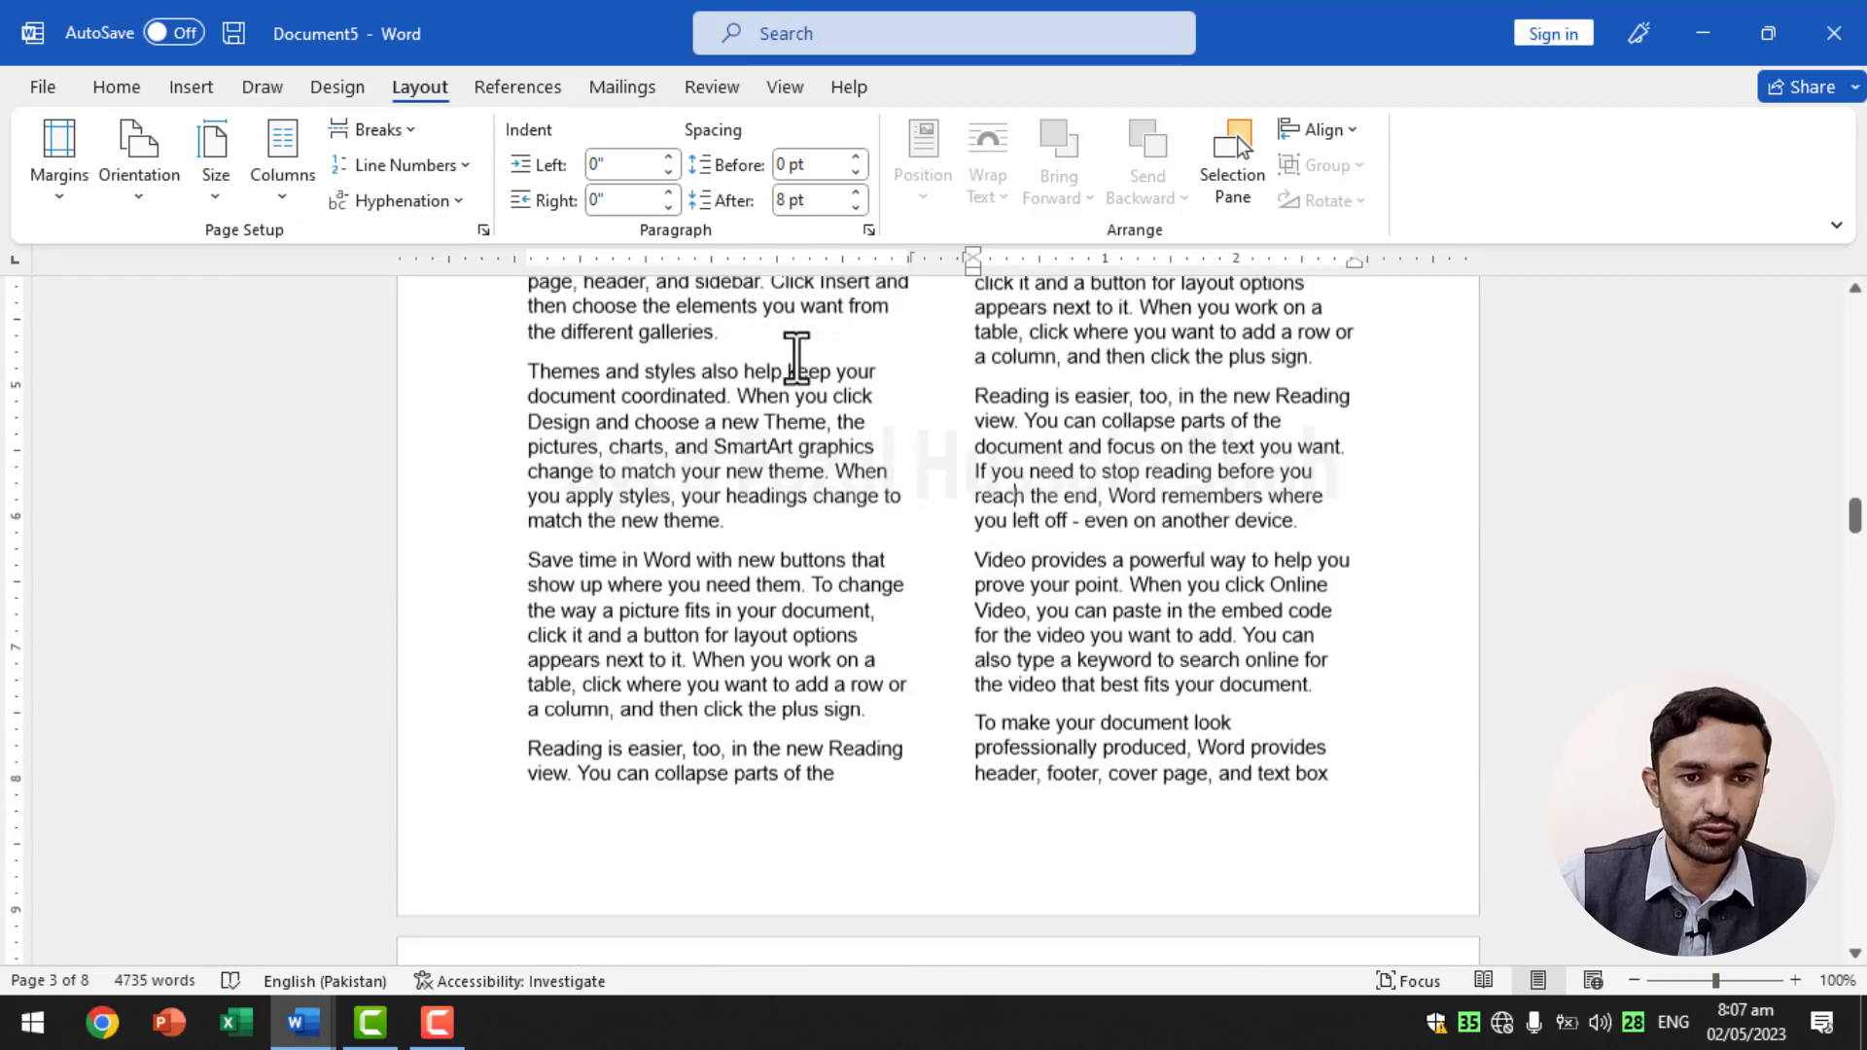
key("ctrl+Home")
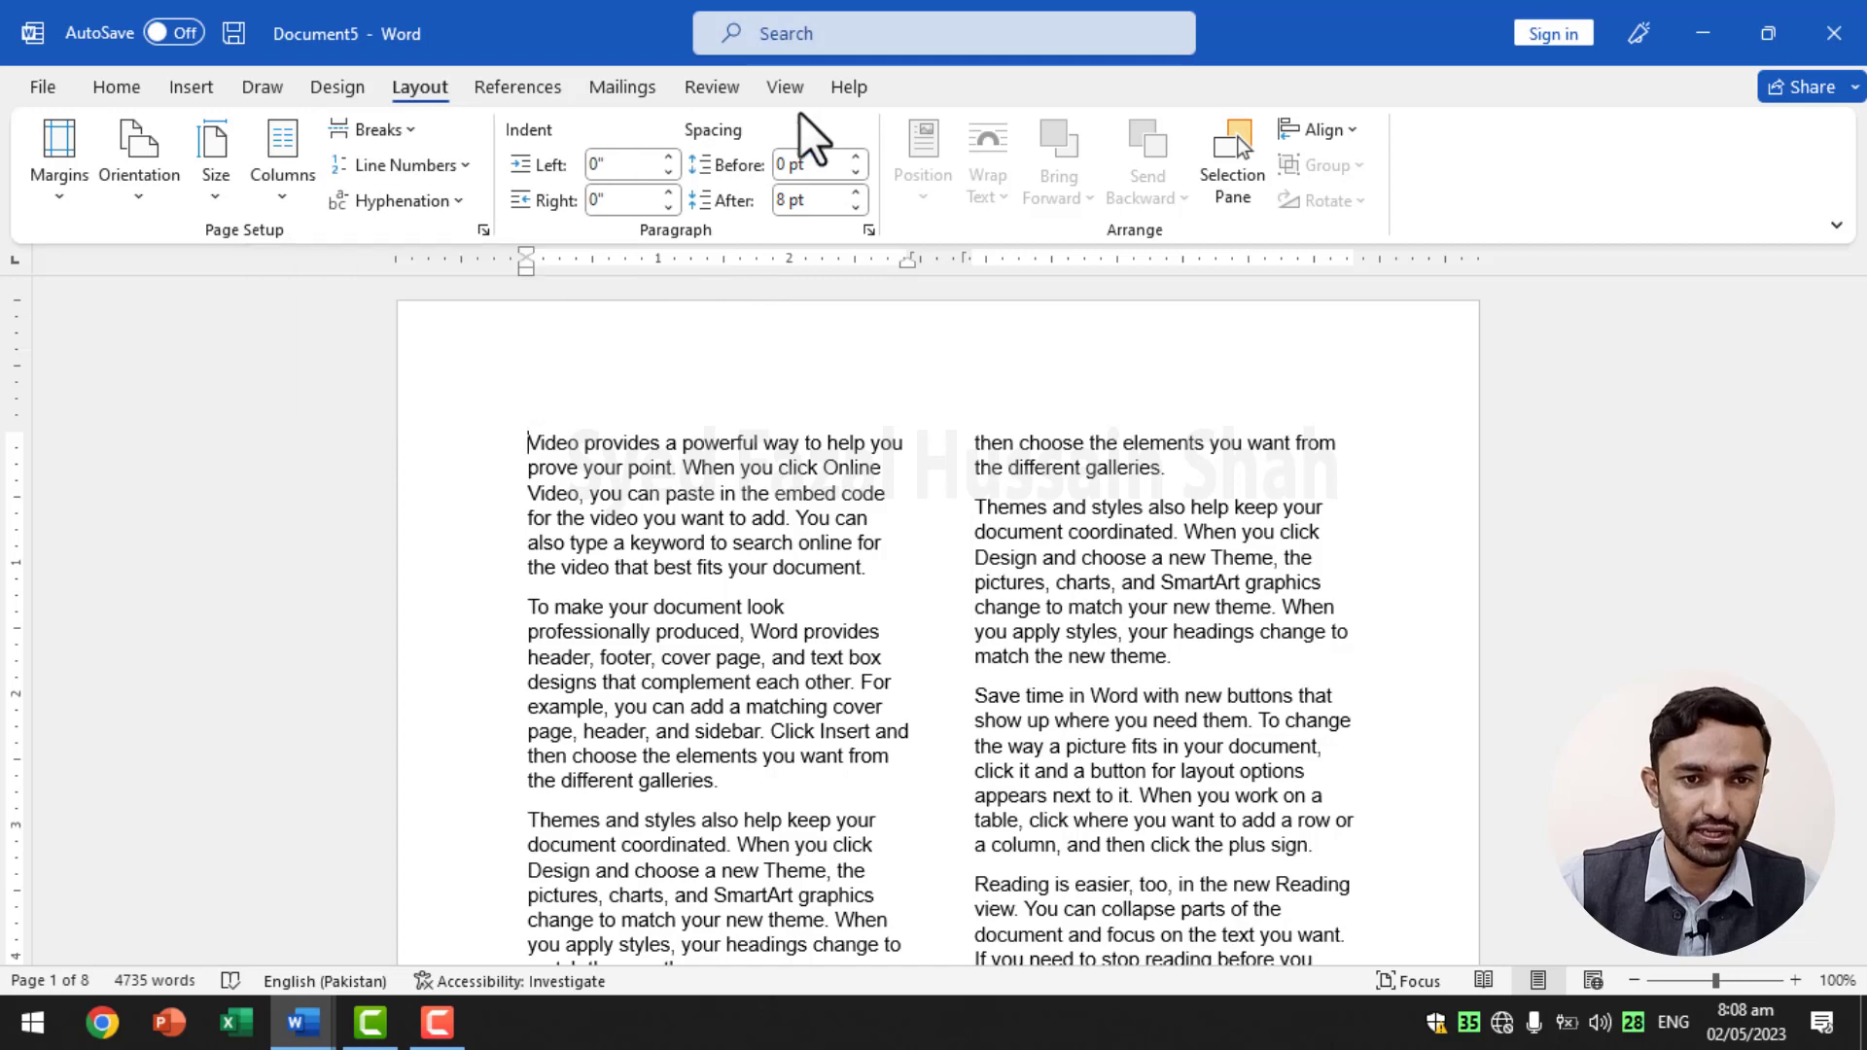
- Hide the ruler and set the document's text to one column
left_click(783, 88)
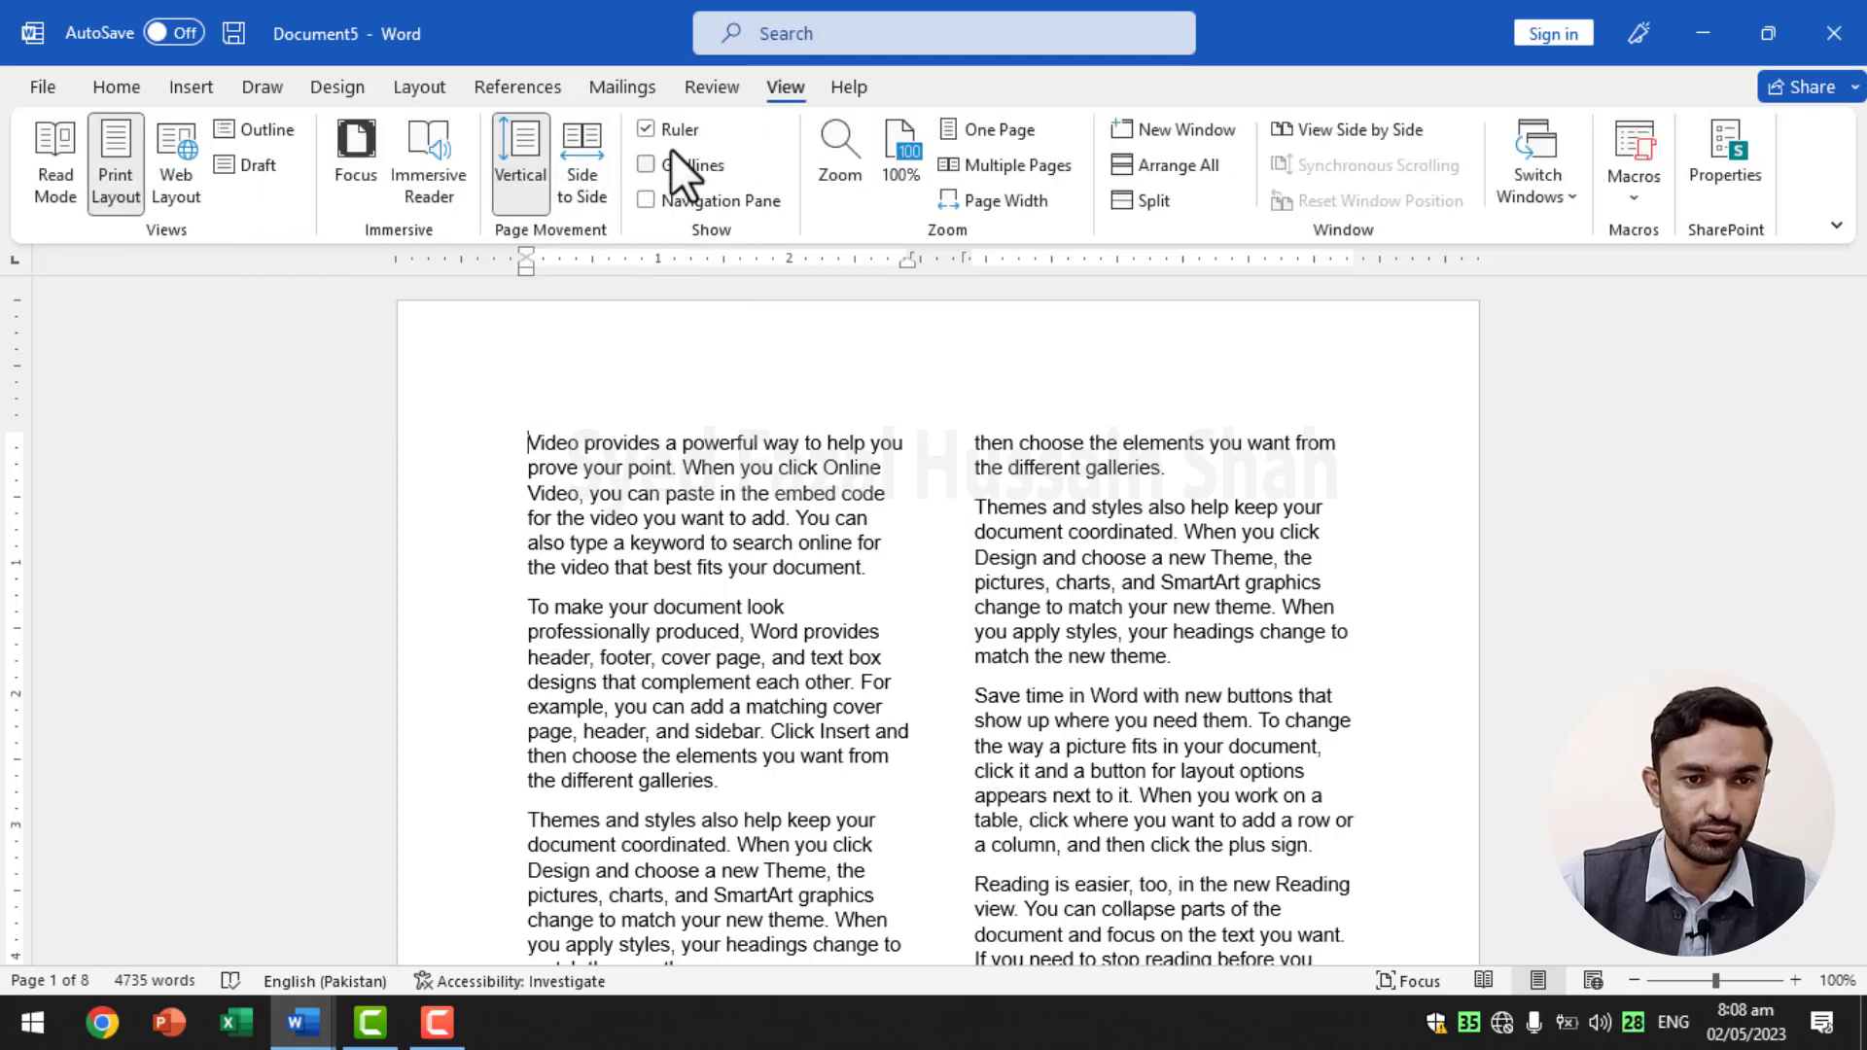
left_click(675, 133)
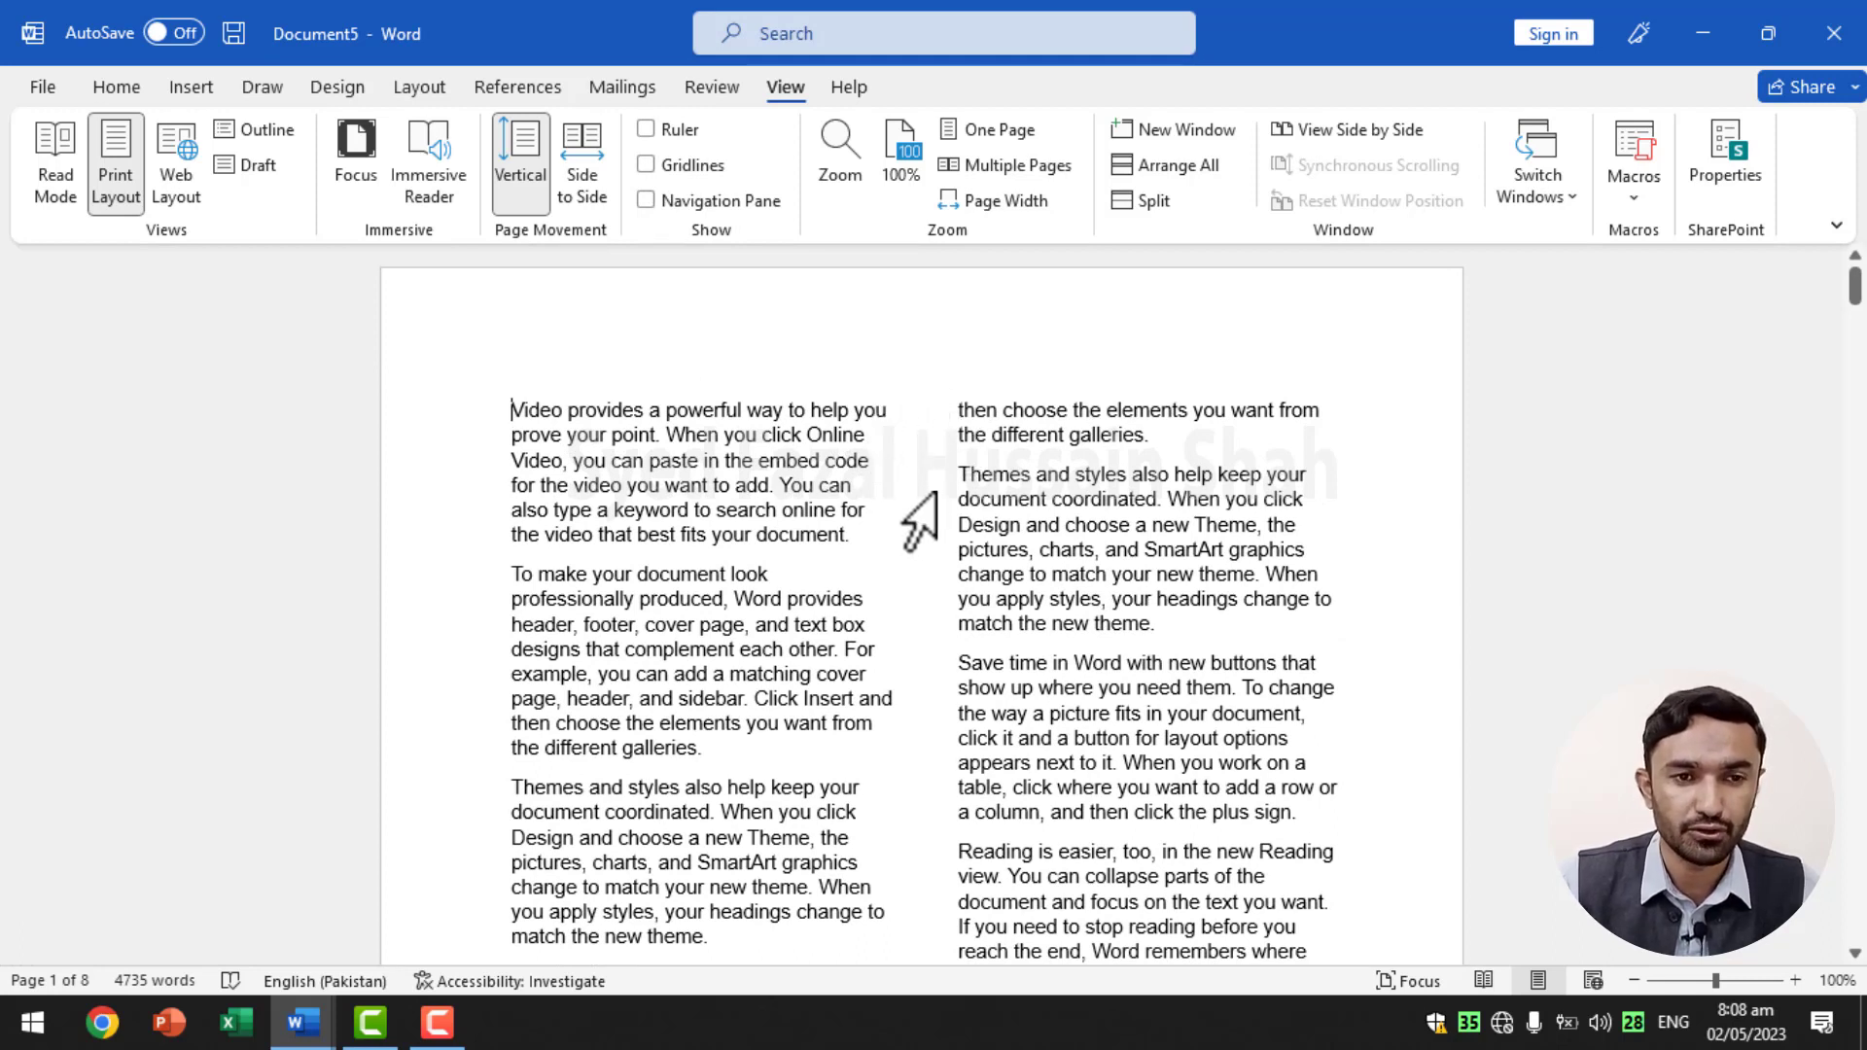
left_click(429, 92)
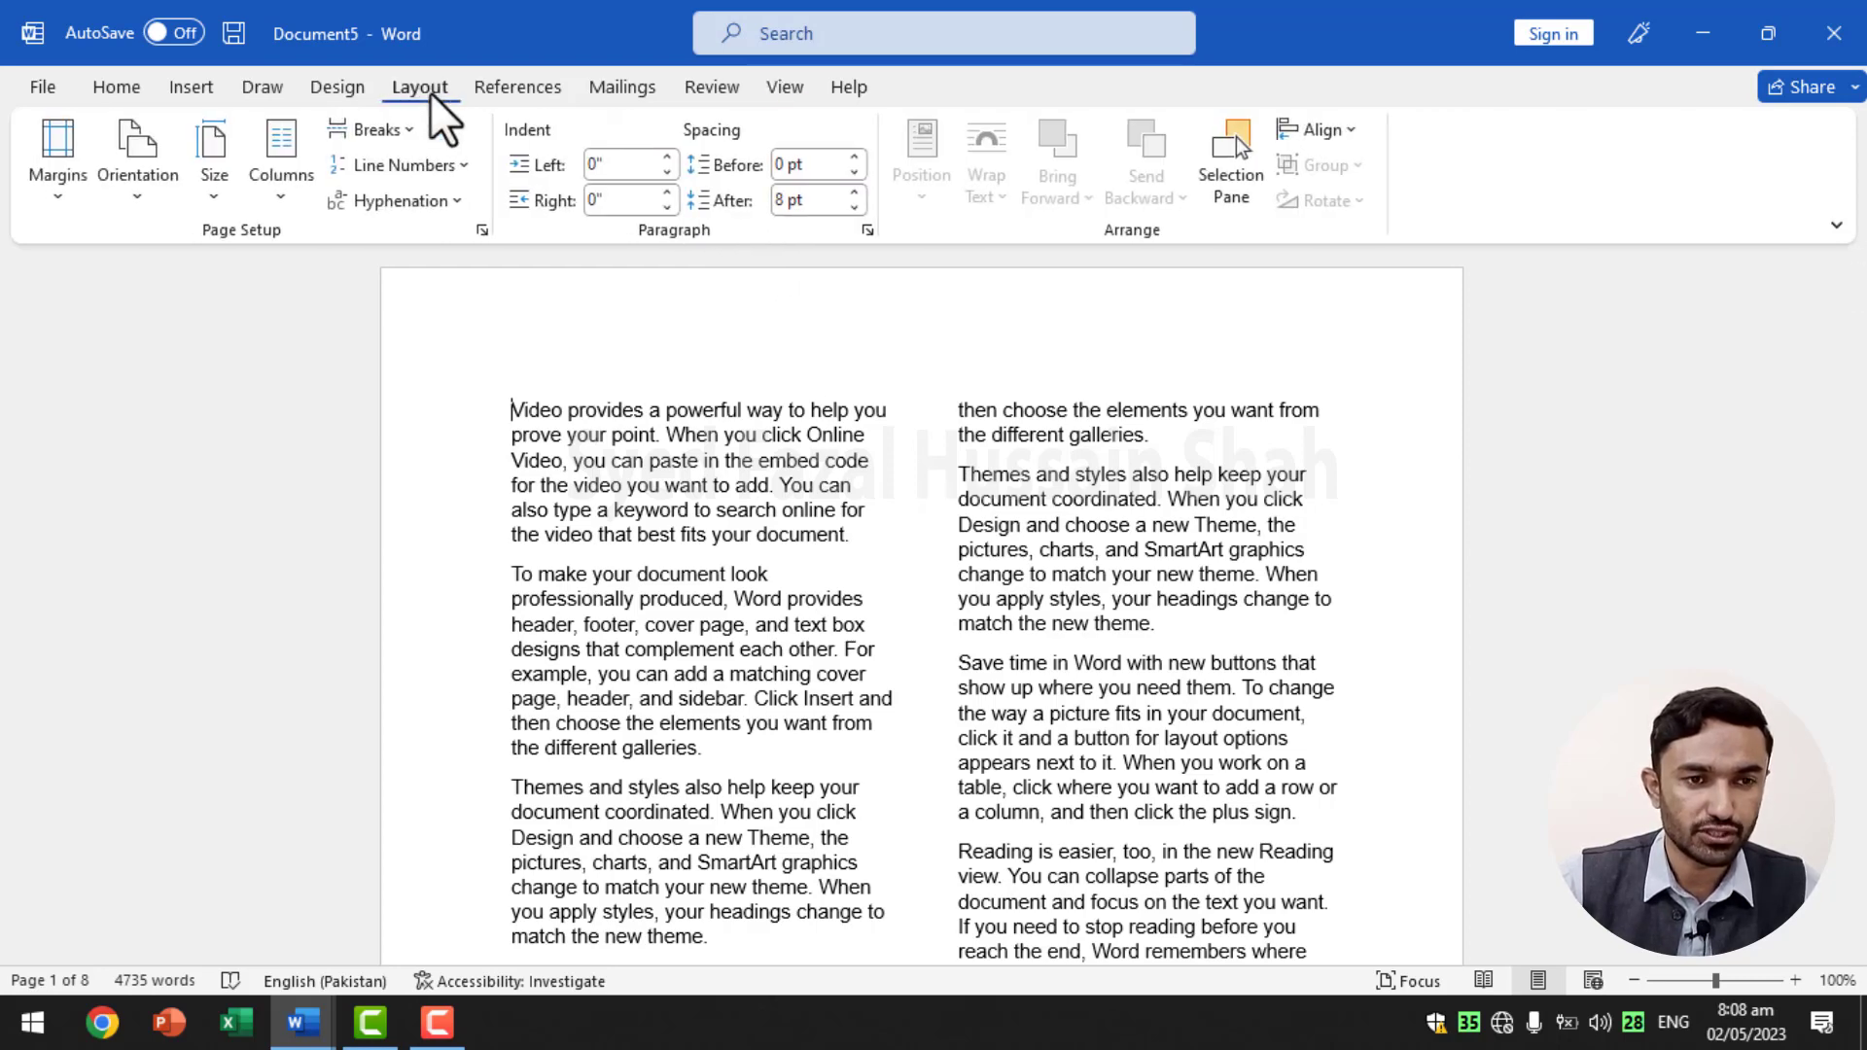
left_click(295, 171)
left_click(346, 249)
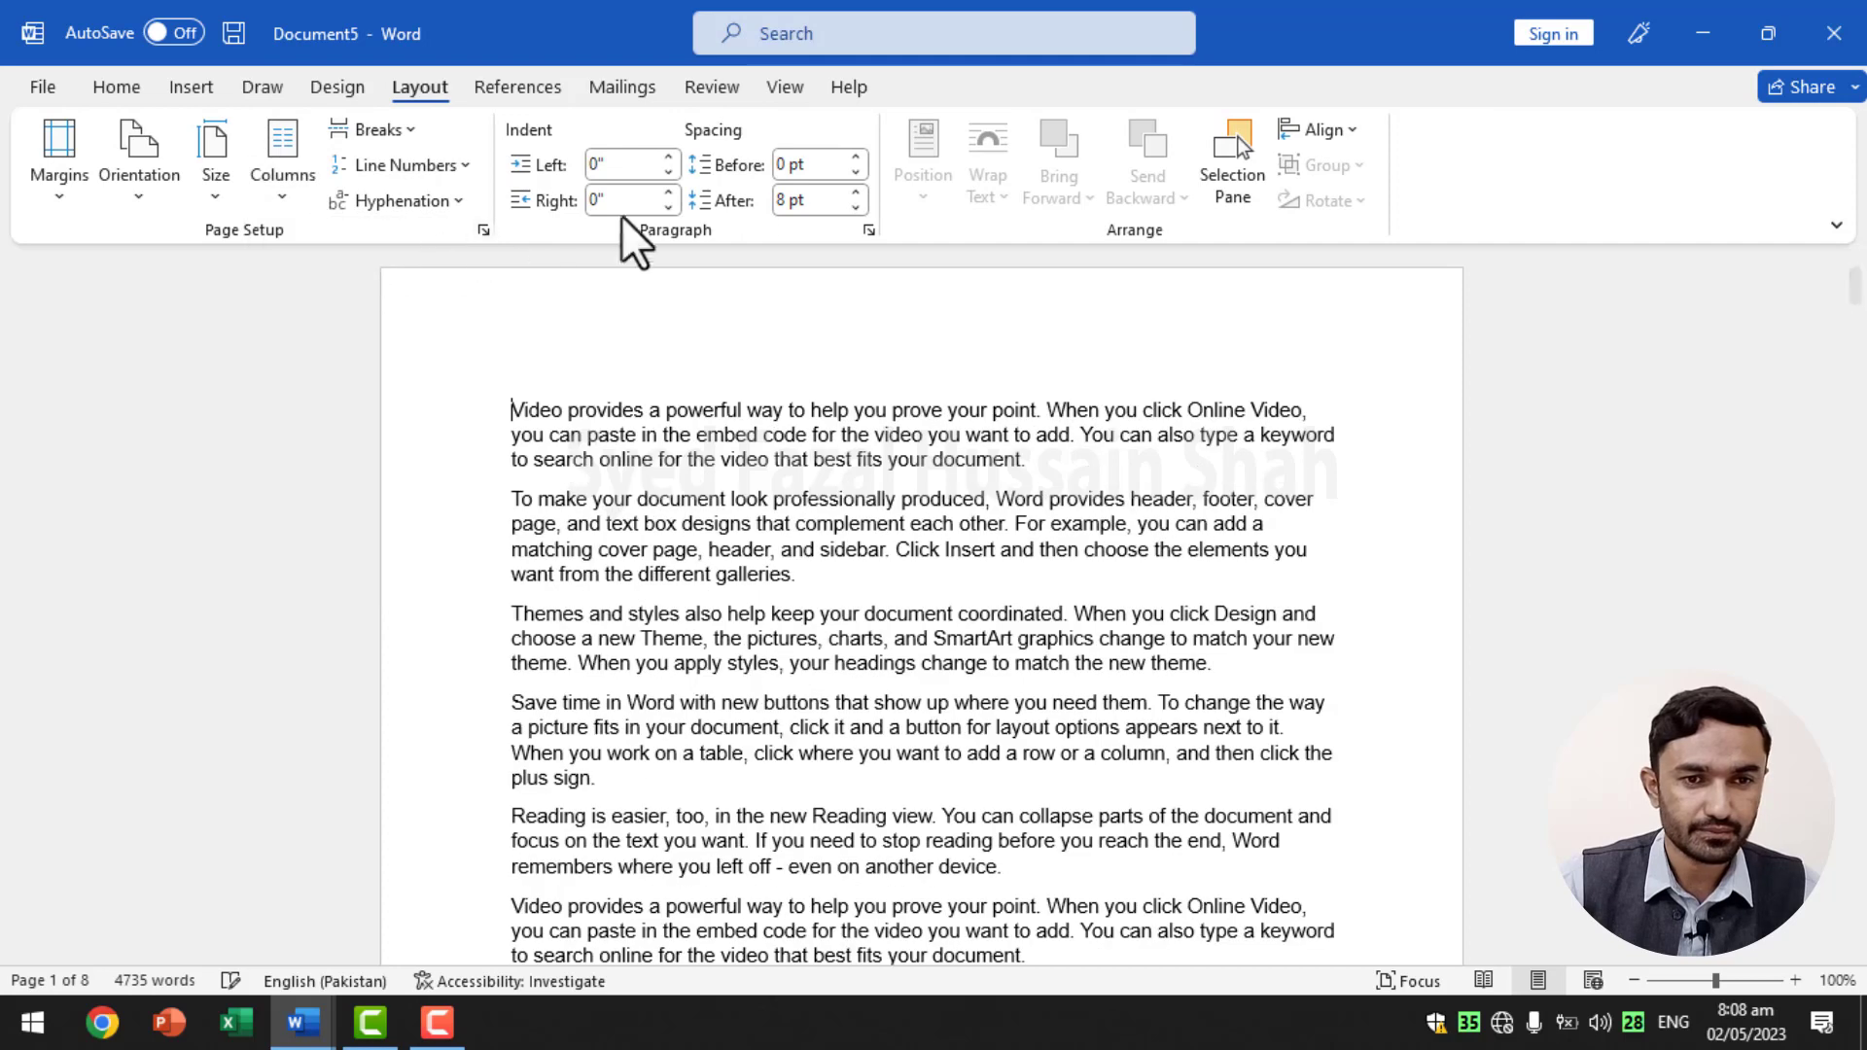
- Show the gridlines and insert five blank lines after the document's first paragraph
left_click(784, 86)
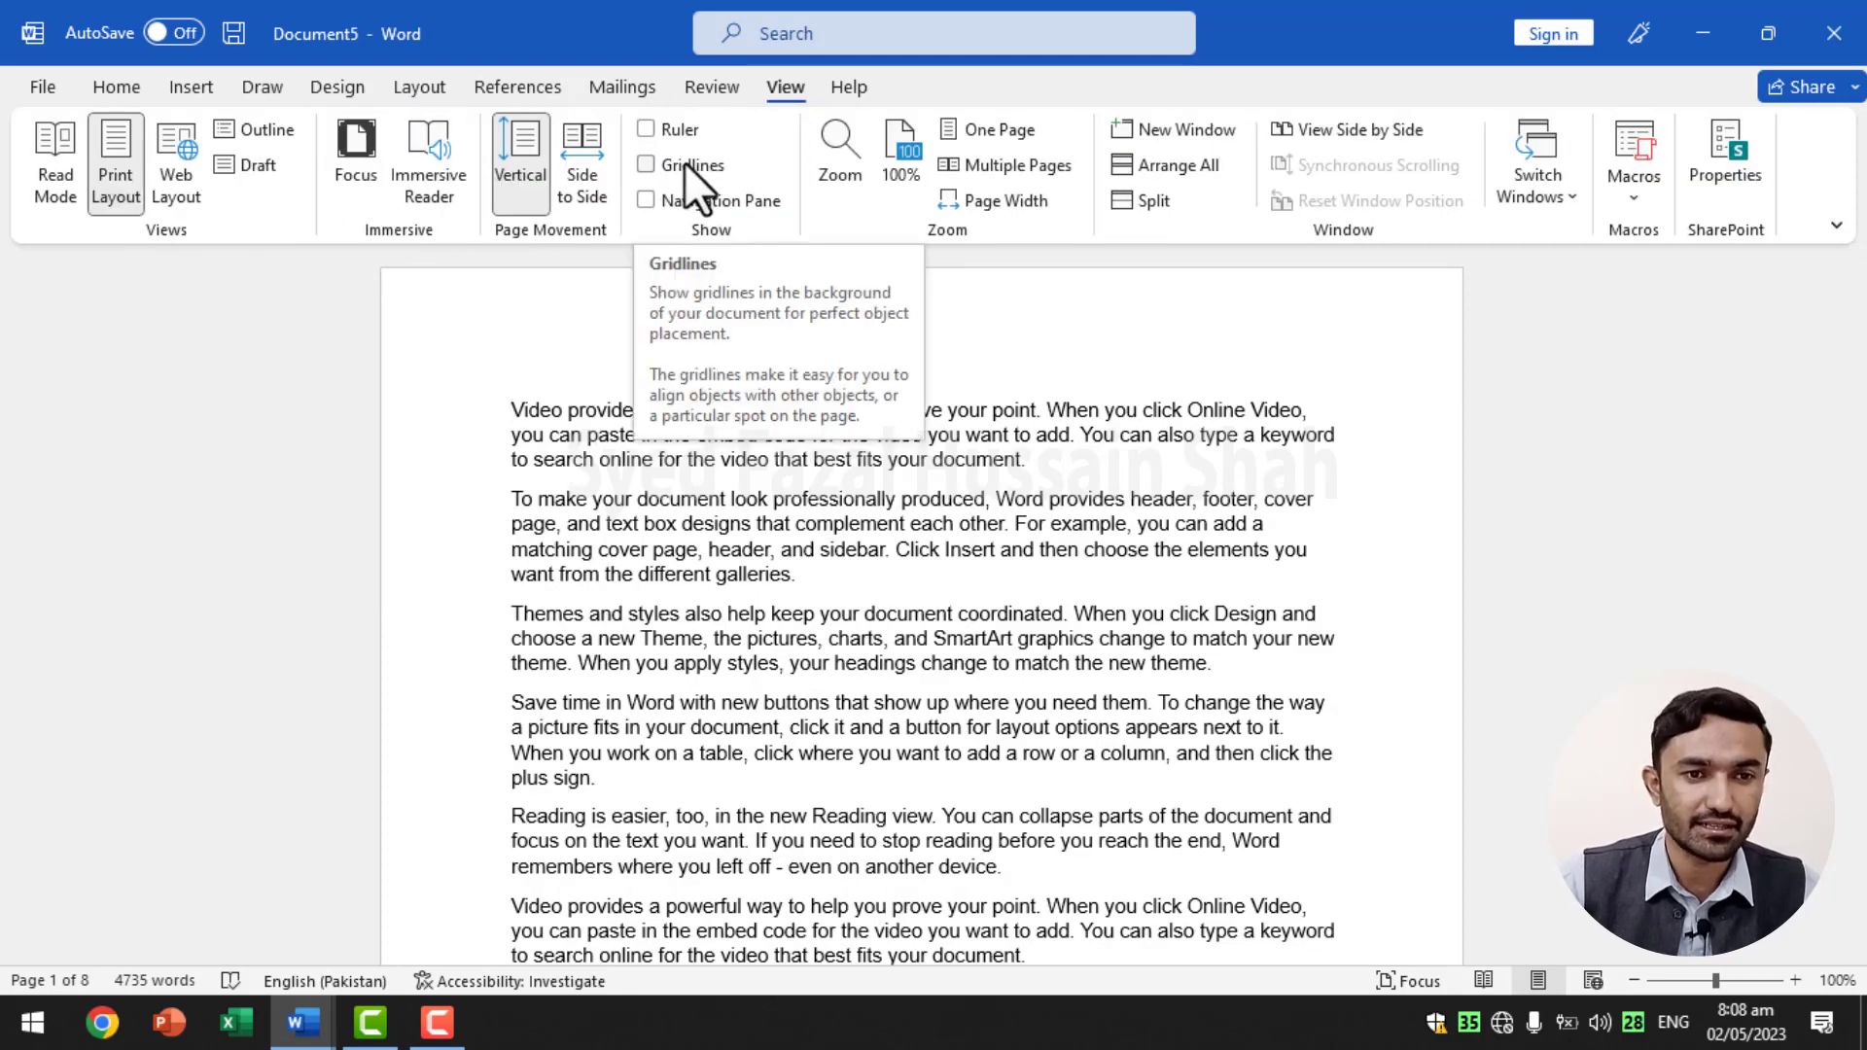
left_click(684, 161)
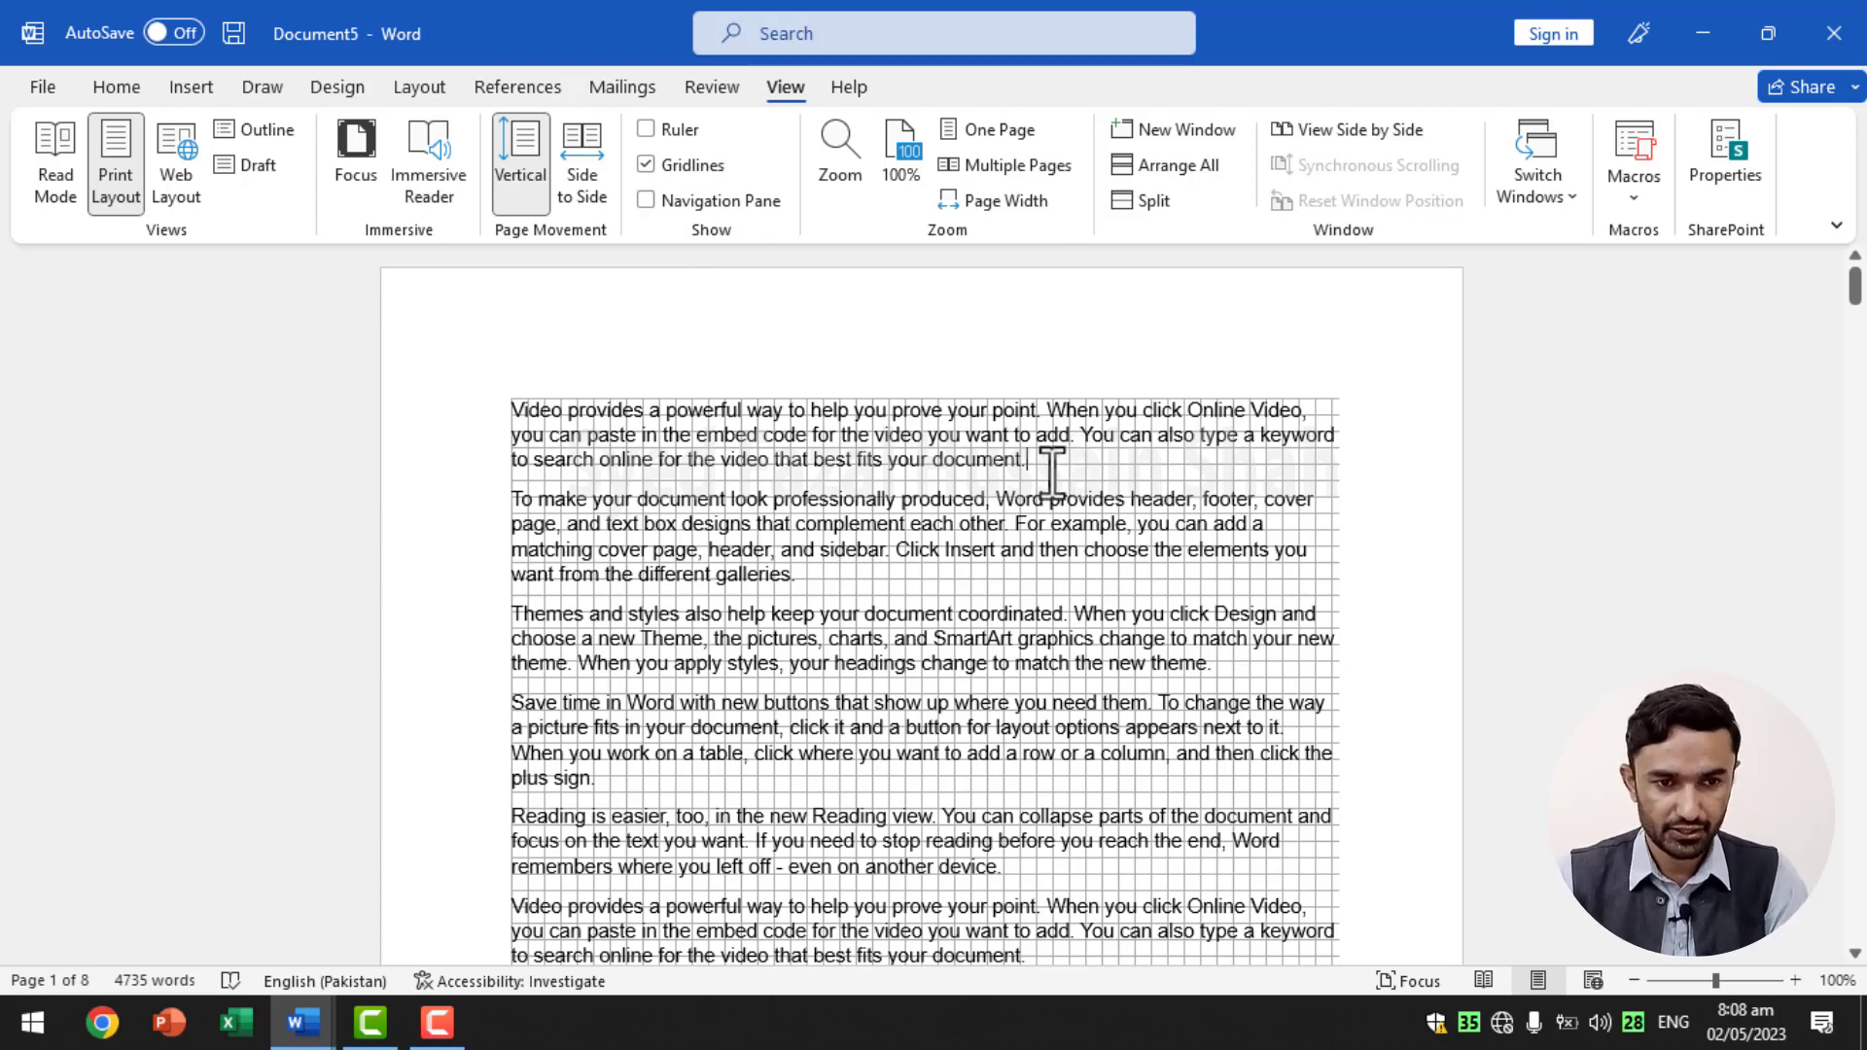
key("Return")
key("Return")
key("Return")
key("Return")
key("Return")
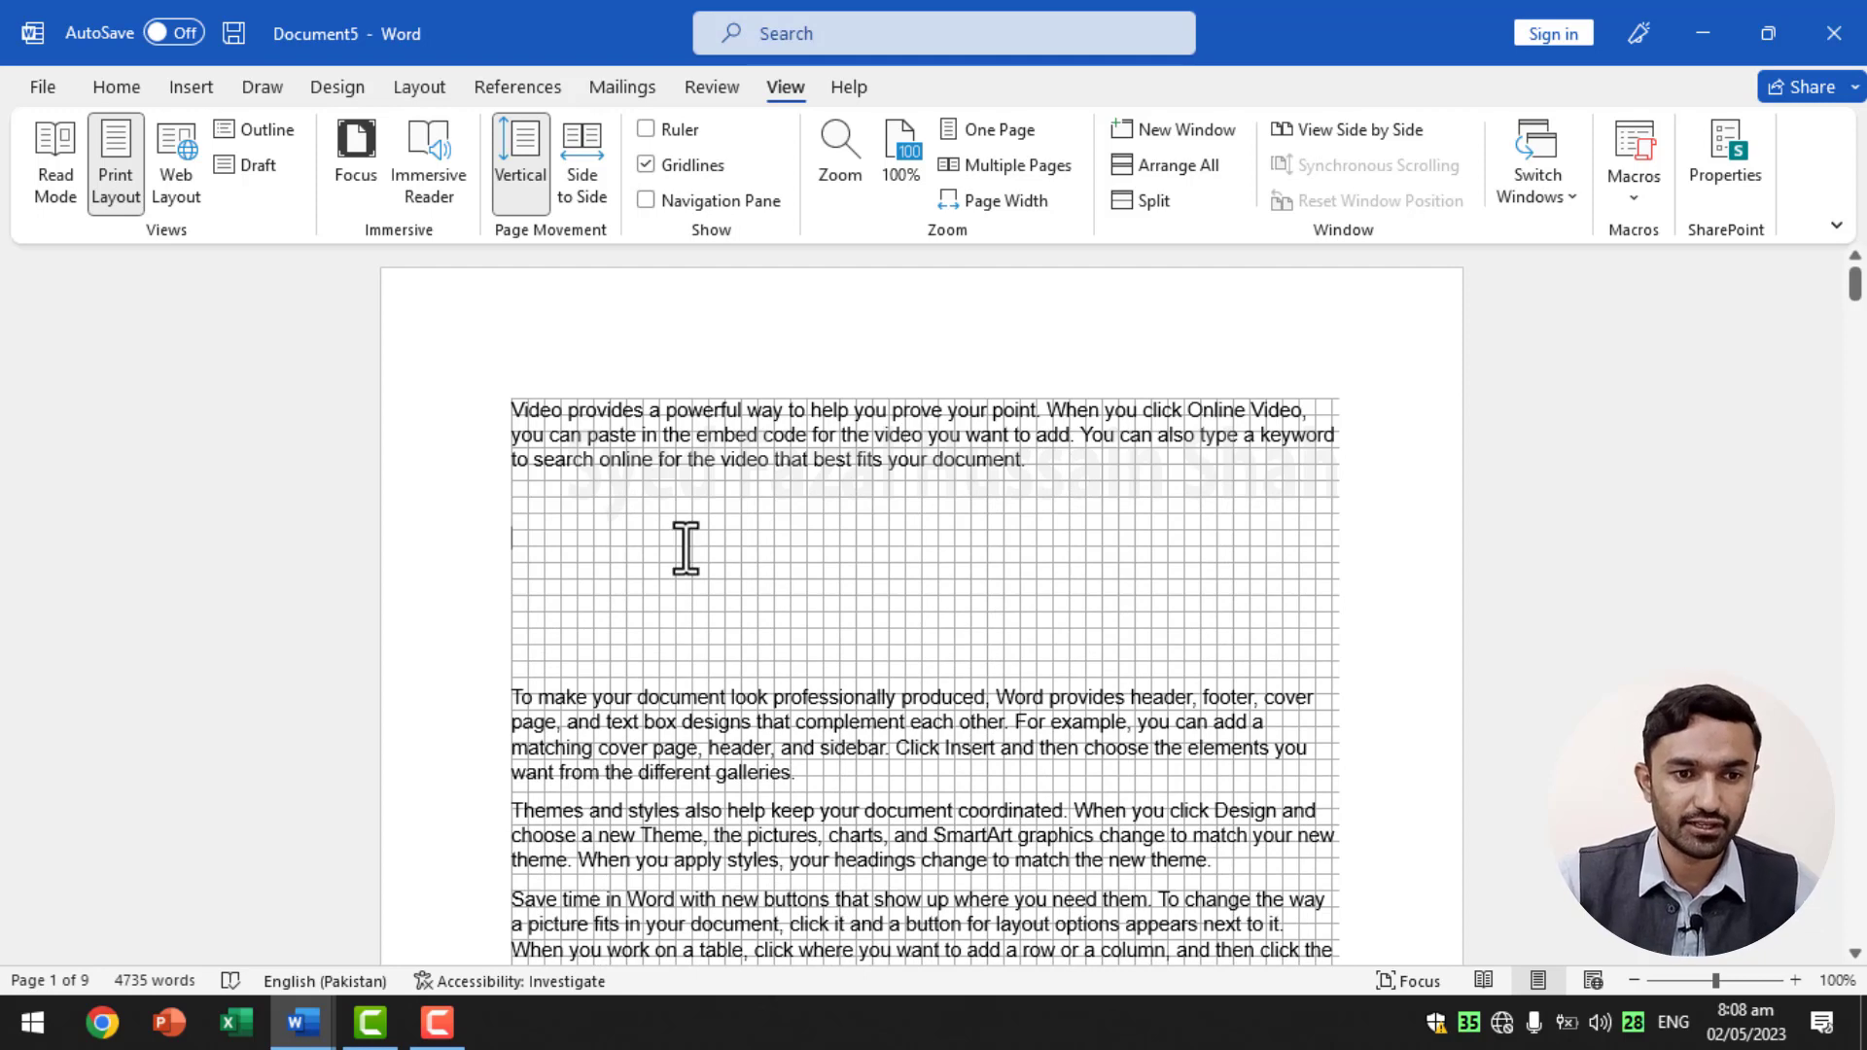
- Draw a straight horizontal line about 2.38" long in the blank space below the first paragraph
left_click(191, 88)
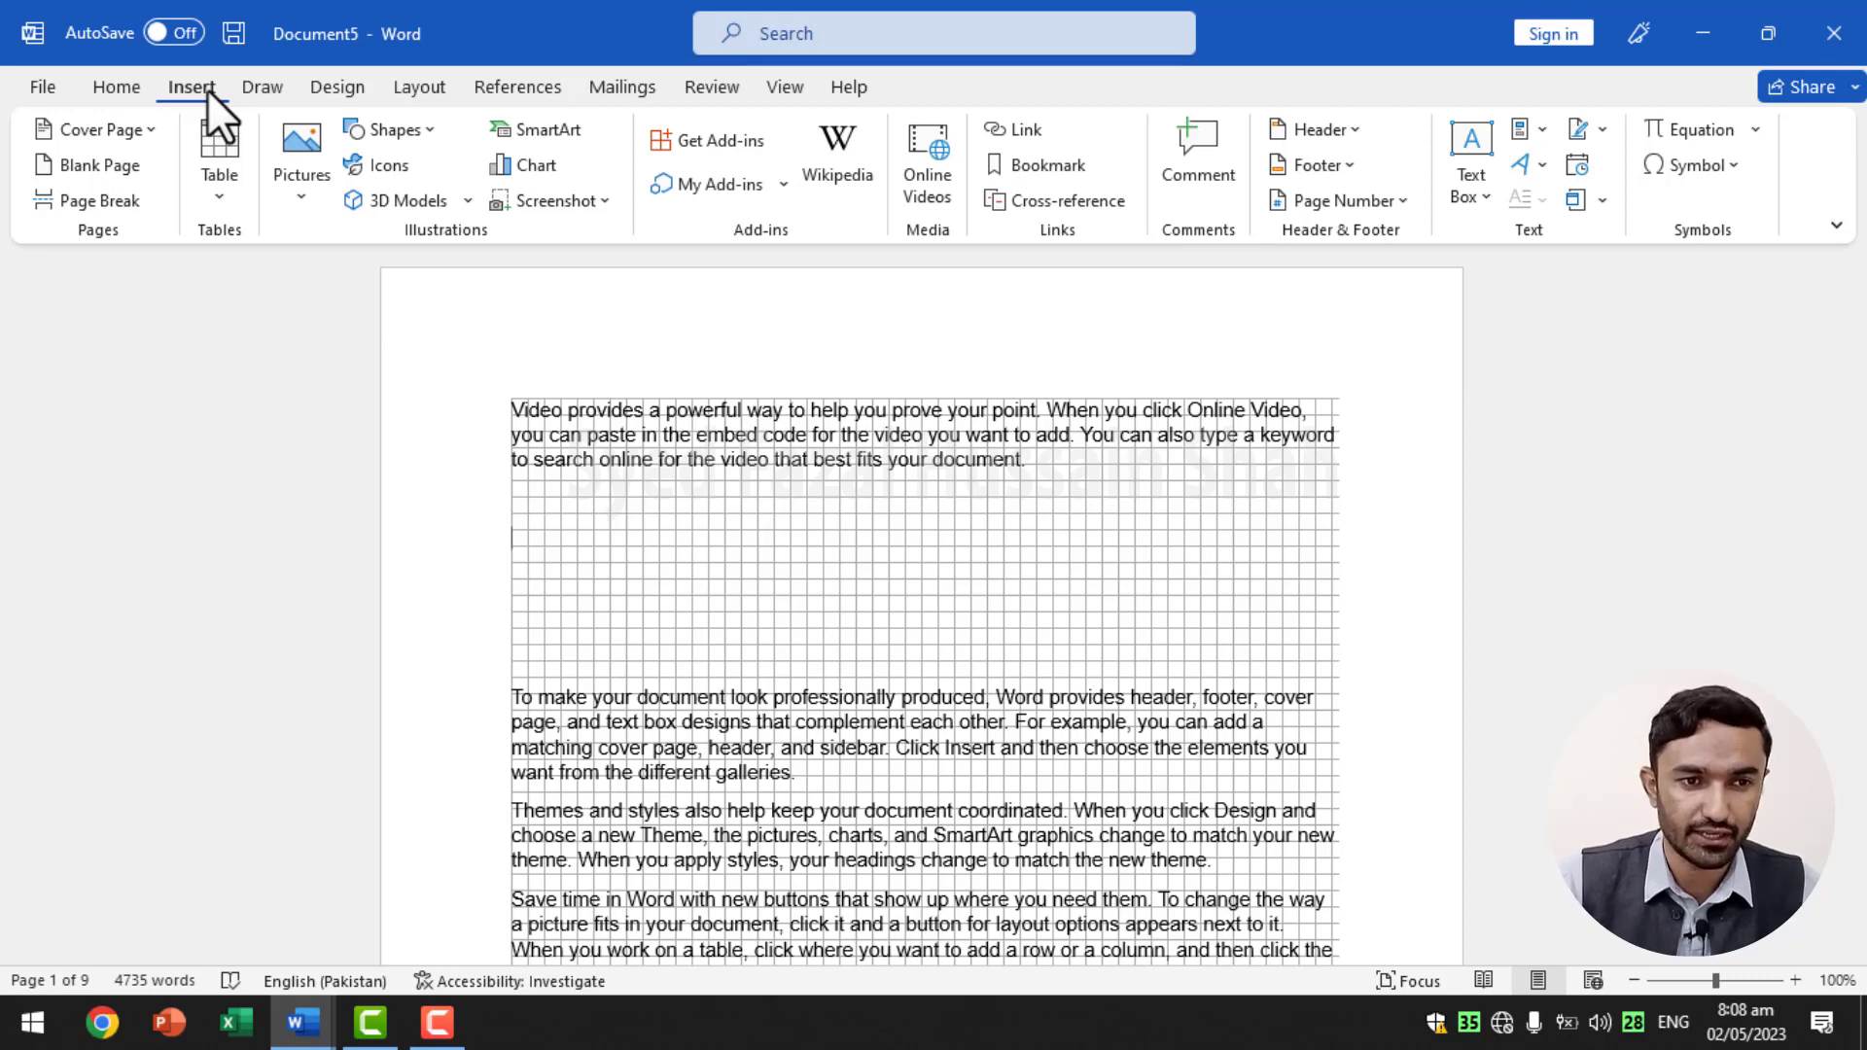
left_click(392, 133)
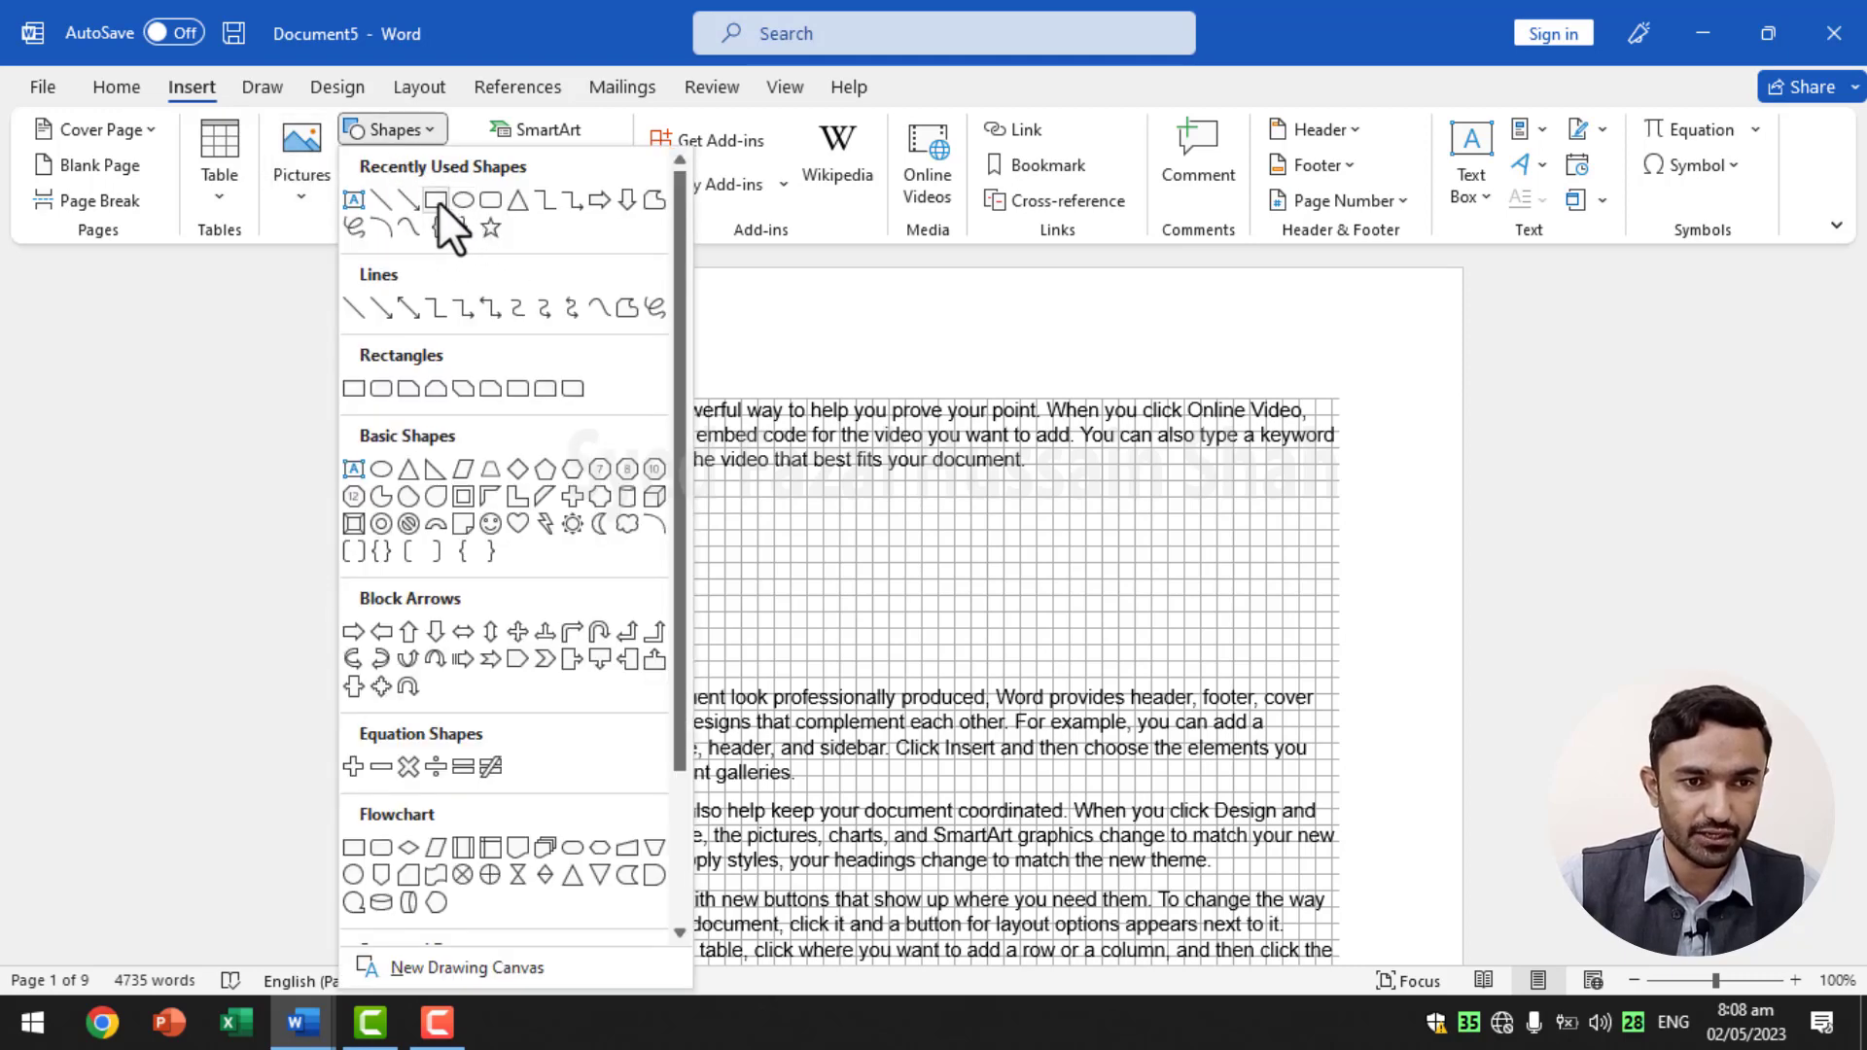
left_click(380, 200)
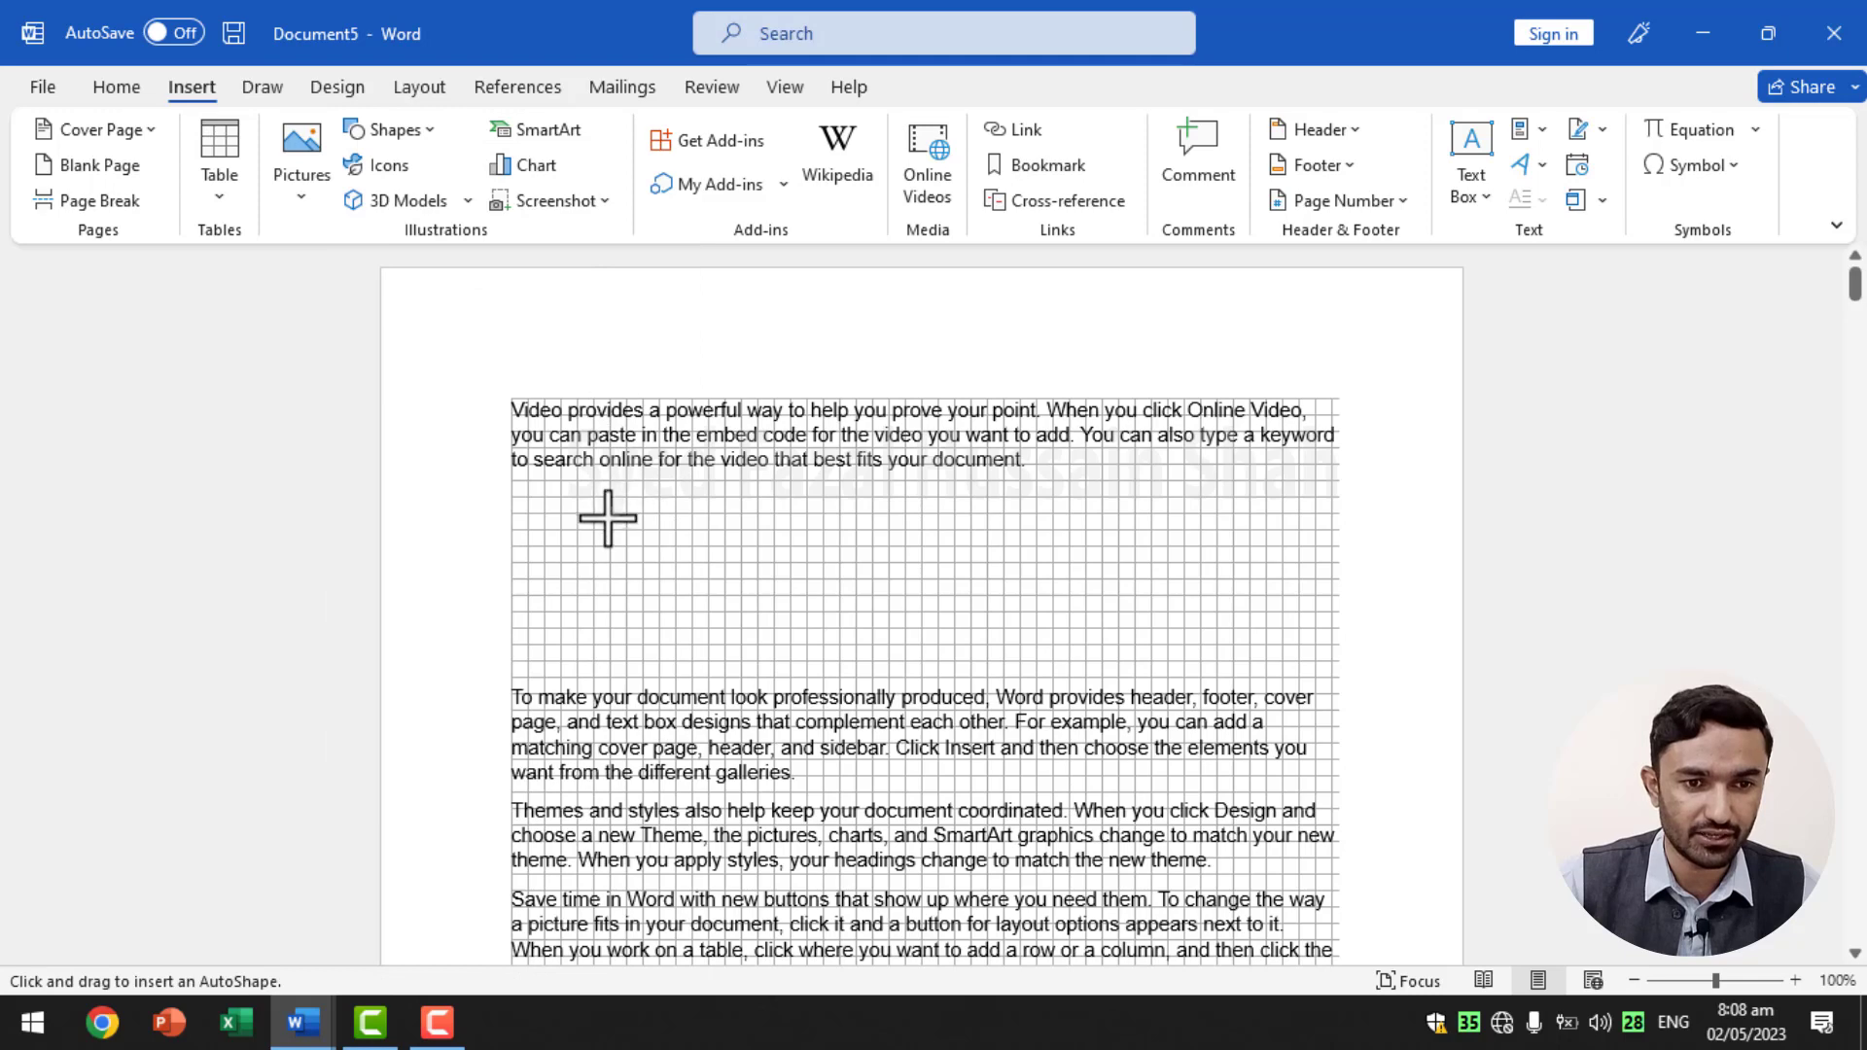
left_click_drag(607, 519, 921, 517)
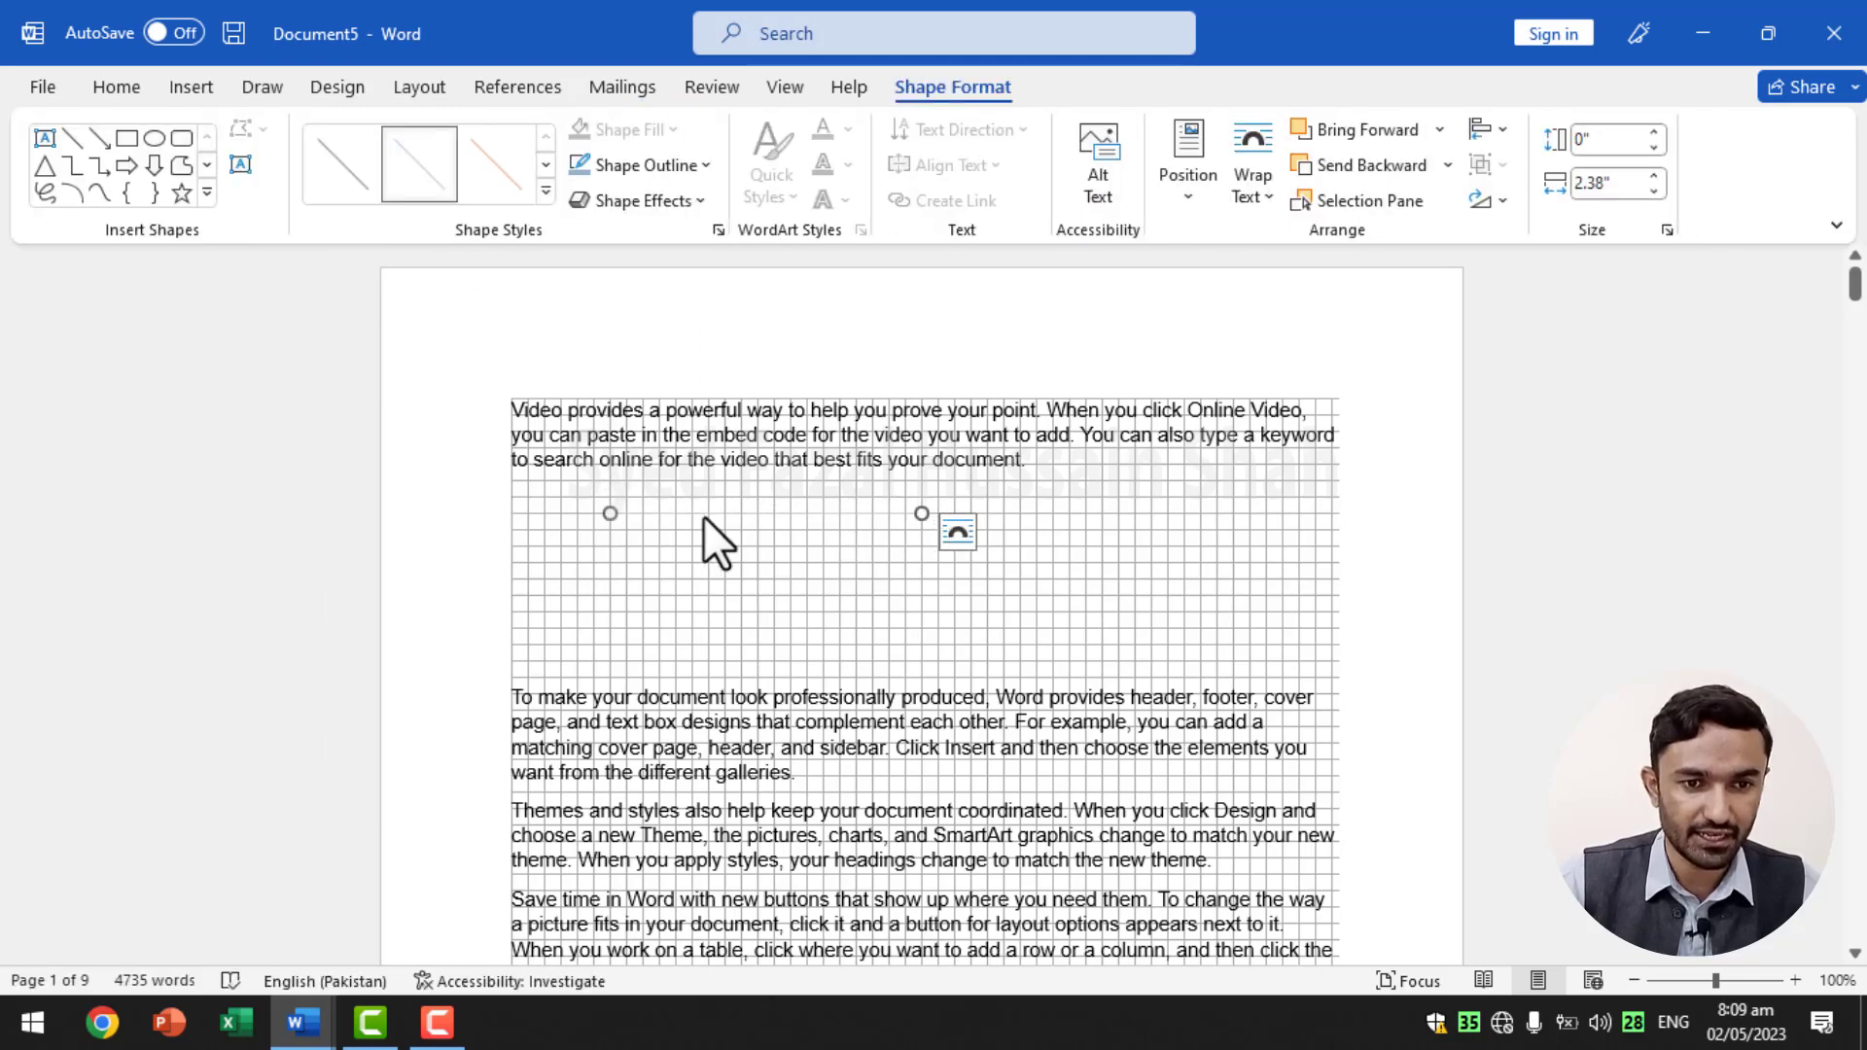
- Draw two 1" high rectangles side by side along the gridlines below the line, about 2.5" and 1.88" wide
left_click(125, 138)
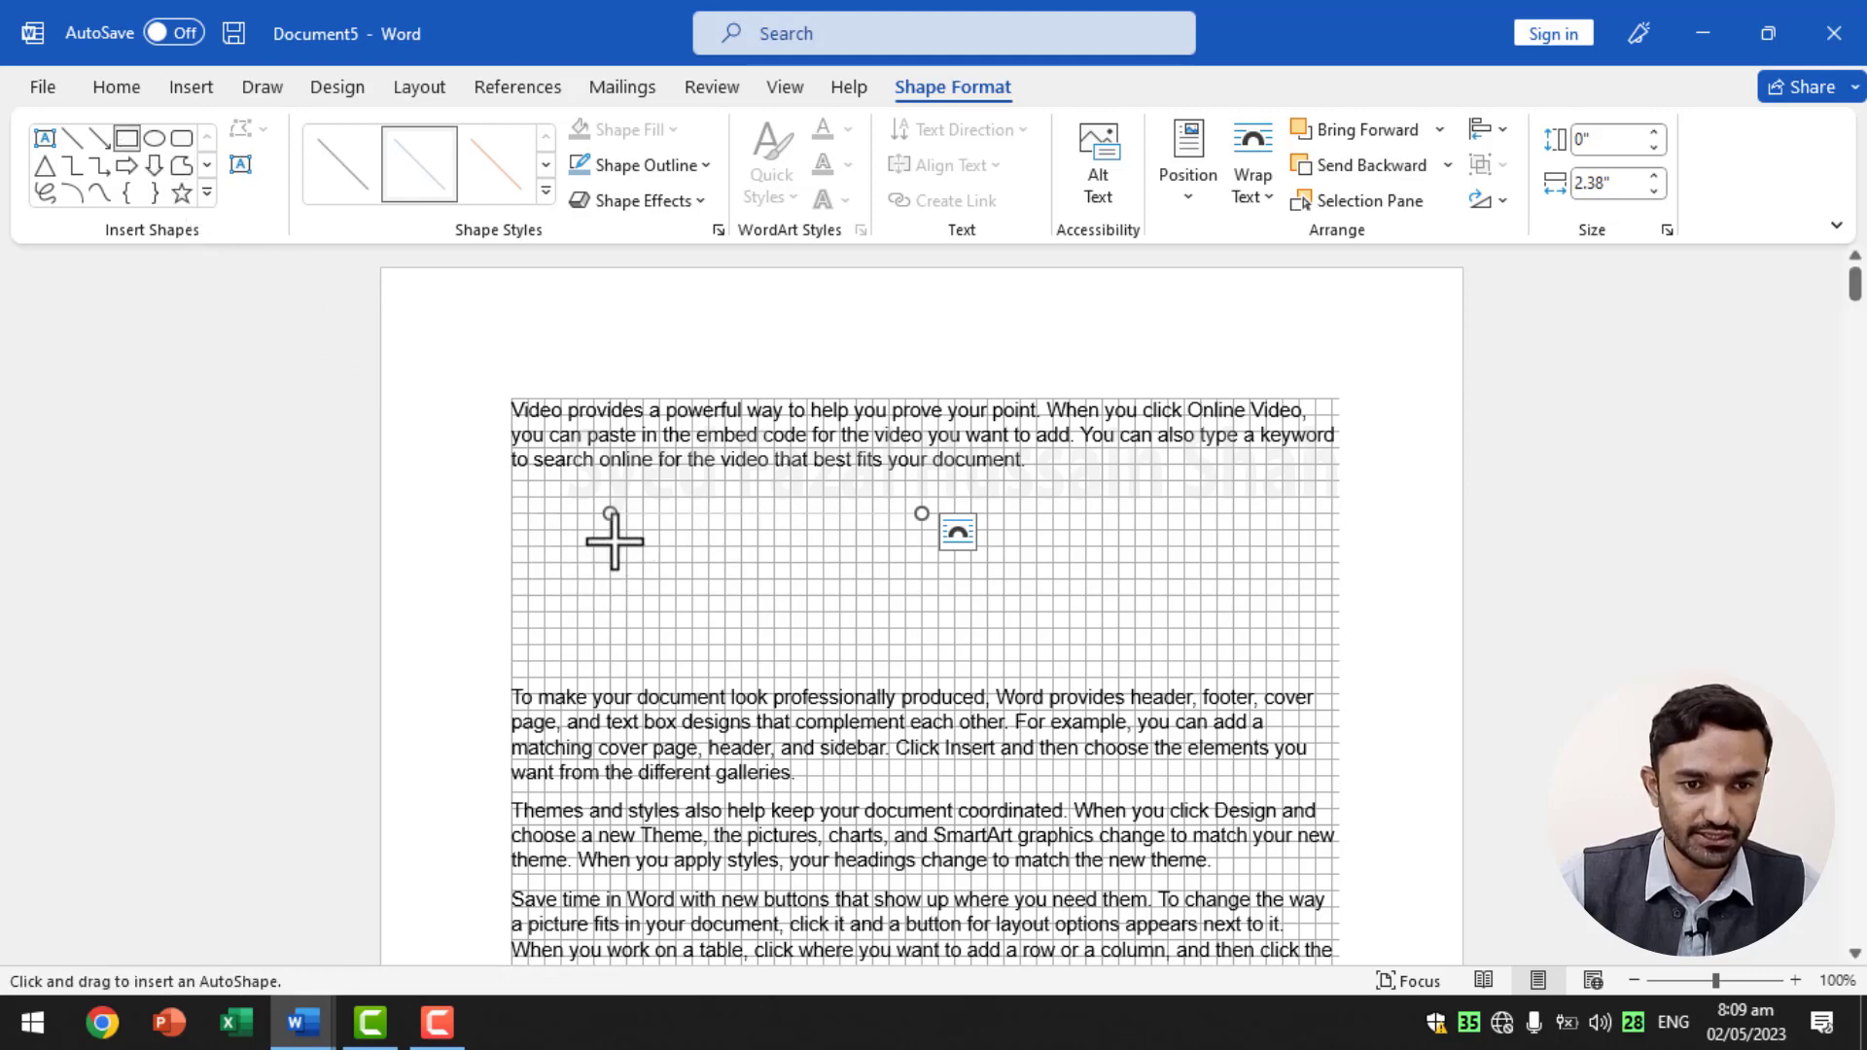
mouse_move(611, 531)
left_mouse_down()
mouse_move(616, 558)
mouse_move(742, 654)
mouse_move(919, 646)
mouse_move(920, 664)
mouse_move(896, 659)
mouse_move(937, 661)
left_mouse_up()
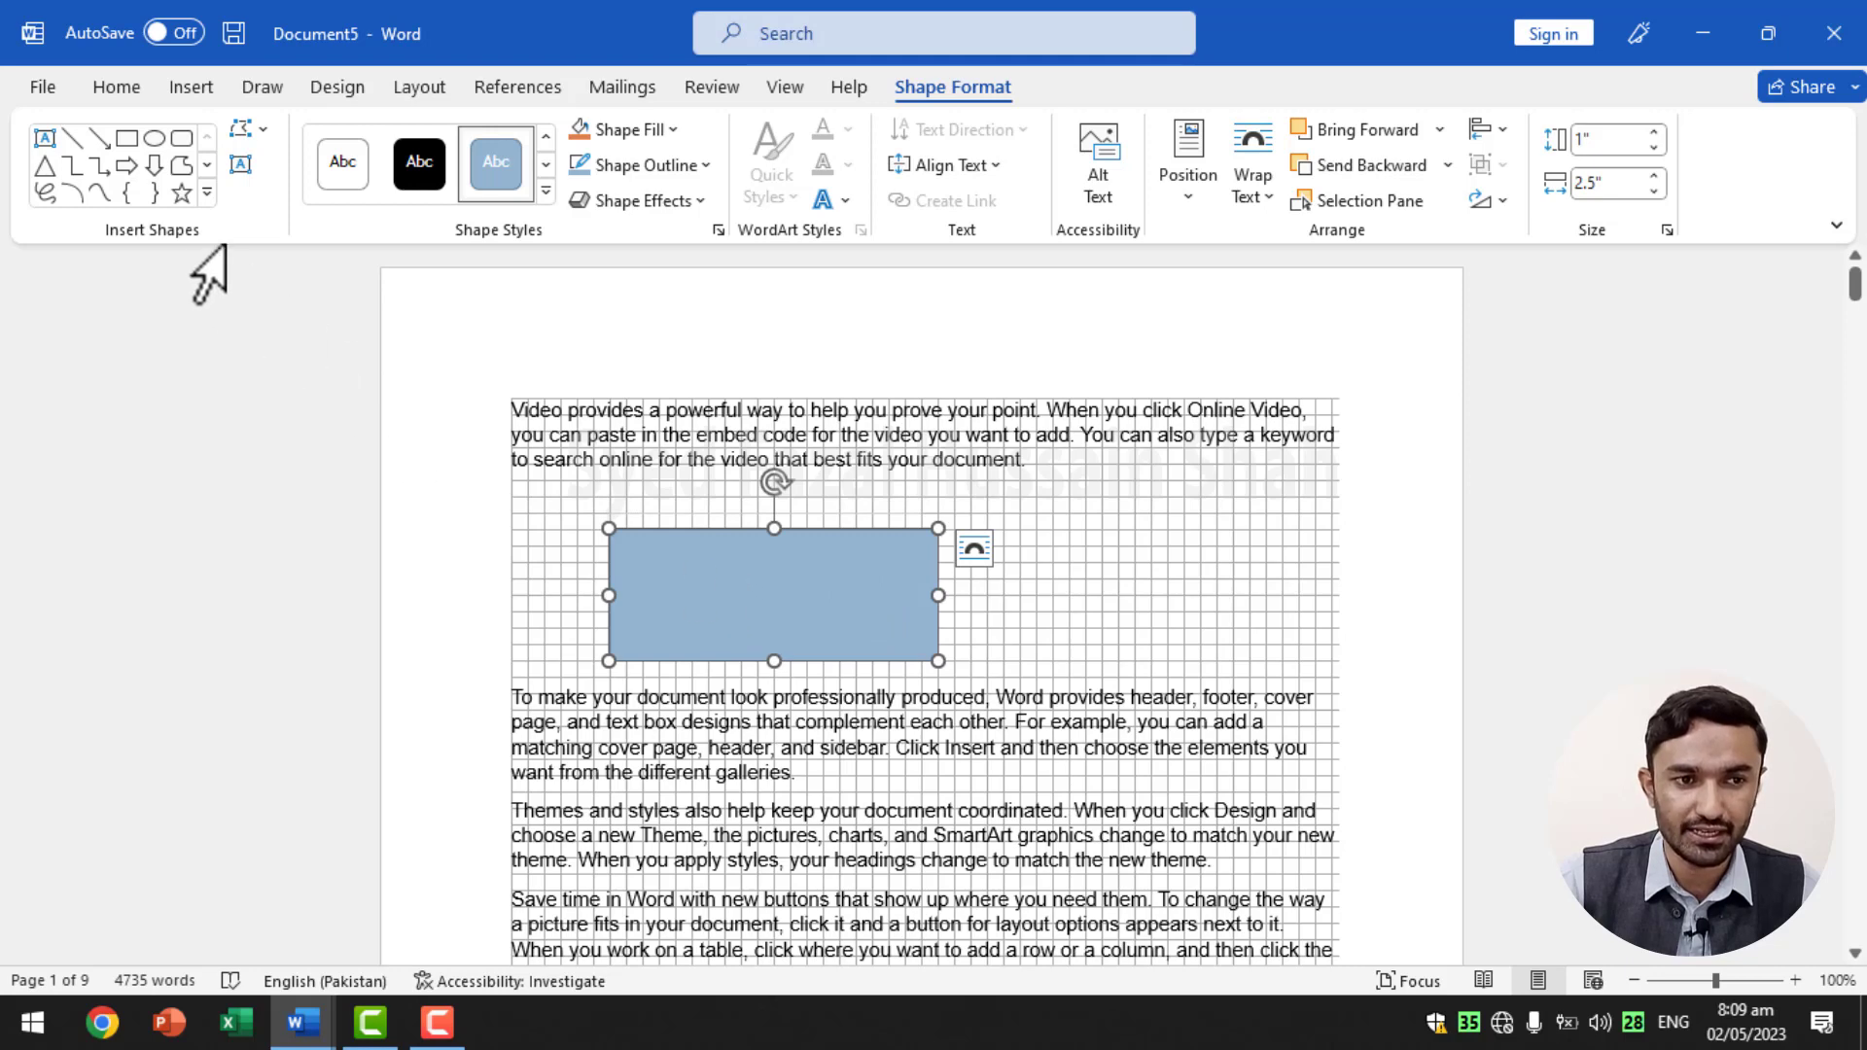
left_click(127, 143)
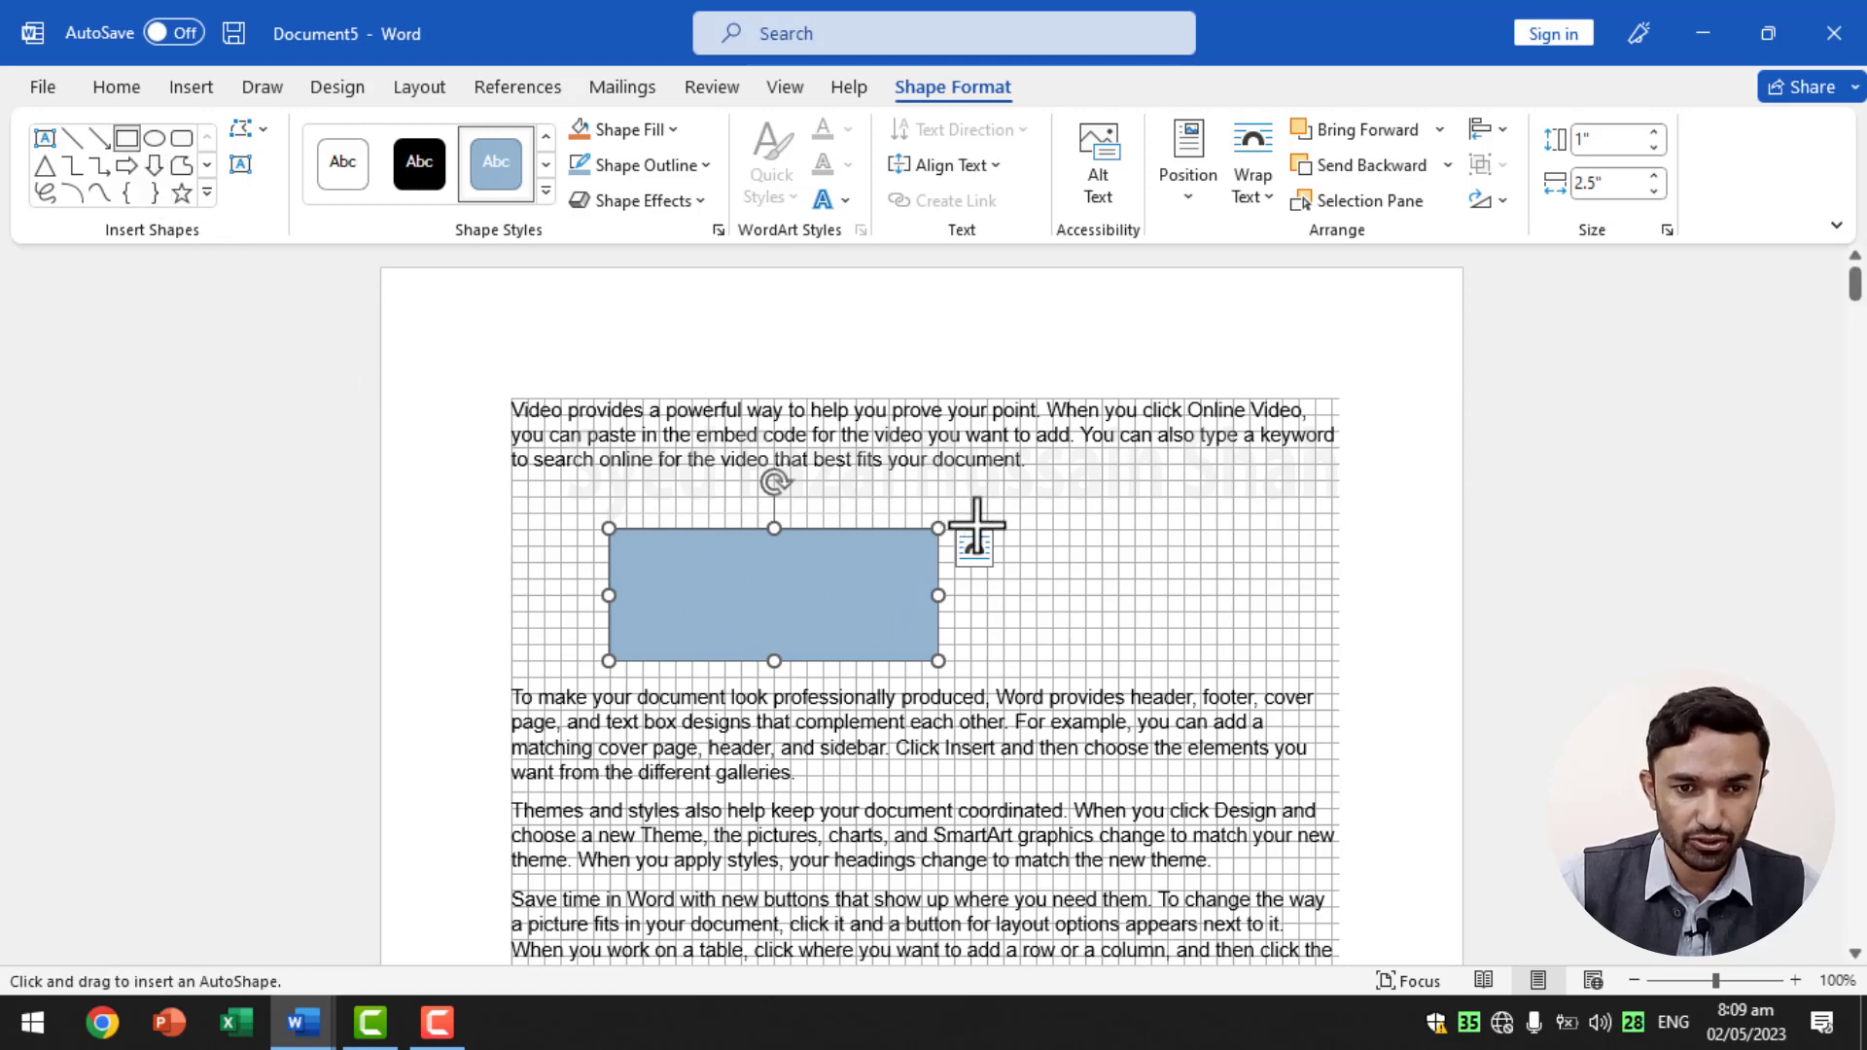
left_click_drag(970, 513, 1223, 643)
mouse_move(1095, 587)
left_mouse_down()
mouse_move(1099, 613)
mouse_move(1067, 608)
mouse_move(1107, 609)
left_mouse_up()
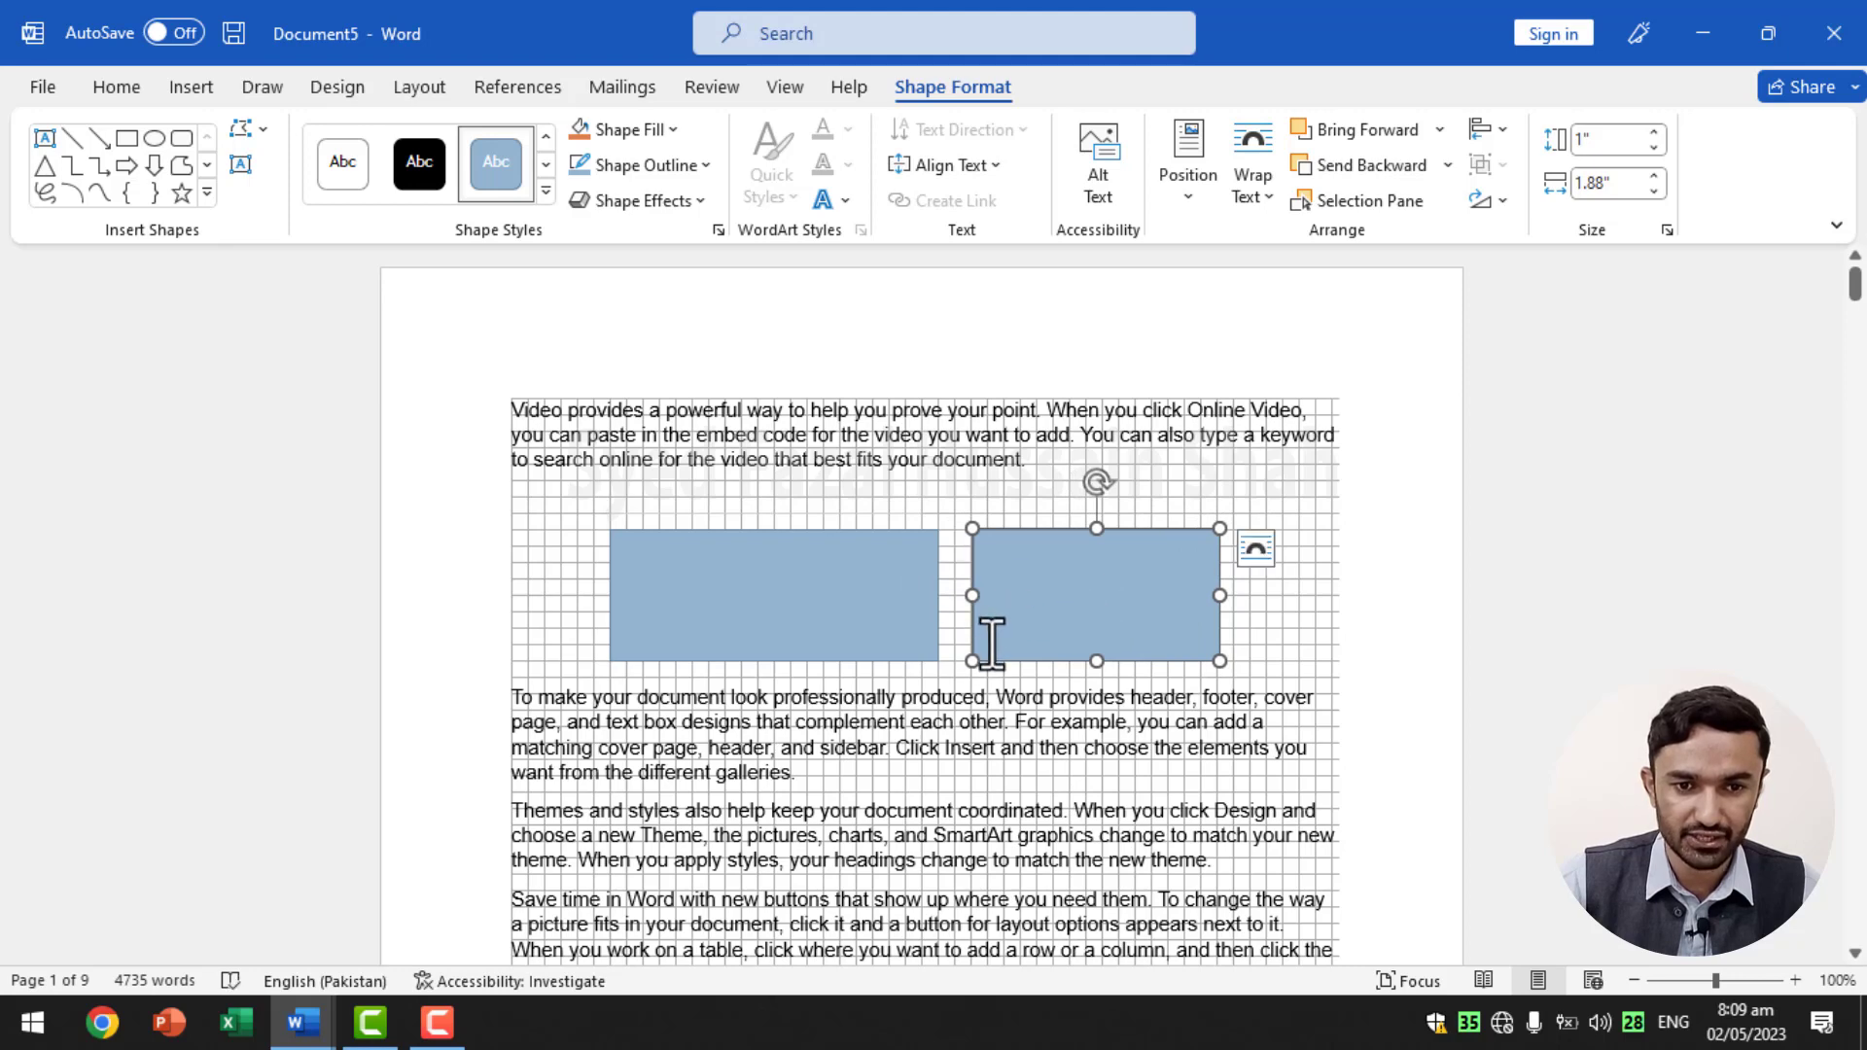
left_click(882, 671)
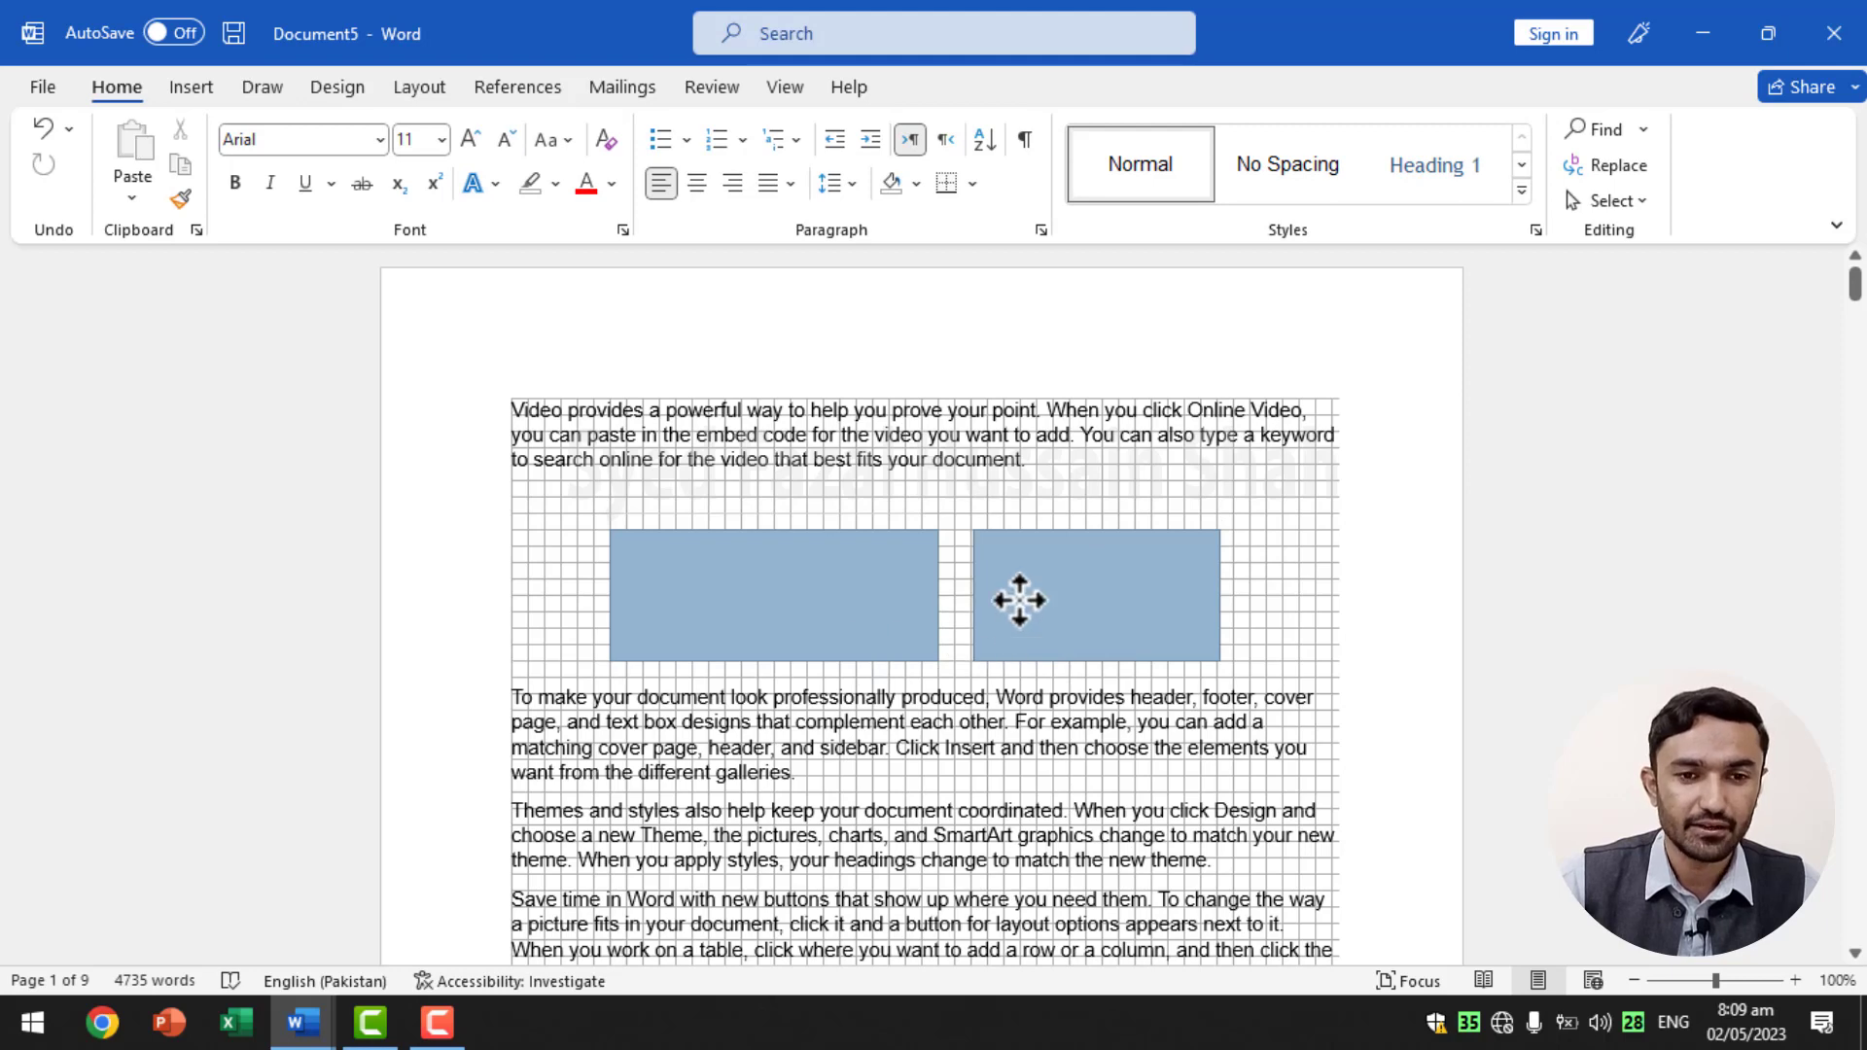
- Delete both rectangles from the blank space below the first paragraph
left_click(1019, 599)
left_click(1050, 484)
left_click(1054, 596)
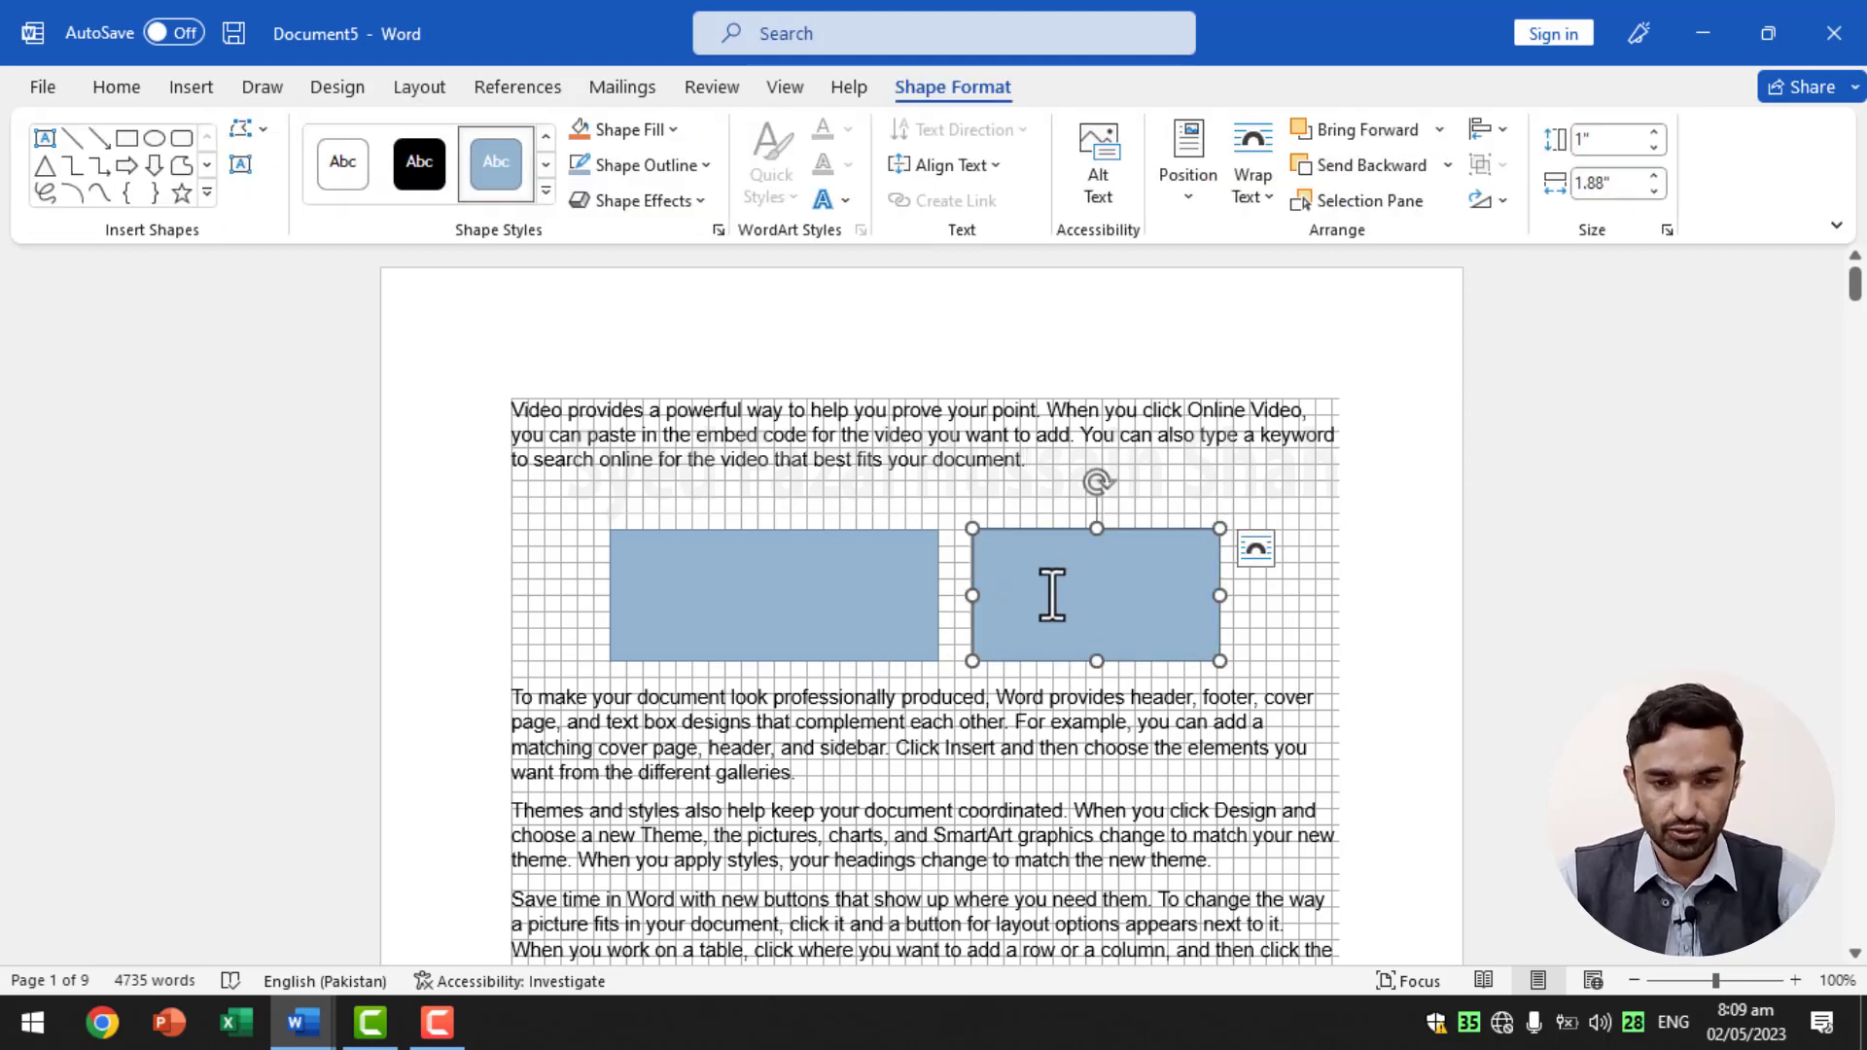
key("Delete")
left_click(778, 596)
key("Delete")
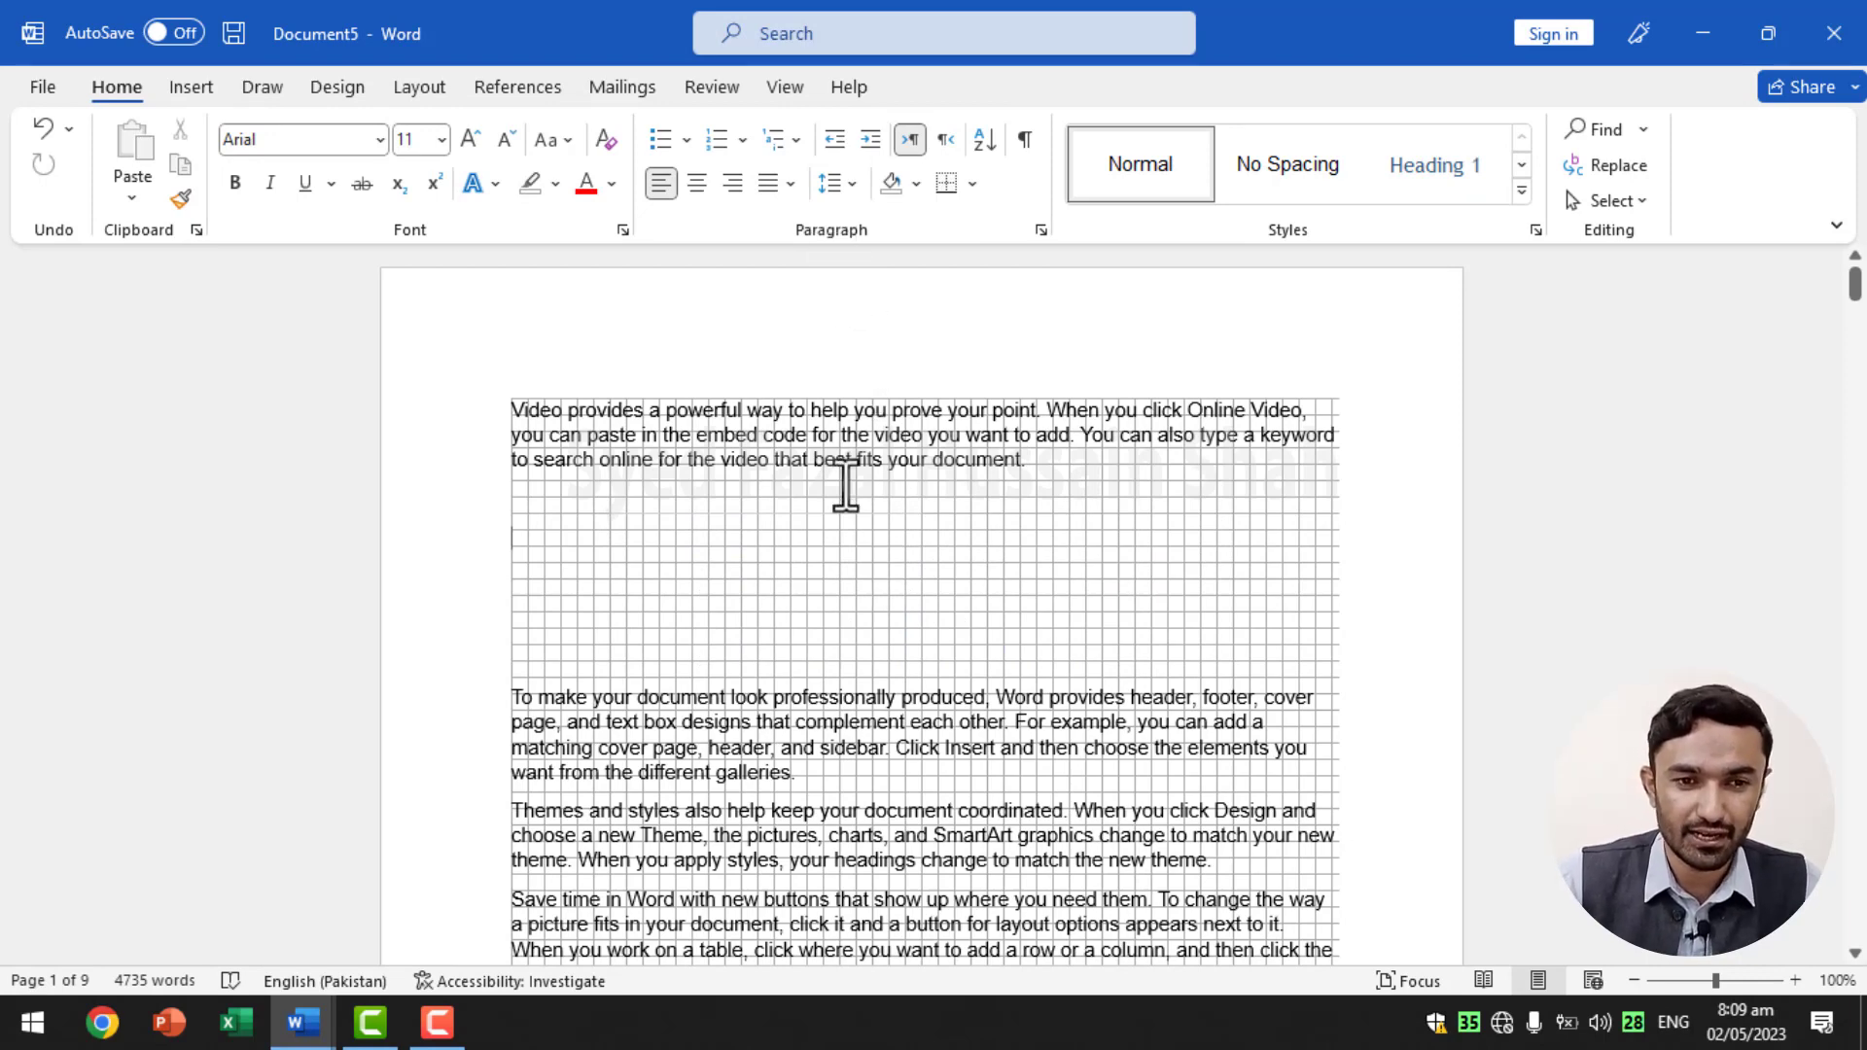
- Toggle the gridlines several times, leaving them hidden, and remove the extra blank lines below the first paragraph
left_click(786, 87)
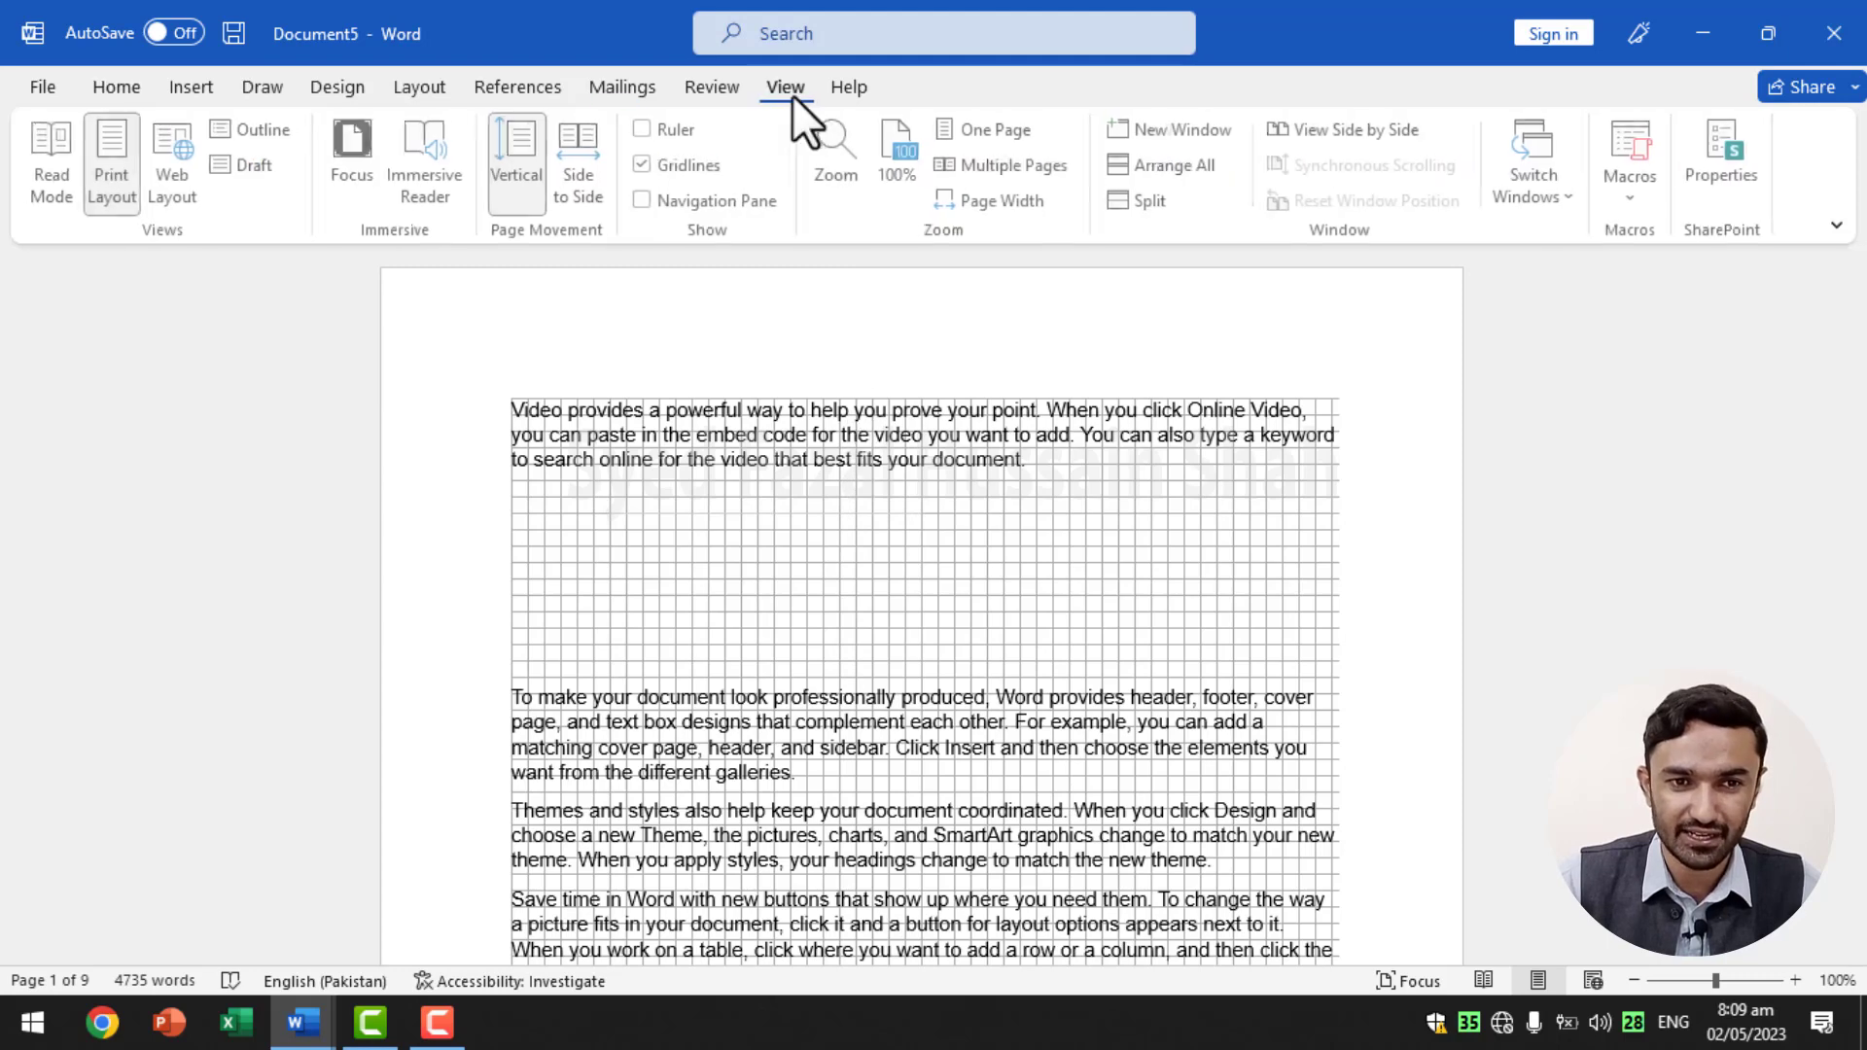
left_click(700, 160)
left_click(700, 160)
left_click(700, 161)
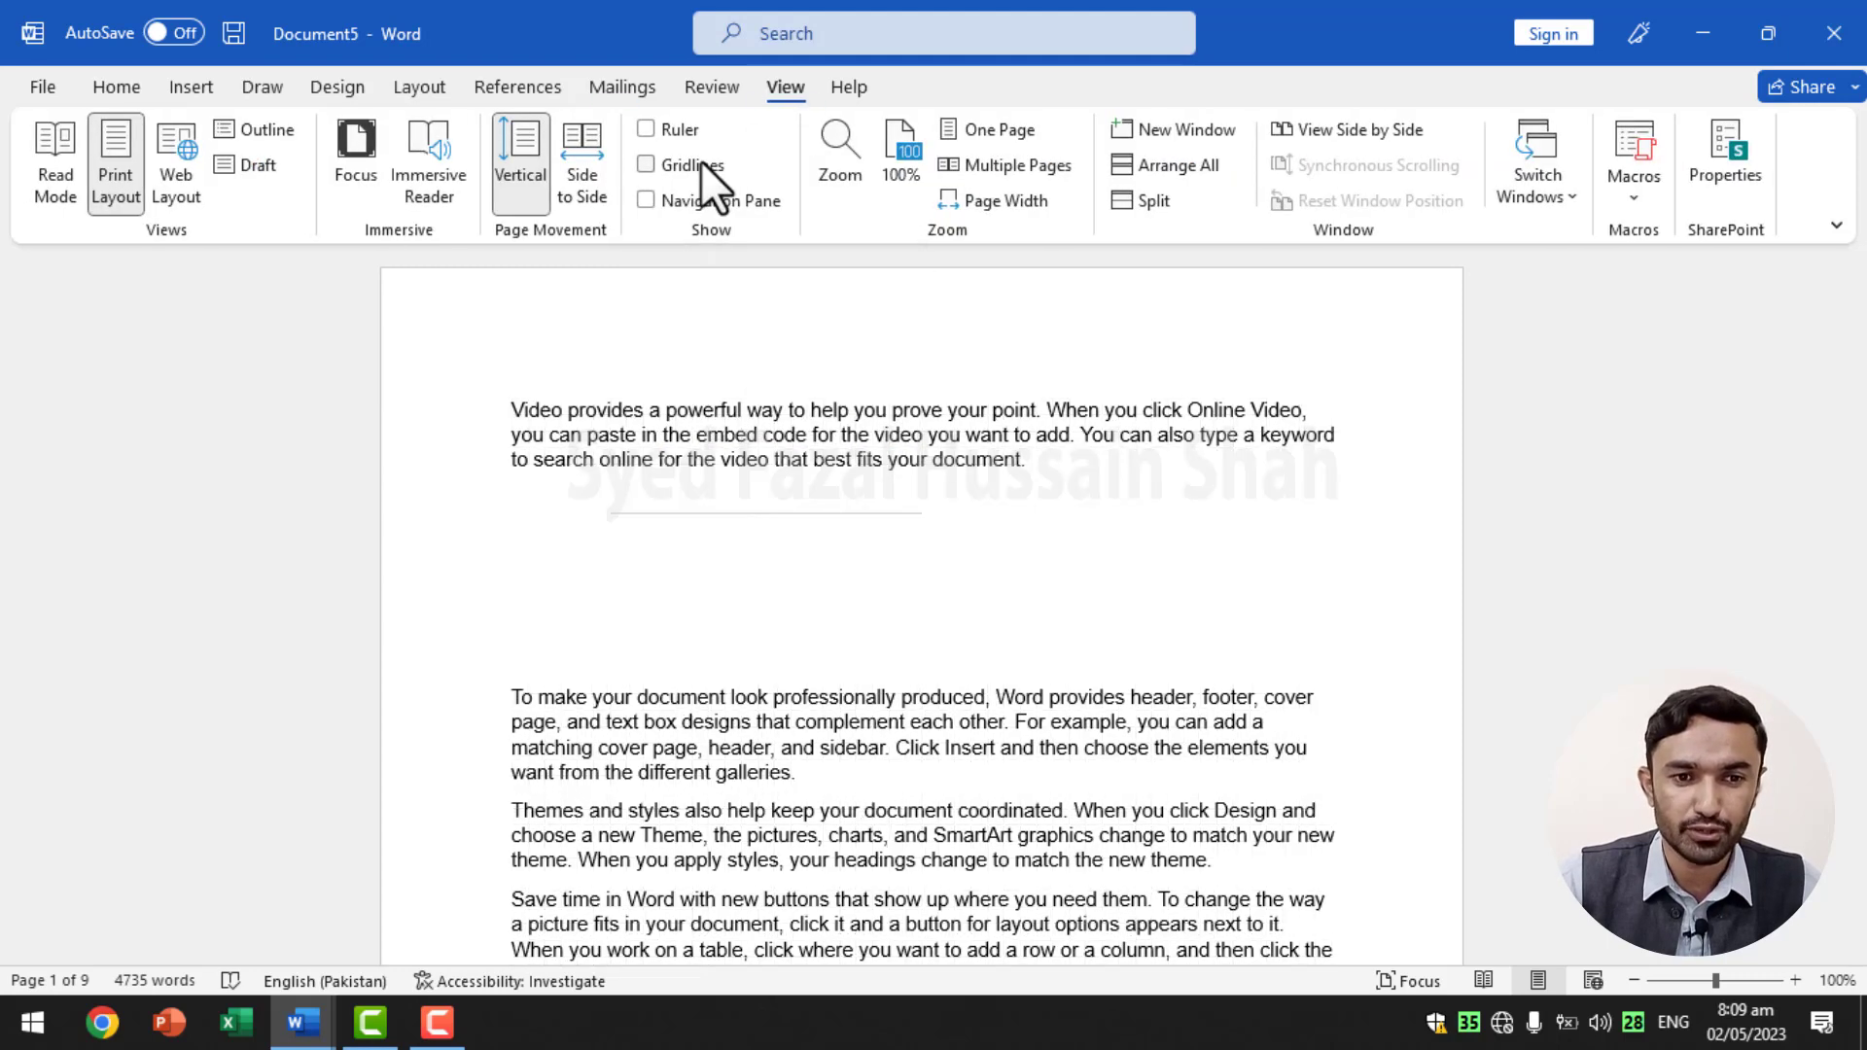
left_click(700, 160)
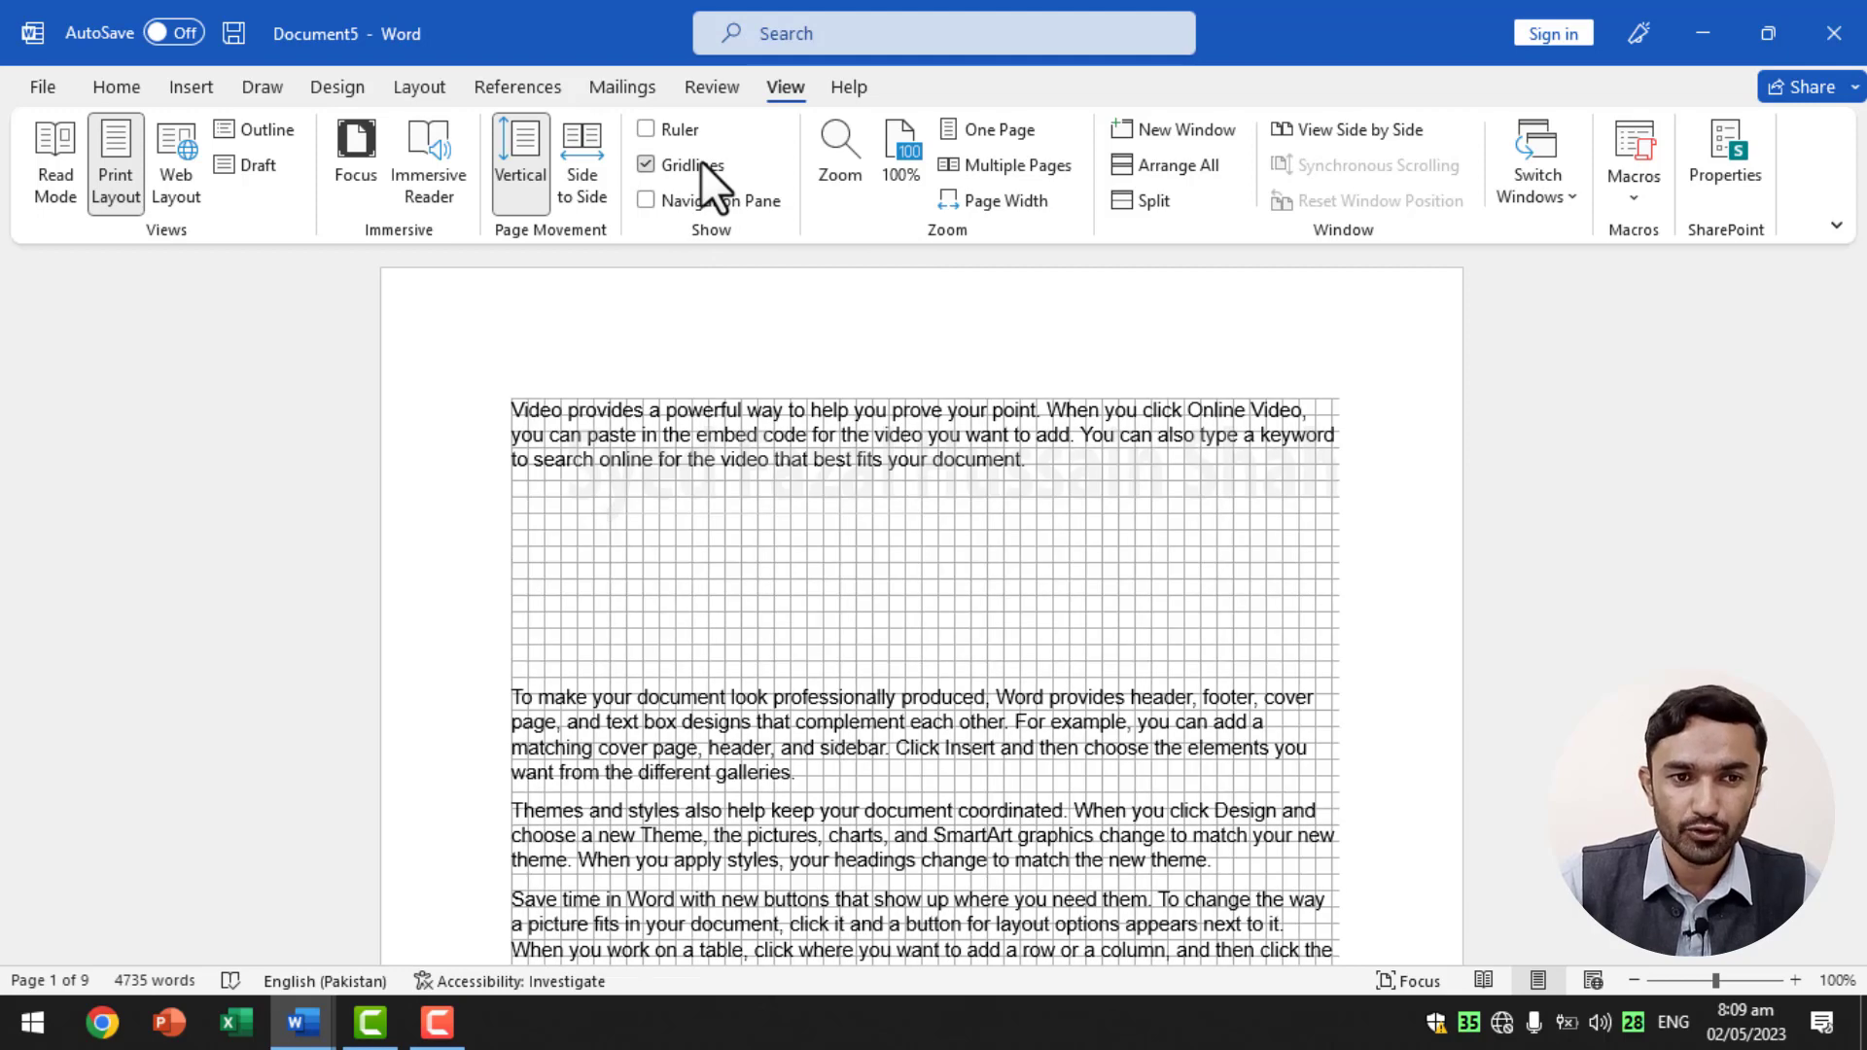
left_click(700, 160)
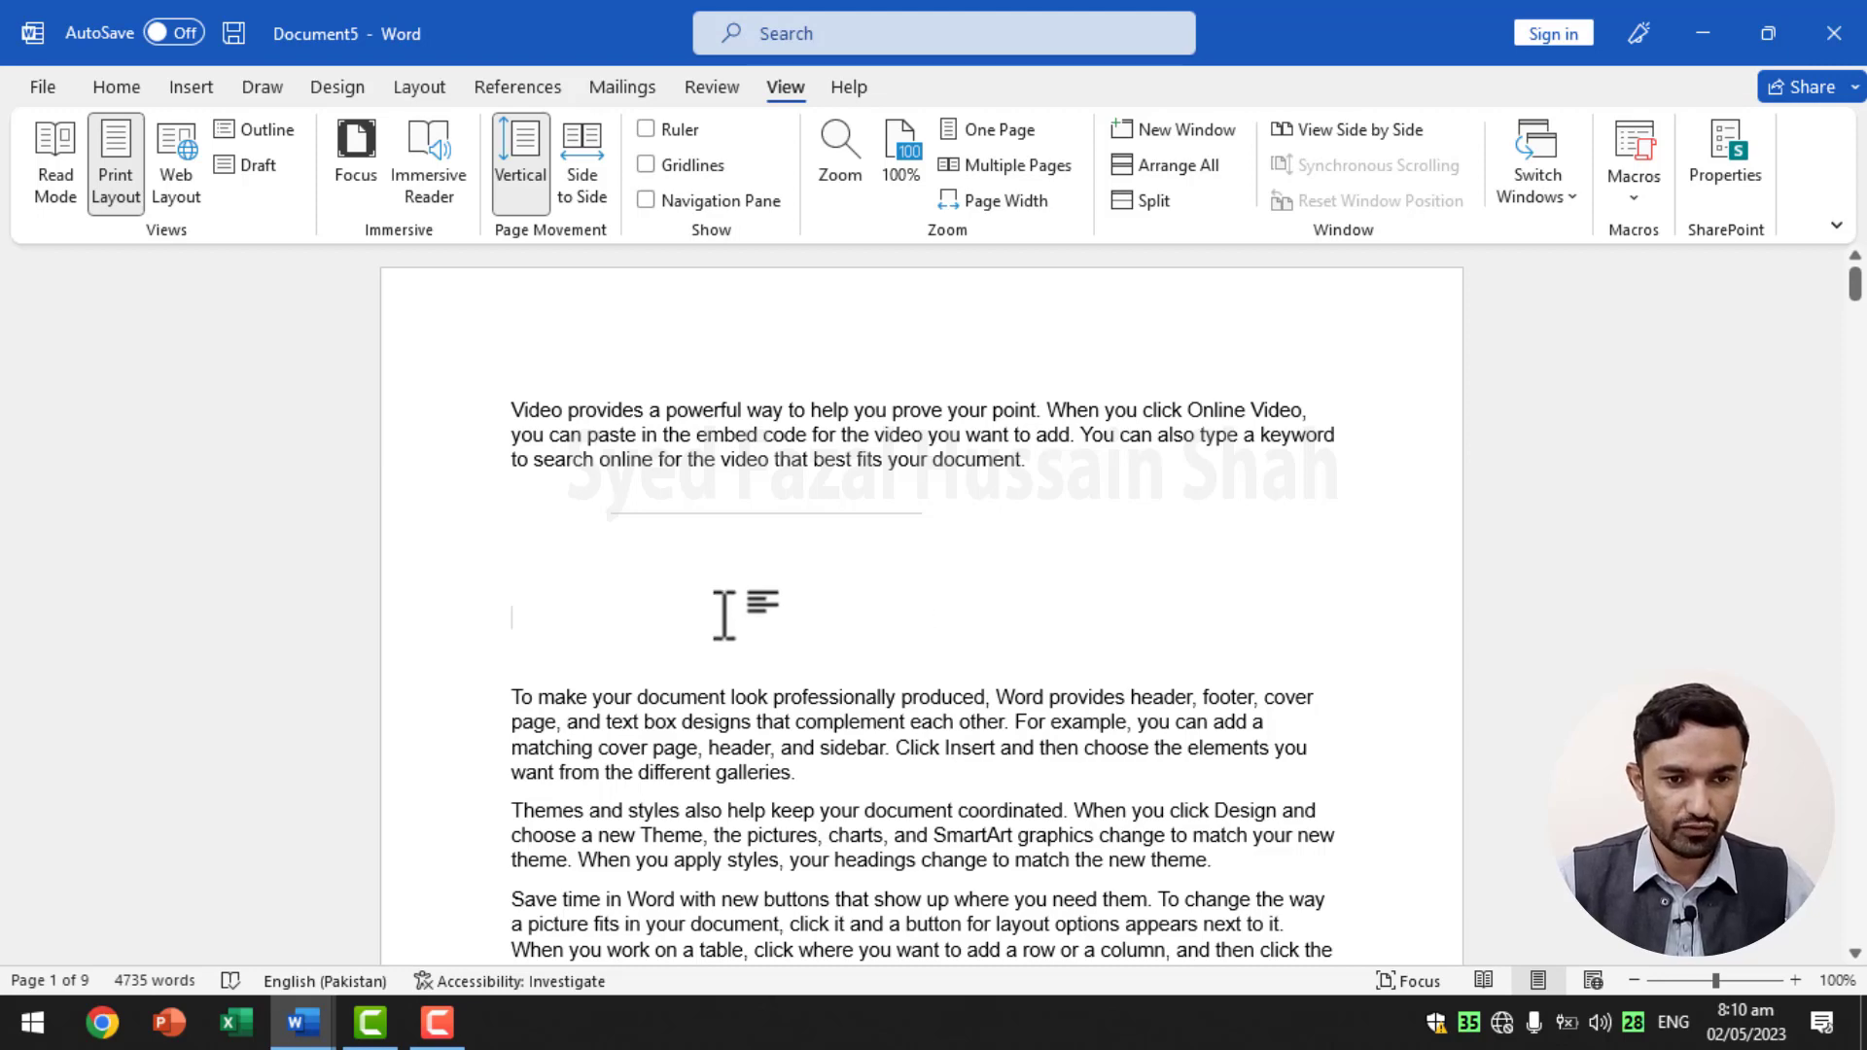
left_click_drag(546, 505, 554, 661)
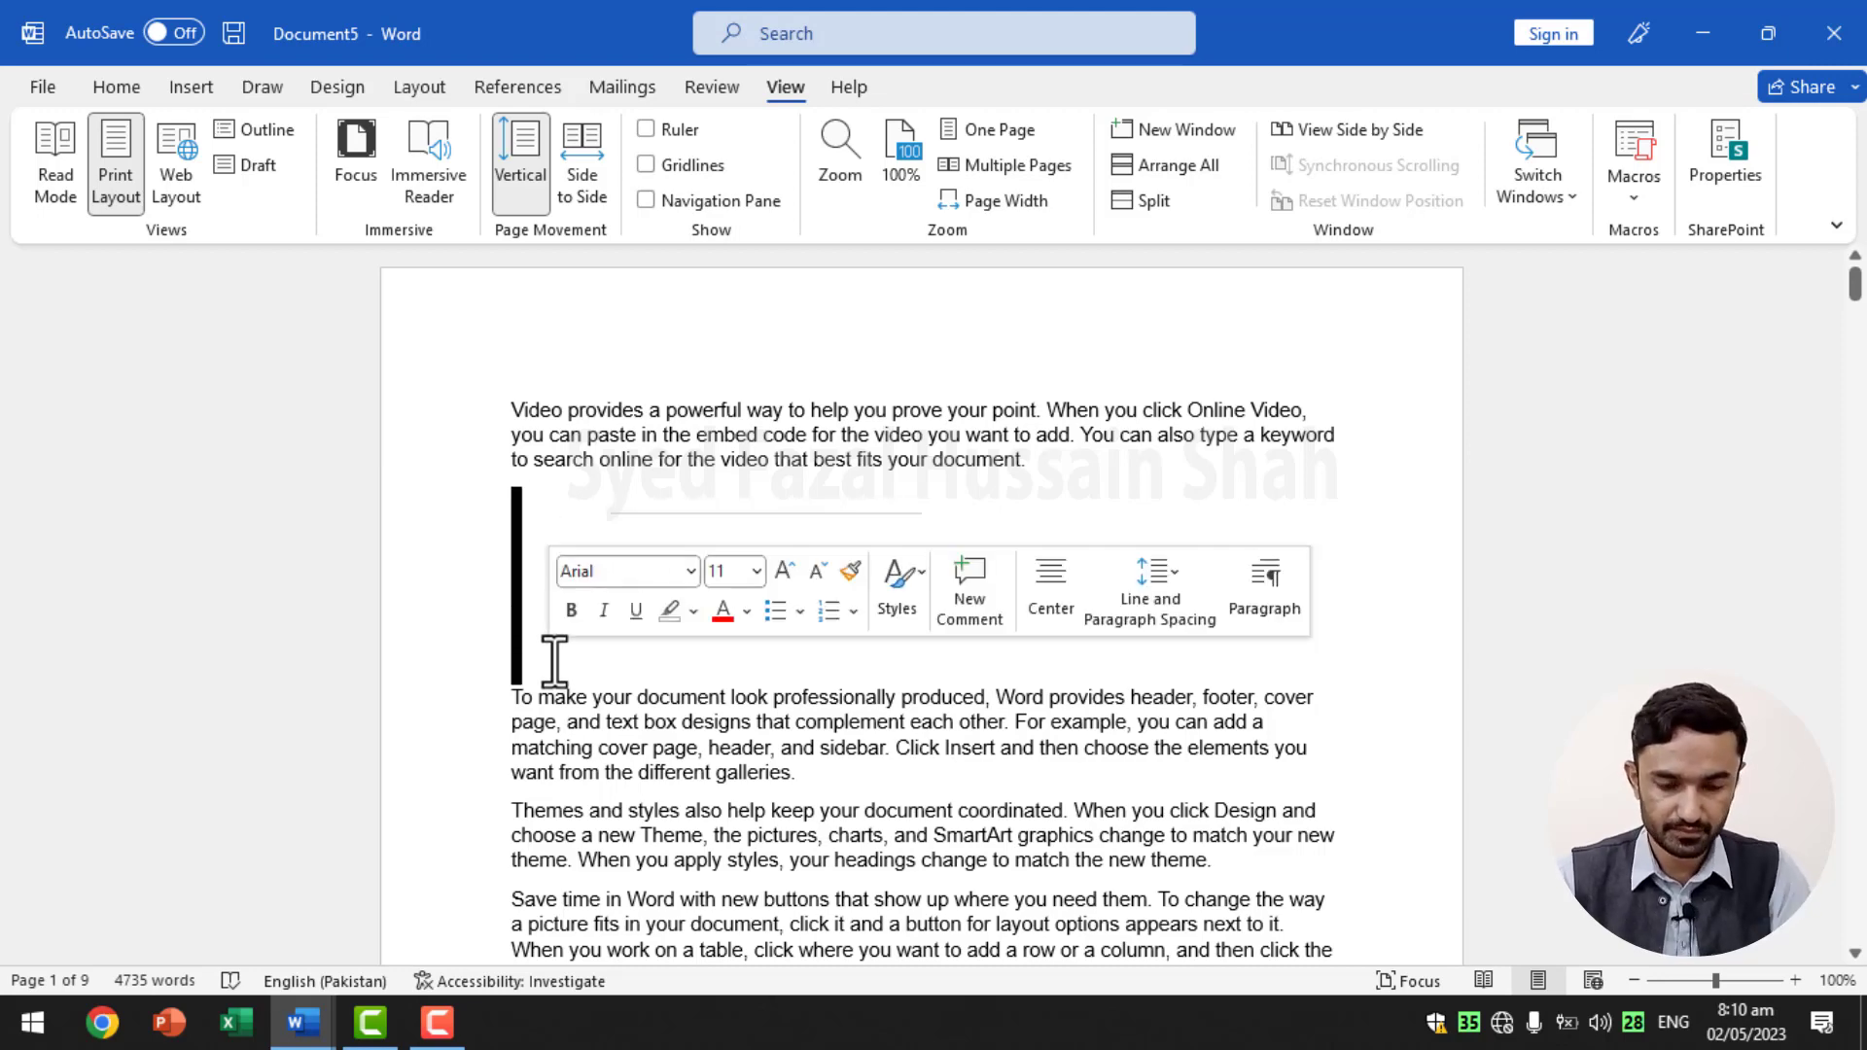
key("Delete")
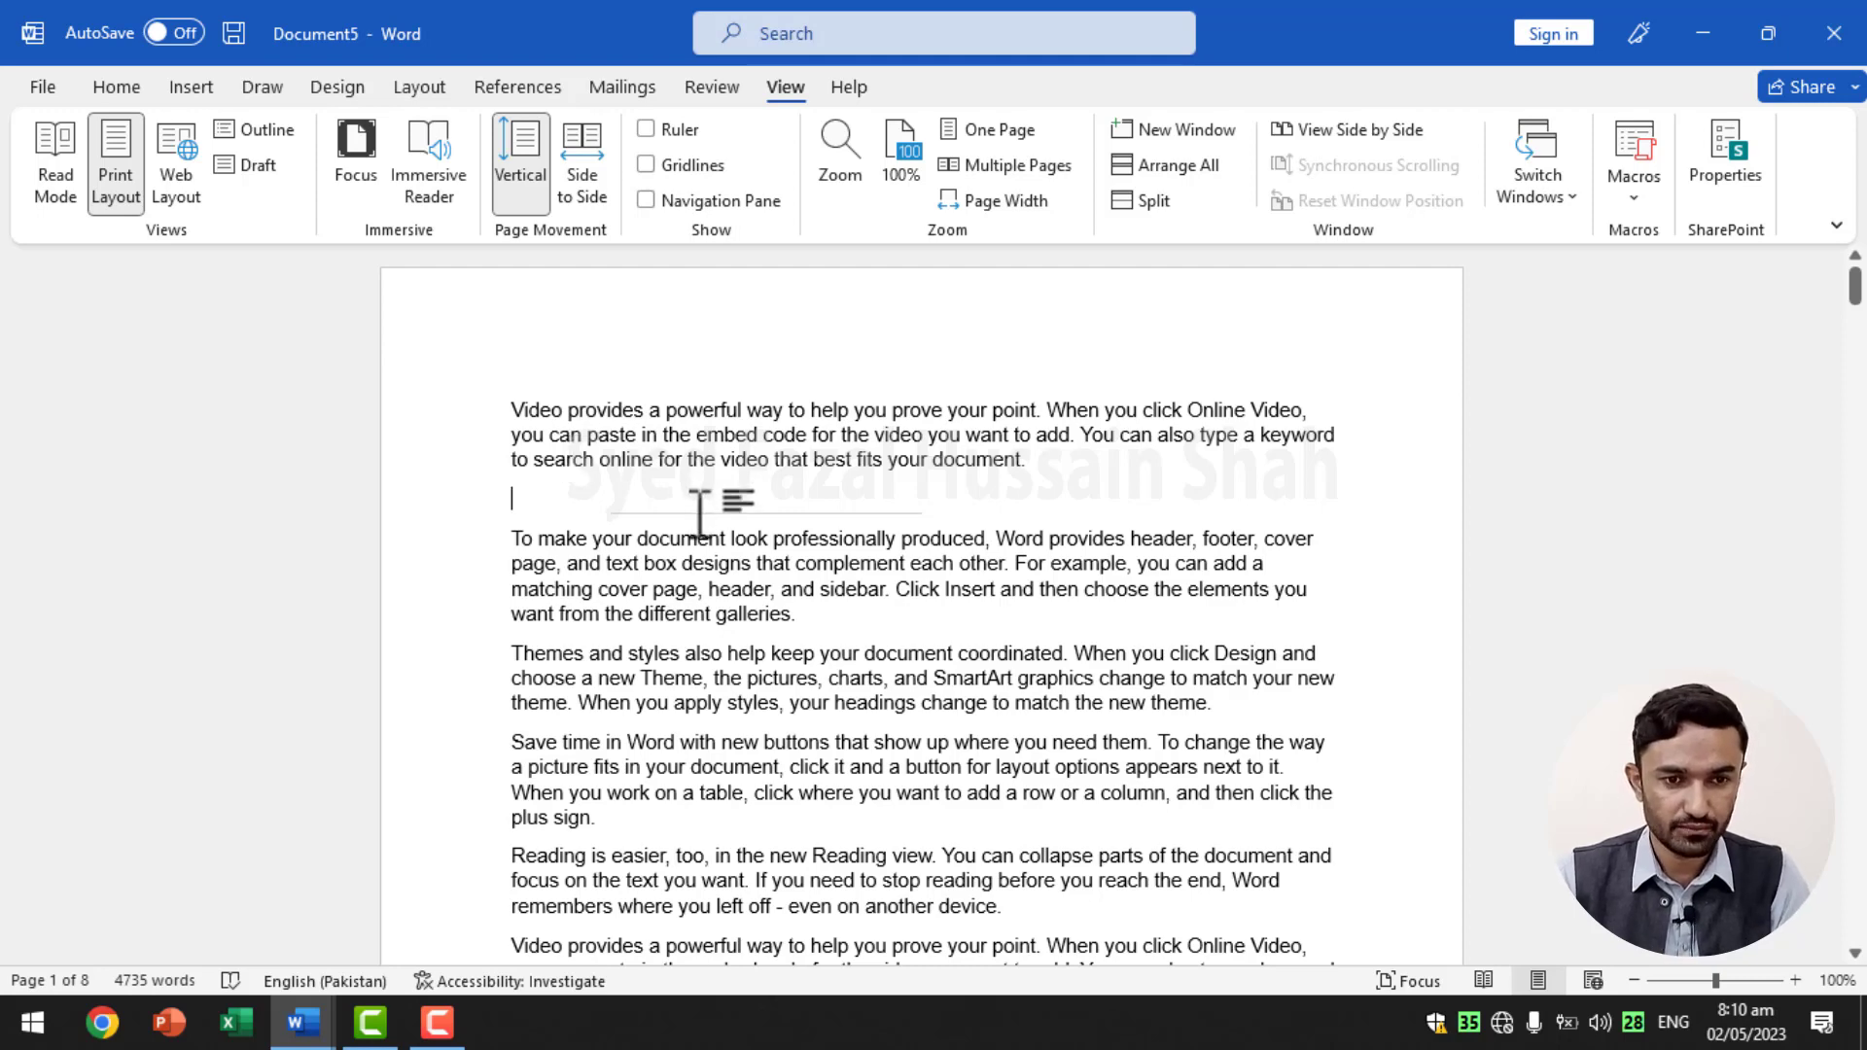
- Add "Pakistan" as a separate line at the beginning of the document and apply the Heading 1 style to it
key("ctrl+Home")
type("Pakistan")
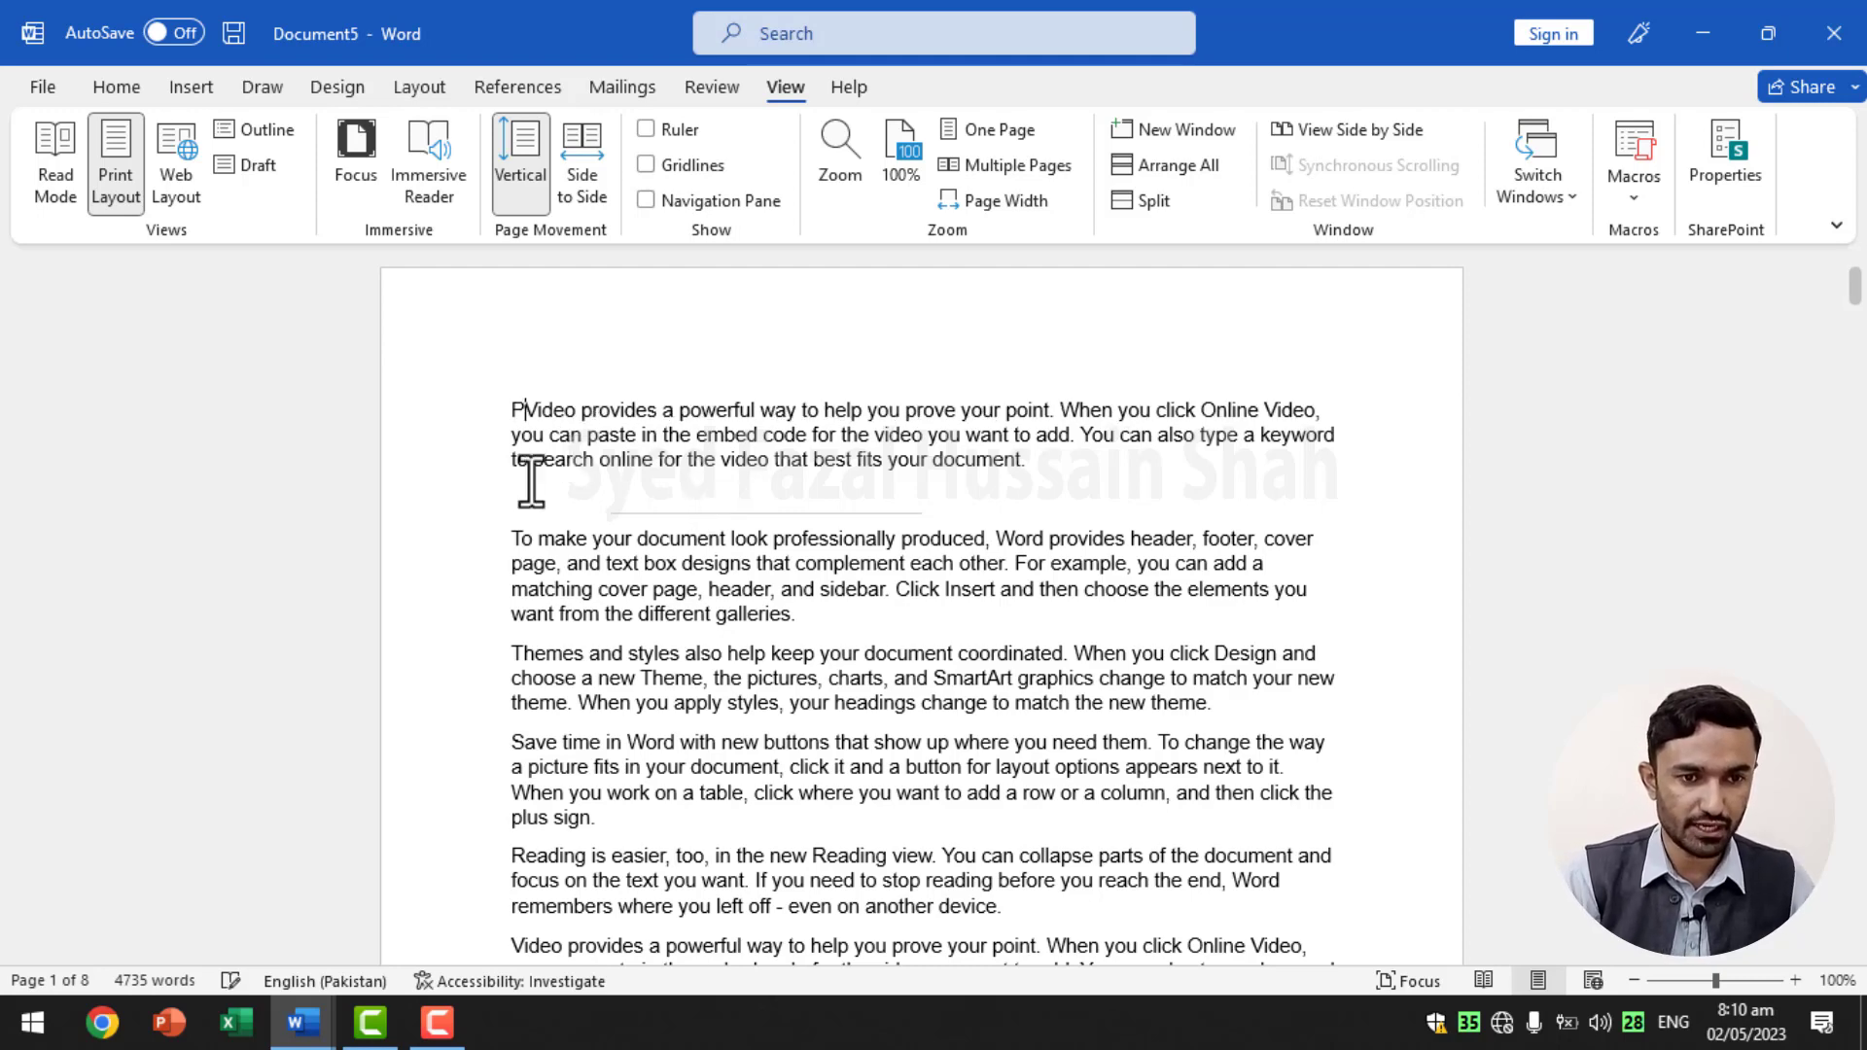
key("Return")
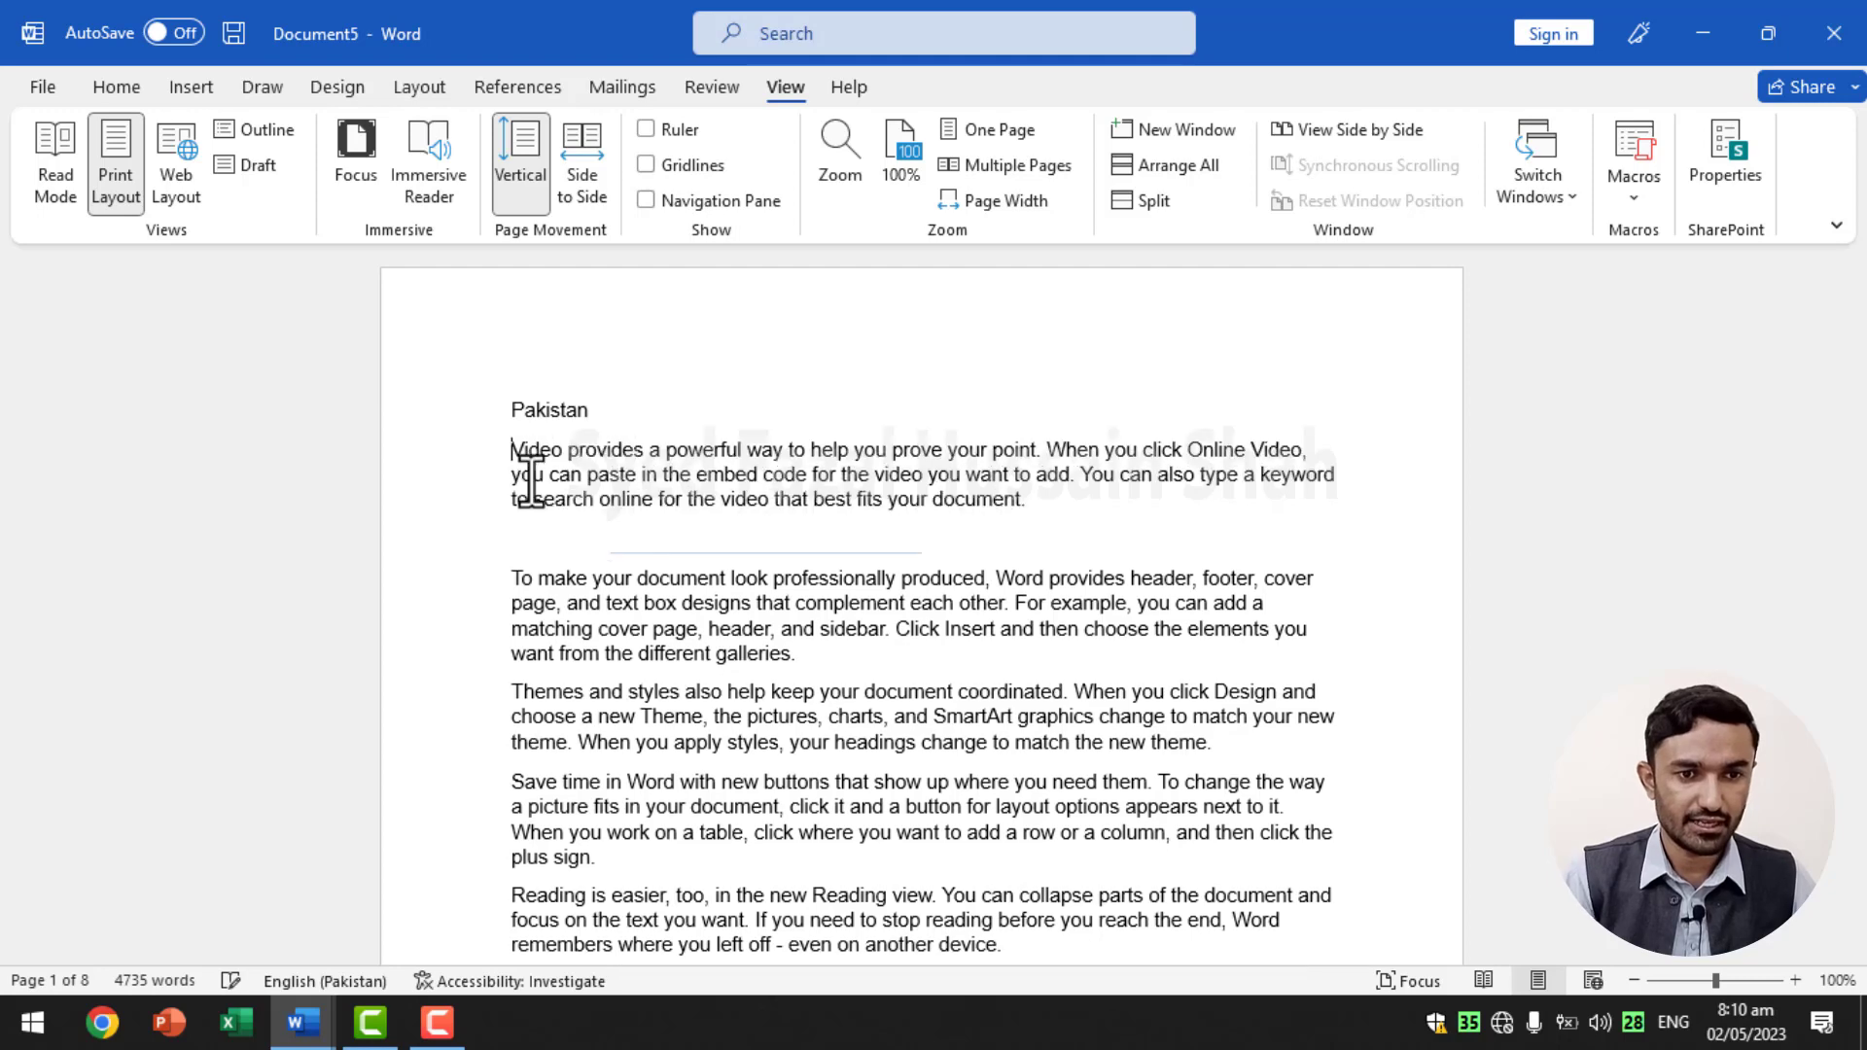
left_click(416, 426)
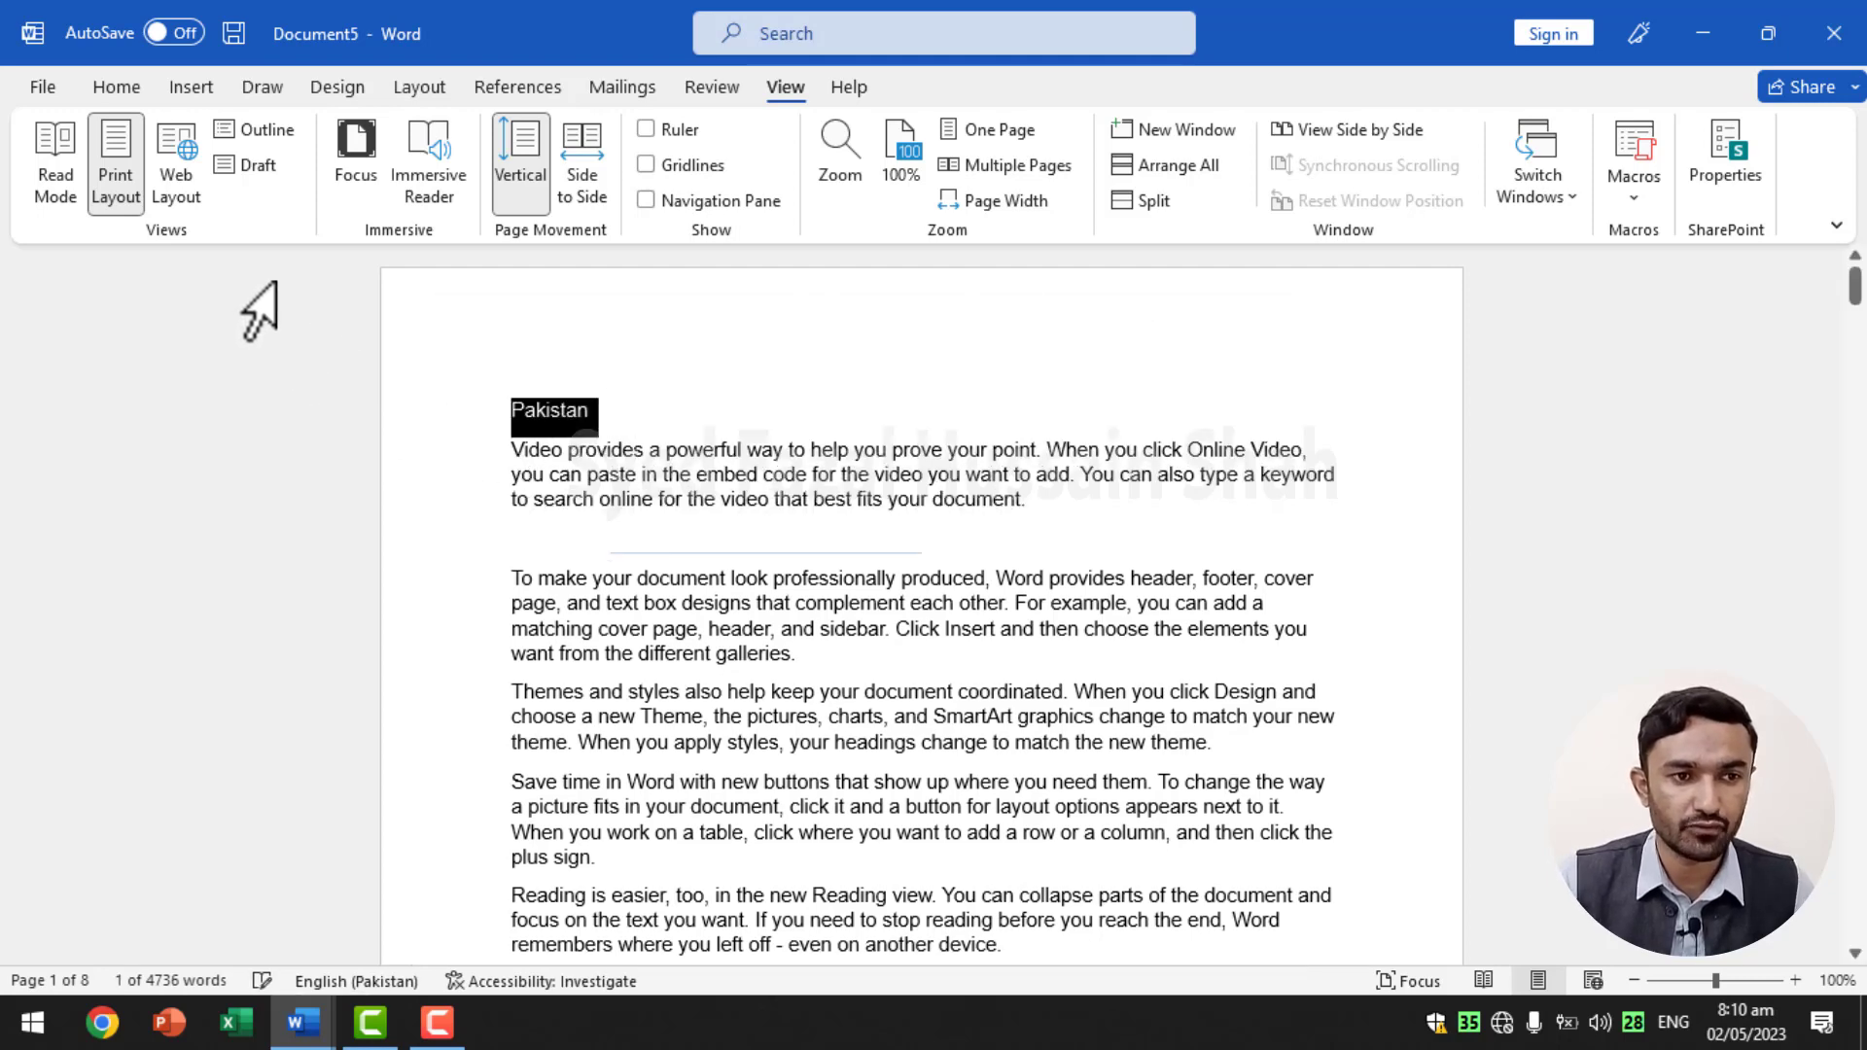
left_click(117, 89)
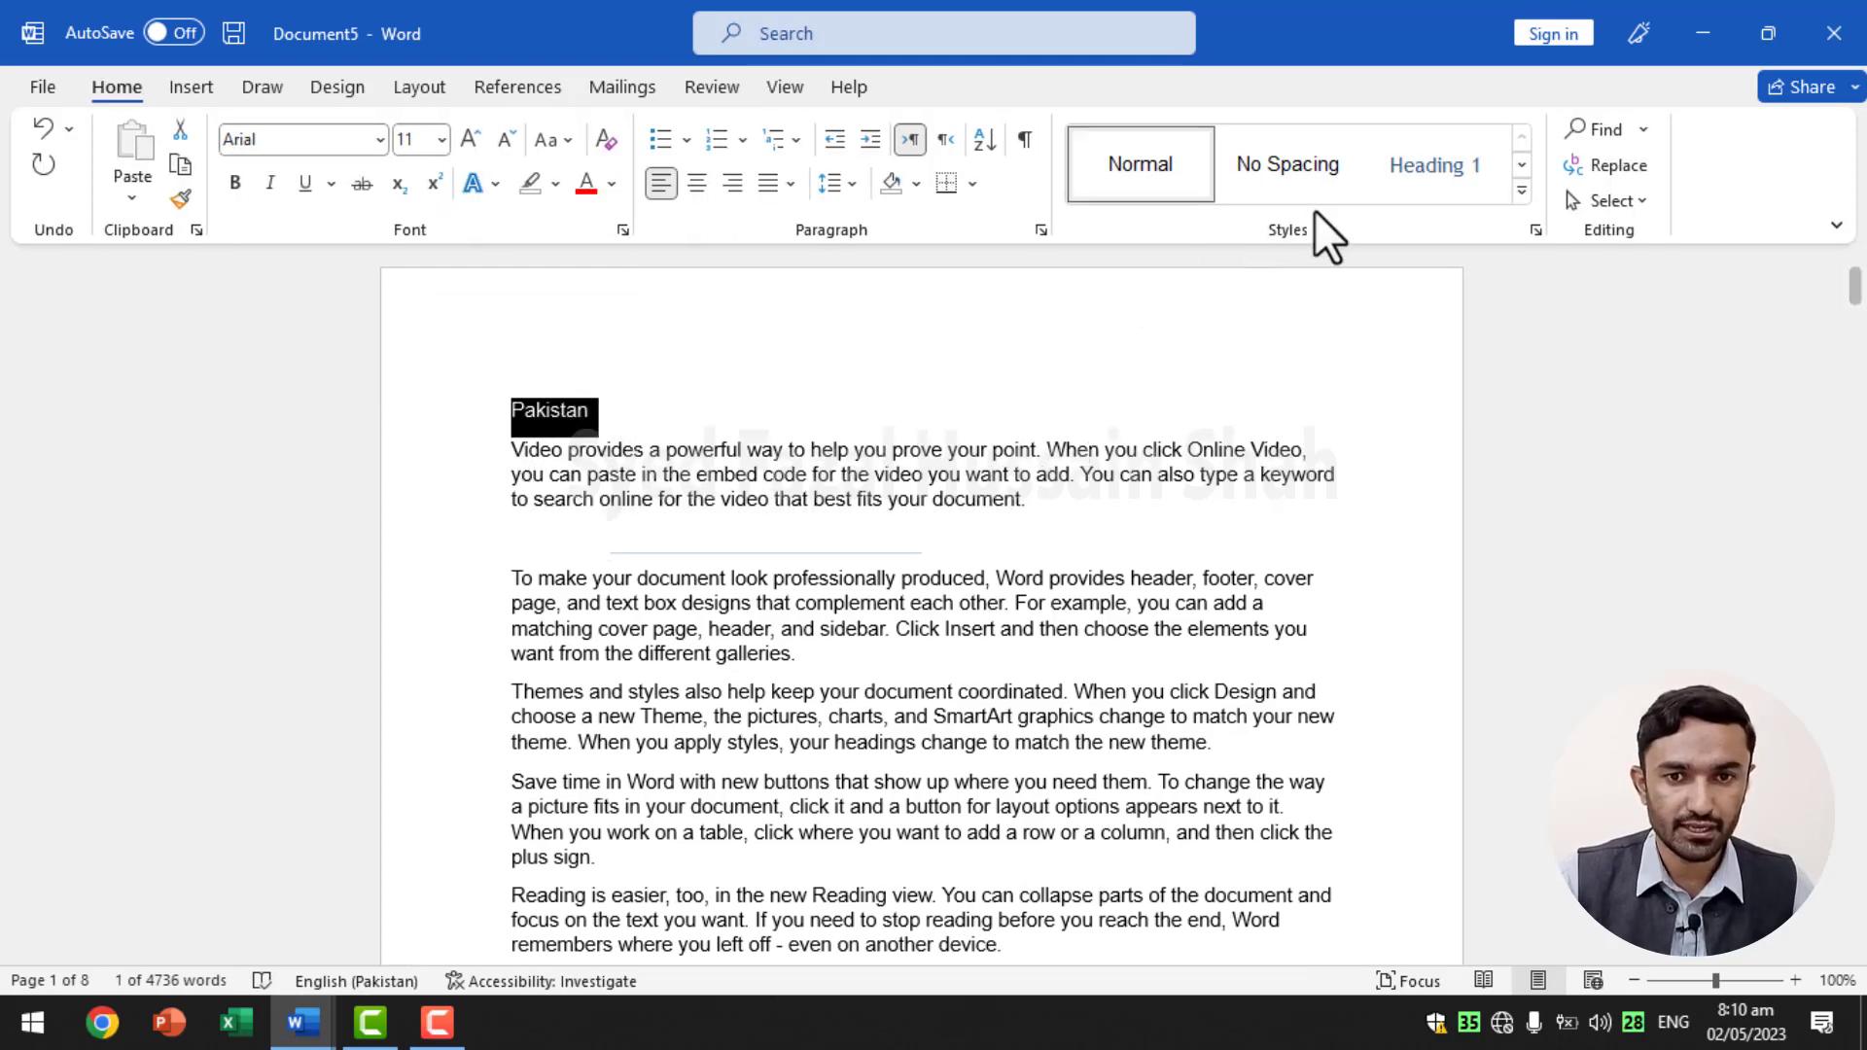
left_click(1422, 168)
- Add the line "India" after the first "Themes and styles" paragraph on page 2 and format it as Heading 1
scroll(888, 679, "down", 12)
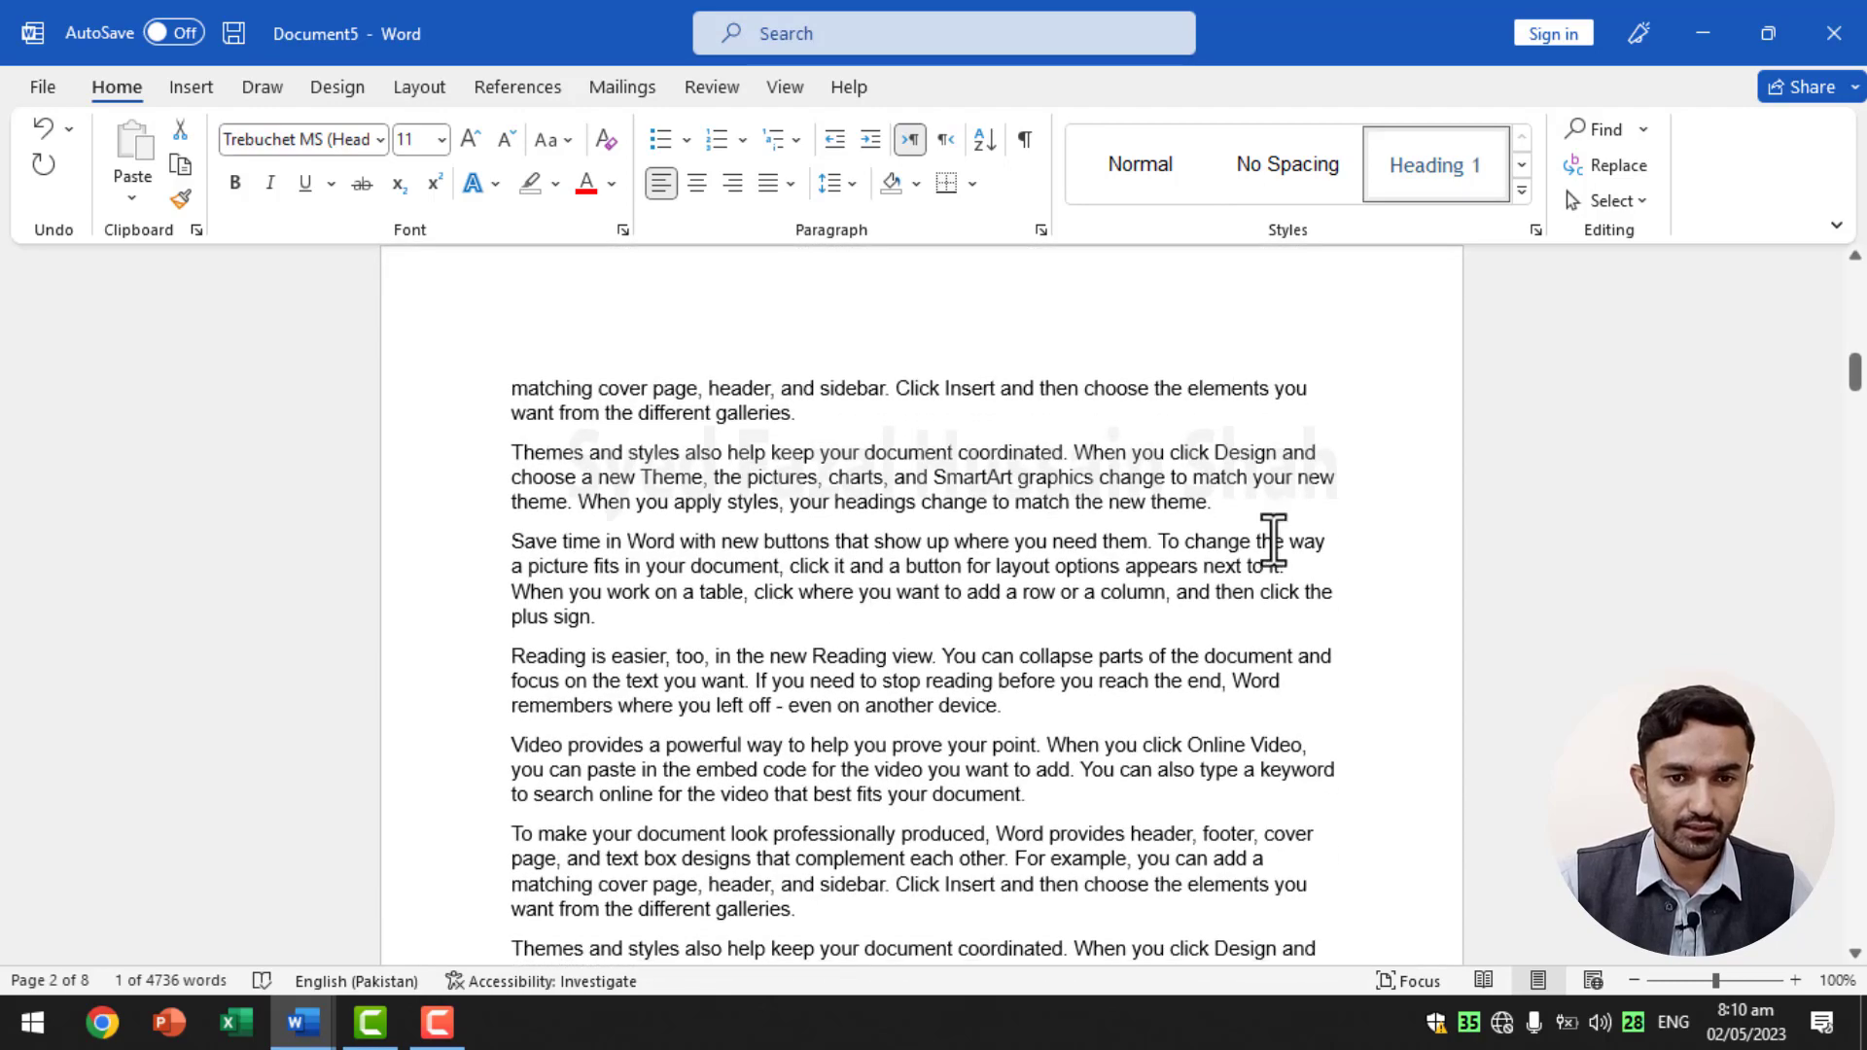
left_click(1259, 525)
key("Return")
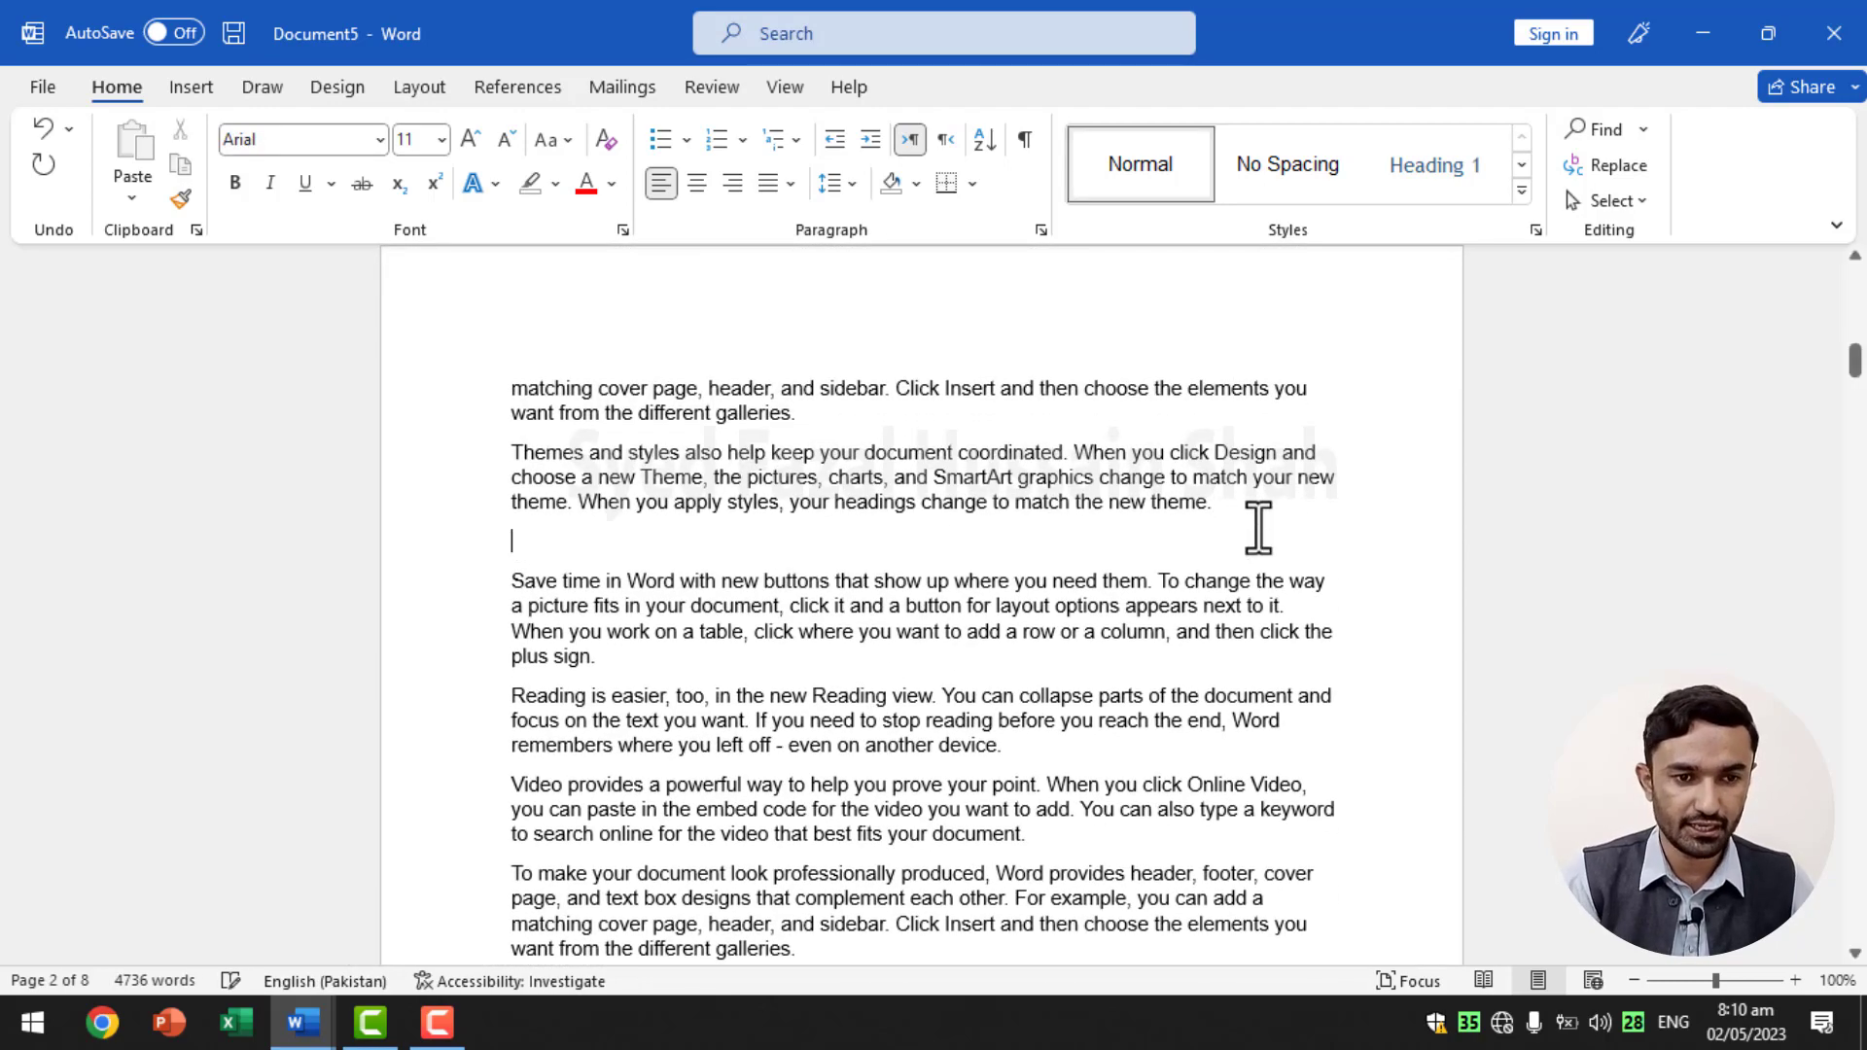
type("India")
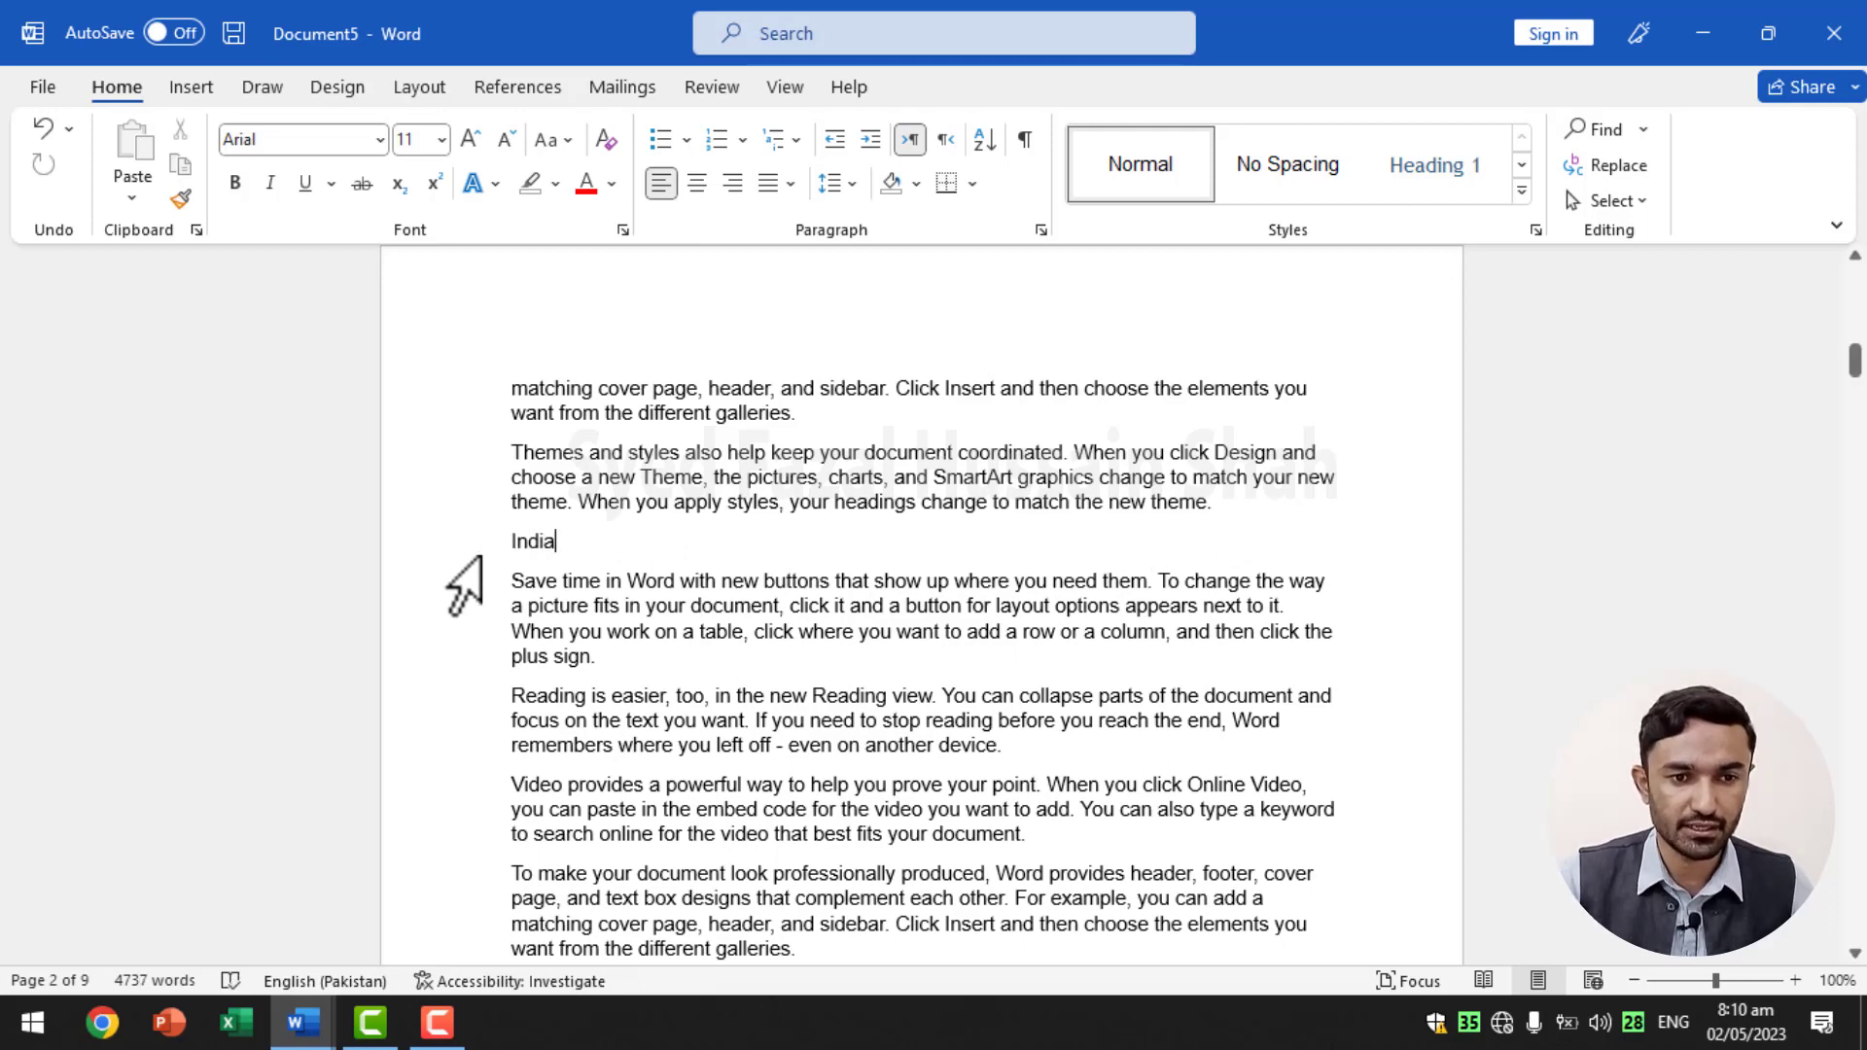
left_click(474, 550)
left_click(1443, 185)
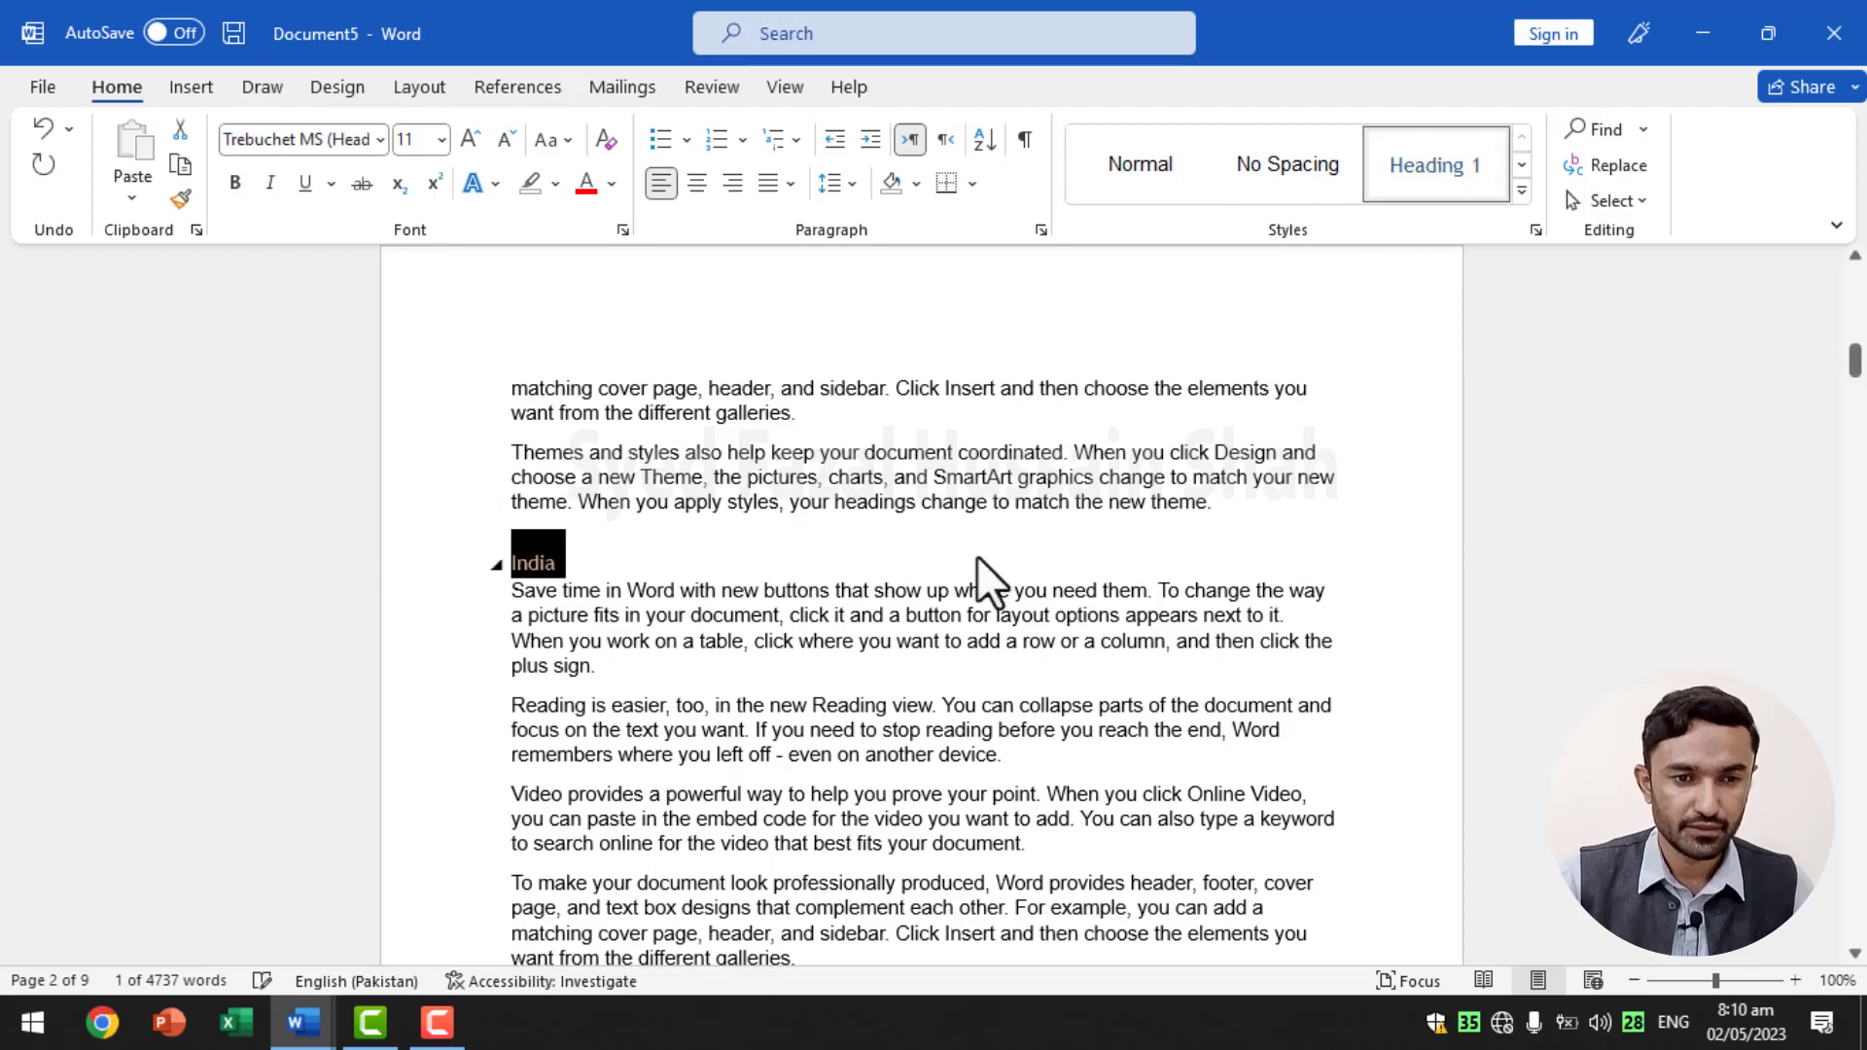
- Add the line "China" after the first "Reading is easier" paragraph on page 3 and format it as Heading 1
scroll(977, 583, "down", 15)
scroll(949, 615, "down", 1)
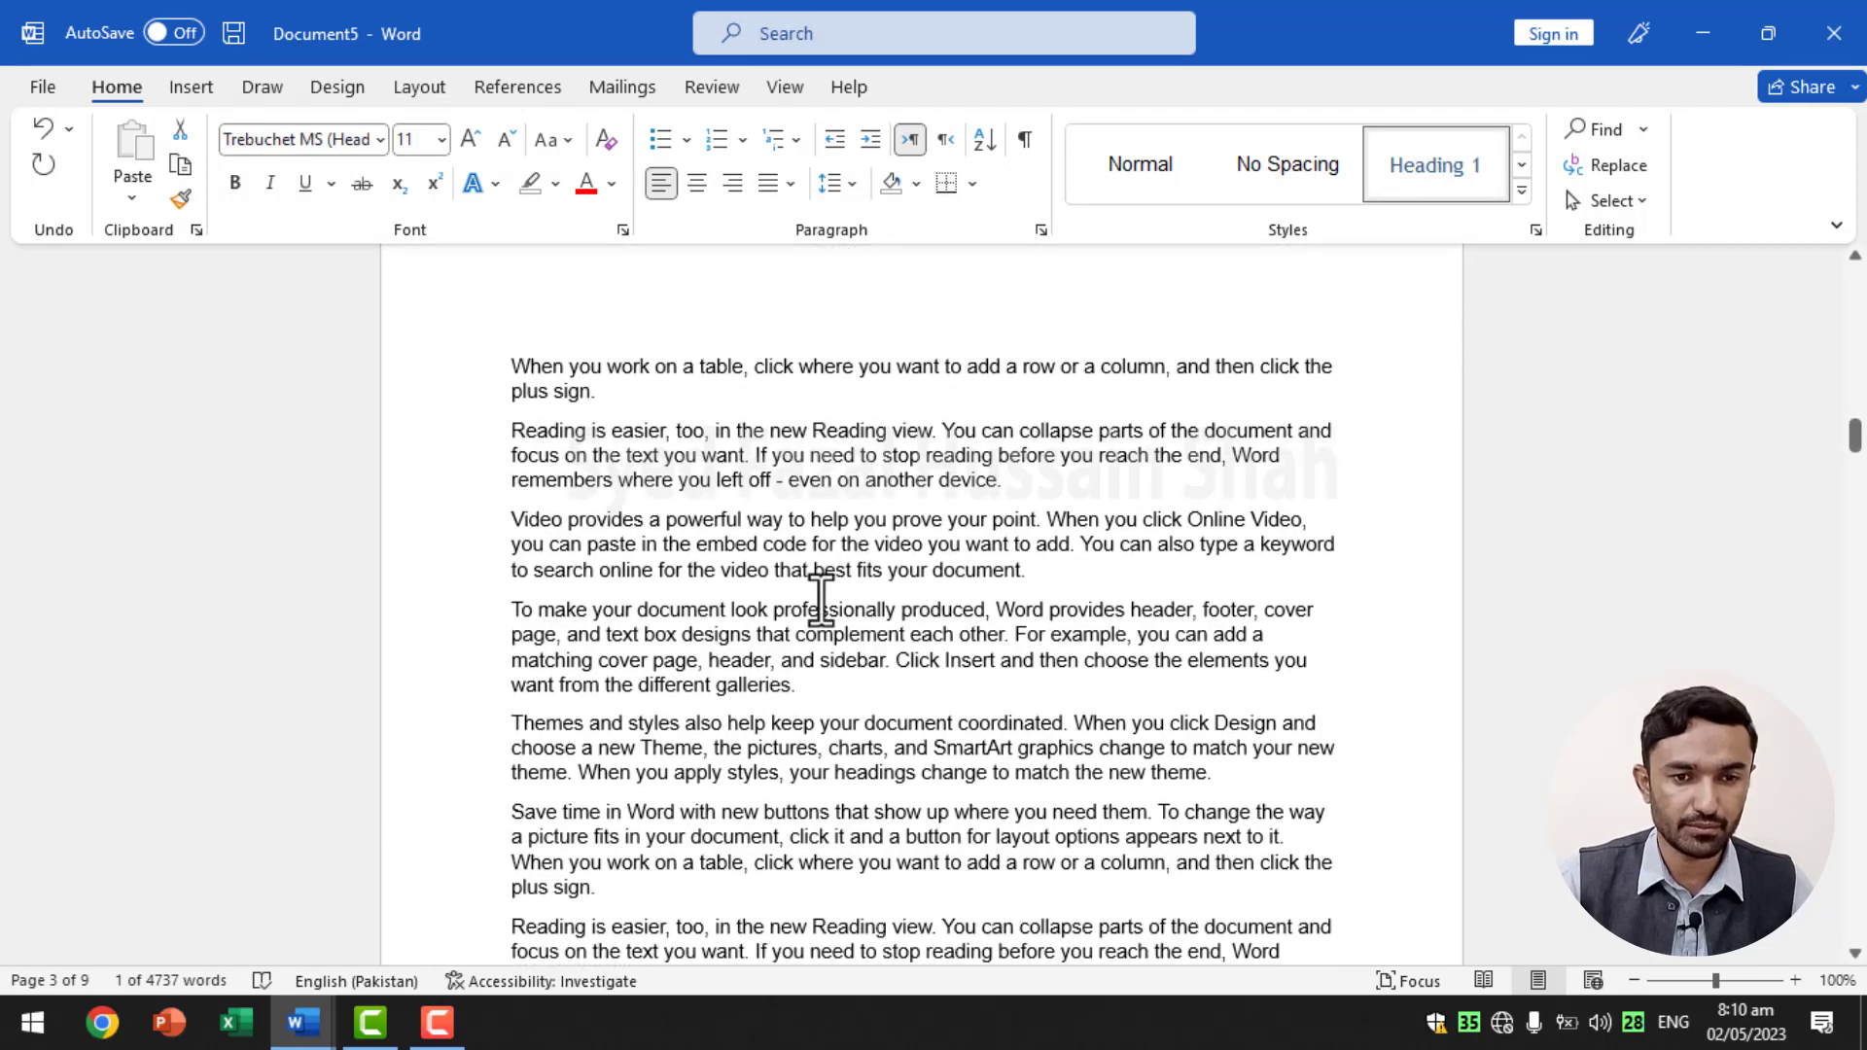
left_click(1051, 481)
key("Return")
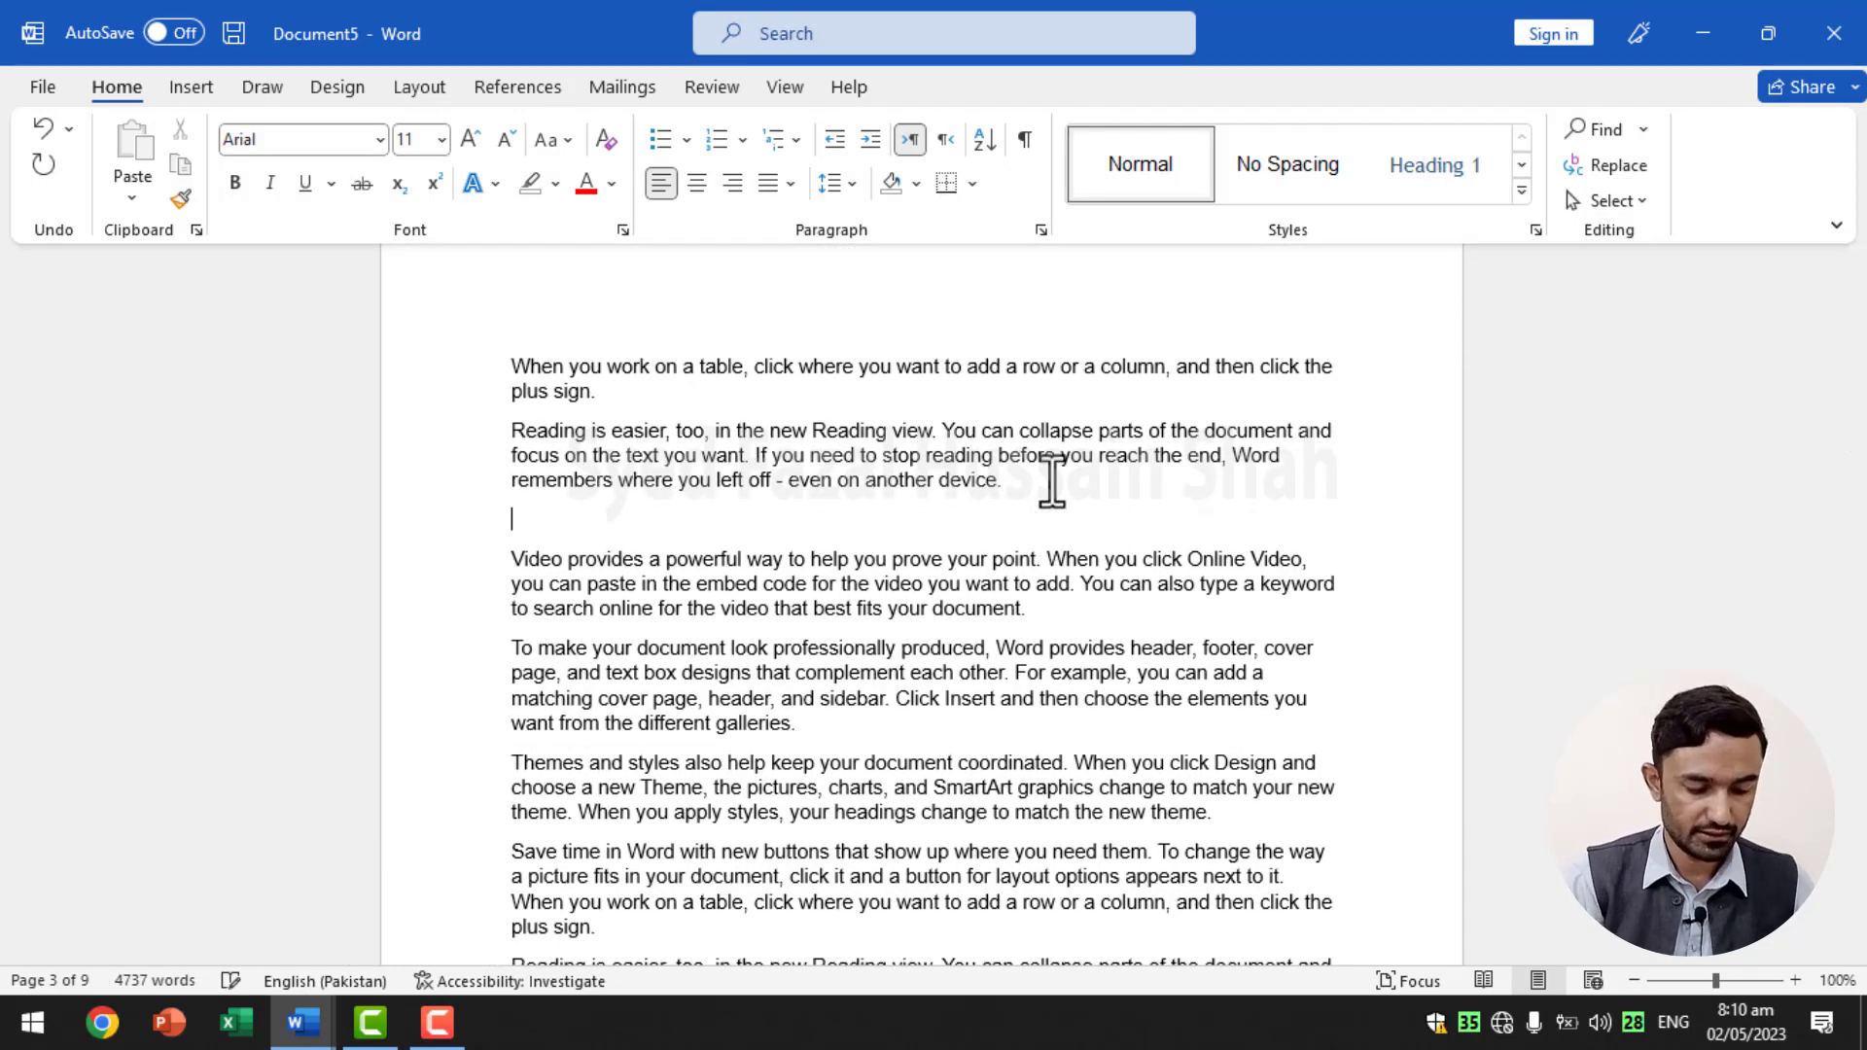
type("china")
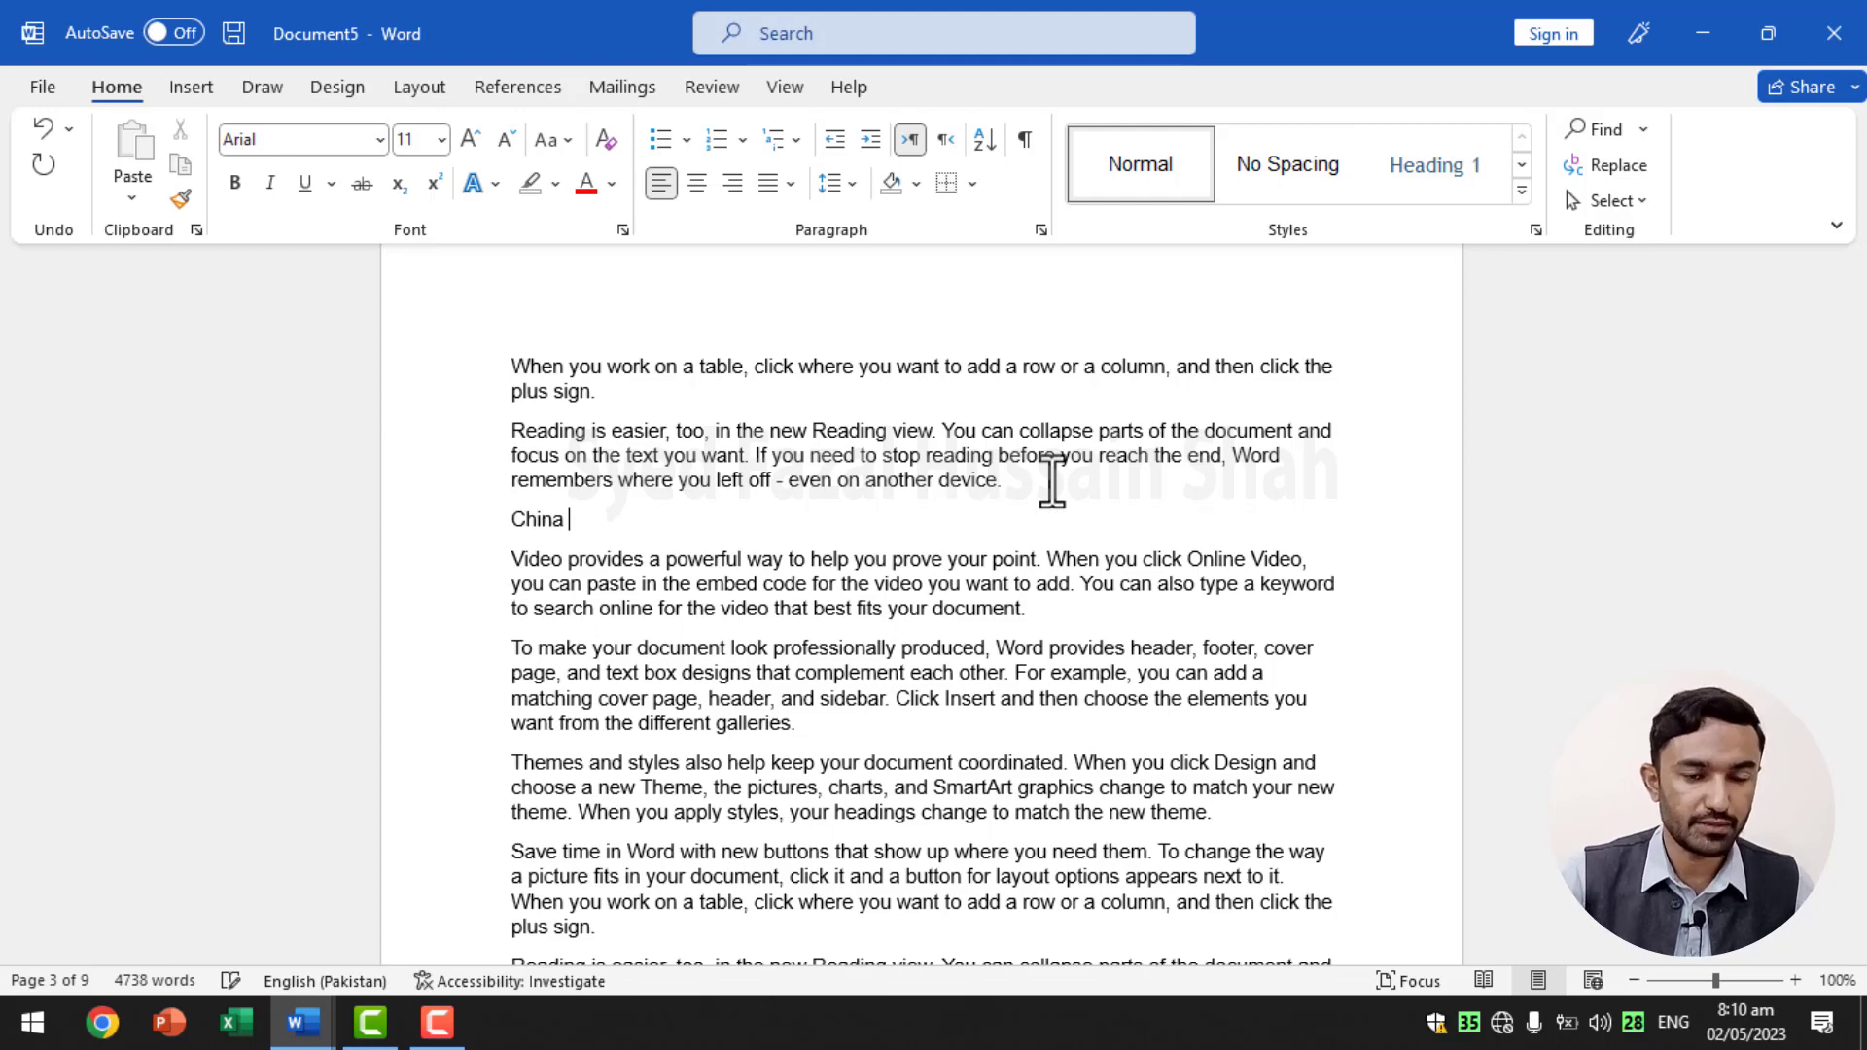
double_click(552, 523)
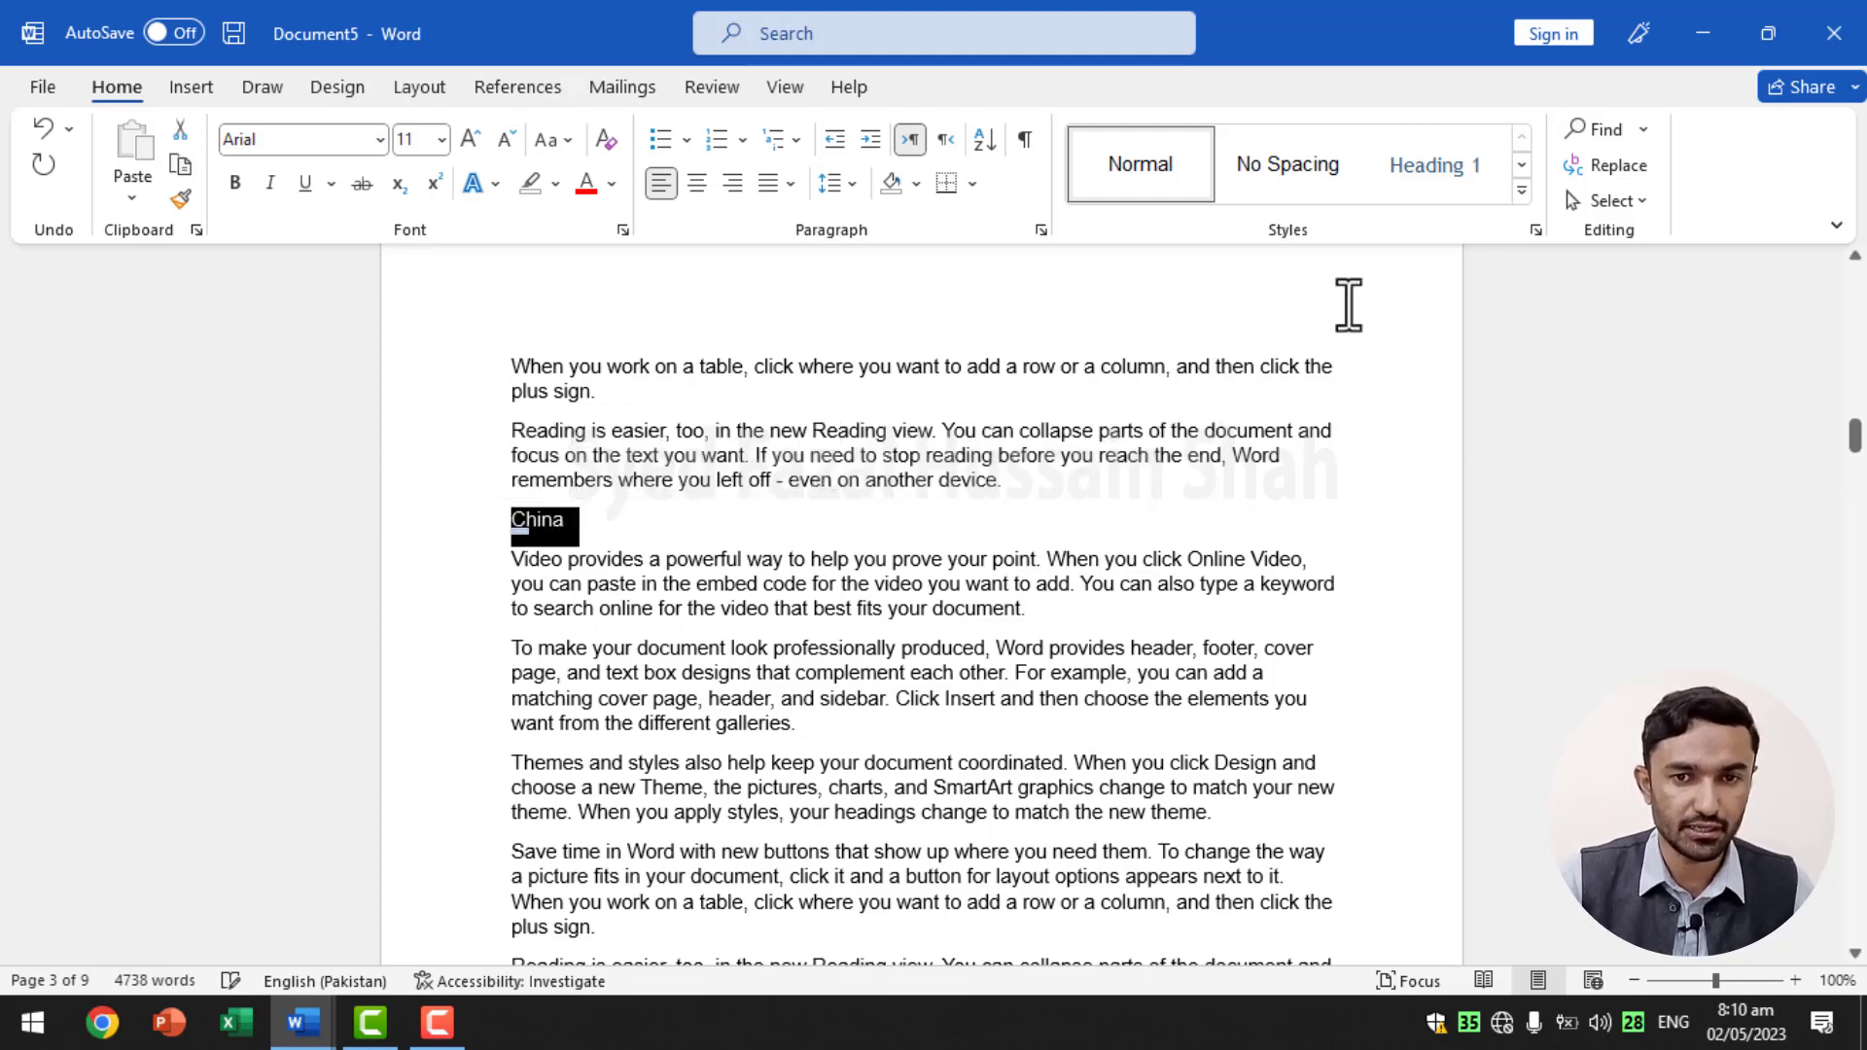
left_click(1410, 183)
- Add the line "Afghanistan" after the "To make your document look" paragraph at the start of page 4 and format it as Heading 1
scroll(1048, 622, "down", 10)
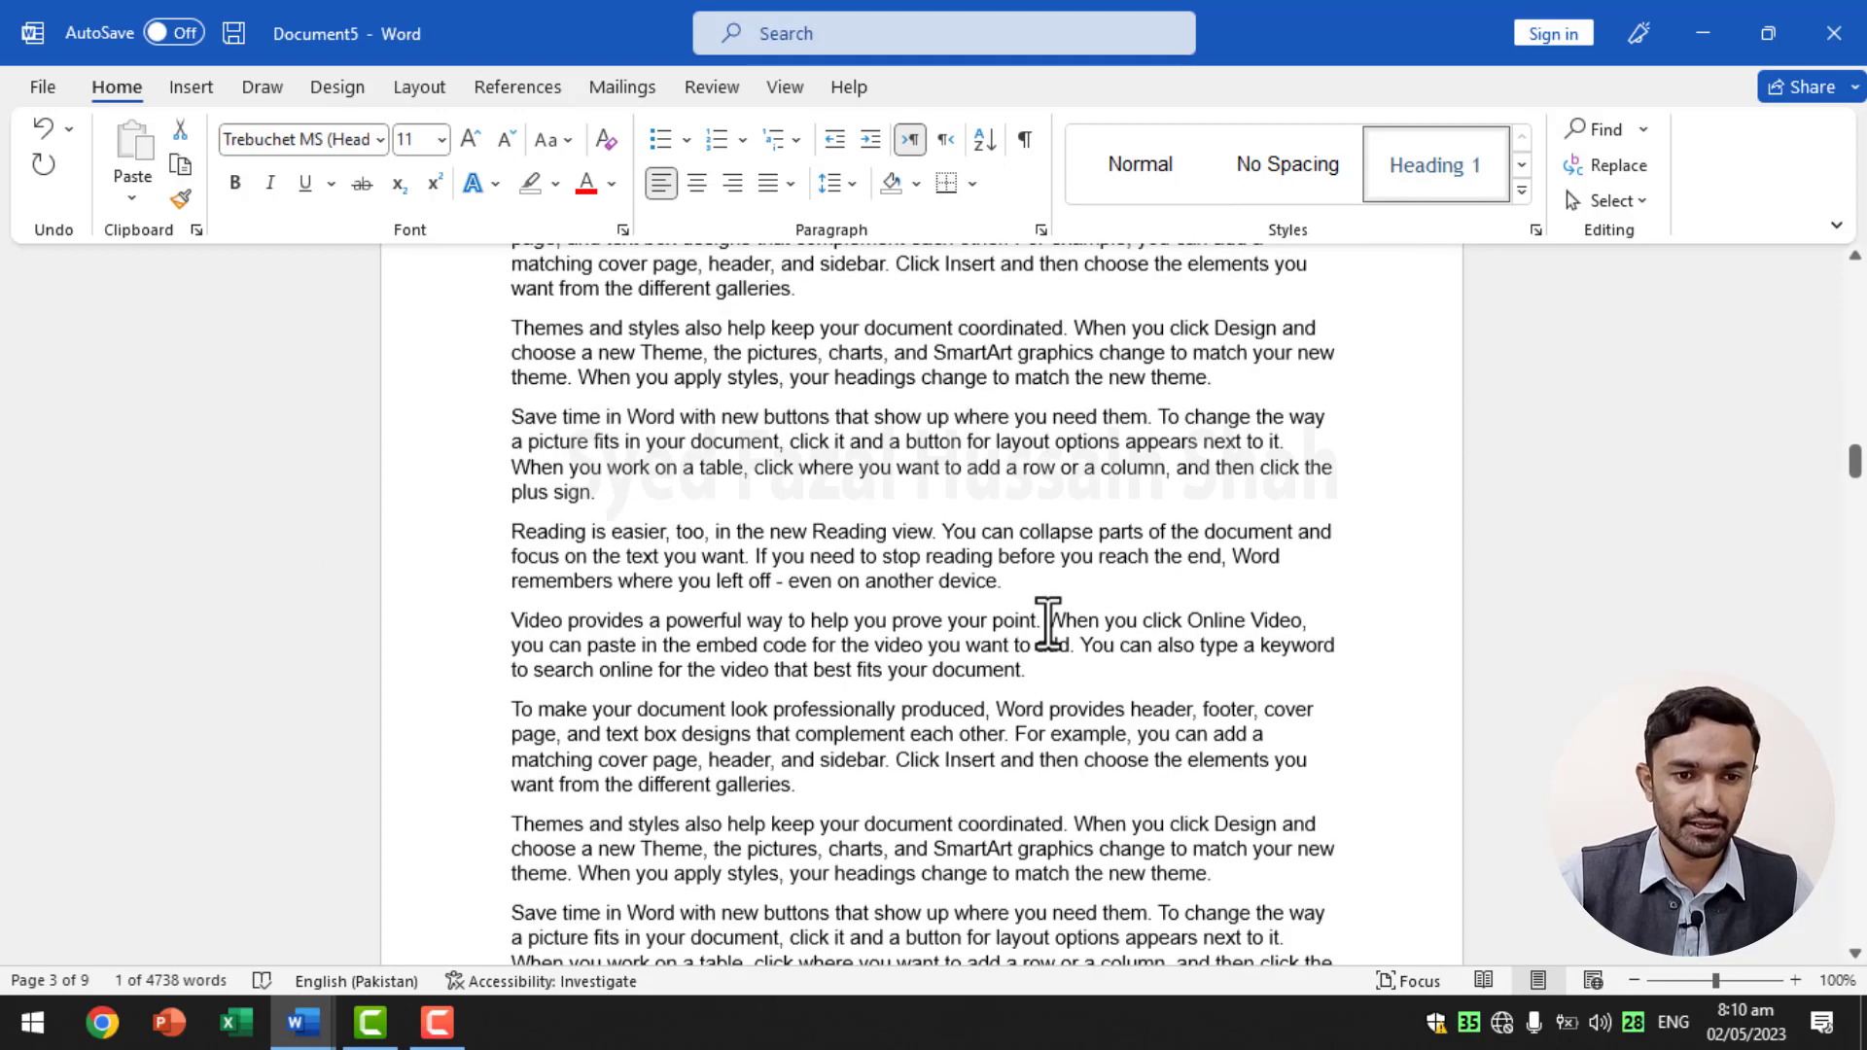
left_click(834, 564)
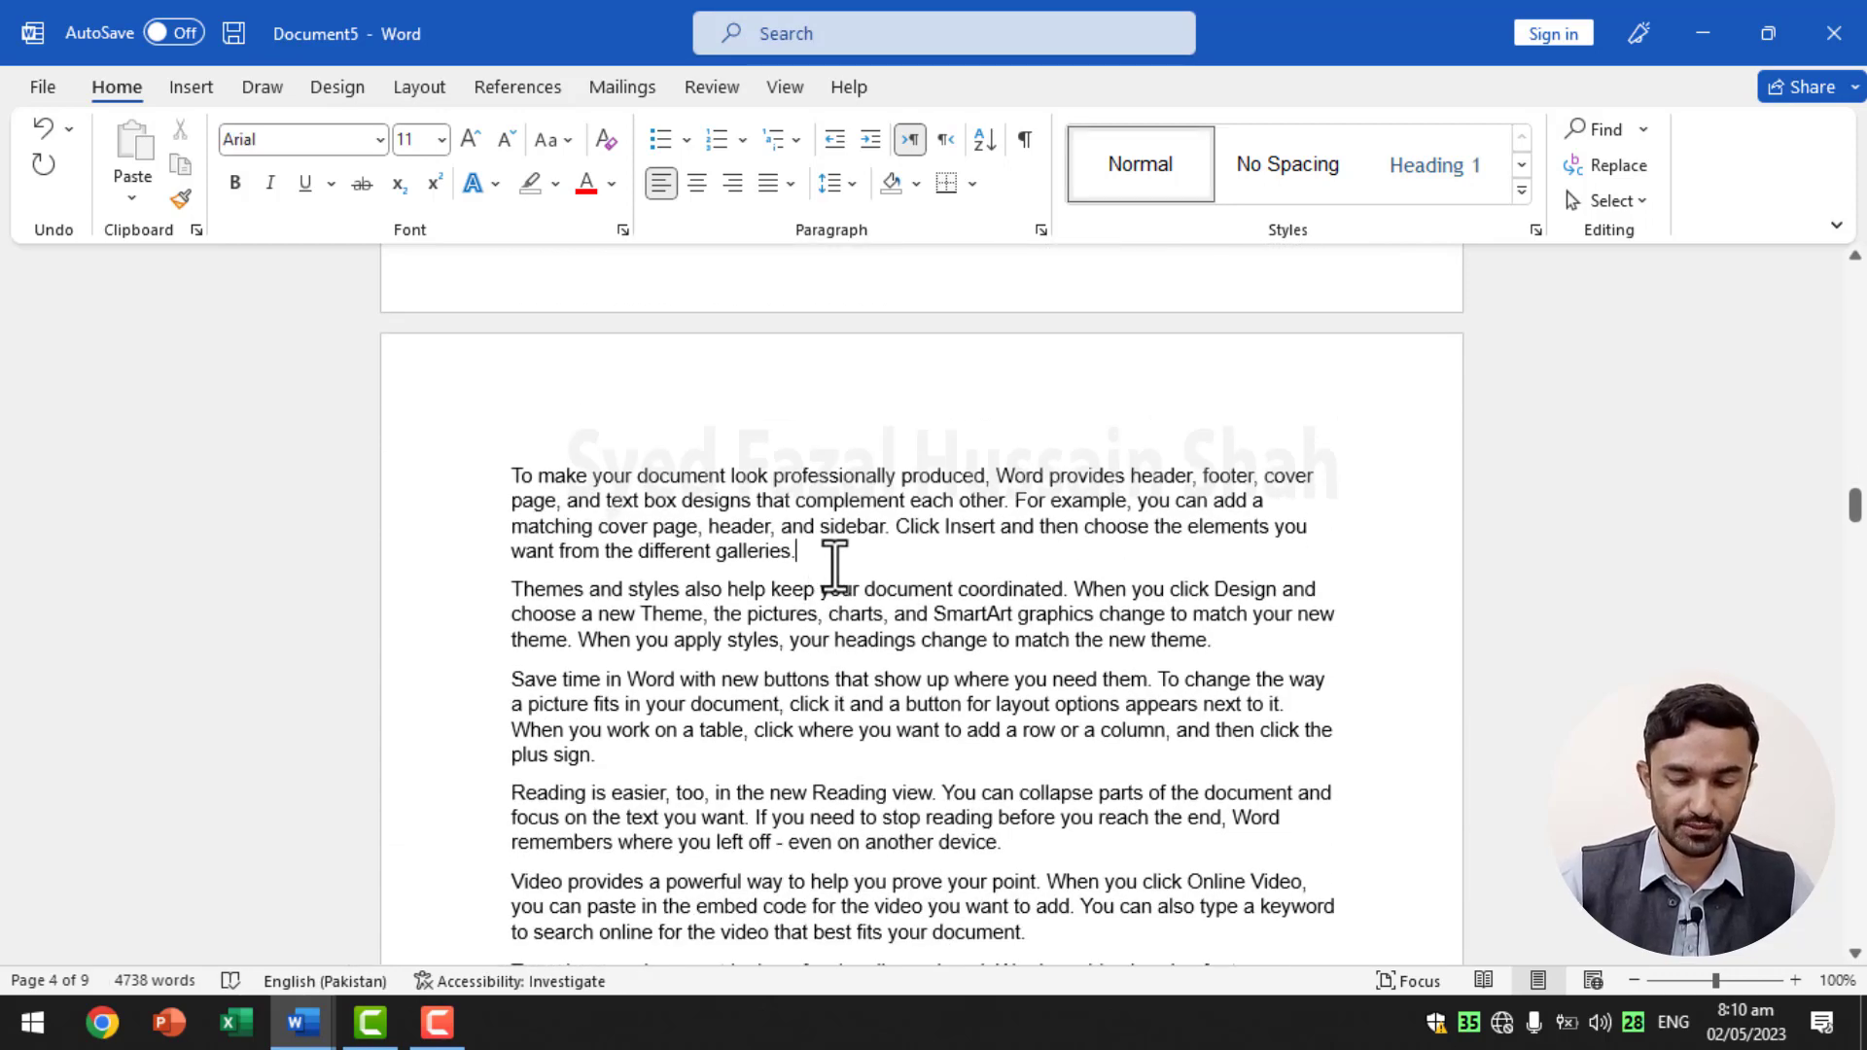
key("Return")
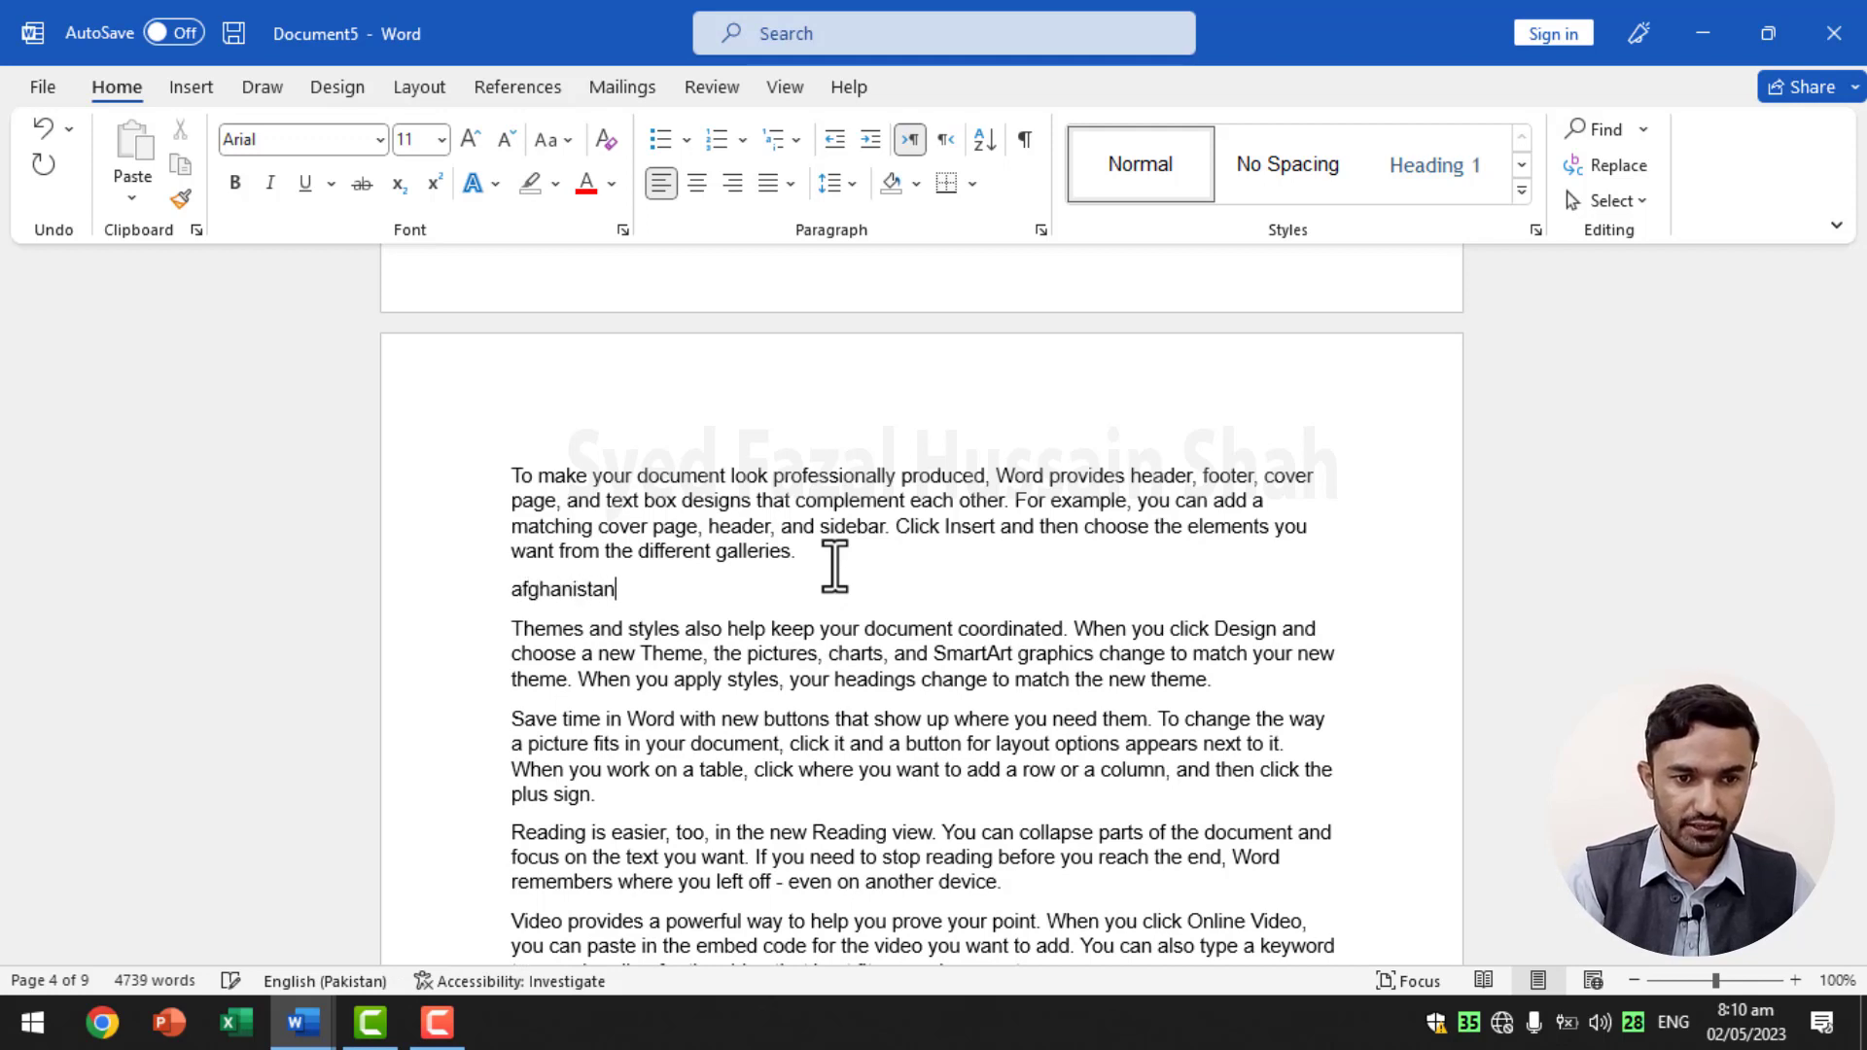
left_click(448, 598)
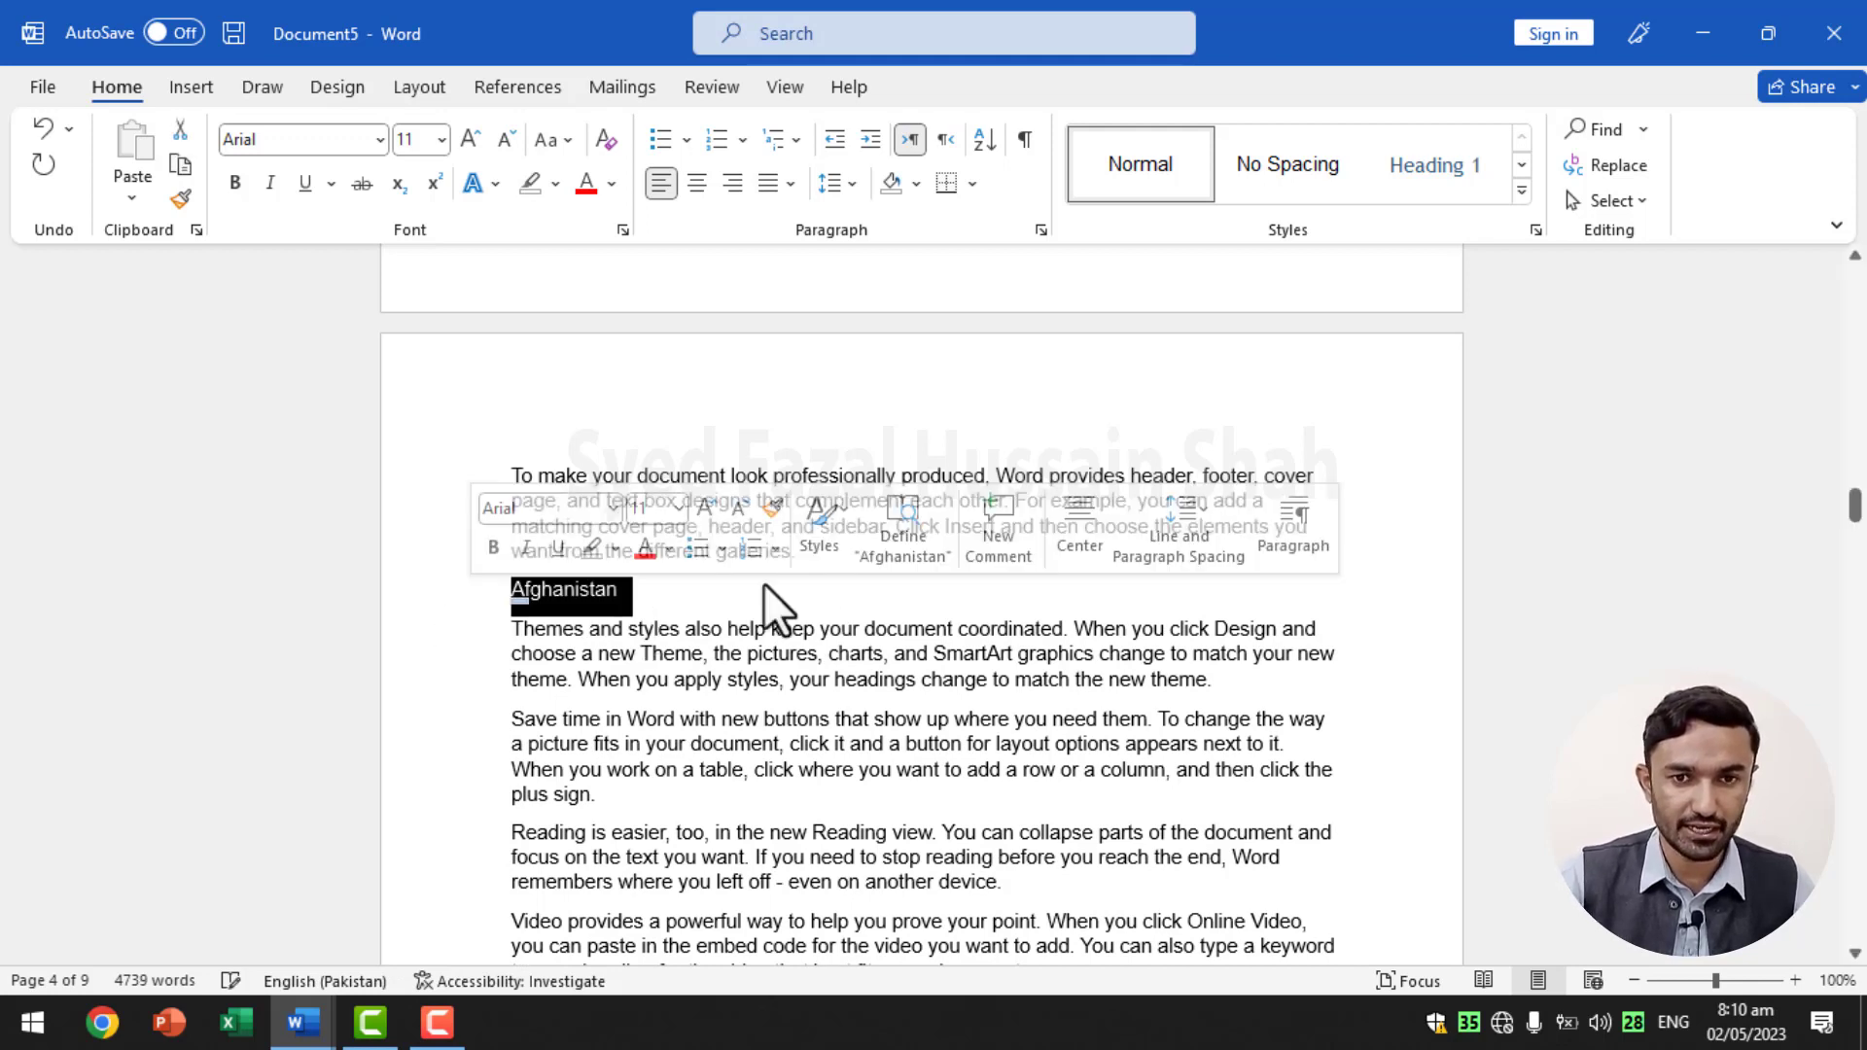
left_click(1425, 180)
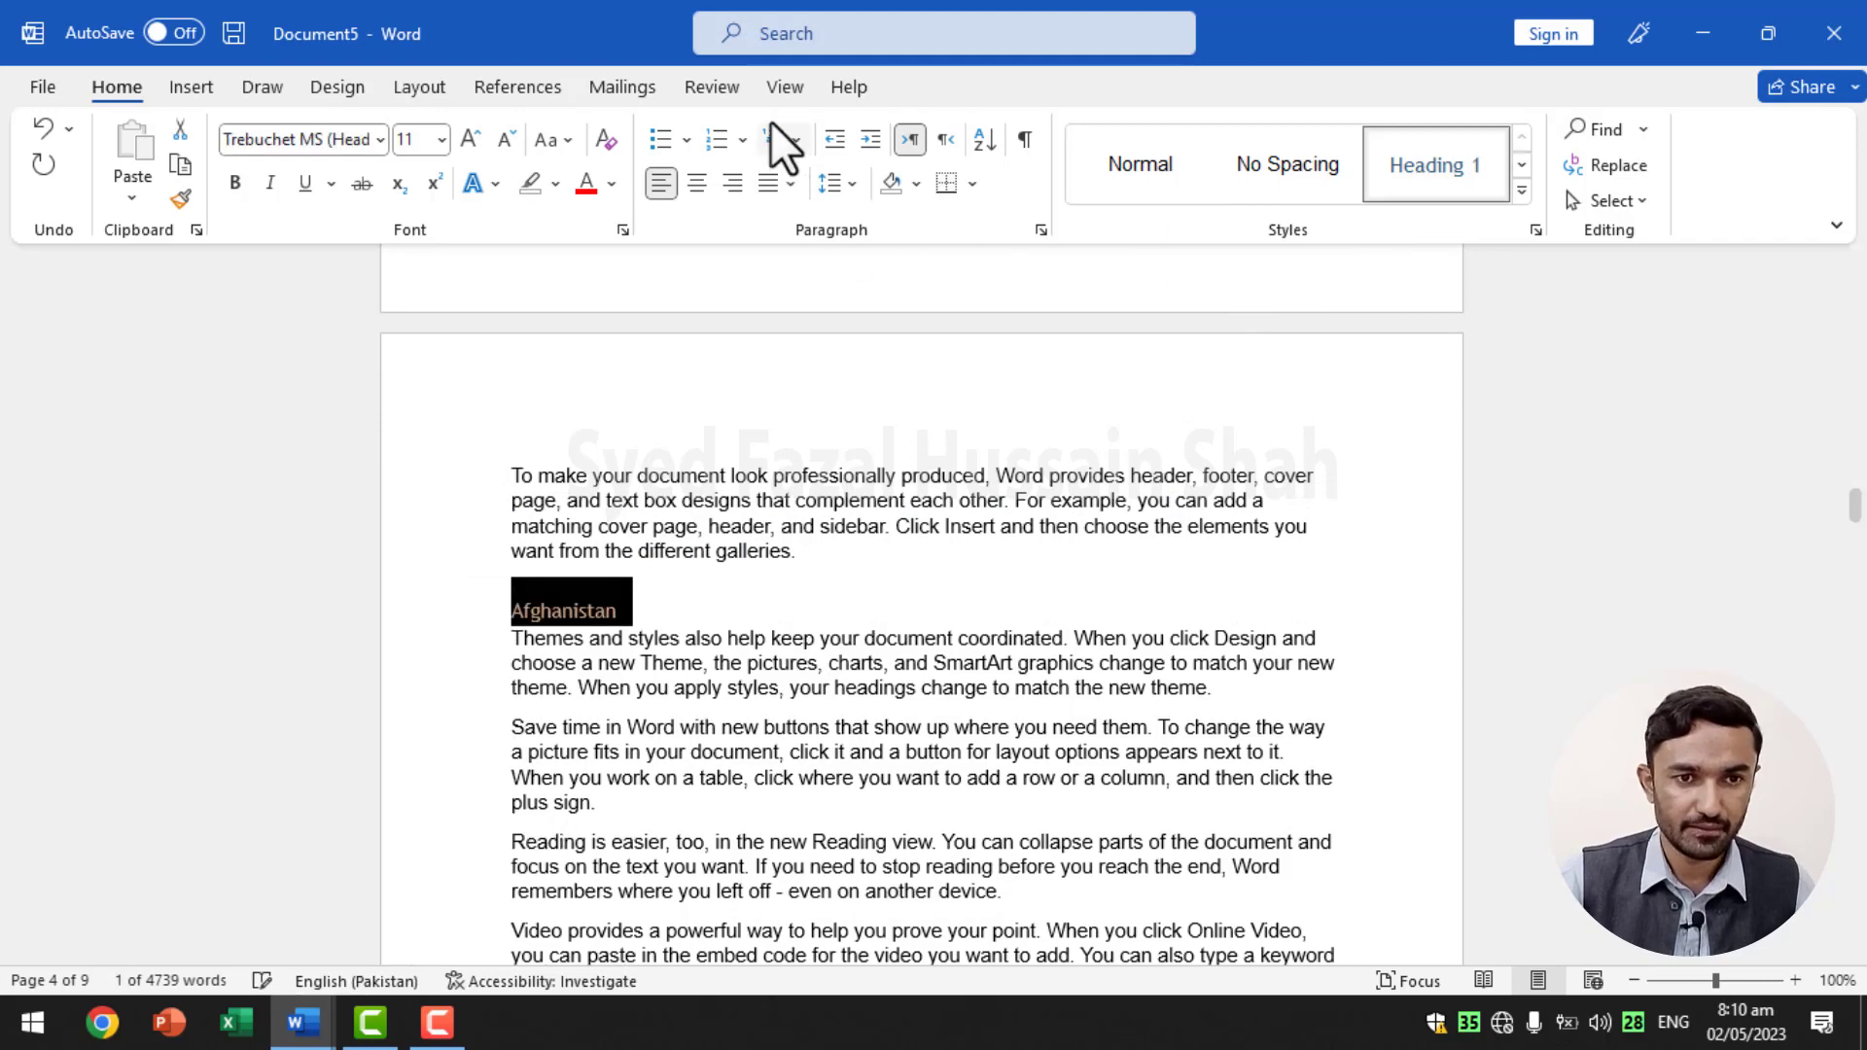
- Use the Navigation pane to jump to the India, Pakistan, China and Afghanistan headings and back to India, and close the pane
left_click(780, 88)
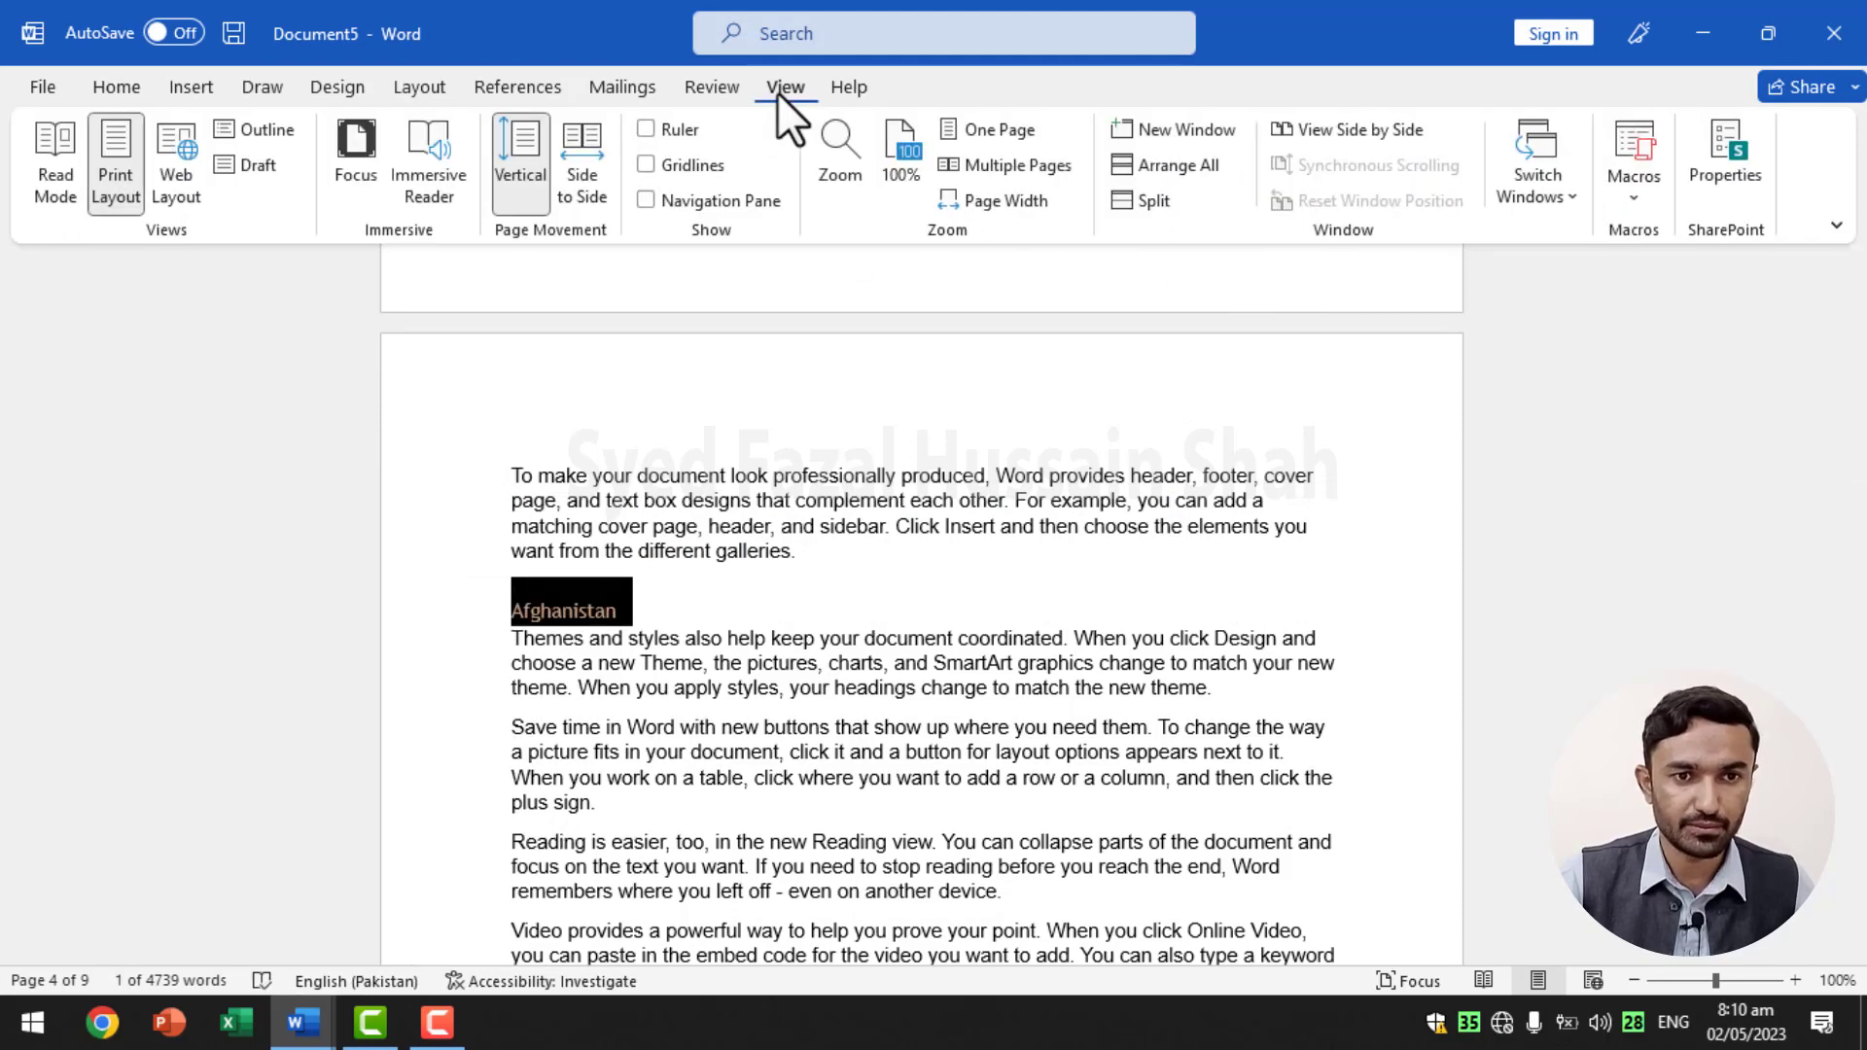
left_click(734, 204)
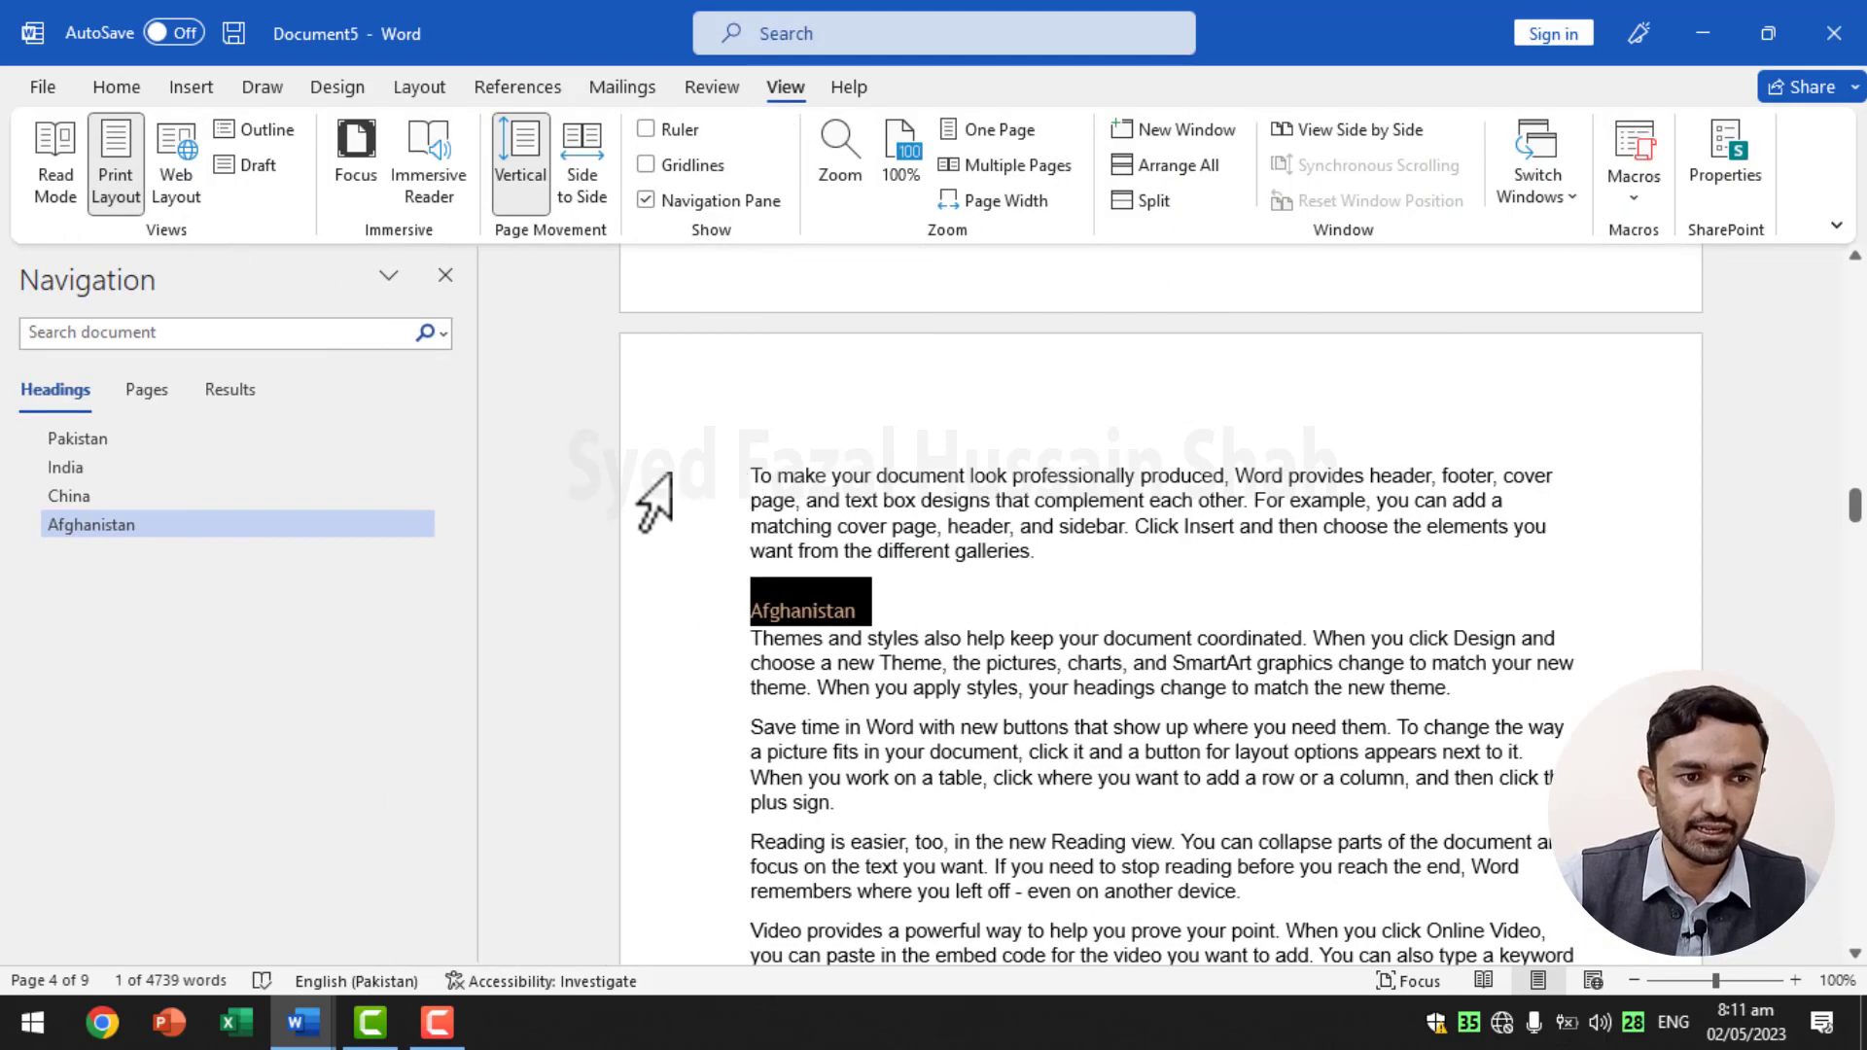
left_click(229, 478)
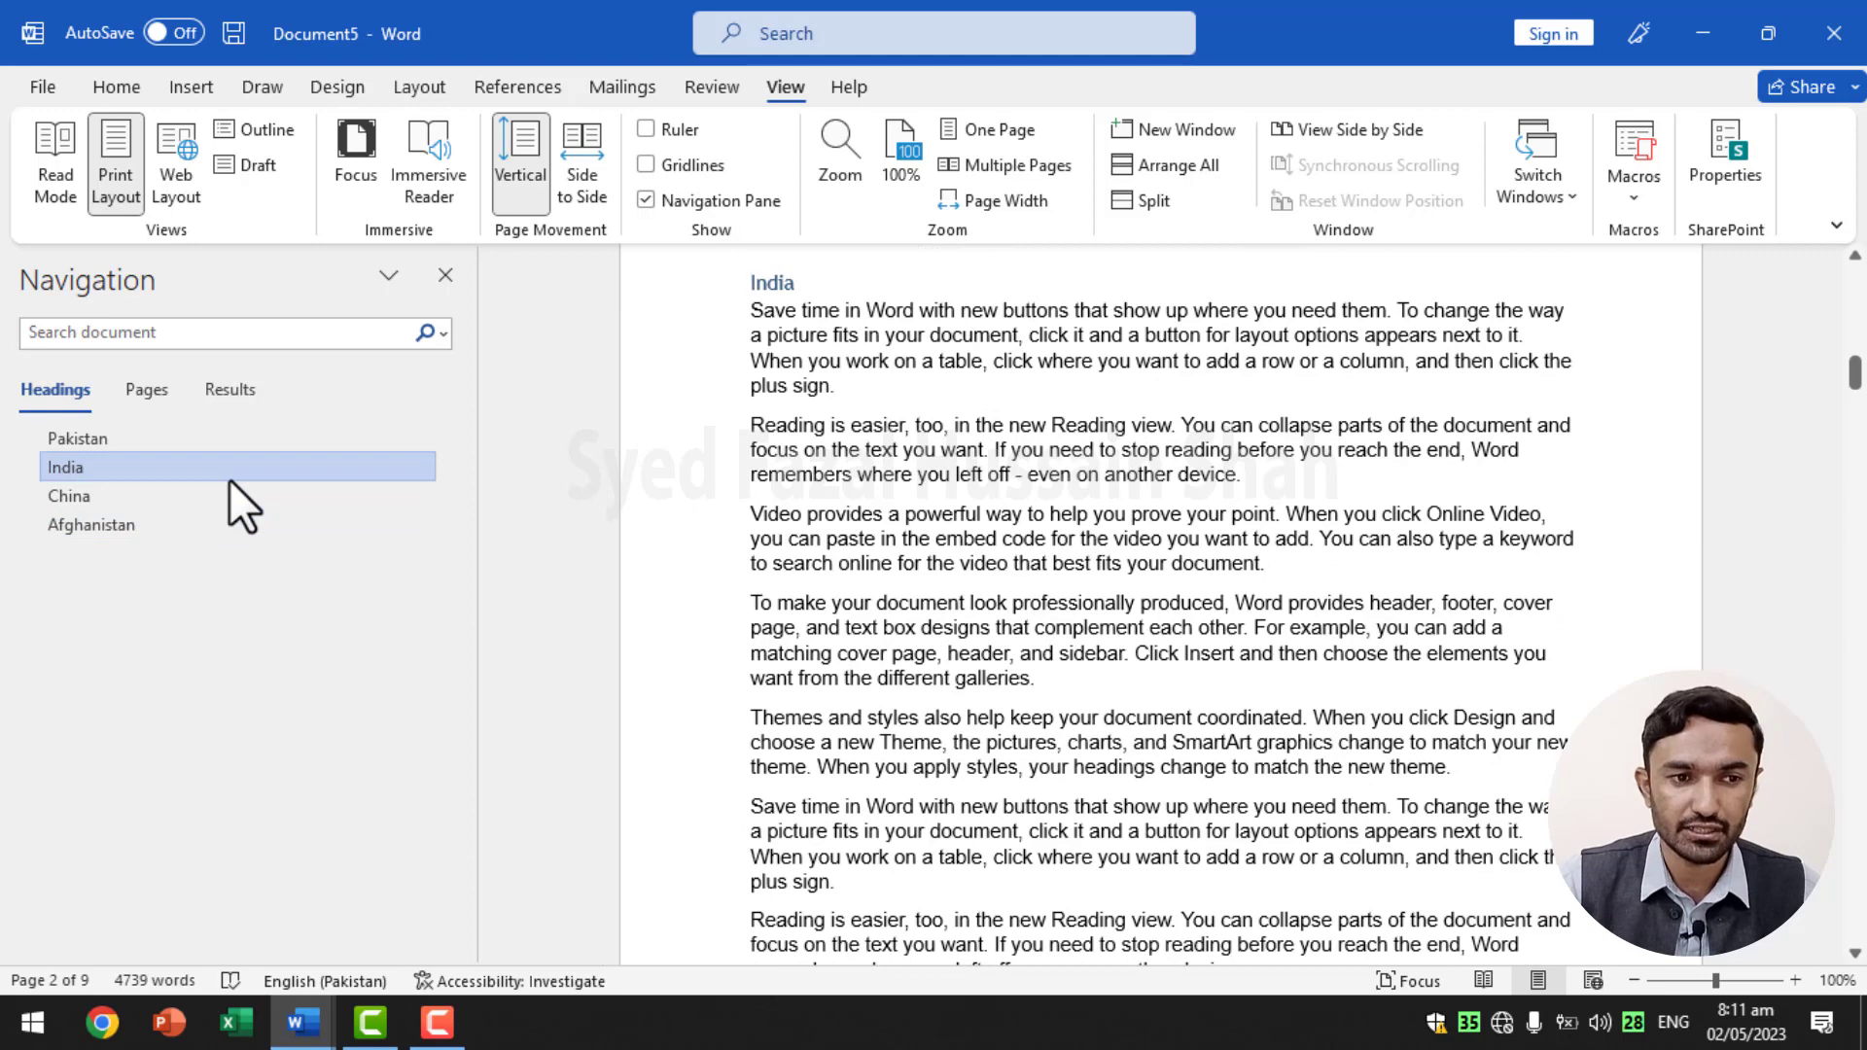
left_click(237, 446)
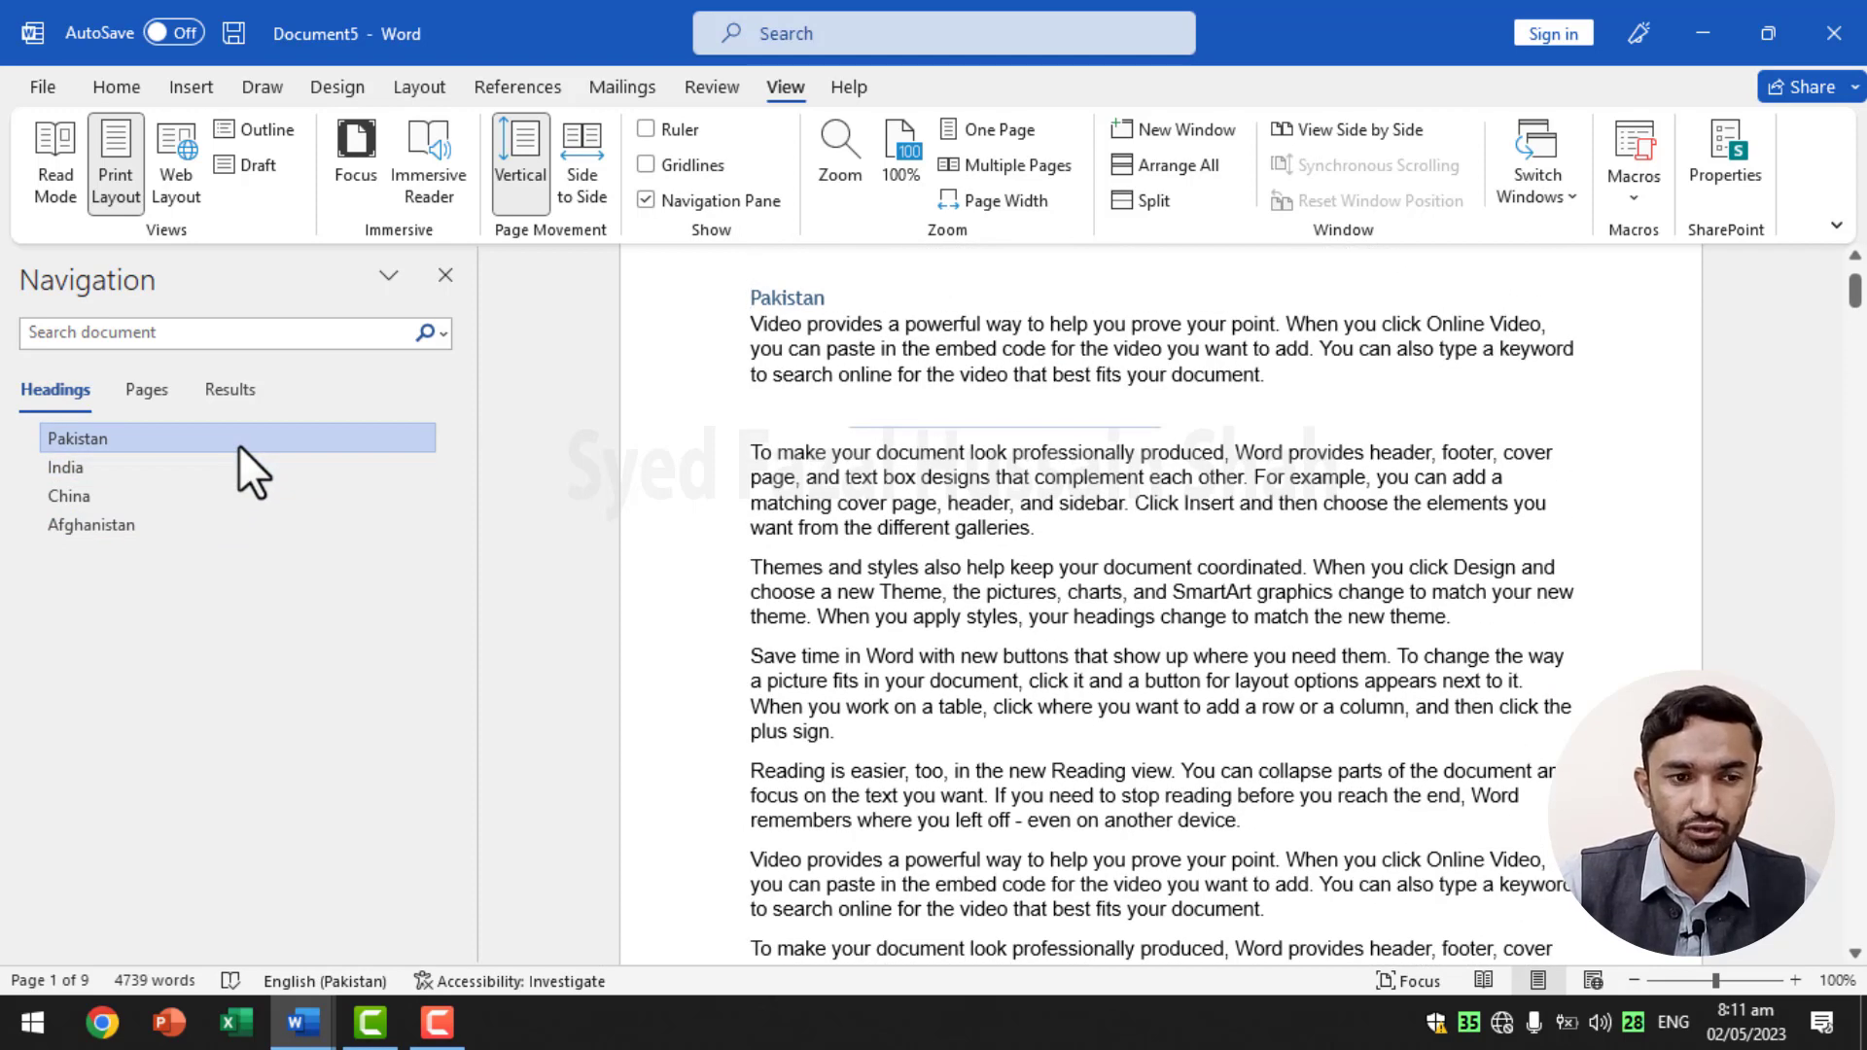
left_click(207, 496)
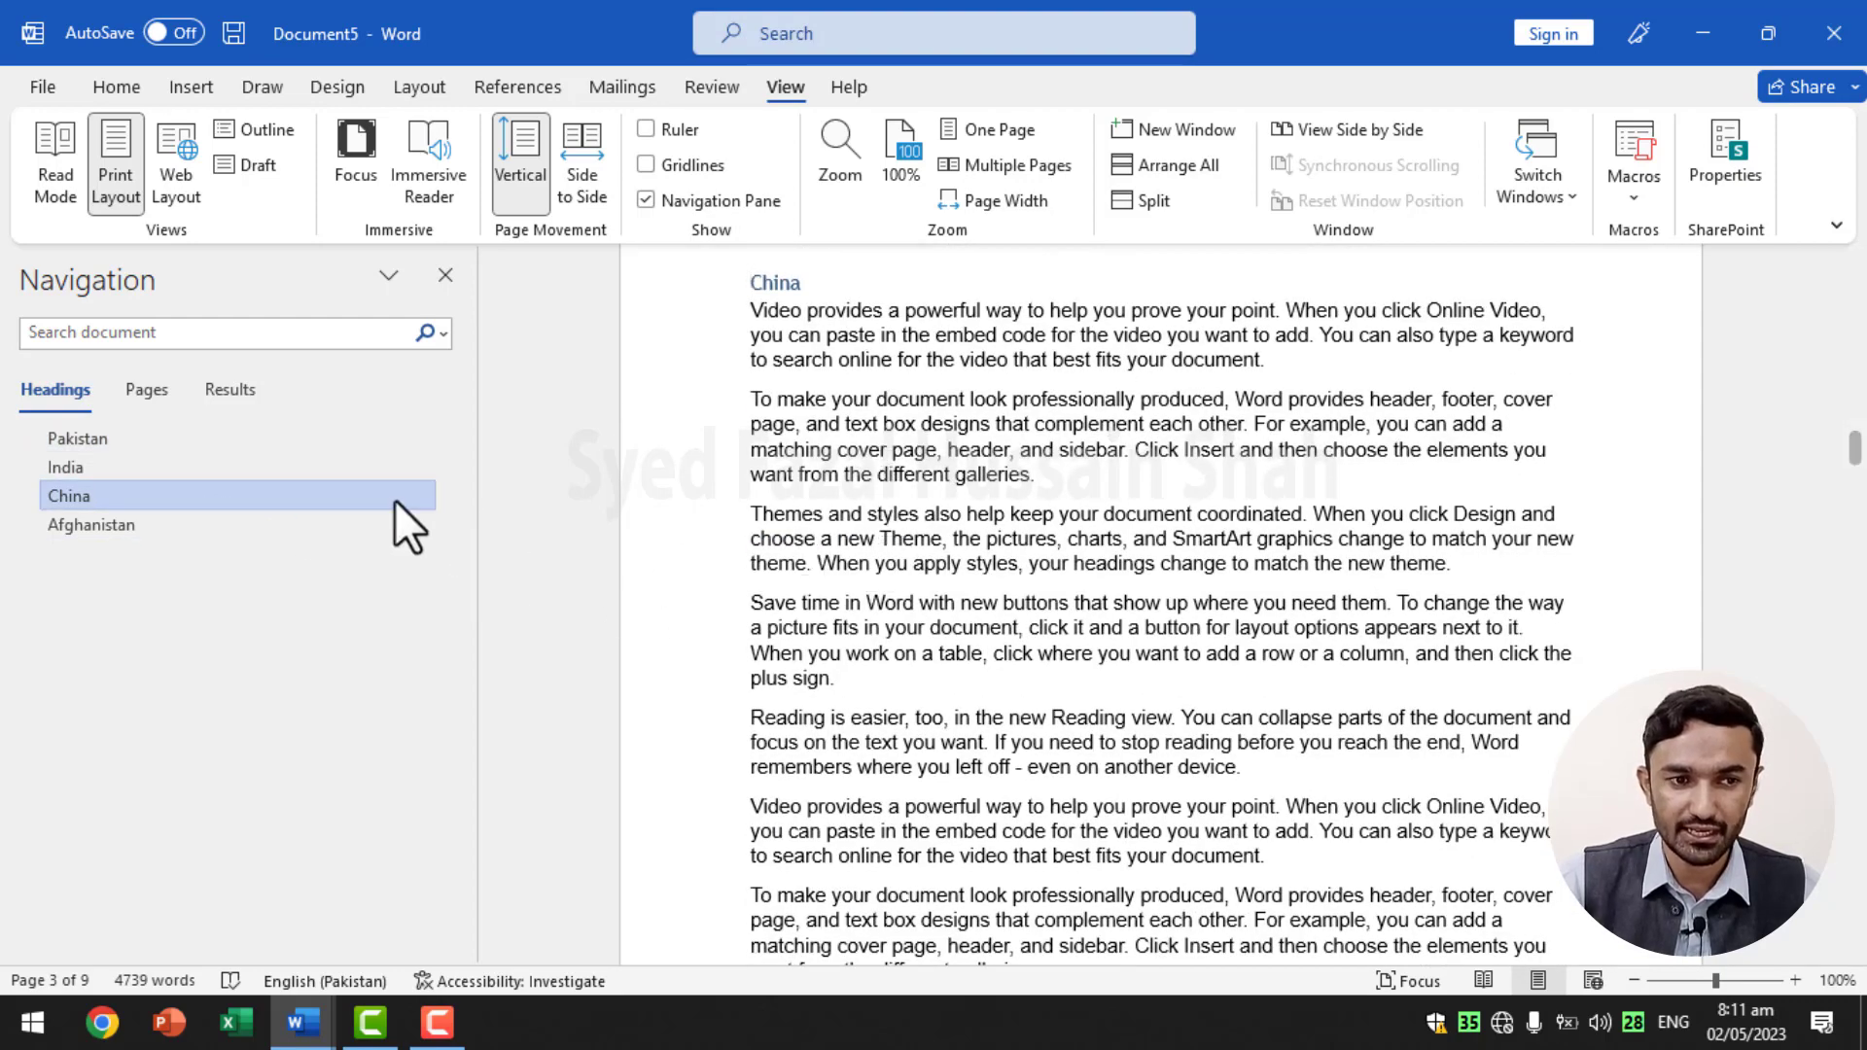
left_click(264, 529)
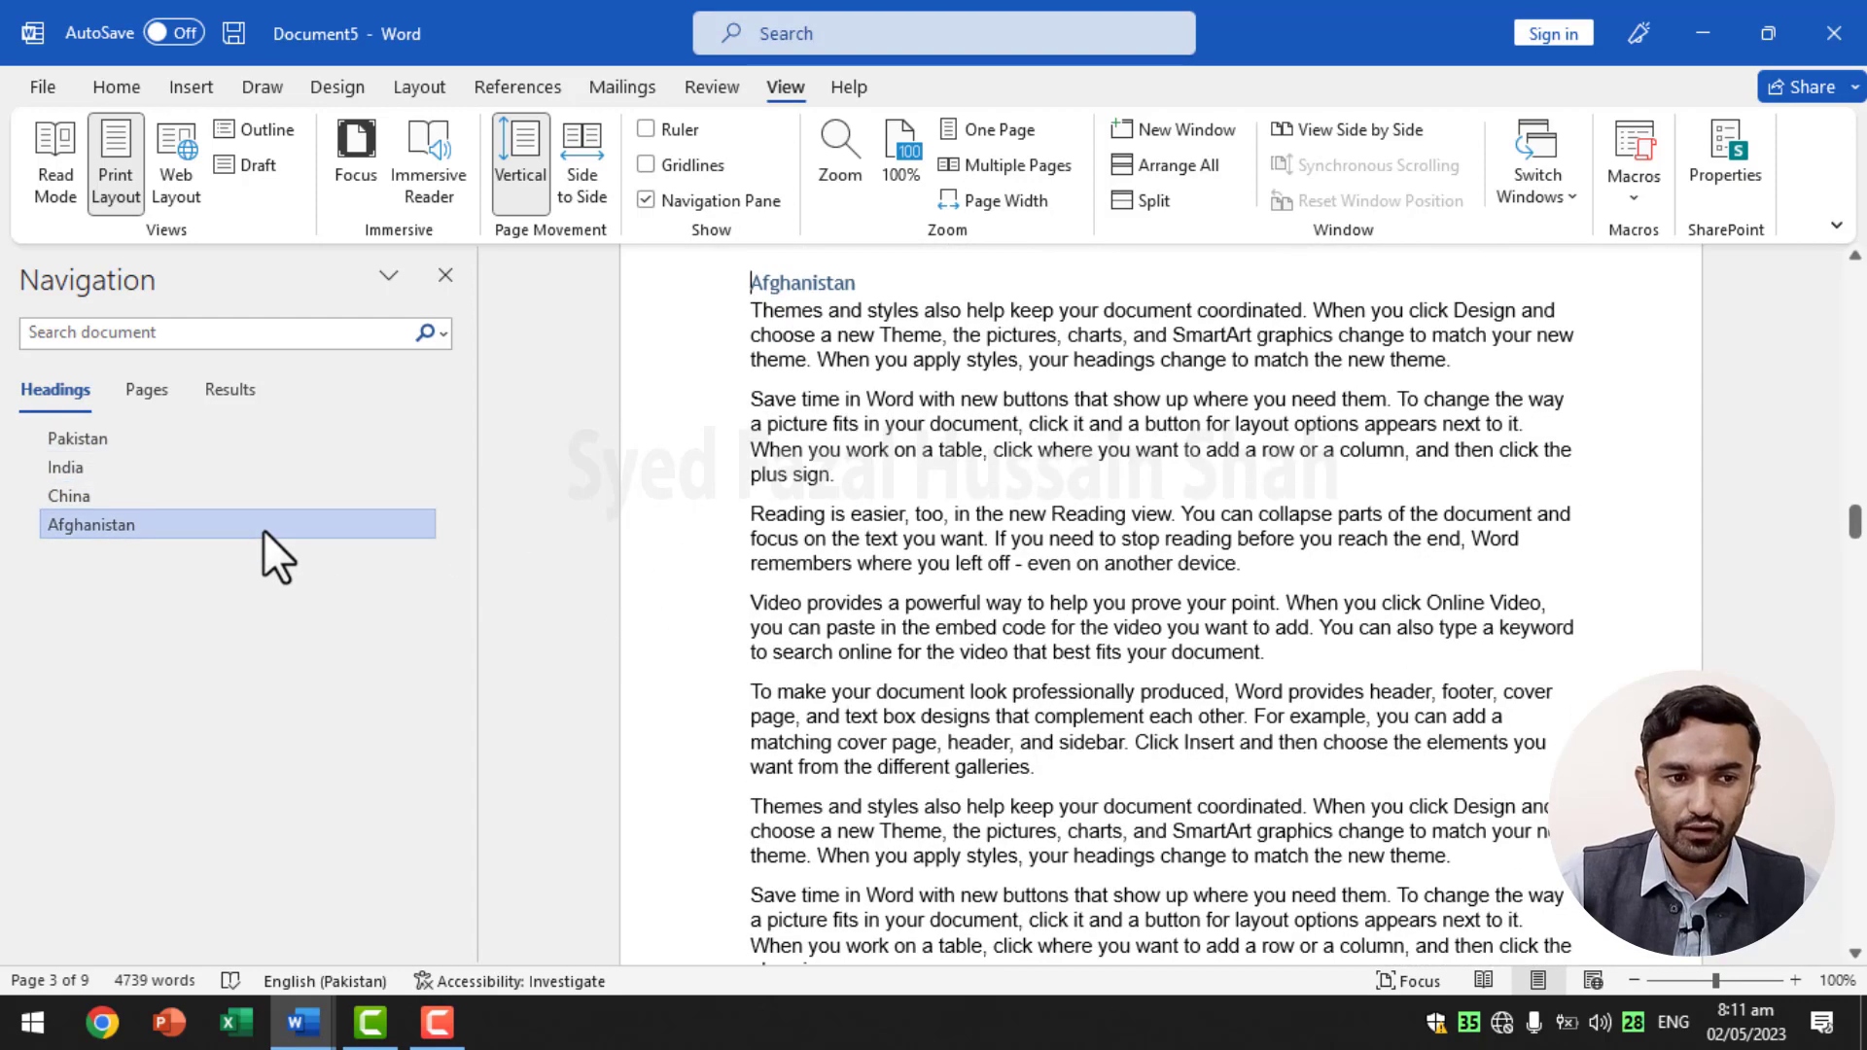
left_click(224, 465)
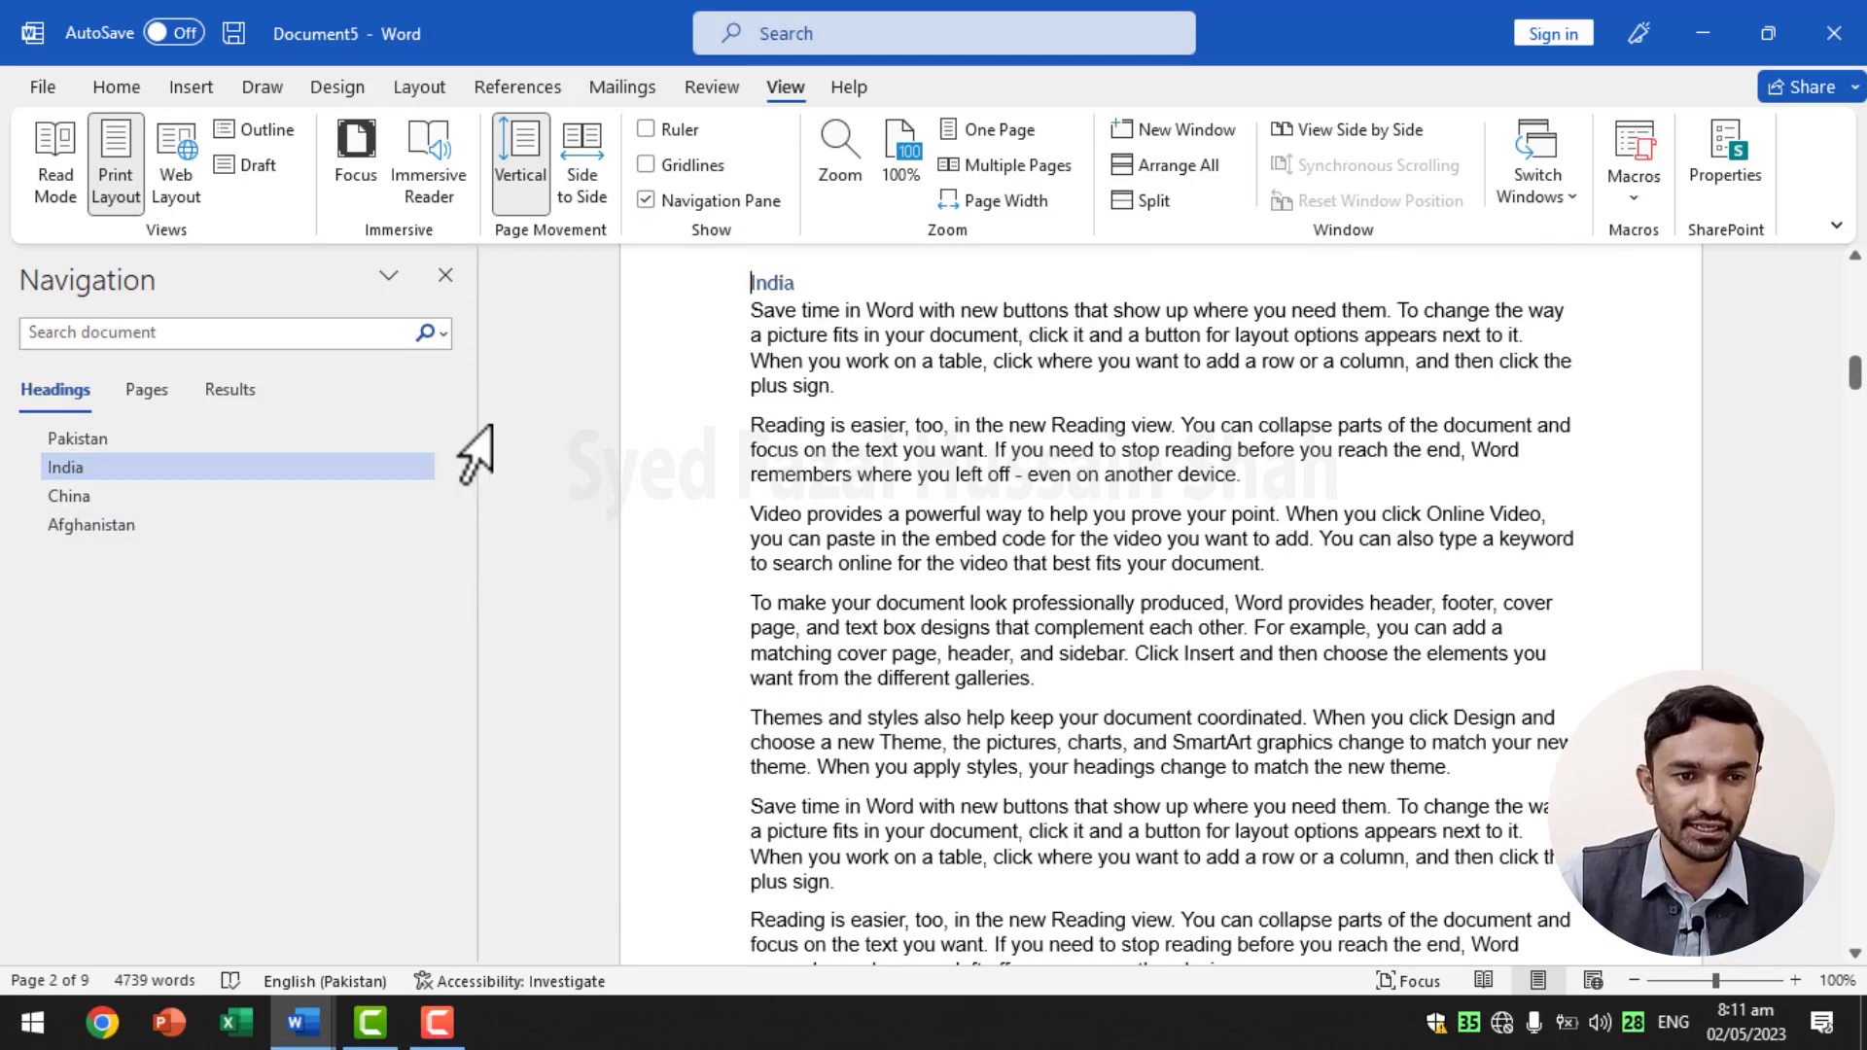
left_click(446, 277)
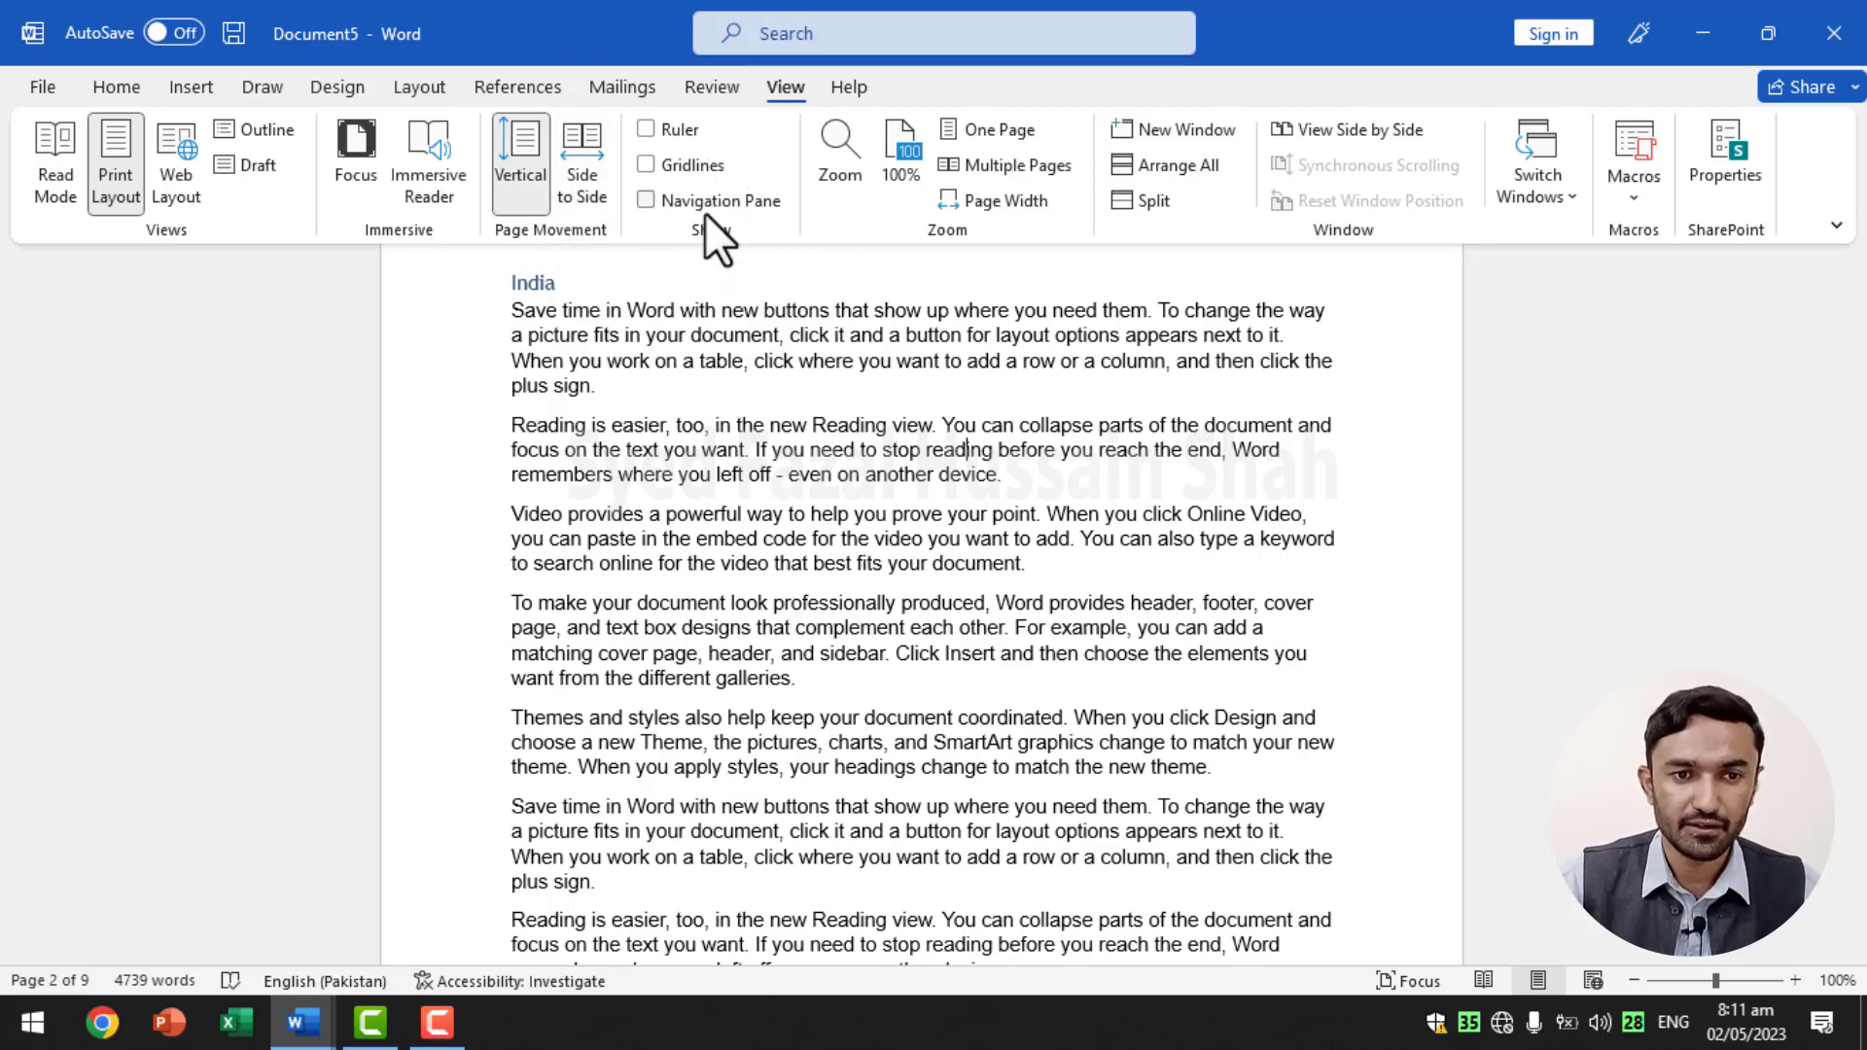
left_click(875, 474)
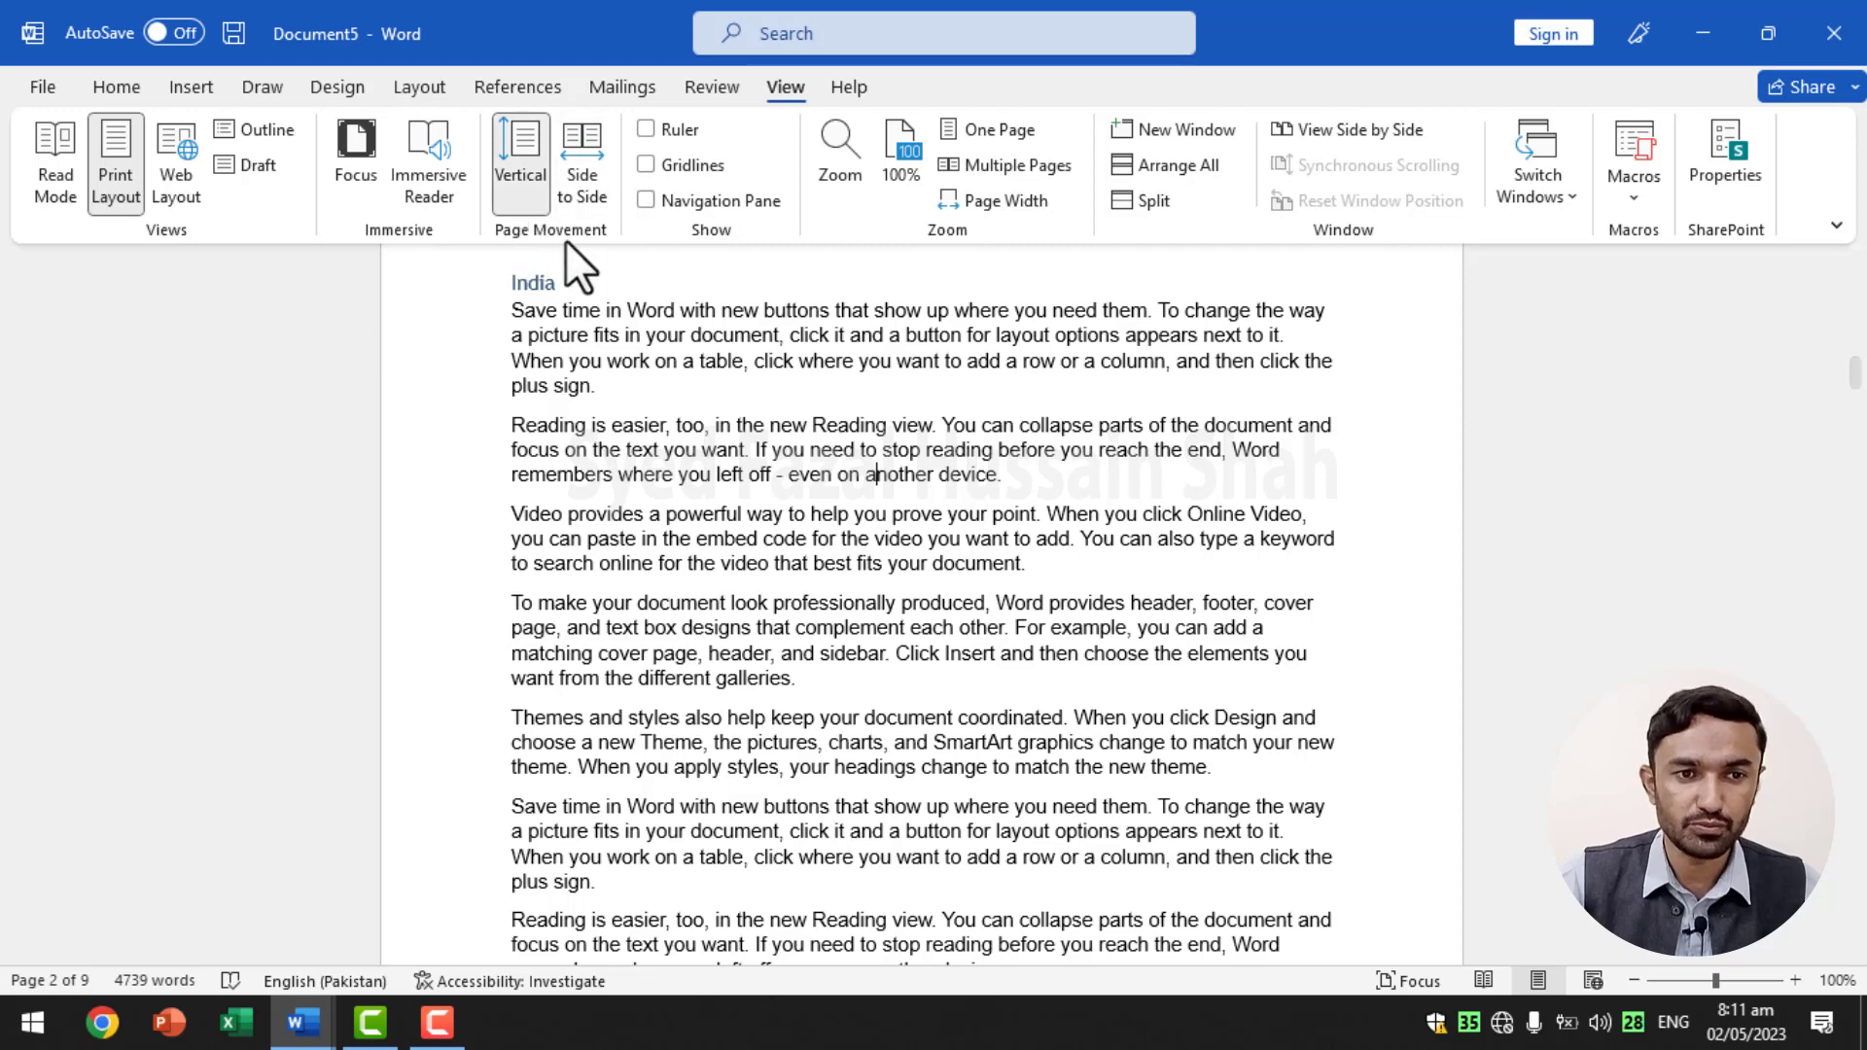
- Preview the pages with Side to Side movement and as thumbnails, and return to Vertical page movement
scroll(851, 462, "up", 3)
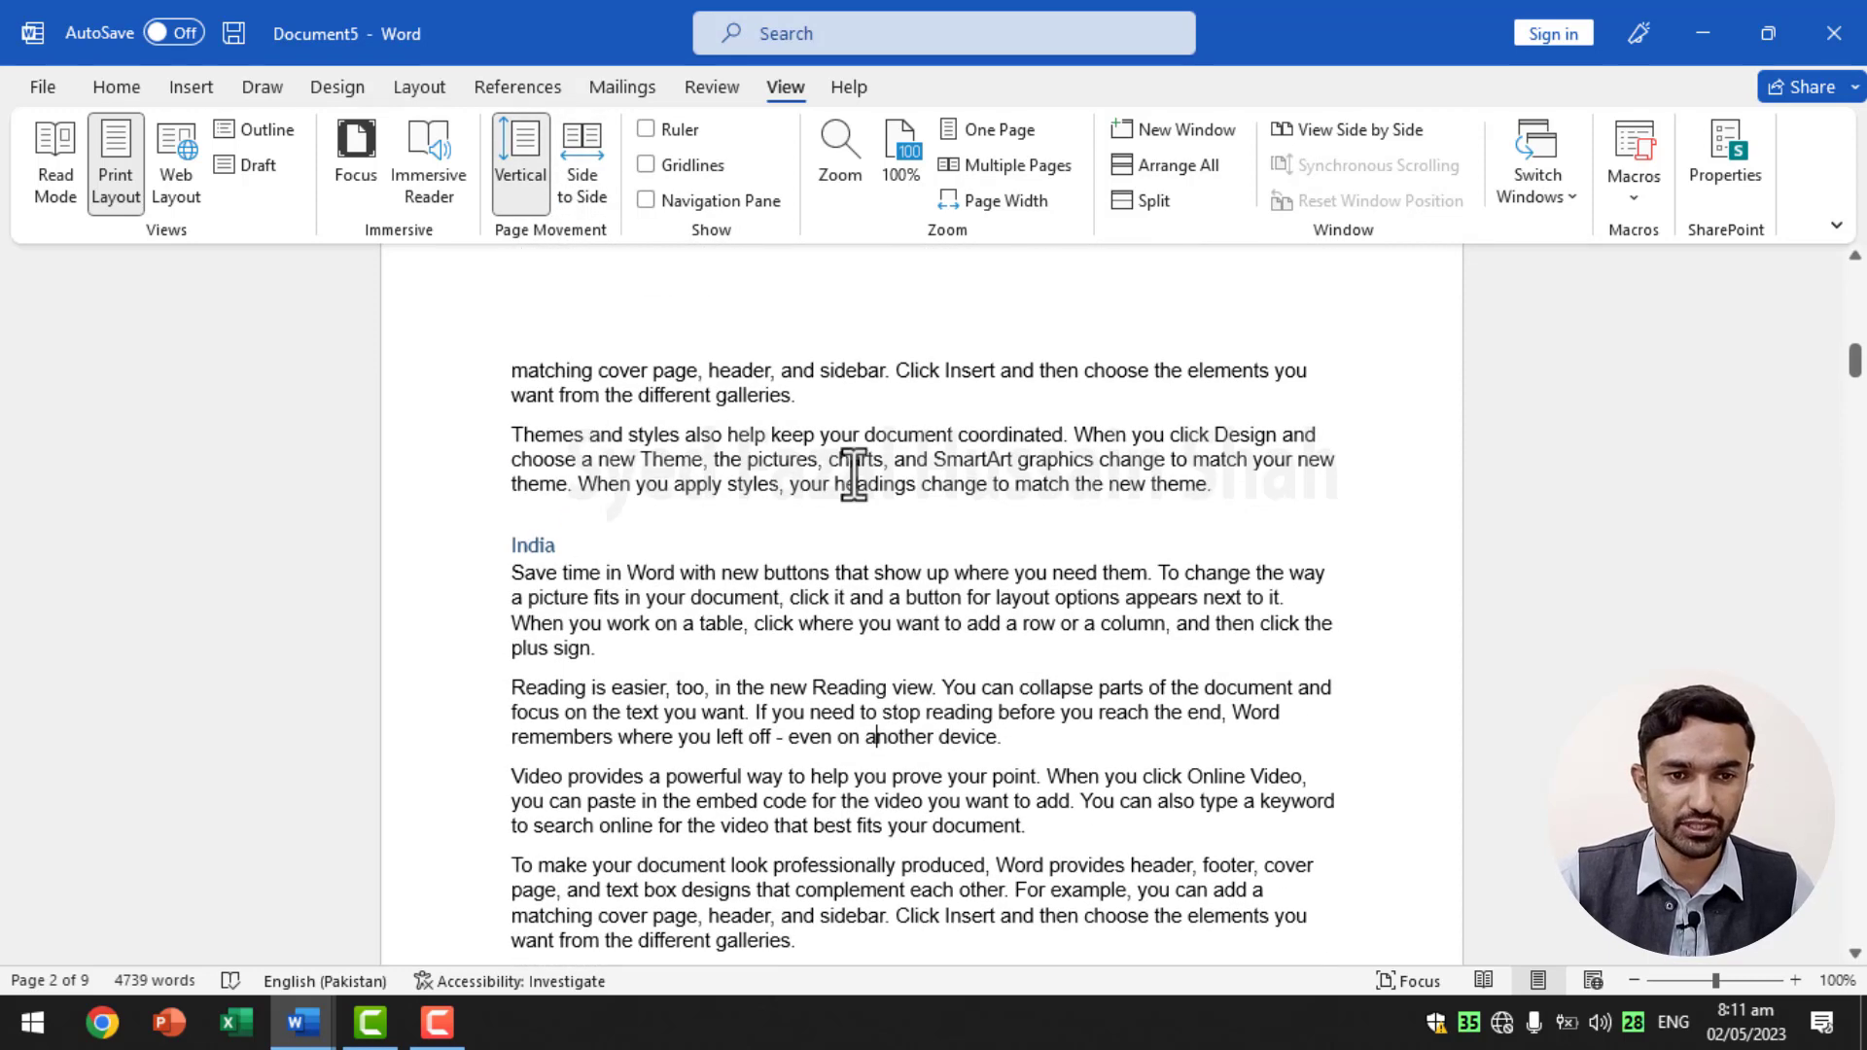
left_click(582, 185)
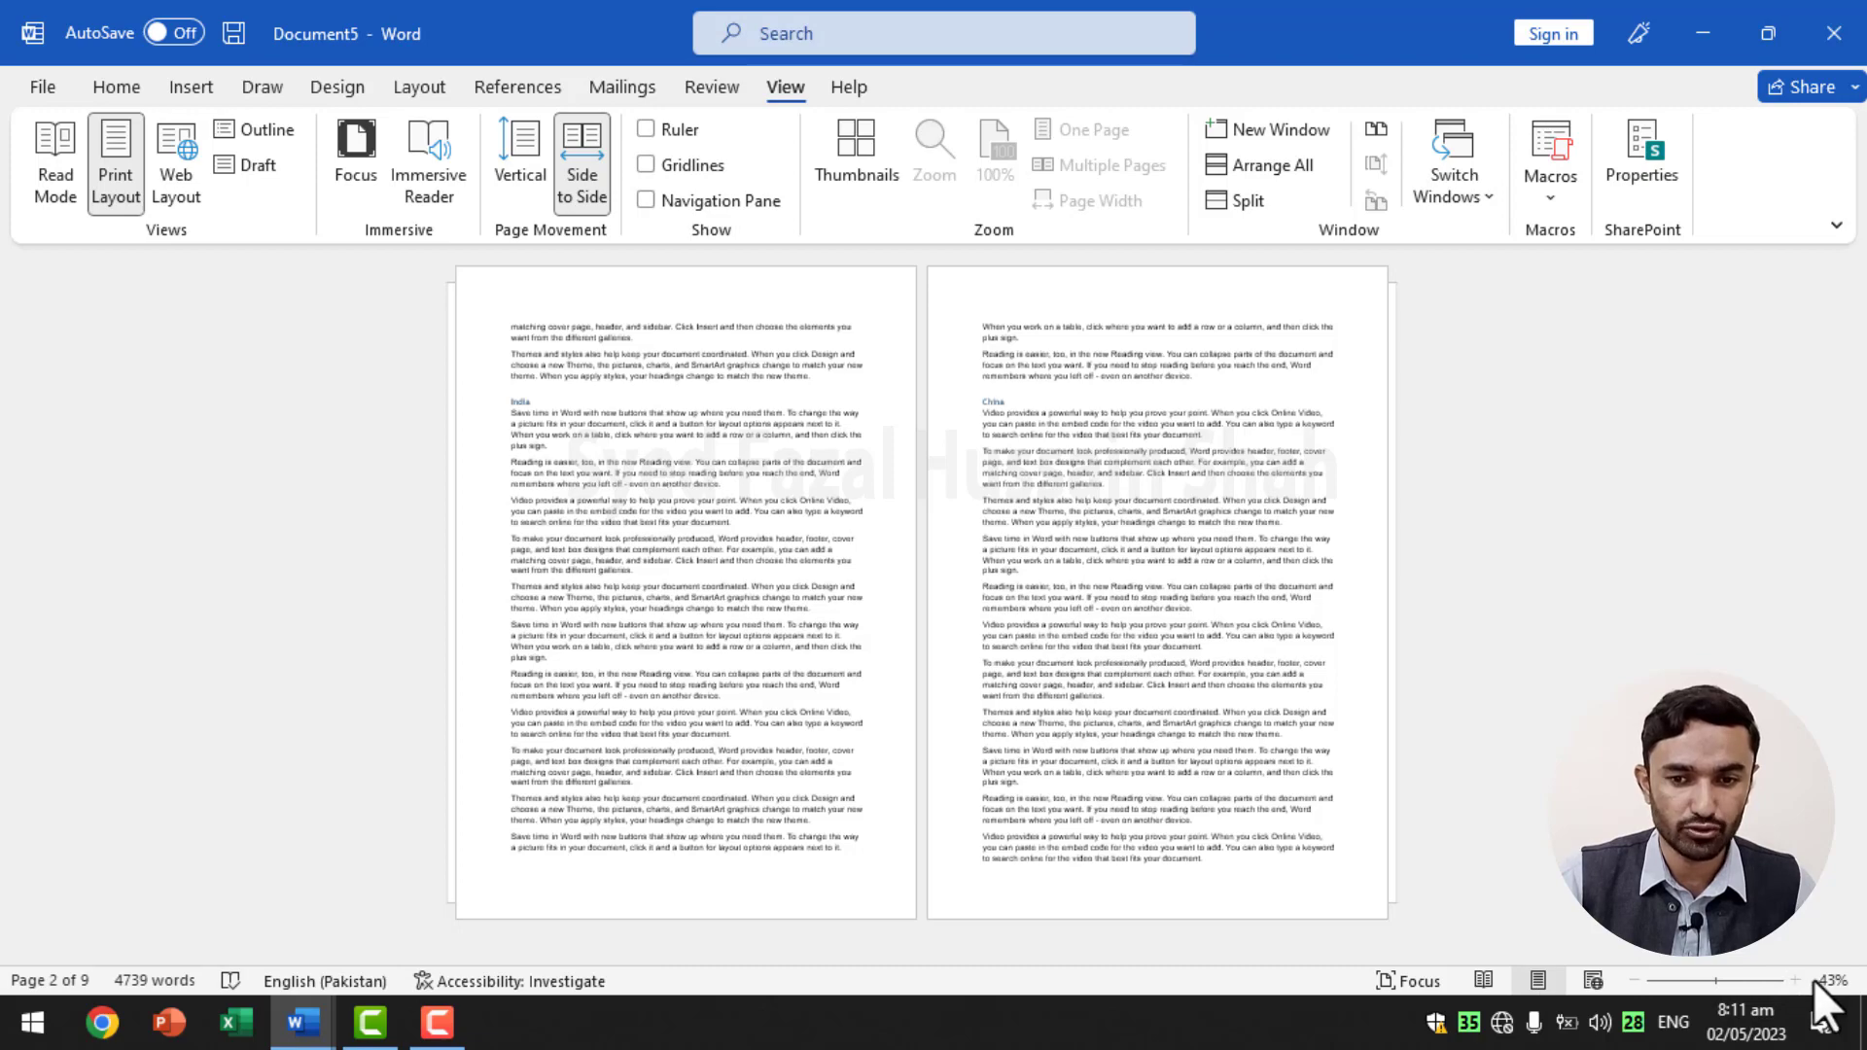
scroll(1140, 696, "down", 1, "ctrl")
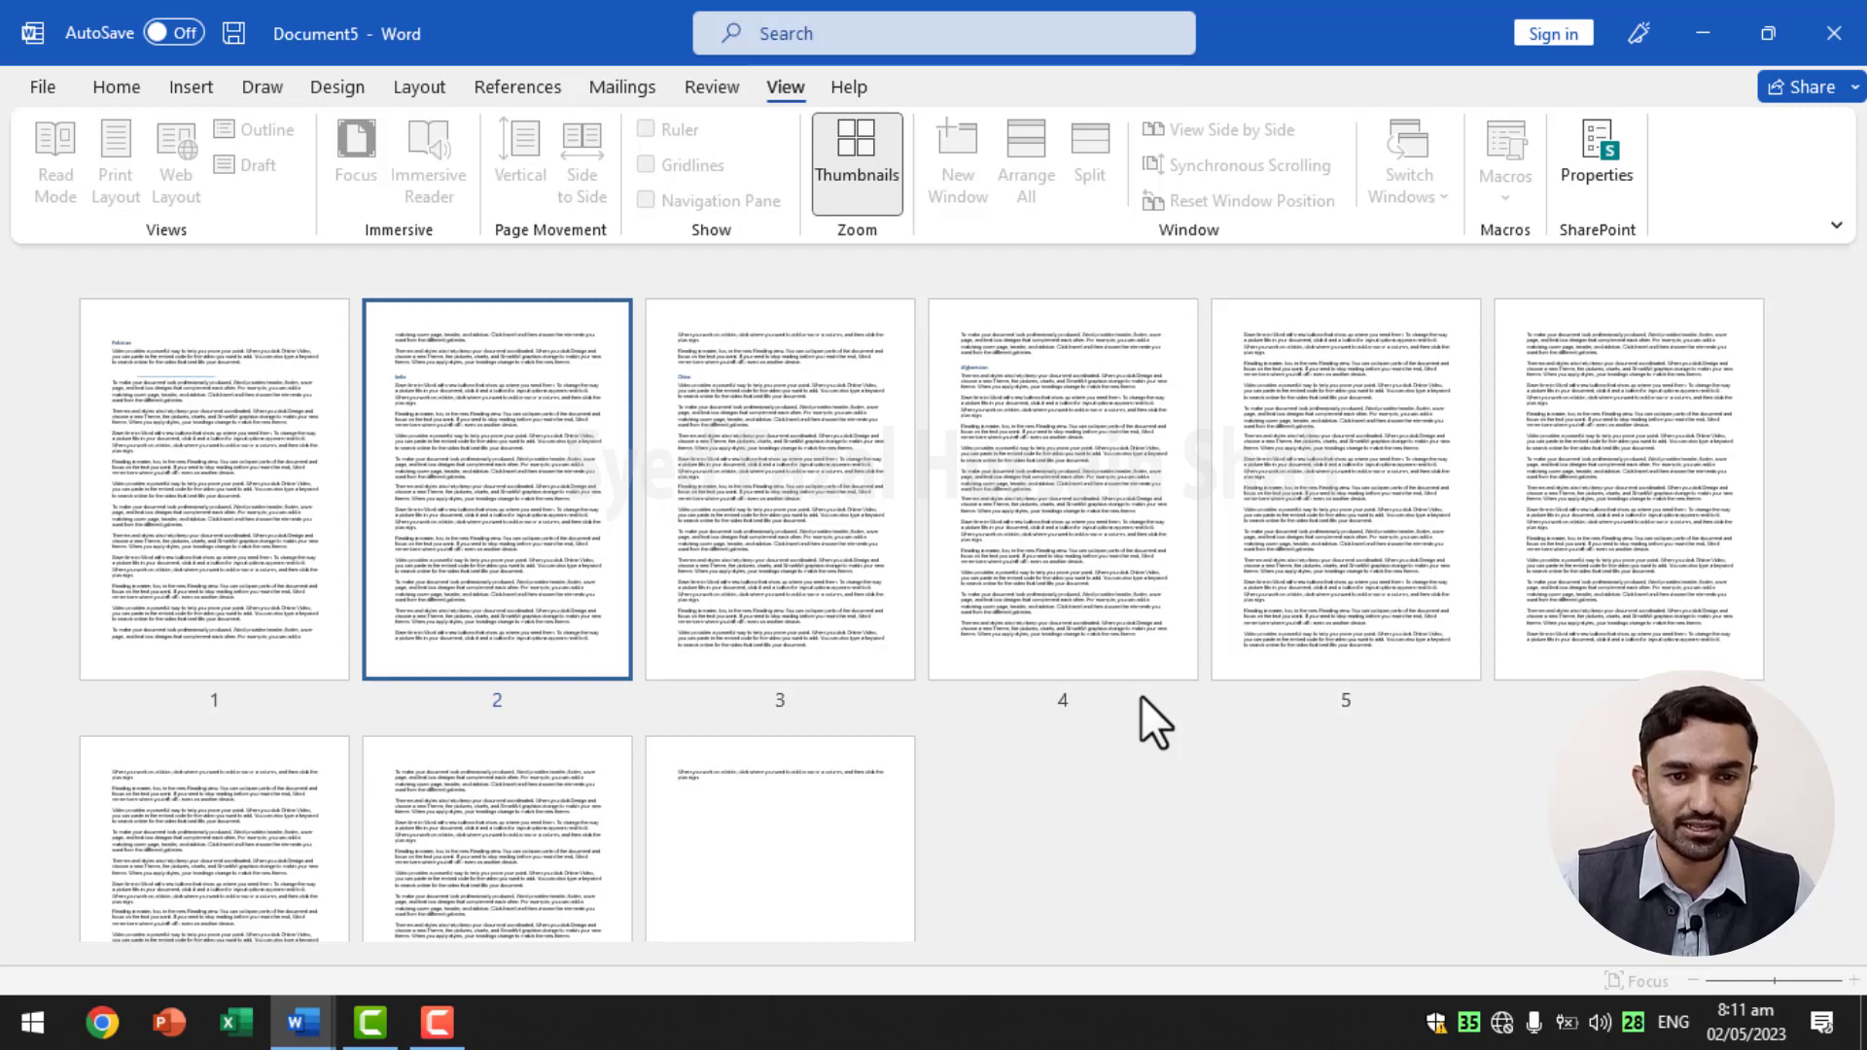
scroll(1140, 696, "up", 1, "ctrl")
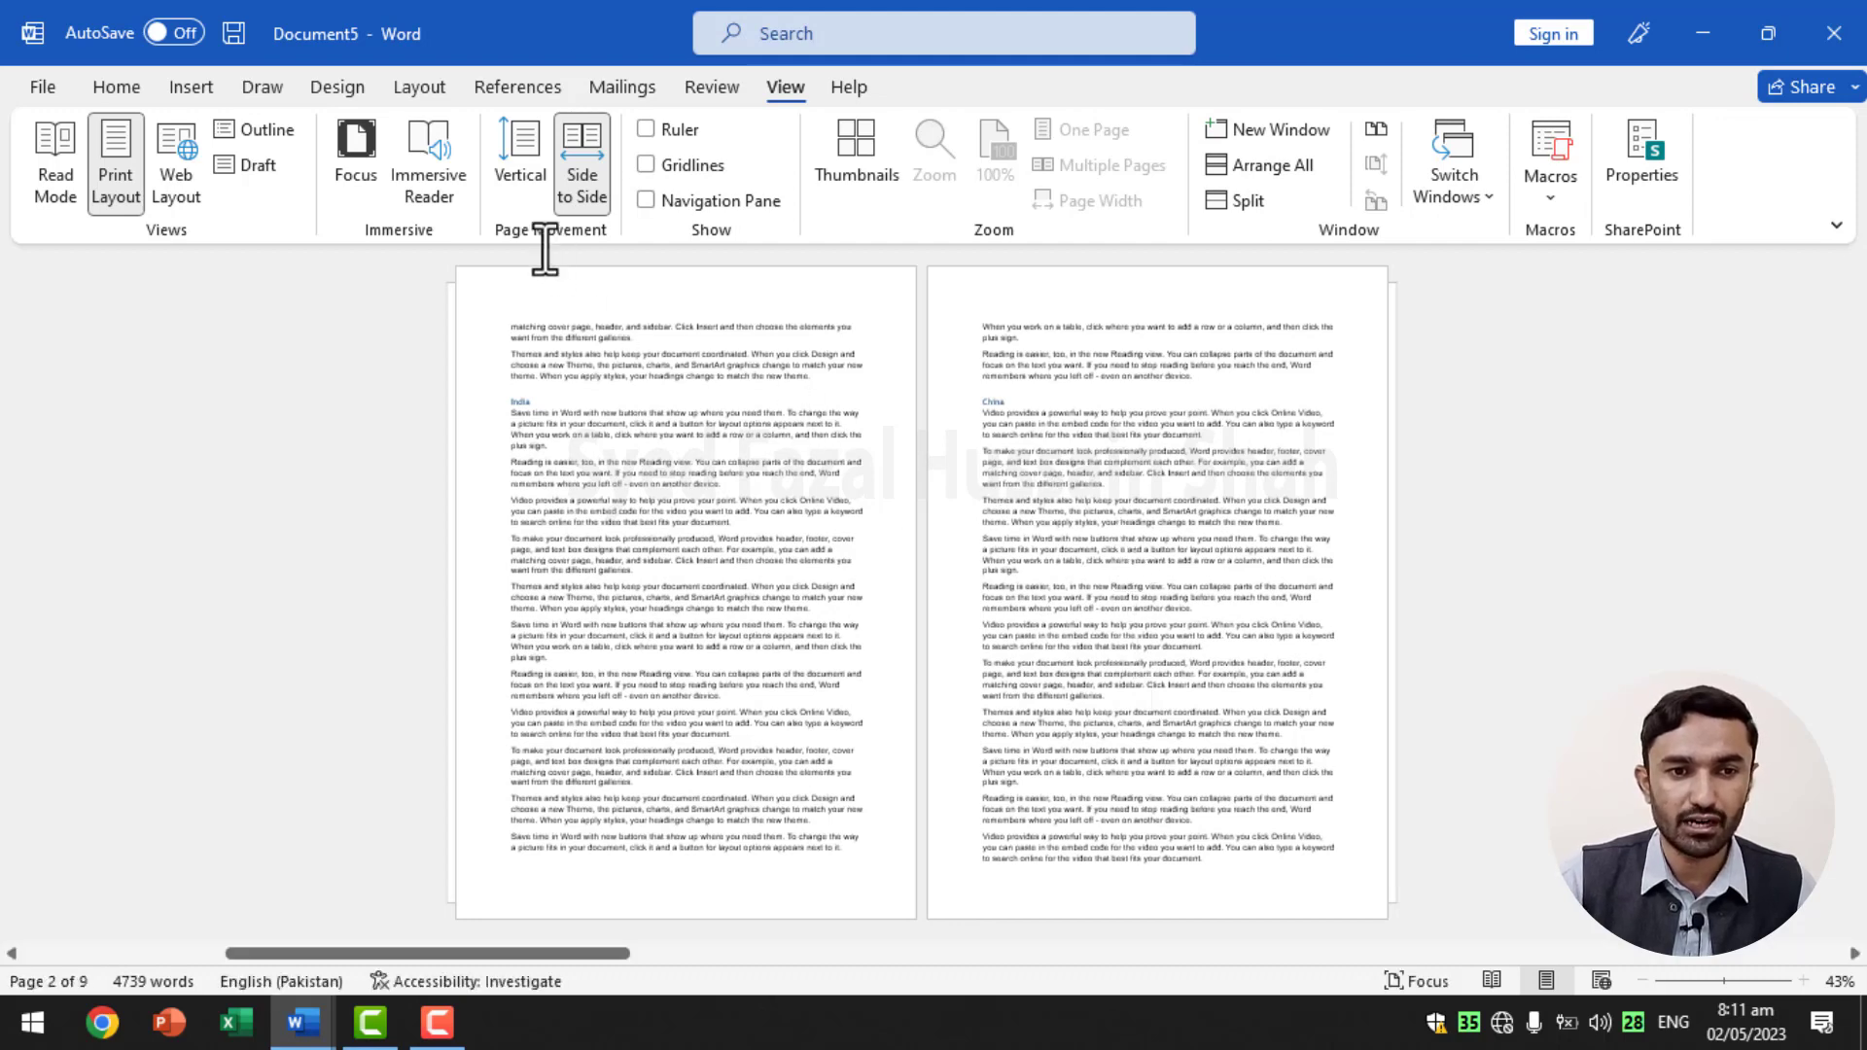
left_click(521, 156)
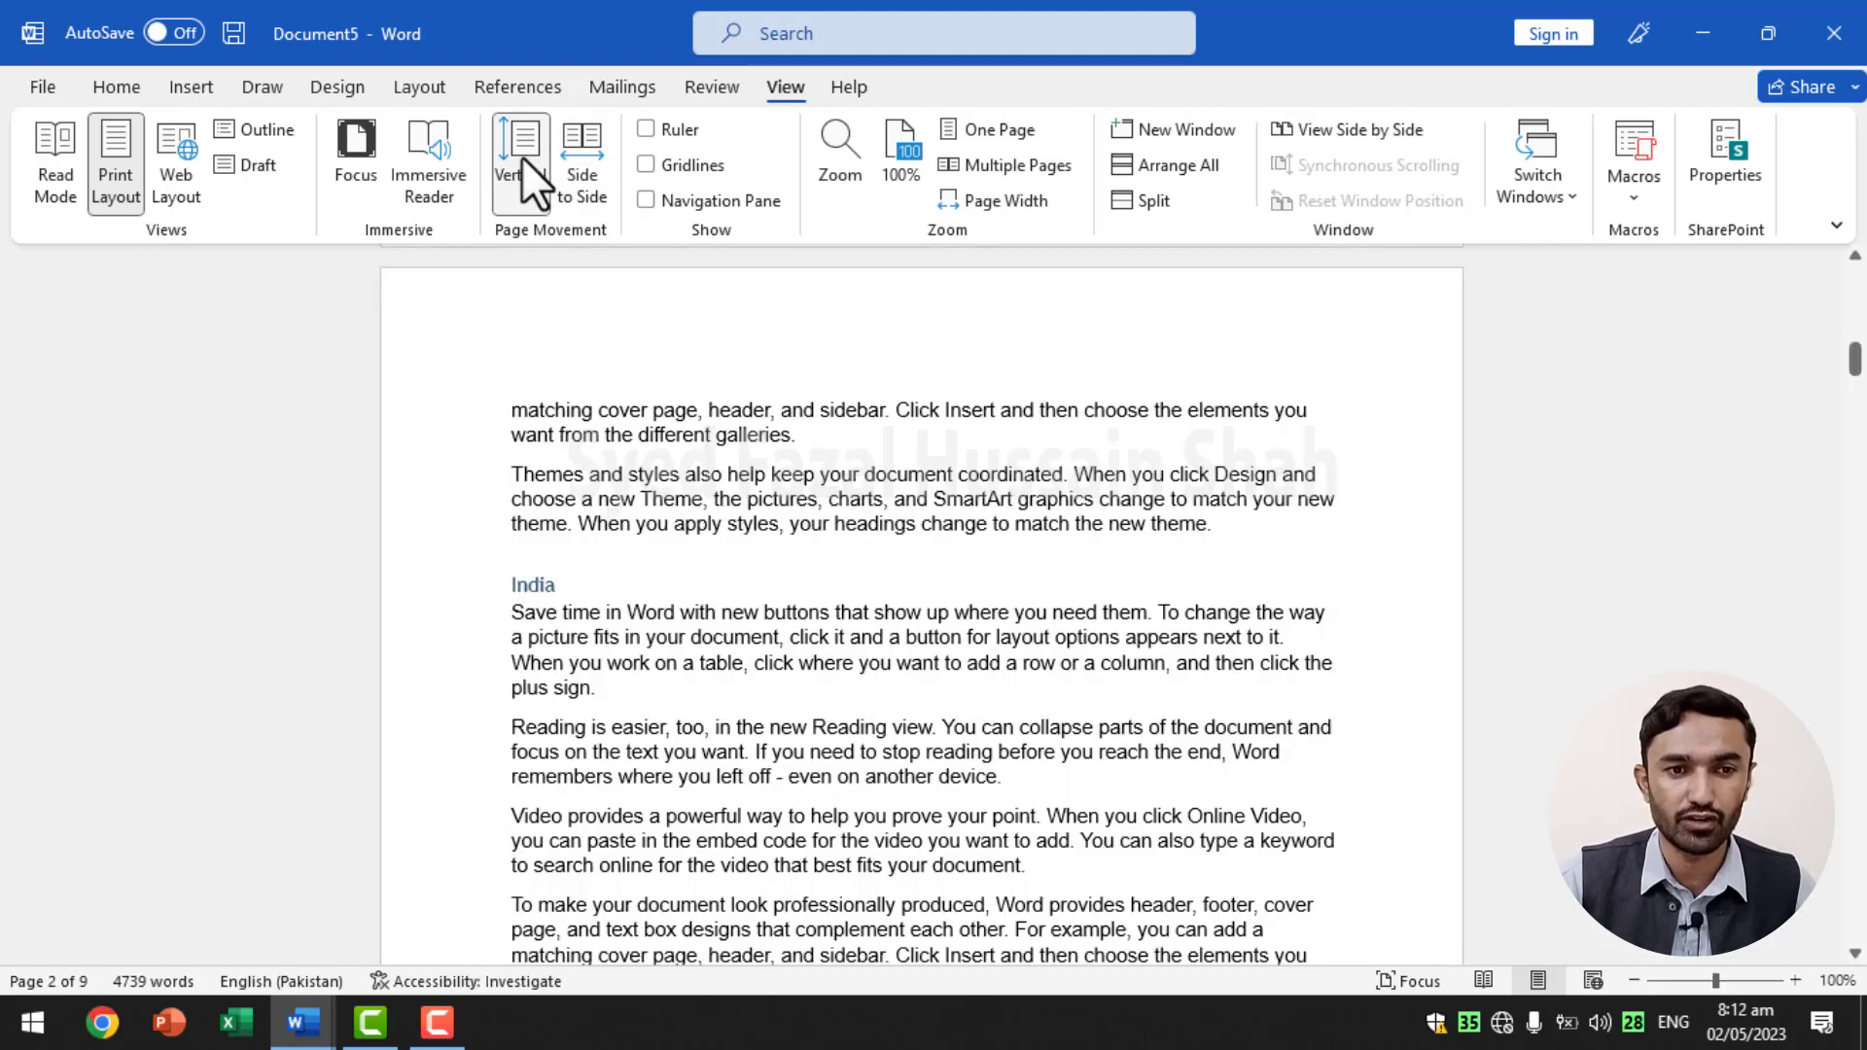
- Magnify the document to 330%, reduce the zoom to 160%, and go back to the beginning of the document
scroll(1139, 773, "up", 10, "ctrl")
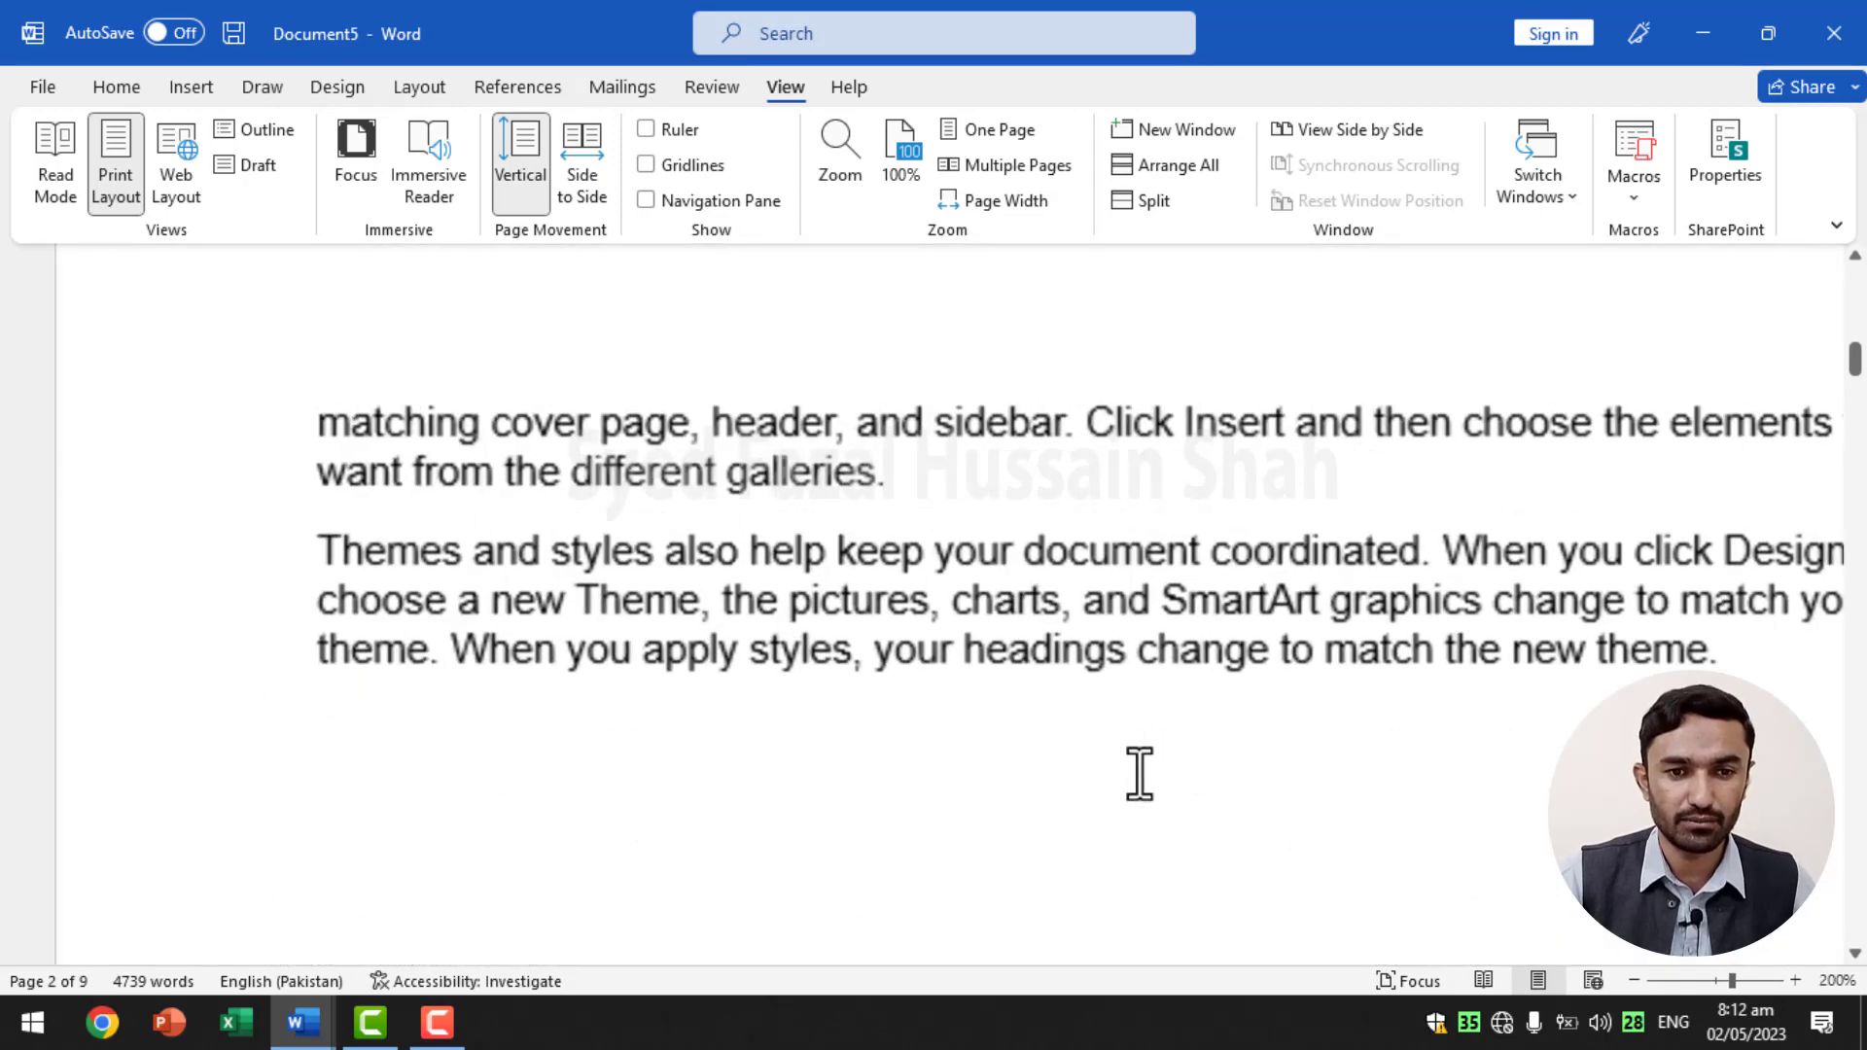
scroll(1139, 773, "up", 13, "ctrl")
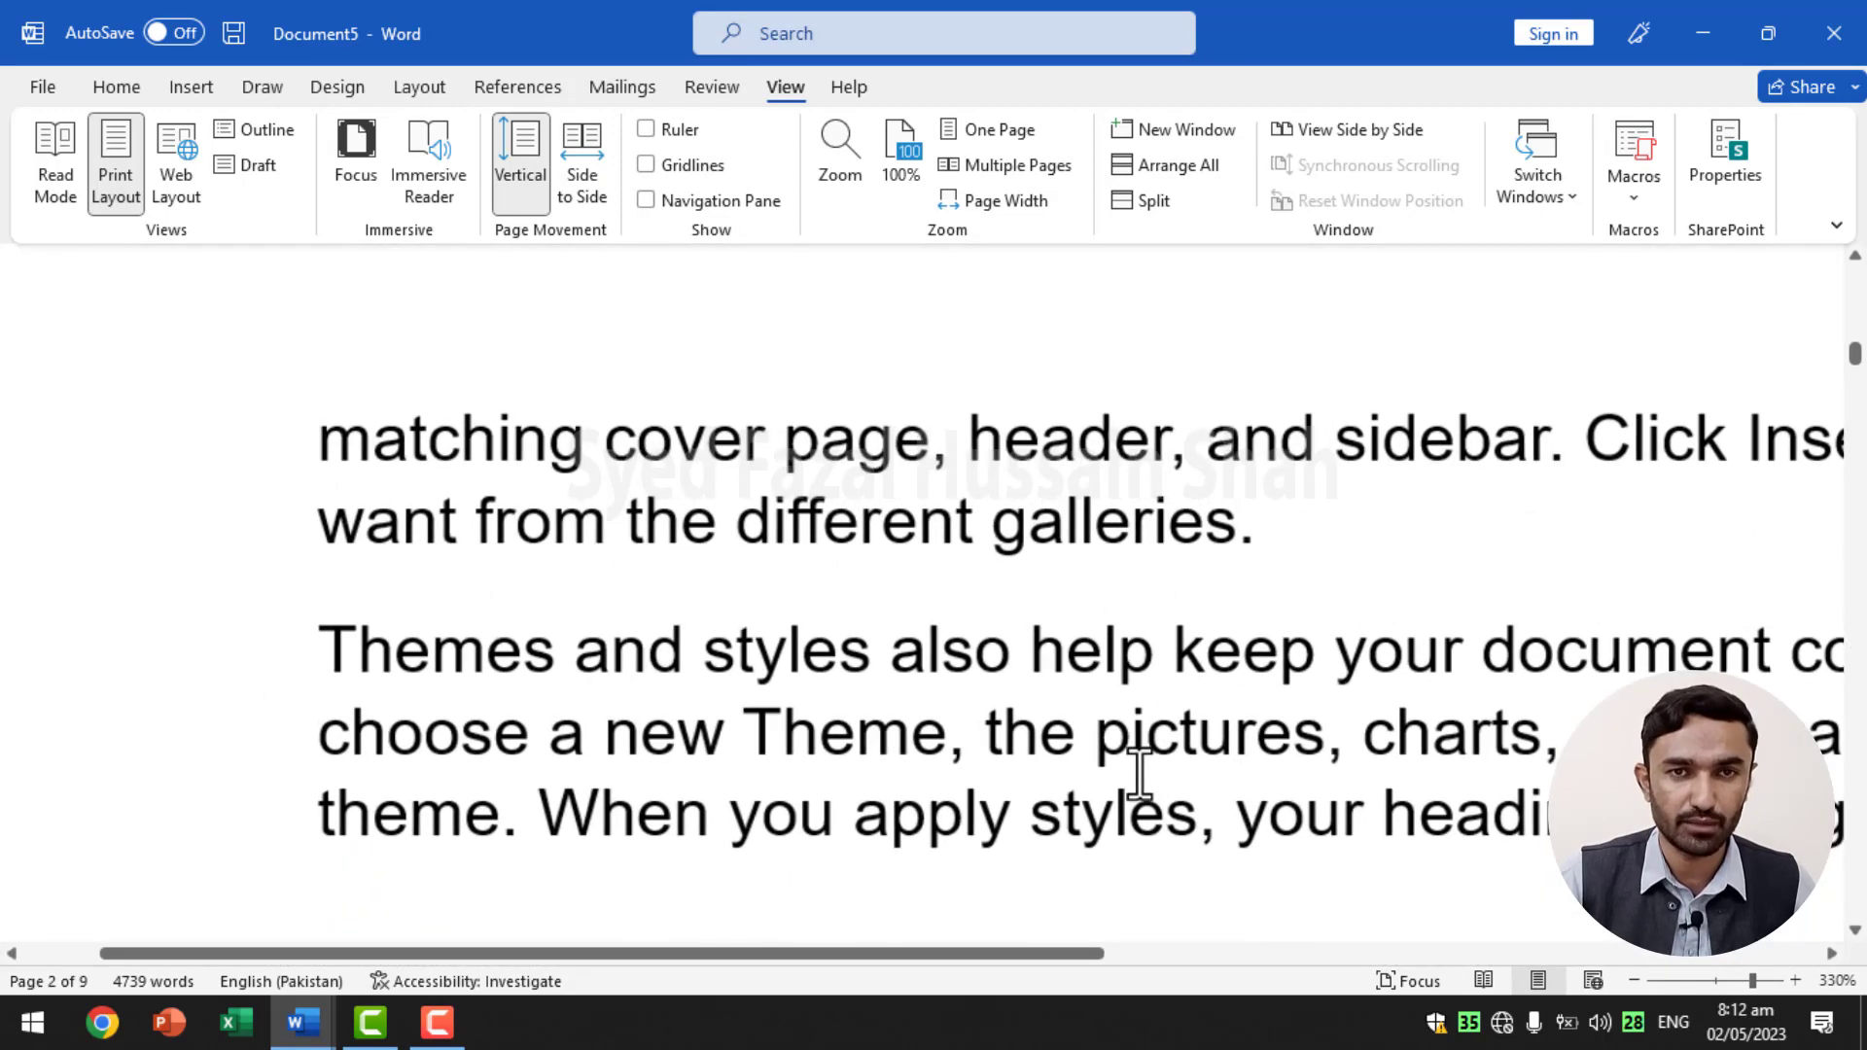
scroll(1139, 773, "down", 11, "ctrl")
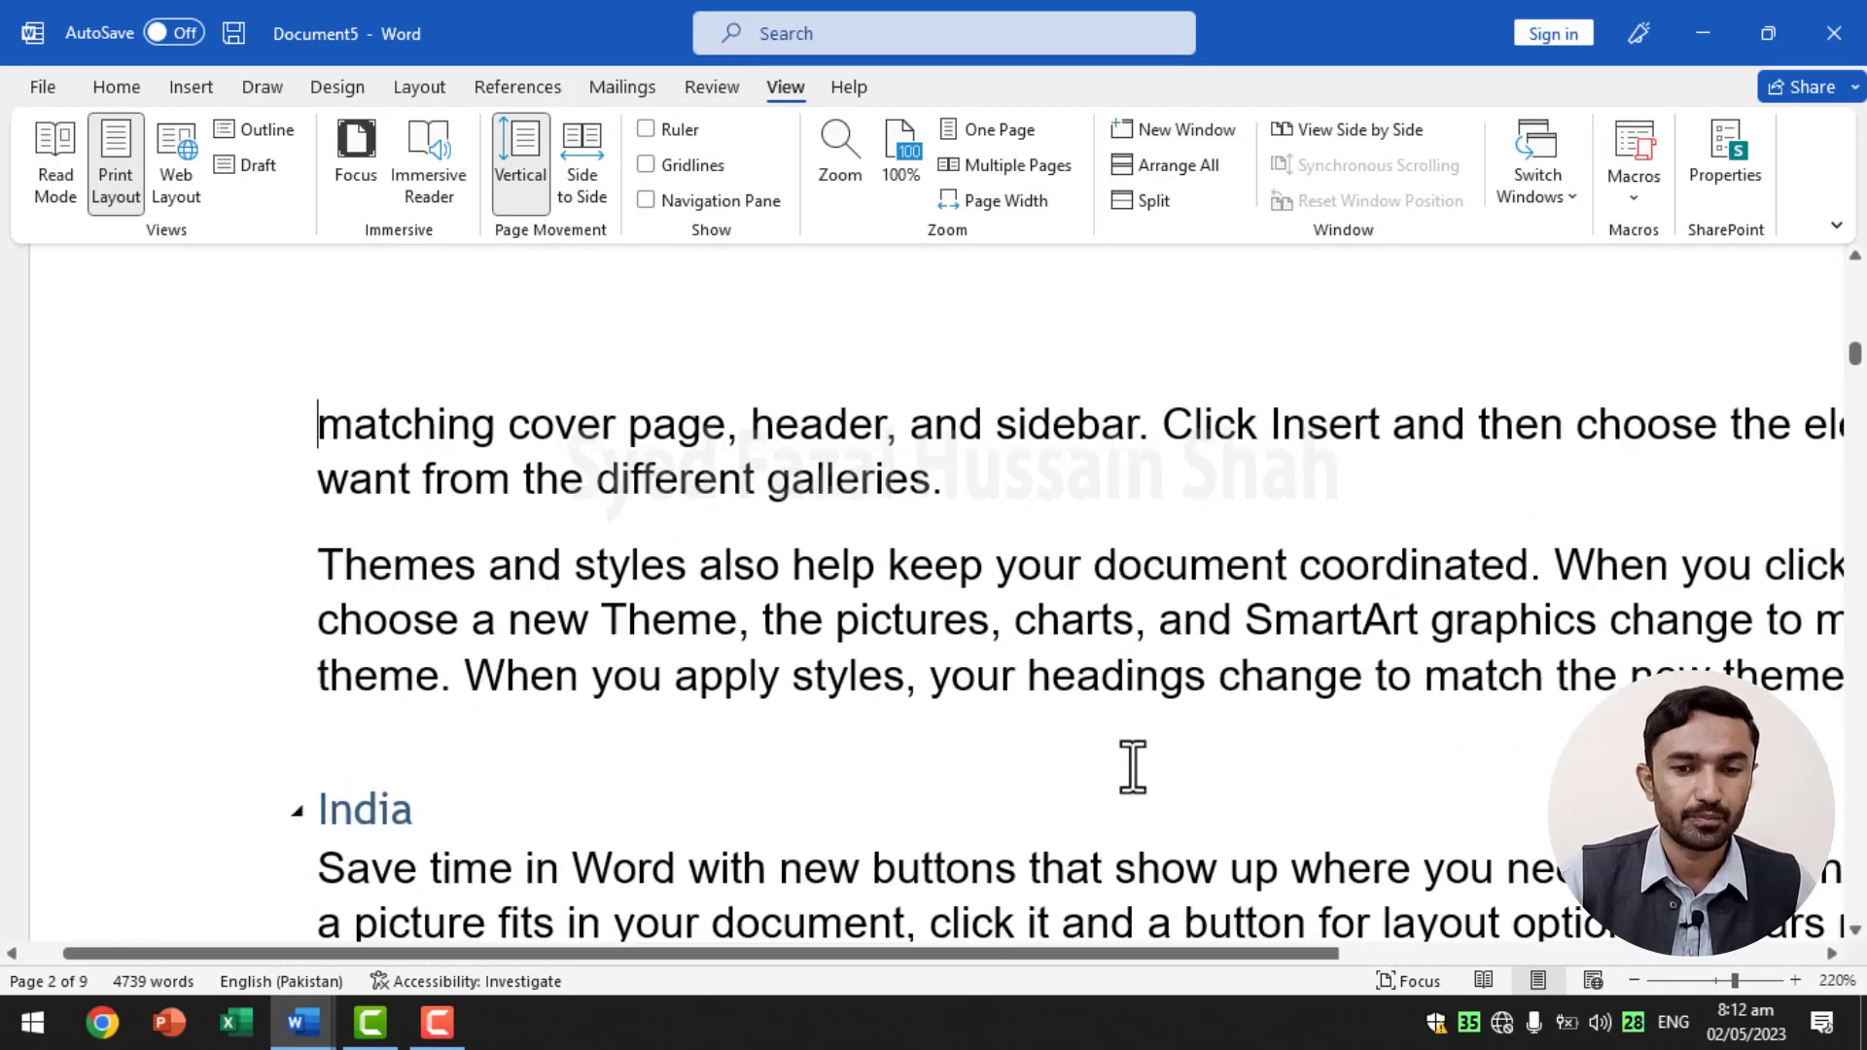
scroll(1256, 675, "down", 6, "ctrl")
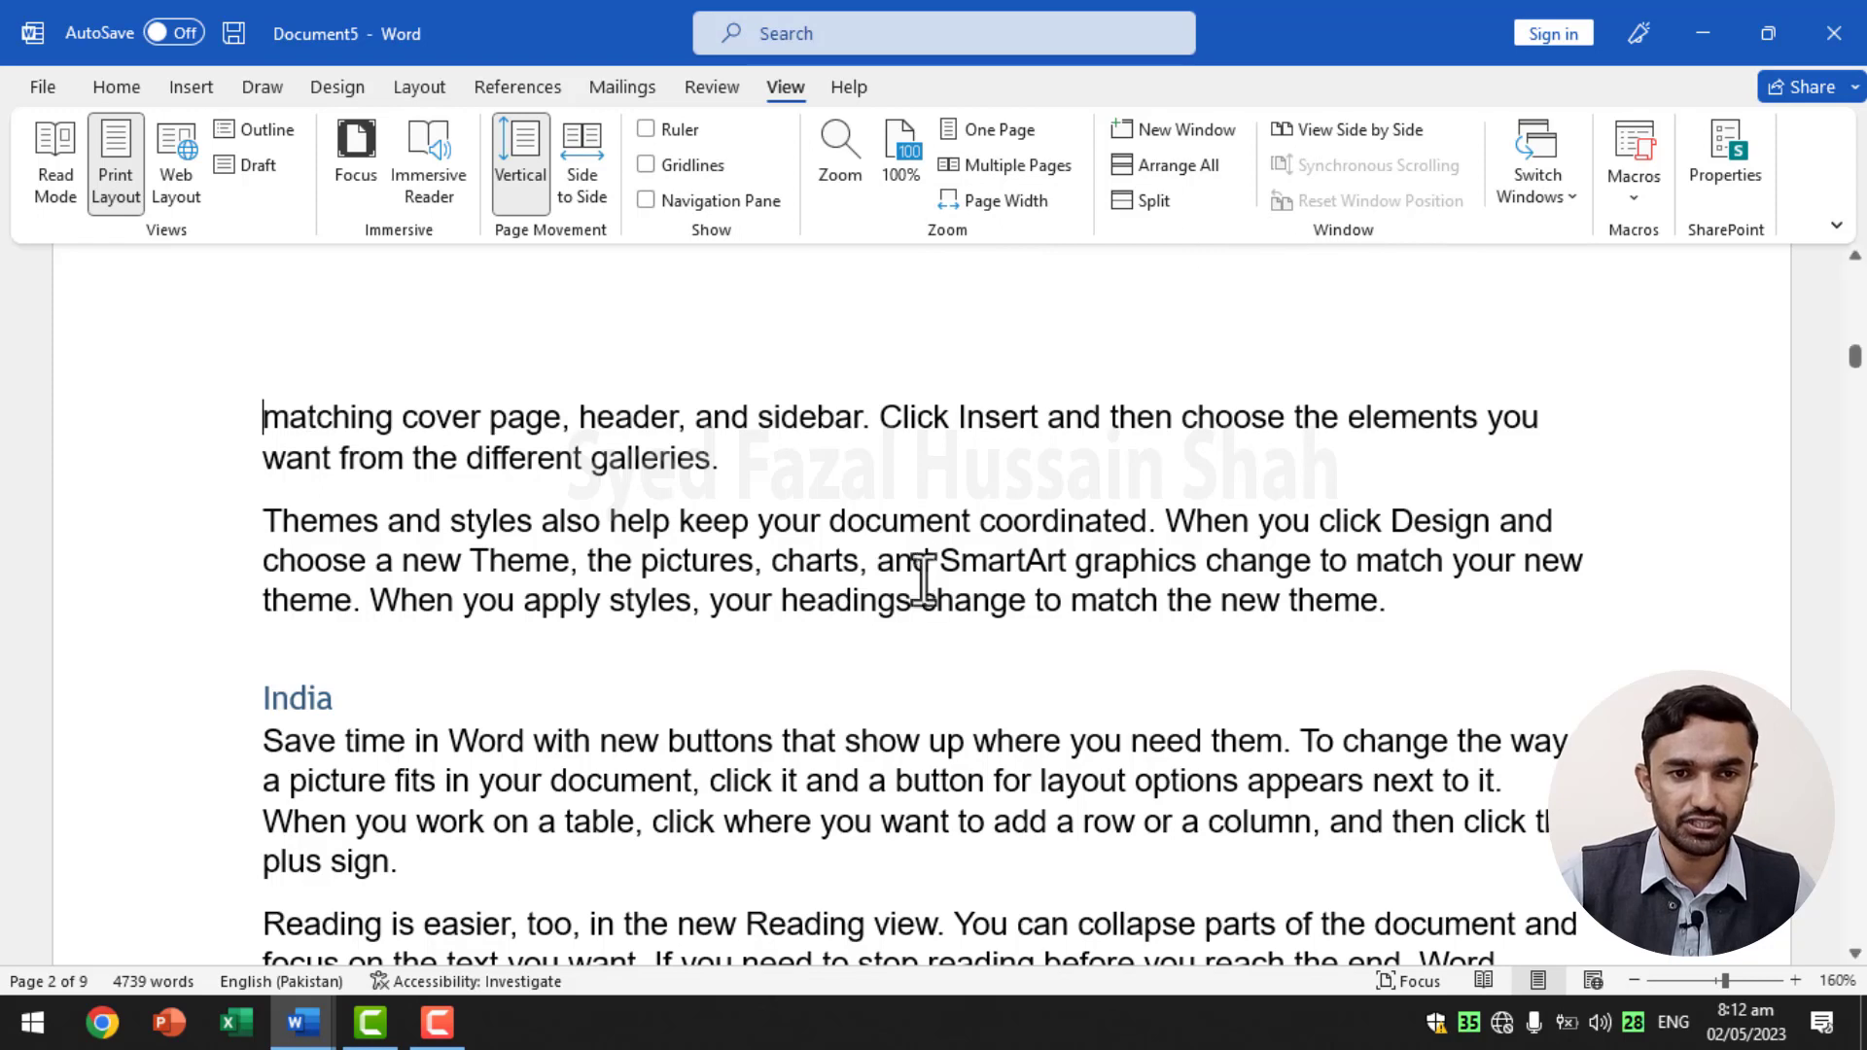
scroll(931, 574, "down", 2)
key("ctrl+Home")
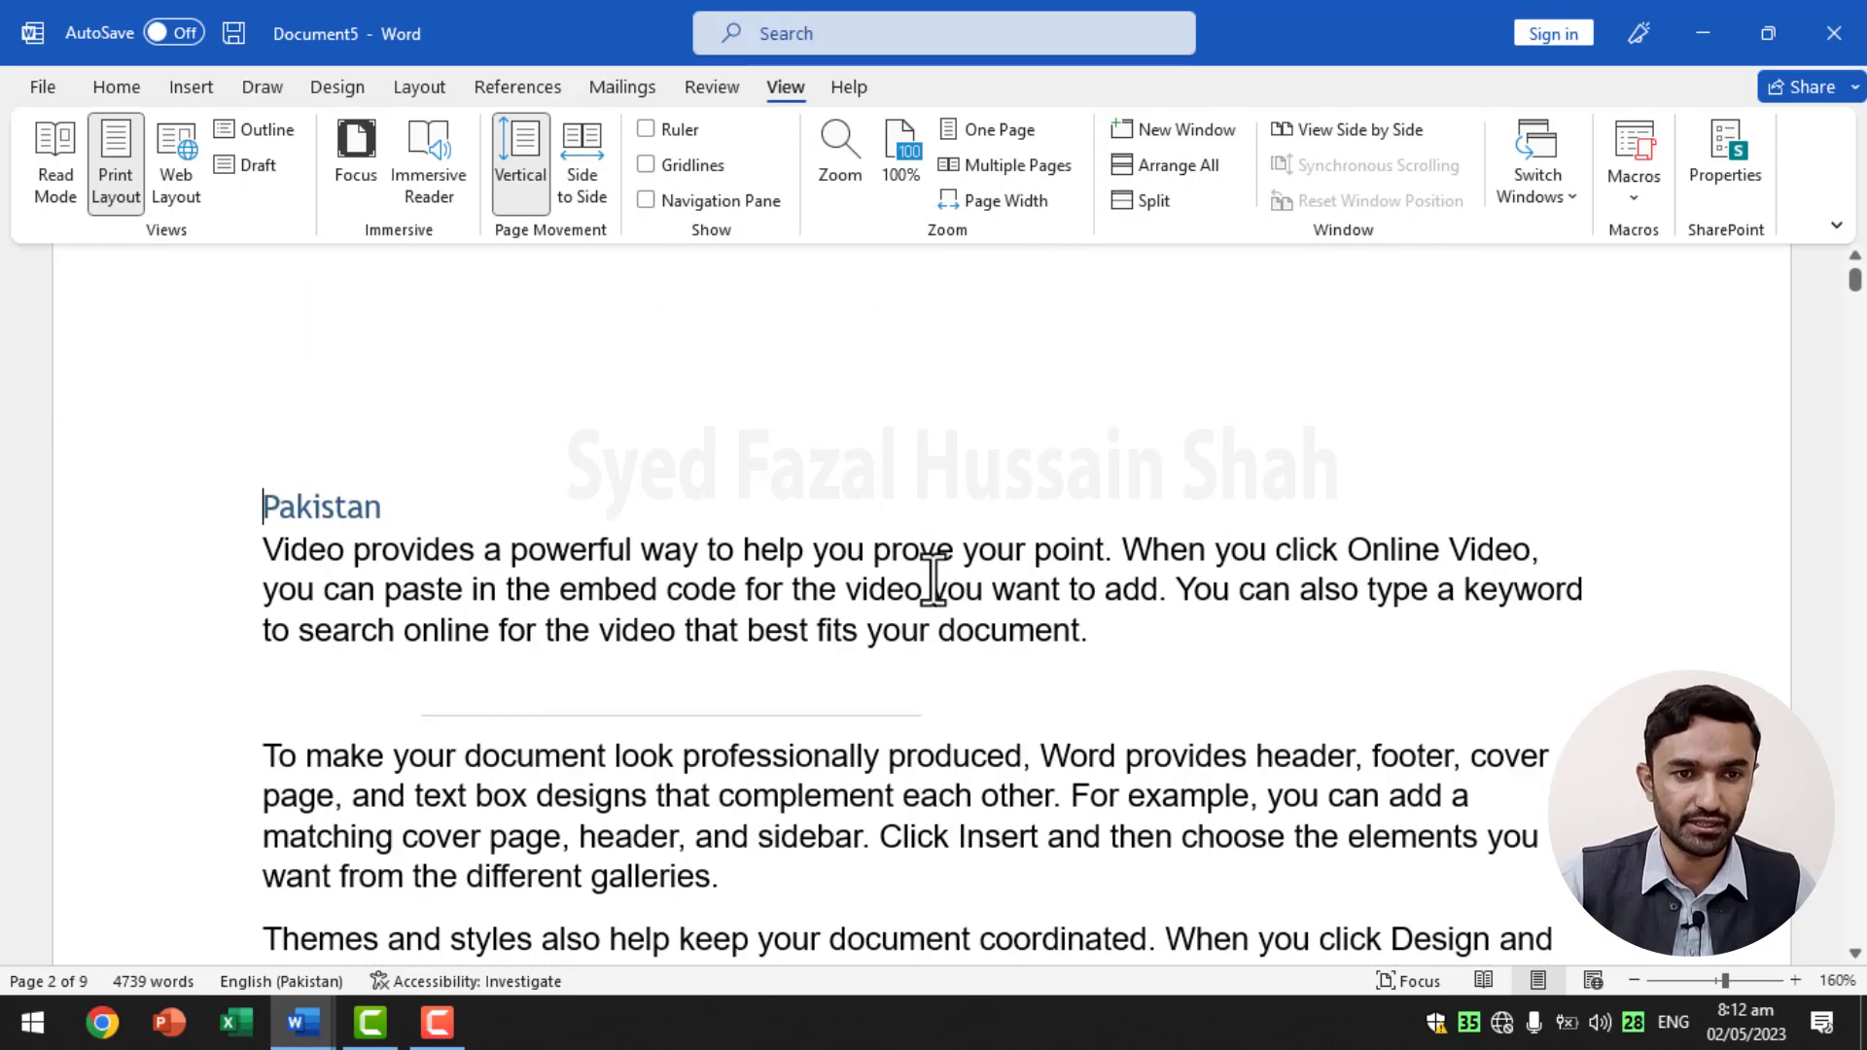